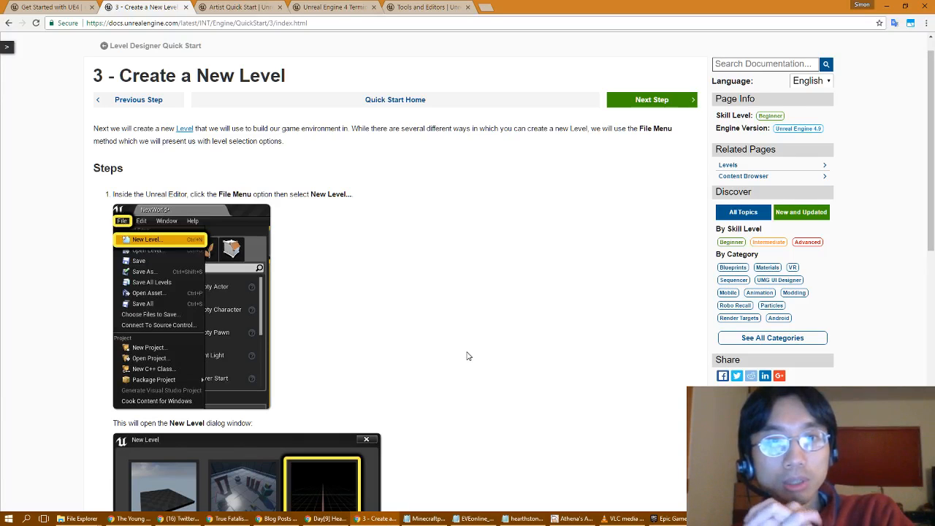
Step: Check the guide's new-level instructions, switch to the Unreal Editor and start creating a new level
scroll(468, 356, "down", 1)
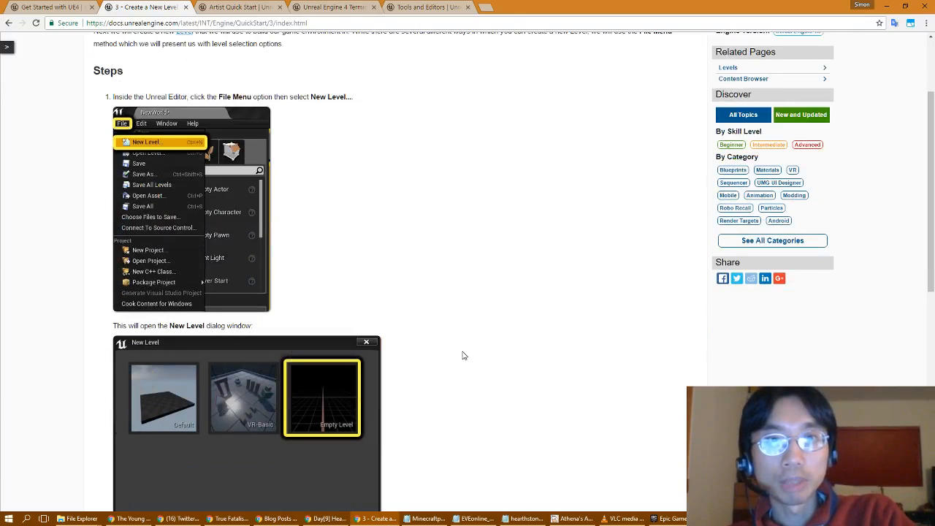
key("alt+Tab")
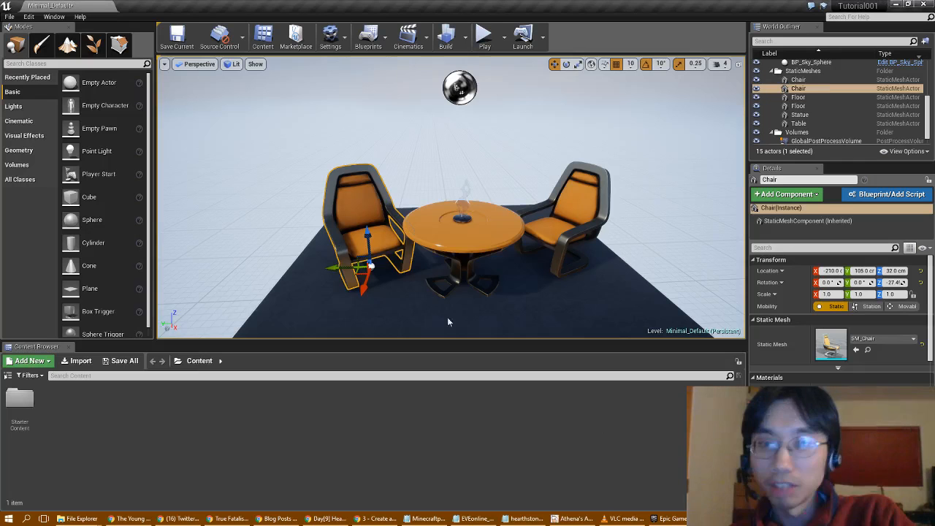
left_click(10, 17)
left_click(30, 35)
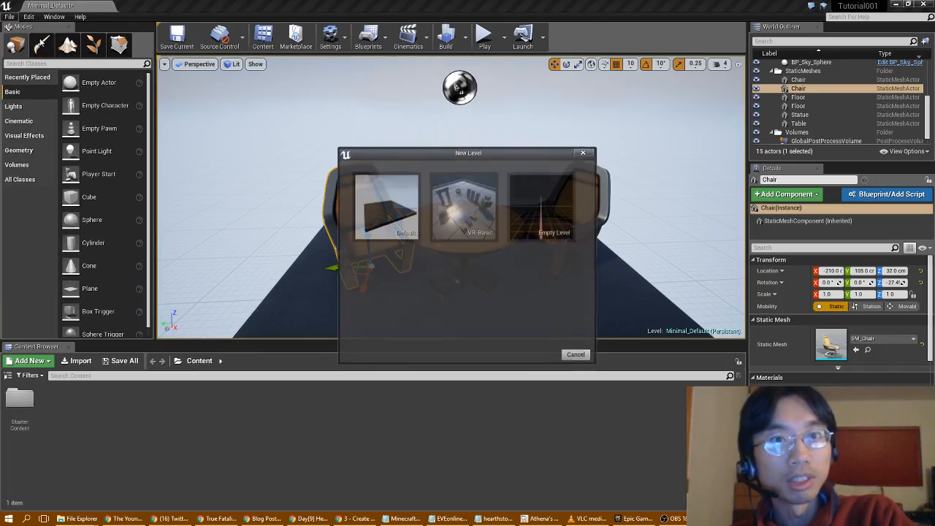
Step: Switch to the browser guide and read its explanation of the Default, VR-Basic and Empty Level options
left_click(354, 518)
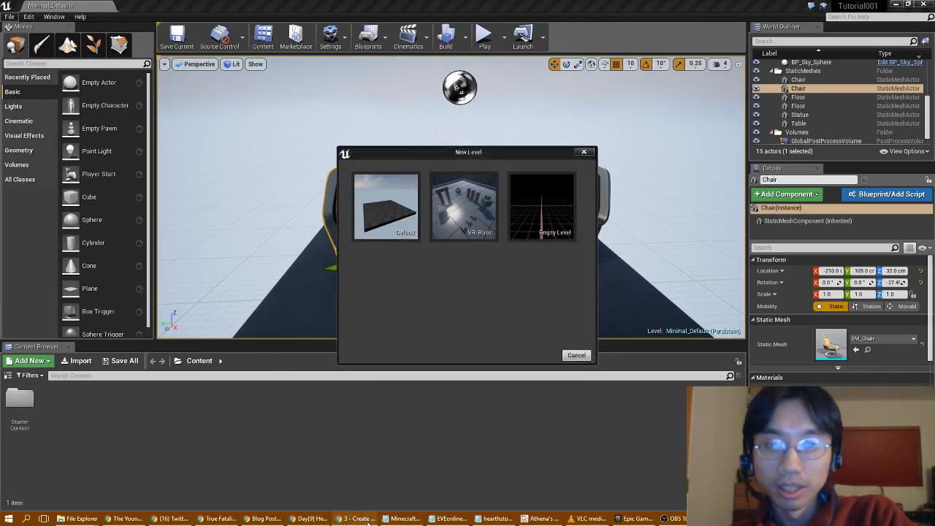
scroll(399, 339, "down", 3)
scroll(409, 336, "down", 2)
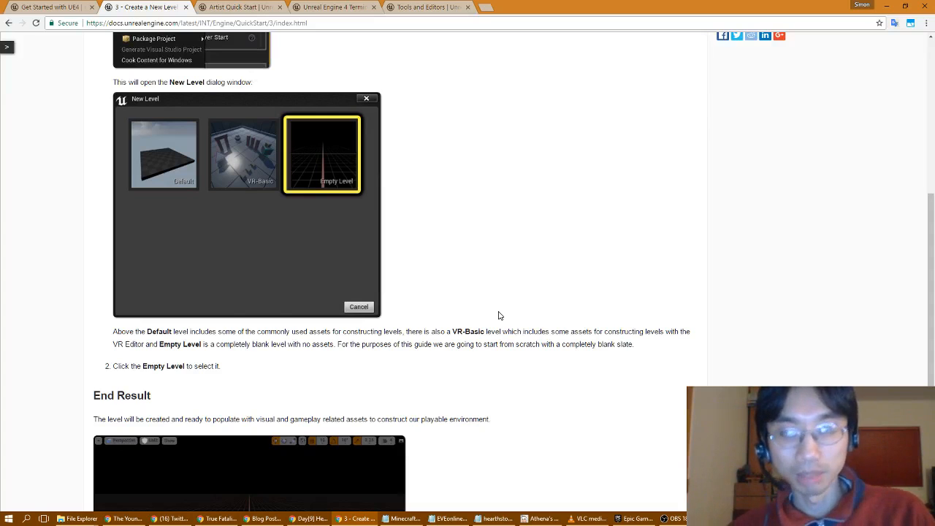
Step: Return to the Unreal Editor and create an Empty Level, saving the modified Minimal_Default level
key("alt+Tab")
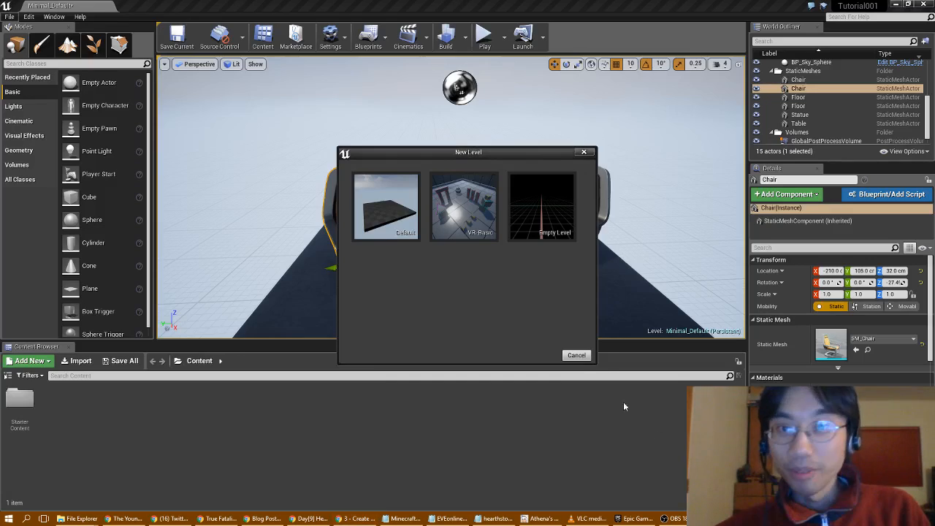
left_click(547, 217)
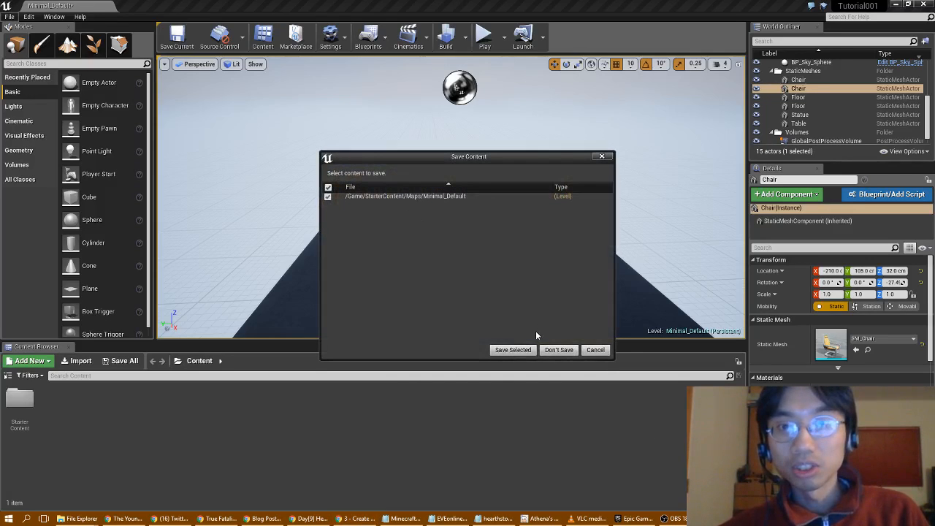
left_click(506, 350)
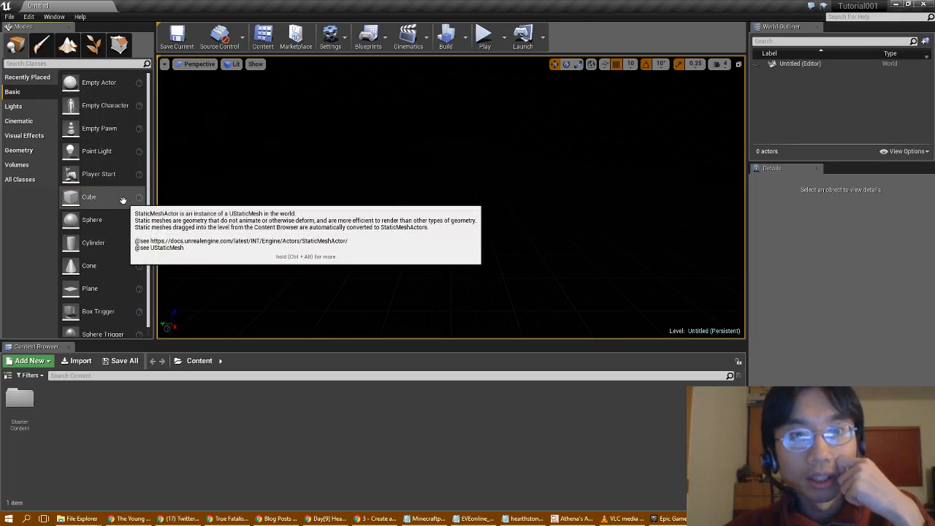
Step: Place a basic cube, a cone and a plane as separate actors in the empty level
left_click_drag(122, 200, 375, 250)
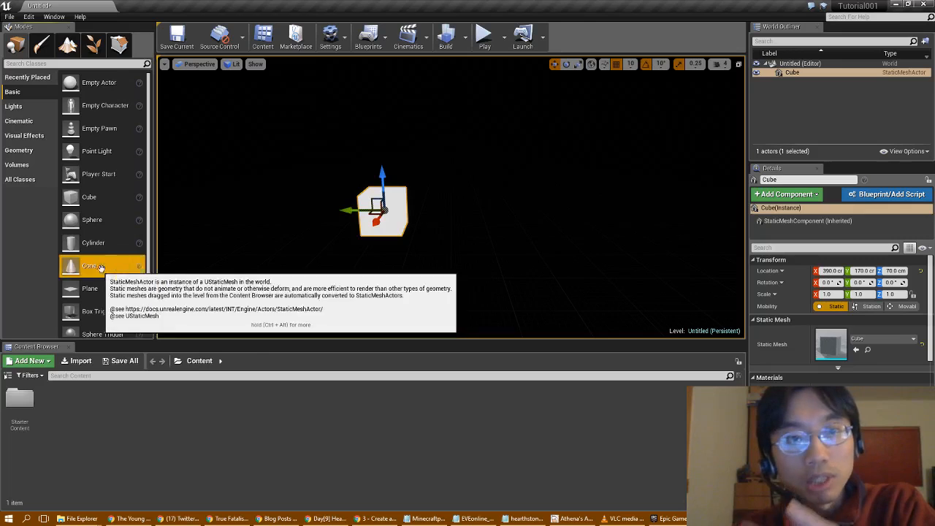
left_click_drag(100, 267, 496, 279)
left_click_drag(89, 289, 326, 272)
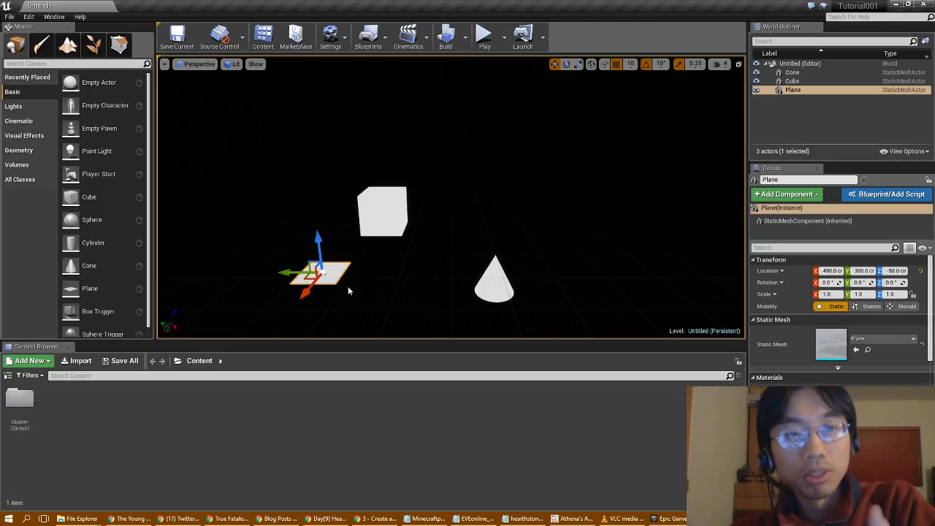
Step: Delete the cube, the plane and the cone from the level
left_click(372, 204)
key("Delete")
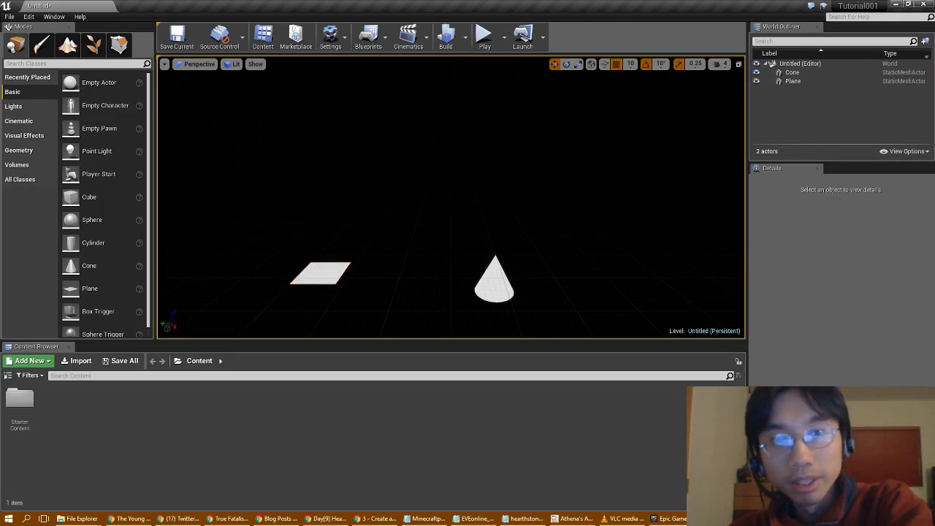
left_click(346, 265)
key("Delete")
left_click(476, 283)
key("Delete")
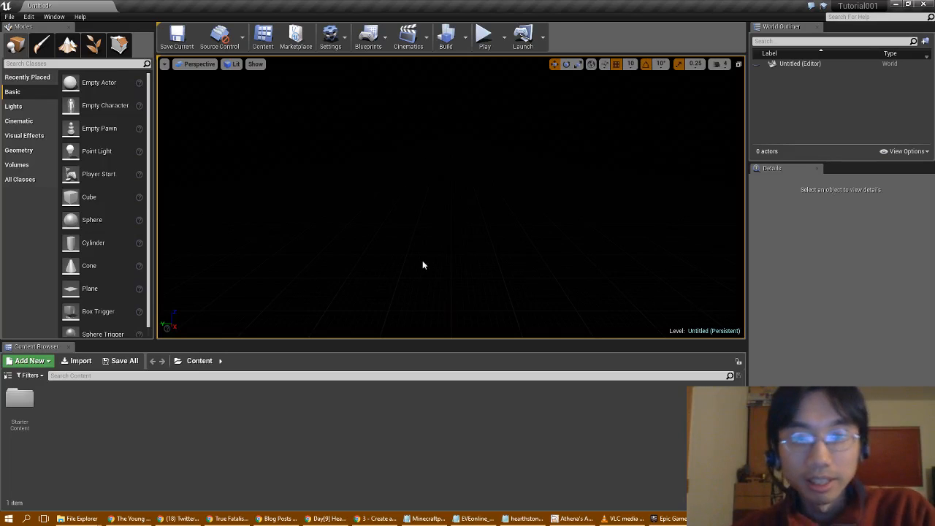
Step: Switch to the browser guide, review the End Result section and go on to step 4, Placing Actors in the Level
left_click(375, 518)
scroll(557, 360, "down", 2)
scroll(557, 359, "down", 1)
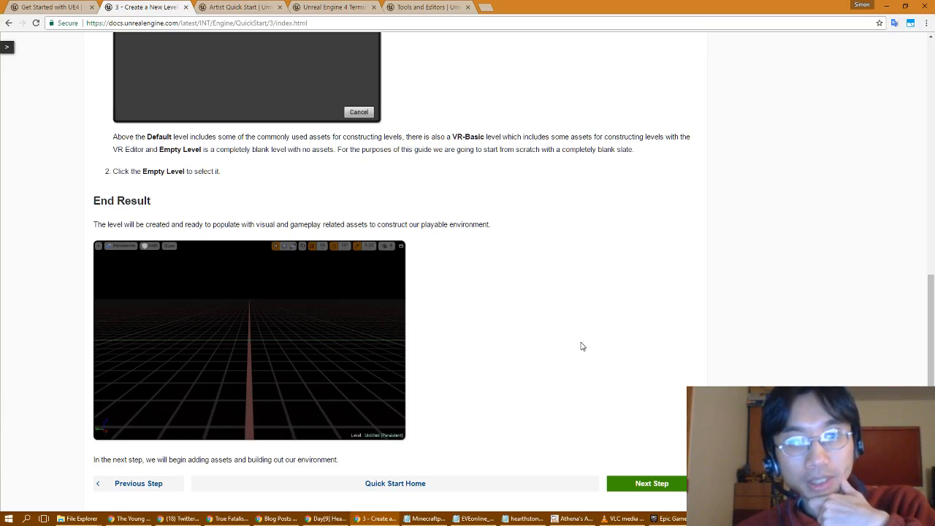
left_click(670, 485)
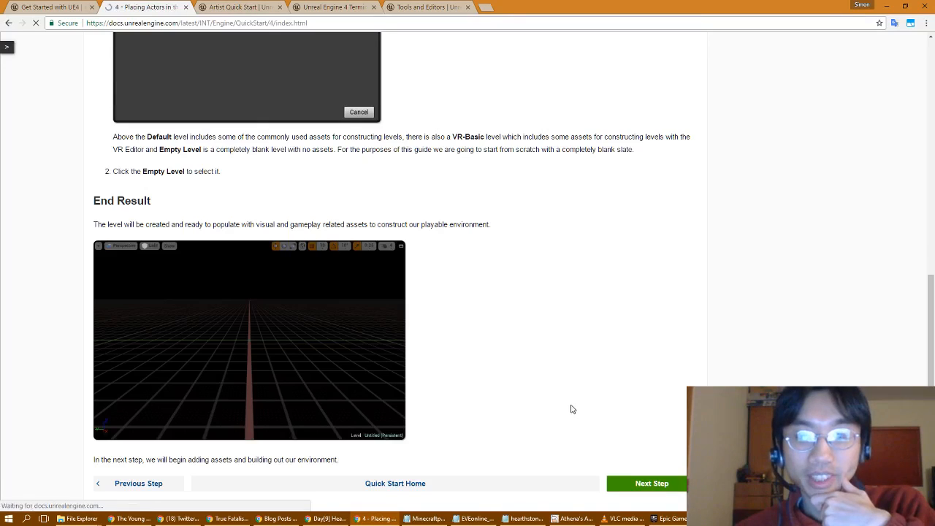
Step: Read the guide's first instructions on choosing the BSP Box and placing it in the level viewport
scroll(573, 409, "down", 1)
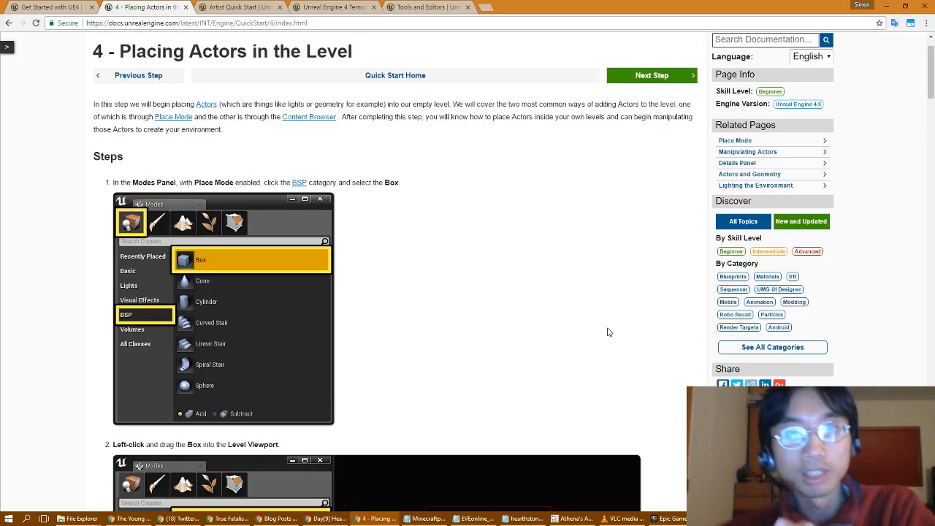
scroll(607, 332, "down", 2)
scroll(607, 332, "down", 2)
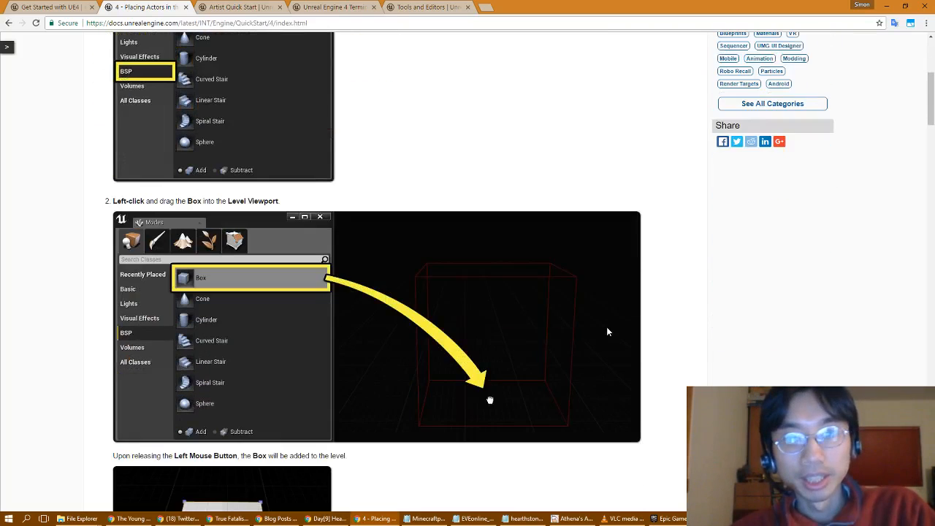
scroll(607, 332, "up", 1)
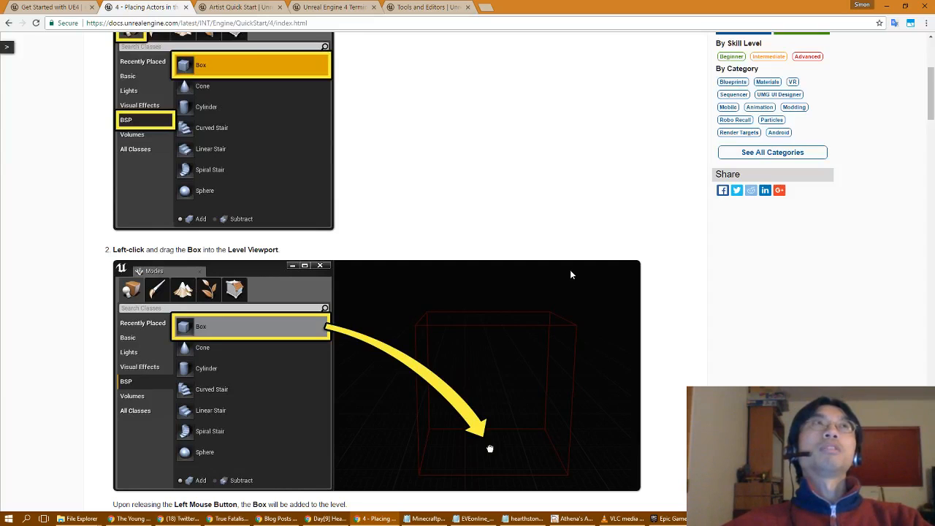
Step: Search the web for "bsp" in a new browser tab and look through the results
left_click(483, 8)
type("bsp")
key("Return")
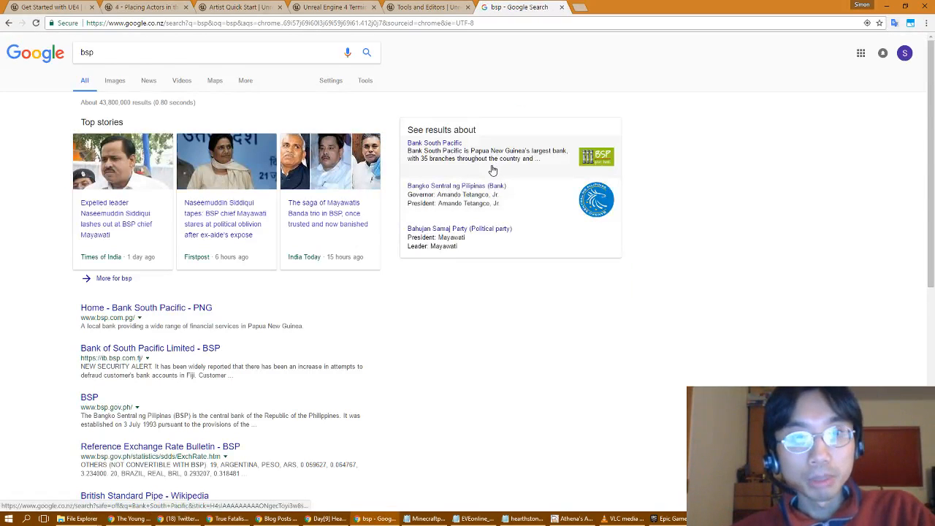
scroll(191, 424, "down", 2)
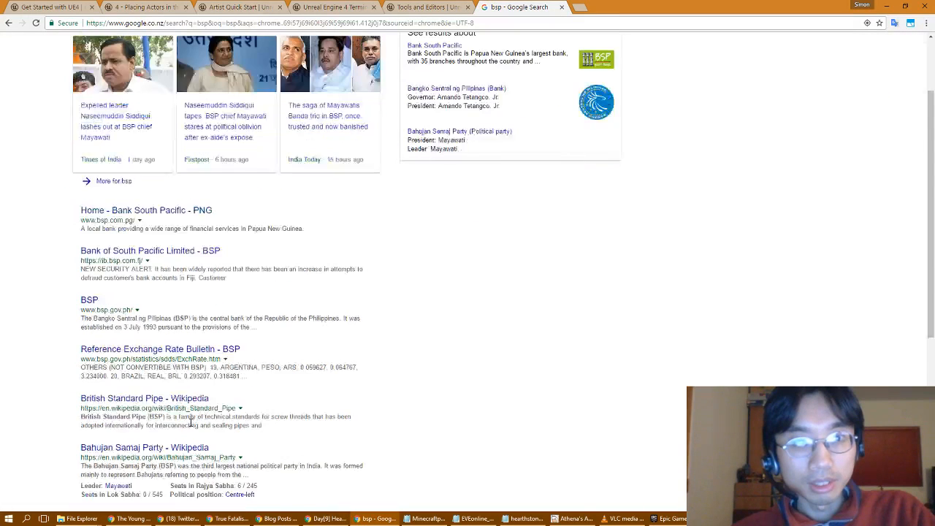
scroll(191, 424, "down", 4)
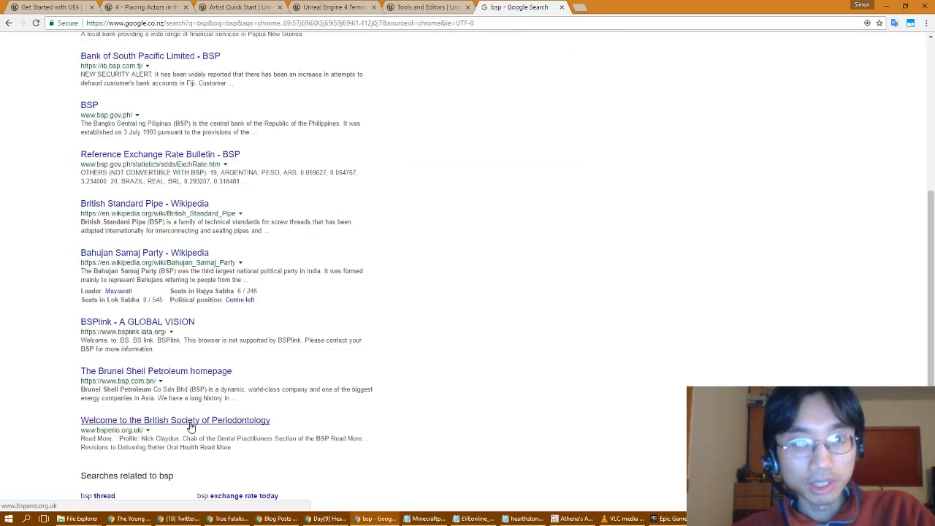
scroll(190, 427, "down", 1)
scroll(192, 419, "up", 7)
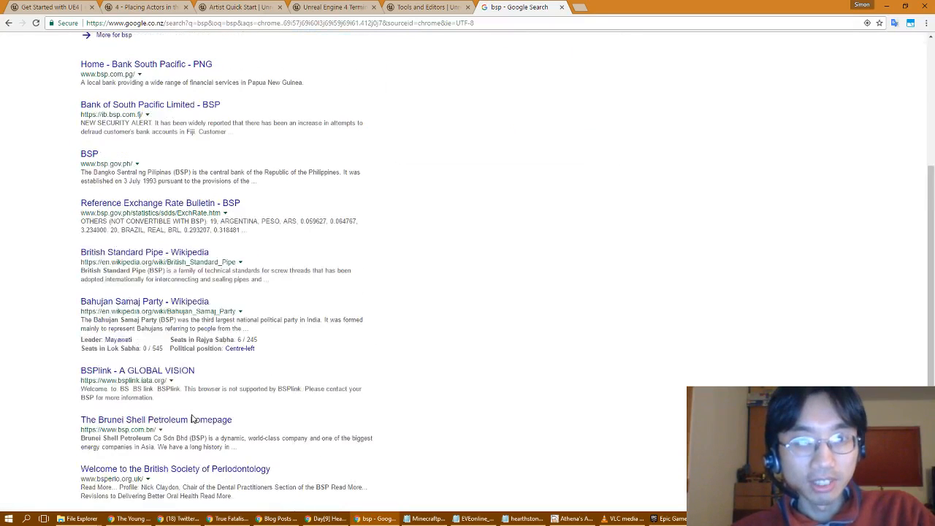
Step: Refine the web search to "bsp computing" and look through the results
left_click(176, 54)
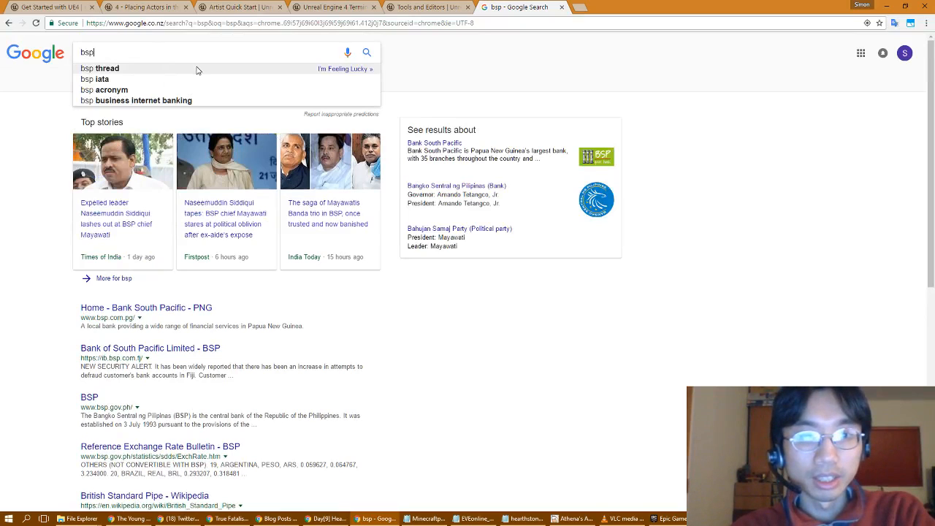
type("comput")
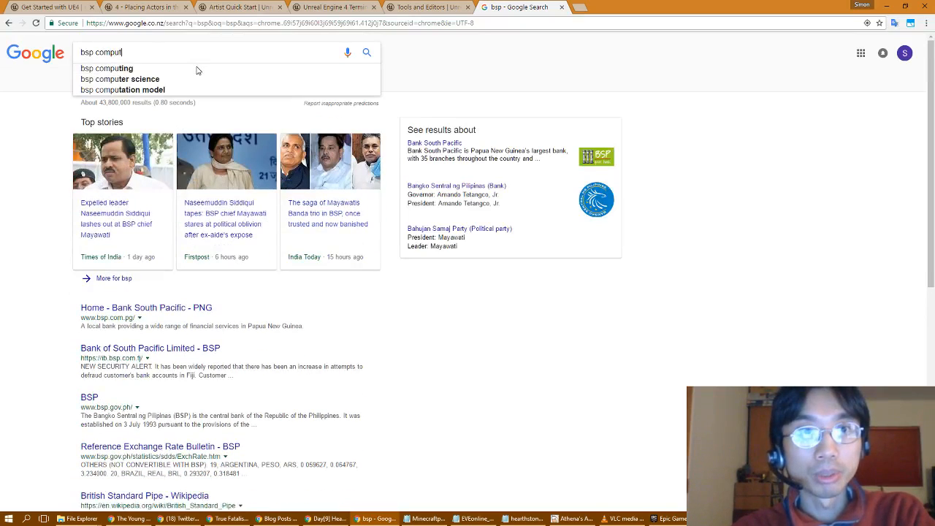
type("ing")
key("Return")
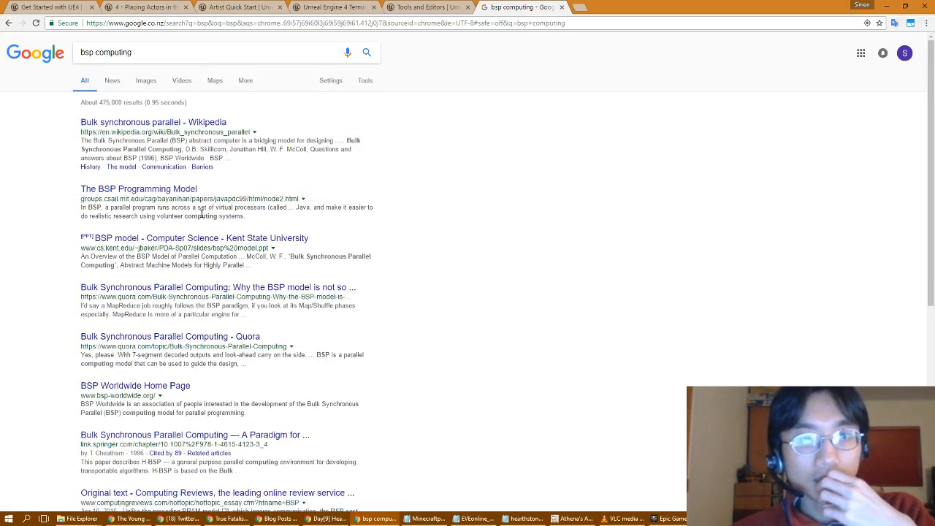
scroll(199, 215, "down", 2)
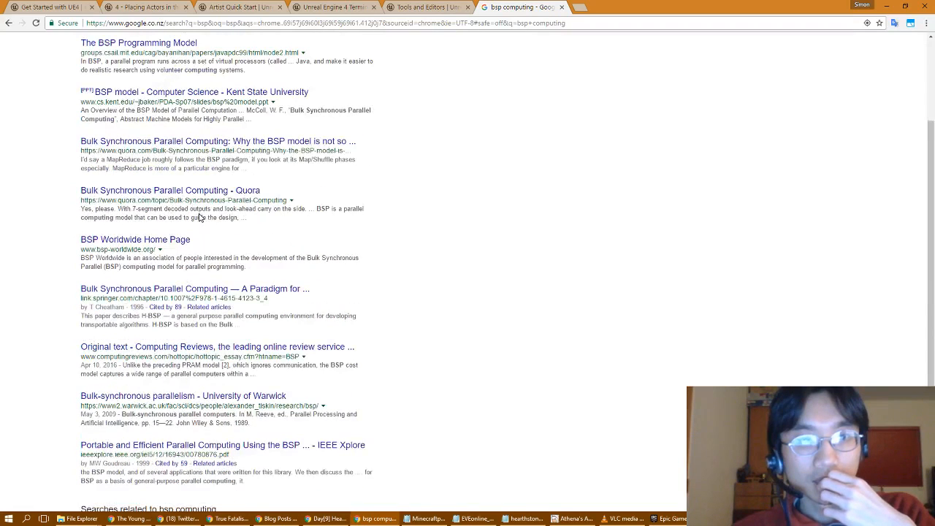
scroll(198, 216, "down", 2)
scroll(96, 60, "up", 4)
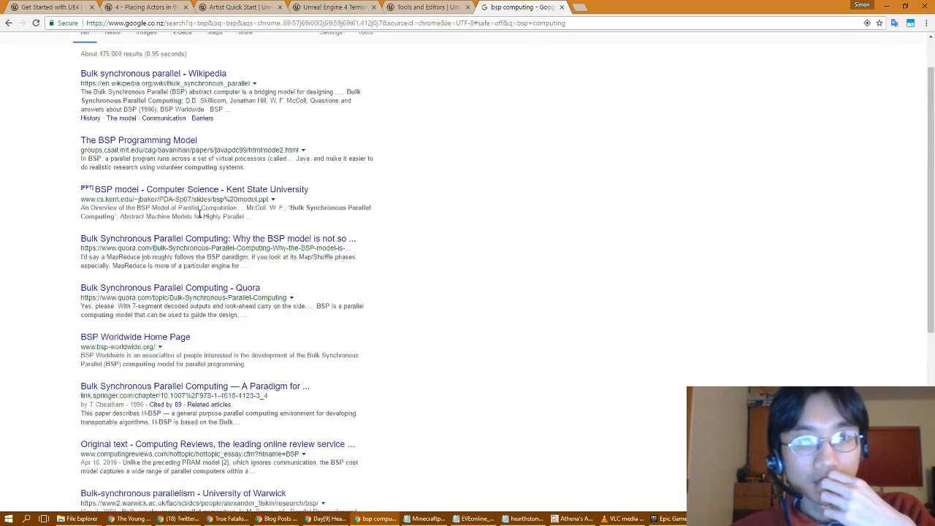
Step: Change the web search to "bsp level editor"
double_click(99, 52)
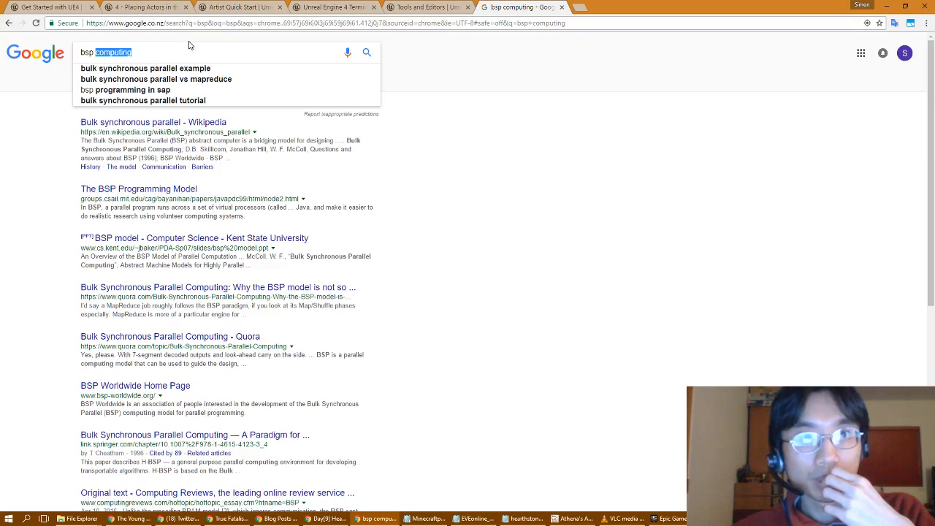
key("BackSpace")
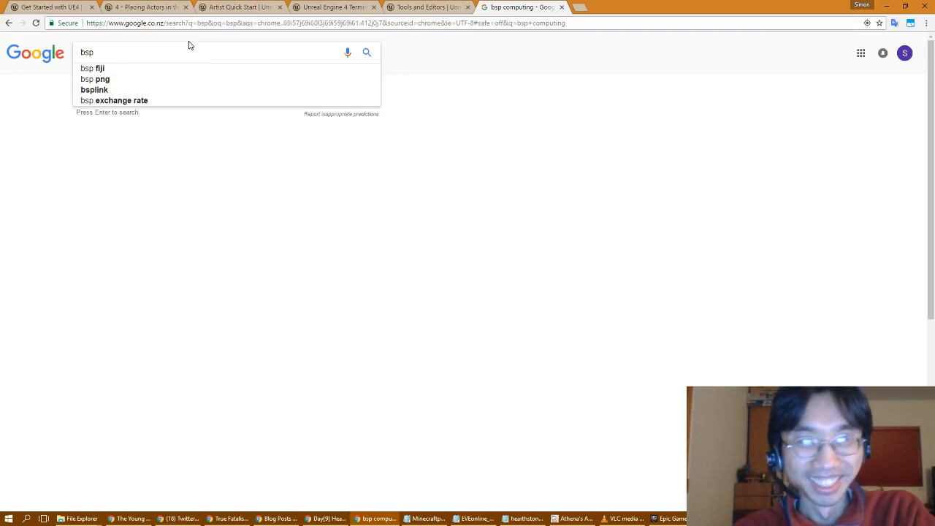
type("level")
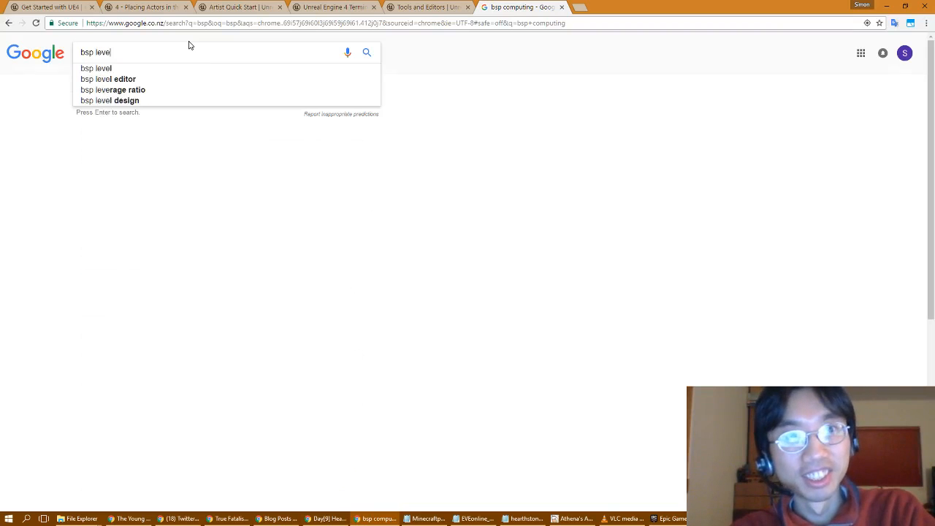
type(" edit")
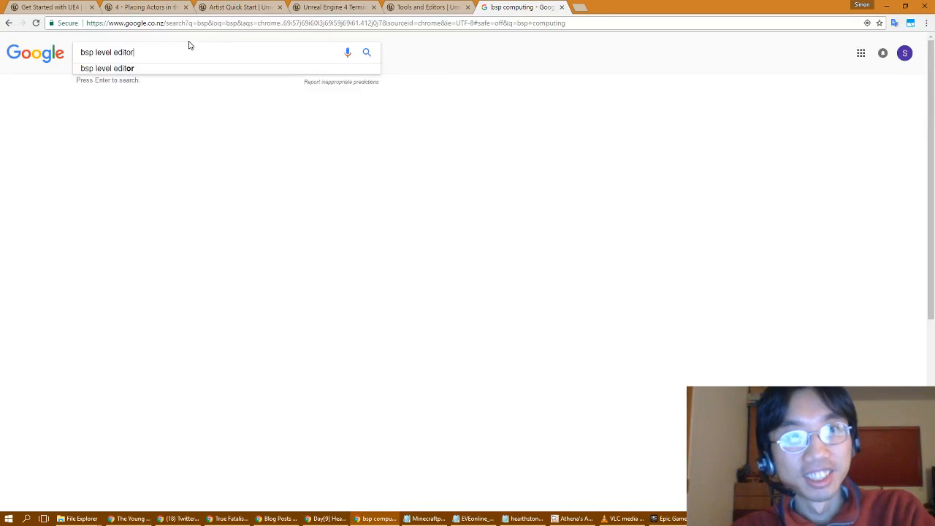
type("or")
key("Return")
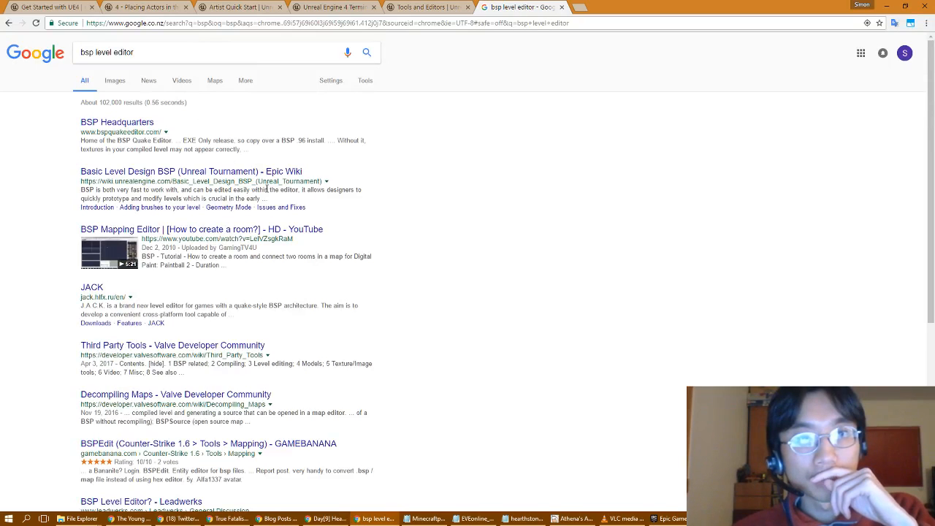
Step: Open the Epic Wiki article Basic Level Design BSP, read its introduction and return to the Placing Actors guide
left_click(206, 173)
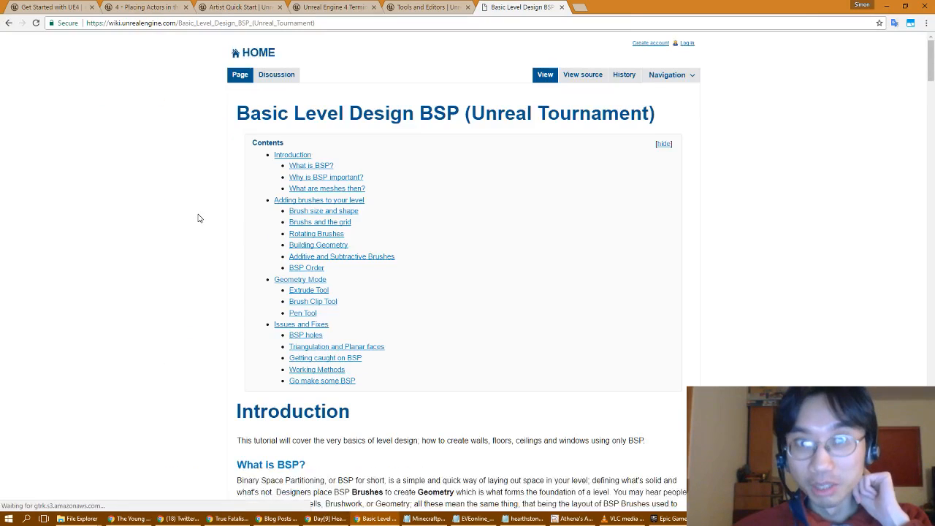
scroll(197, 218, "down", 2)
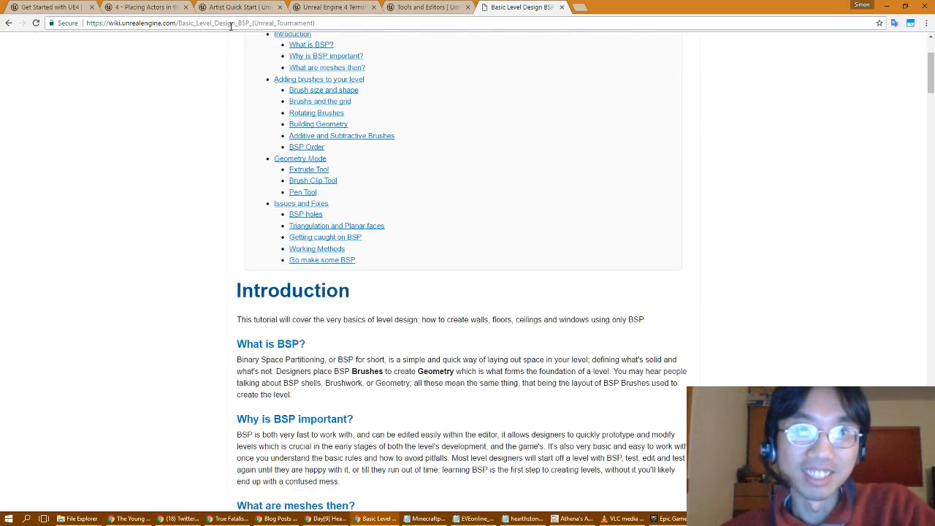
scroll(293, 160, "up", 3)
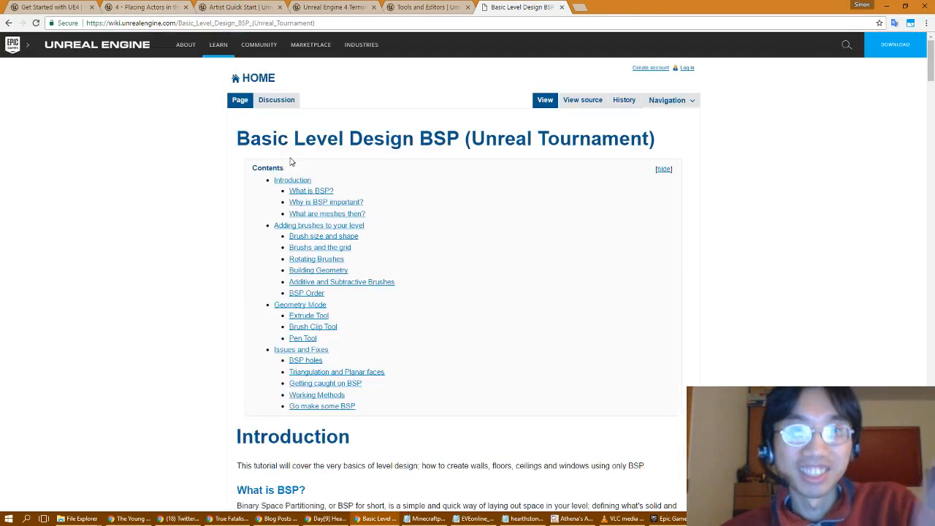
left_click(145, 7)
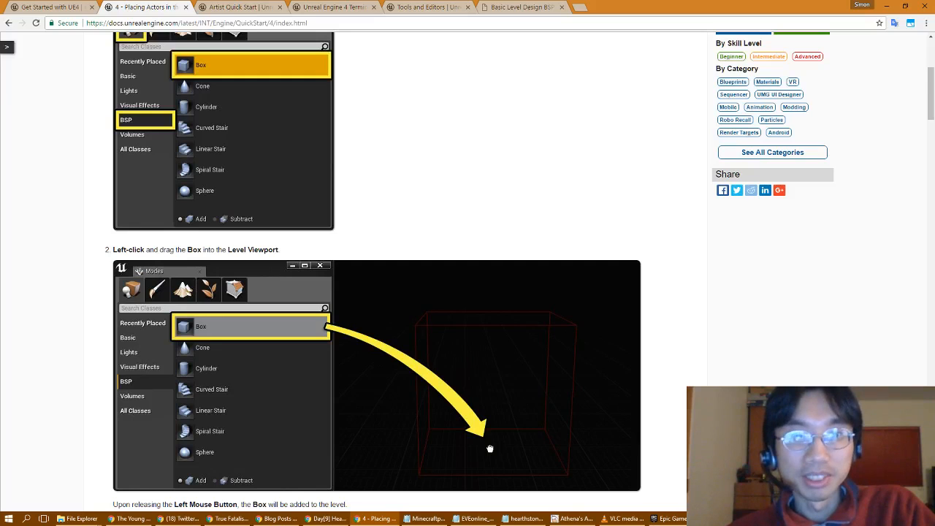
Step: Read the Placing Actors guide's instructions for adding a BSP Box to the level and switch to Unreal Editor
scroll(329, 170, "up", 2)
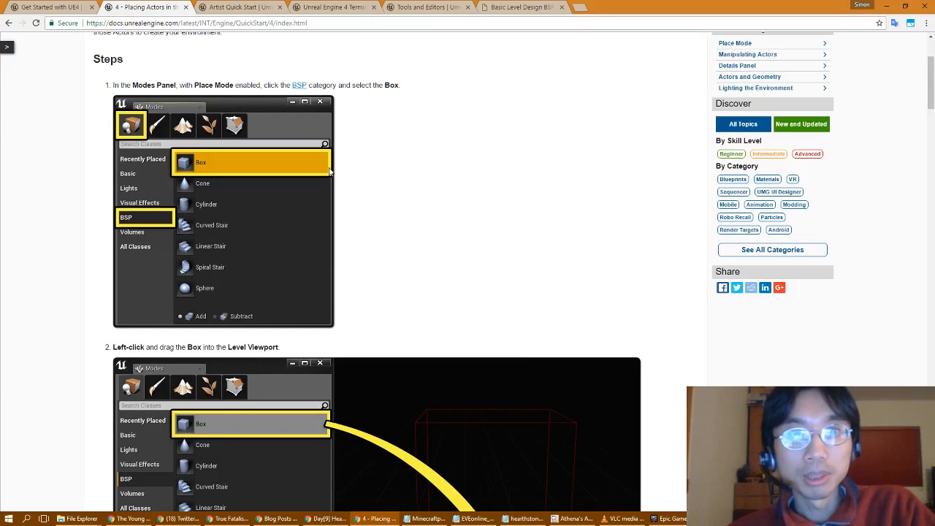
scroll(363, 271, "down", 3)
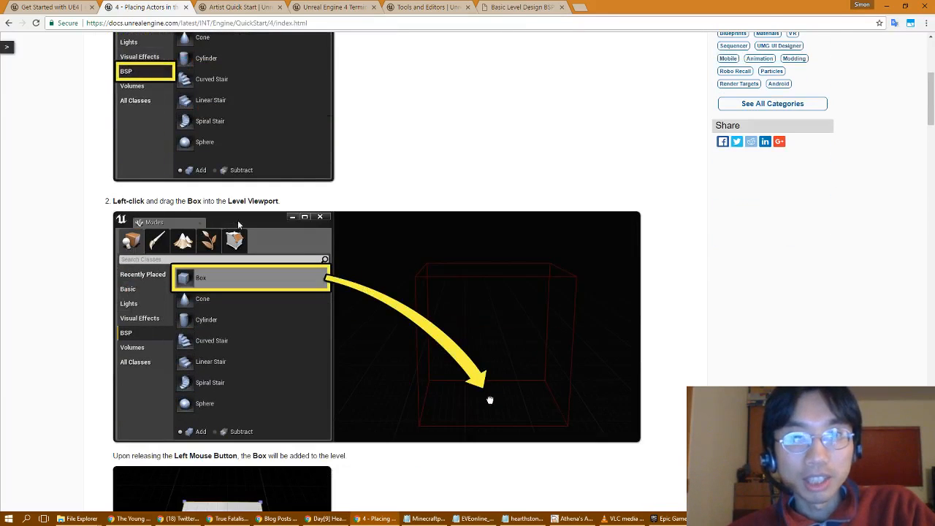
scroll(336, 272, "down", 4)
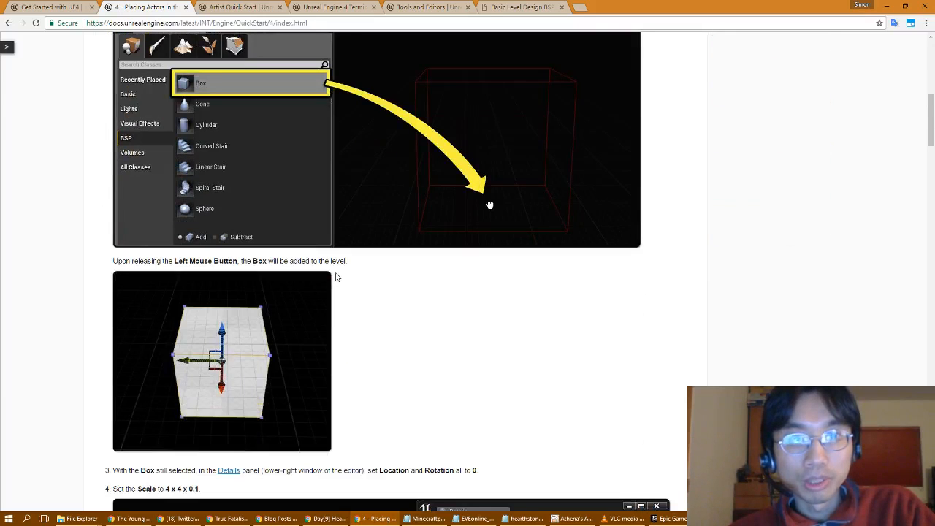
key("alt+Tab")
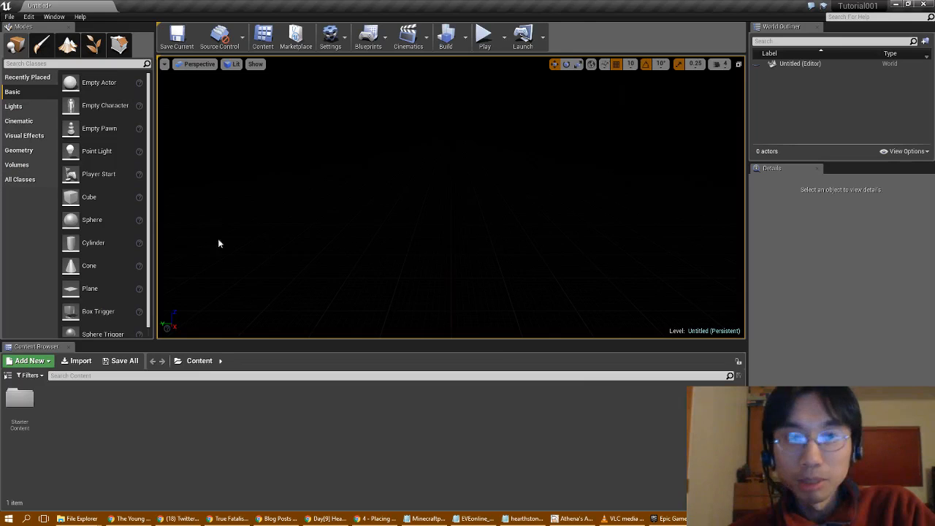
Step: Browse the placeable actor categories, including Geometry, Basic, Cinematic, Lights, Visual Effects and Volumes, to find where the BSP shapes are
left_click(19, 151)
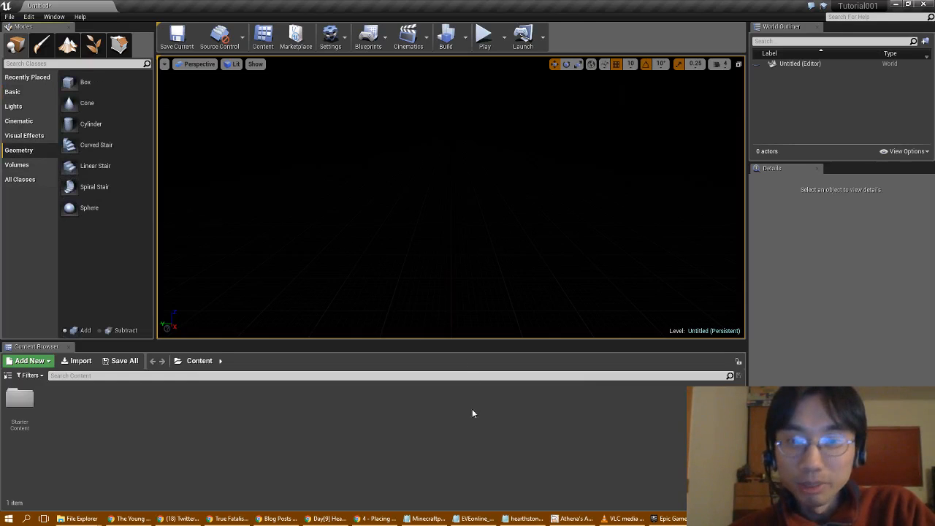
left_click(28, 93)
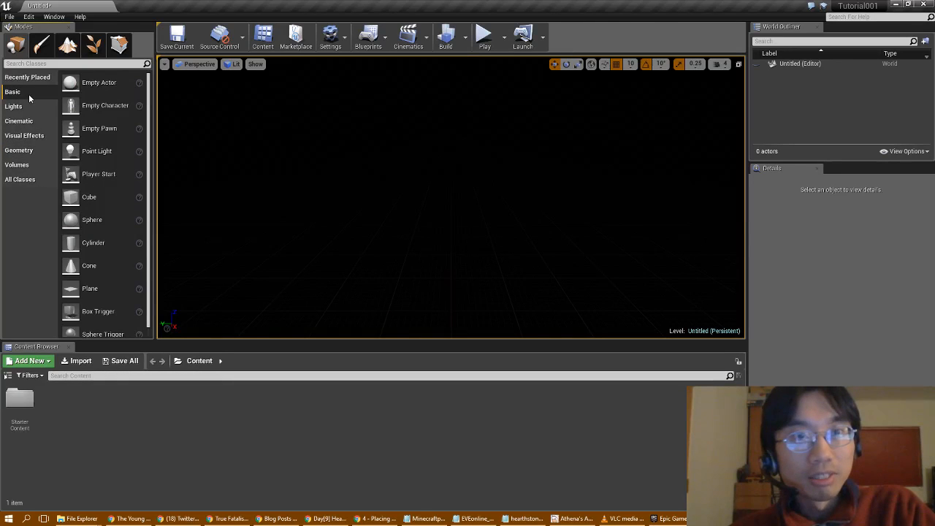
left_click(30, 150)
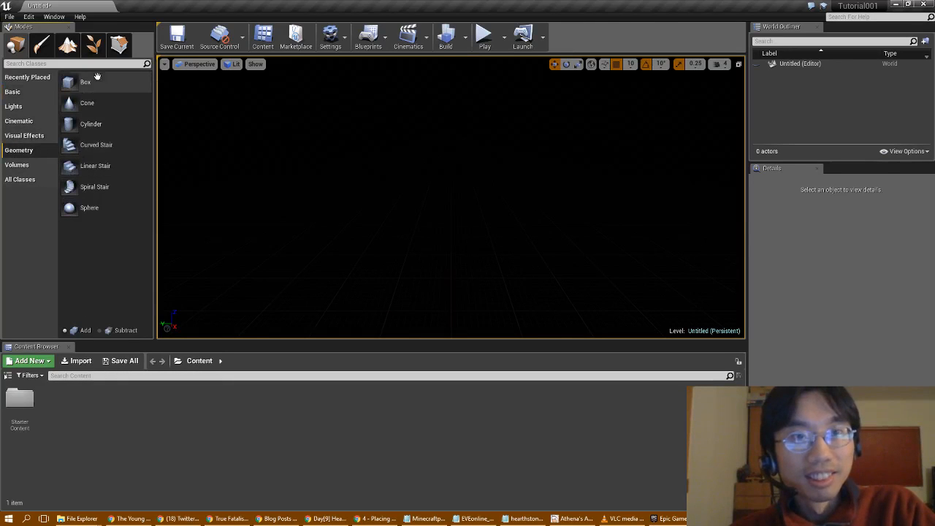
left_click(24, 136)
left_click(32, 123)
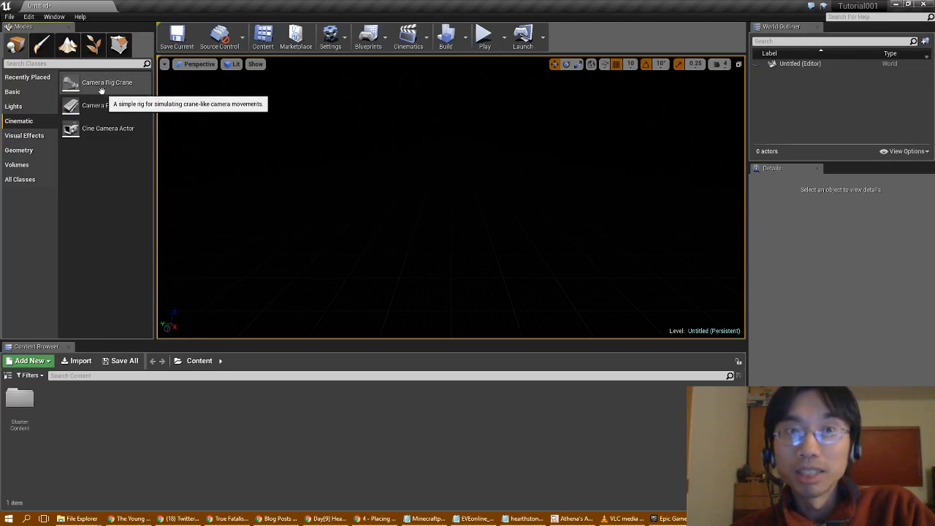
left_click(22, 107)
left_click(35, 151)
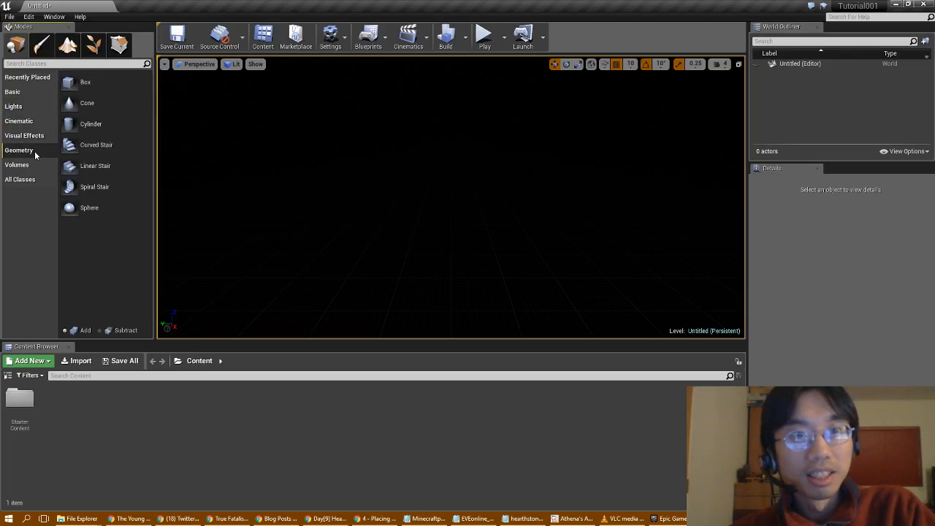
left_click(35, 139)
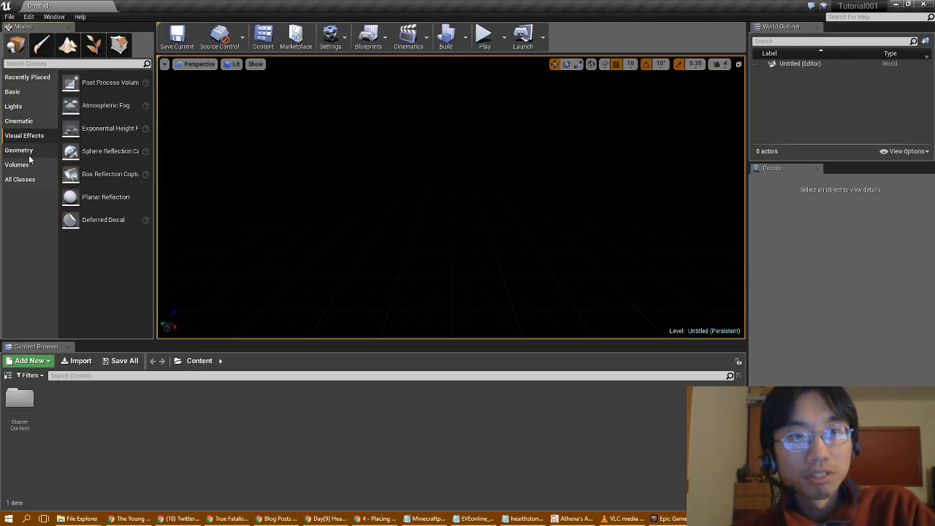
left_click(29, 154)
left_click(29, 166)
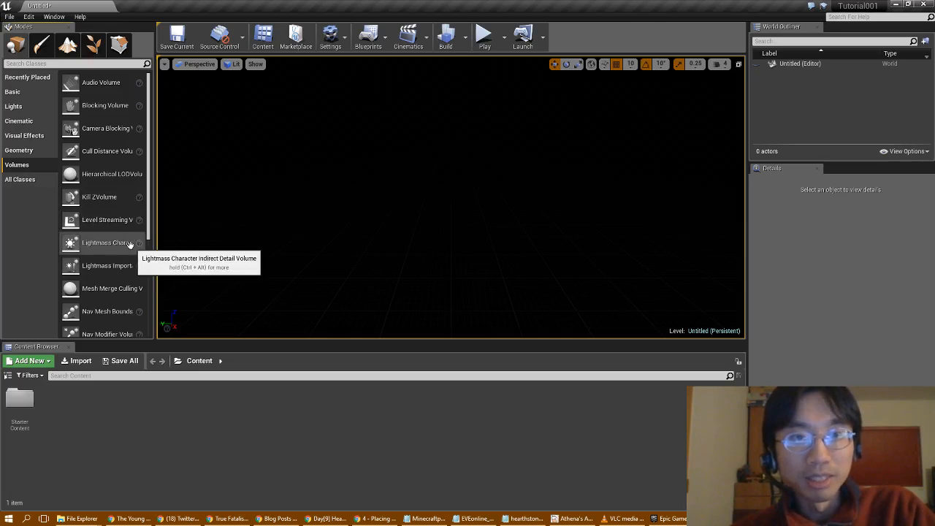
left_click(48, 180)
left_click(35, 138)
Step: Place an additive Box brush from the Geometry category in the level at about X 410, Y 40, Z 70 cm
left_click(37, 149)
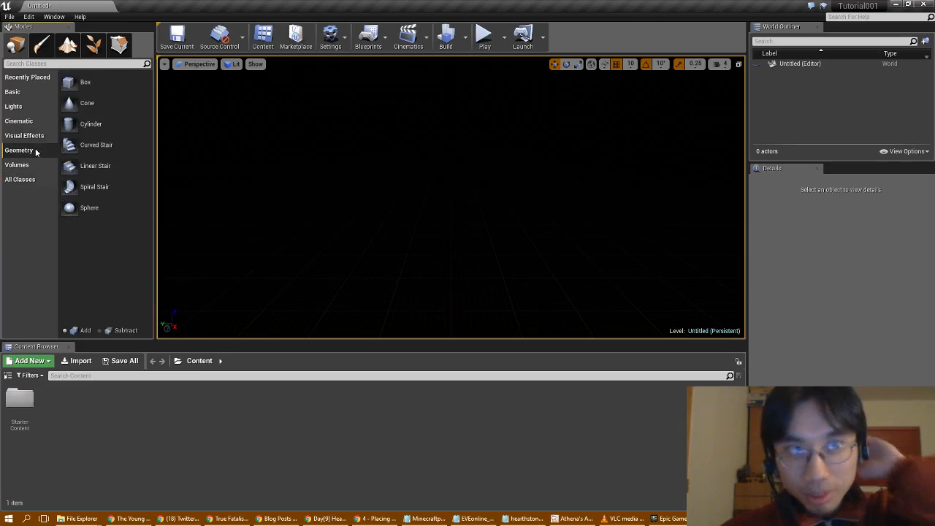
mouse_move(78, 80)
left_mouse_down()
mouse_move(398, 165)
mouse_move(419, 238)
mouse_move(439, 255)
left_mouse_up()
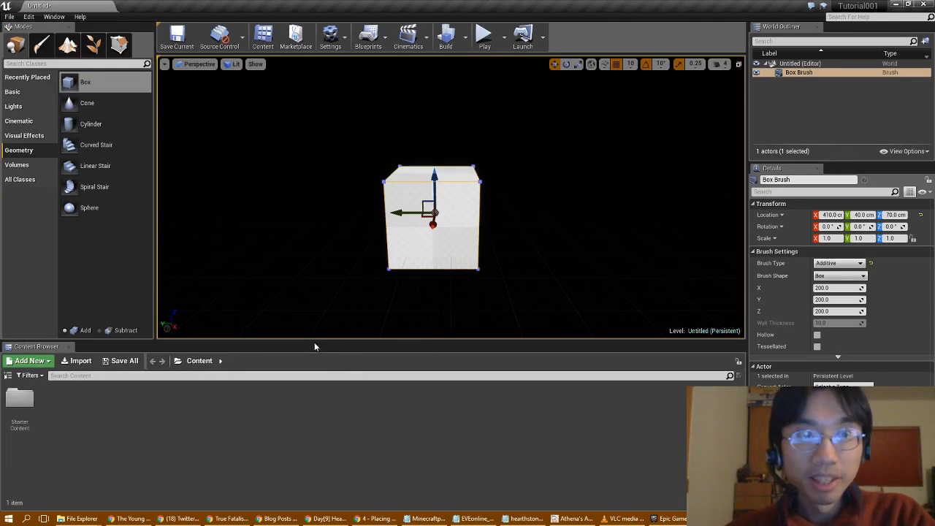
Step: Compare the placed box with the guide in the browser, read its location, rotation and scale instructions, and return to Unreal Editor
left_click(378, 519)
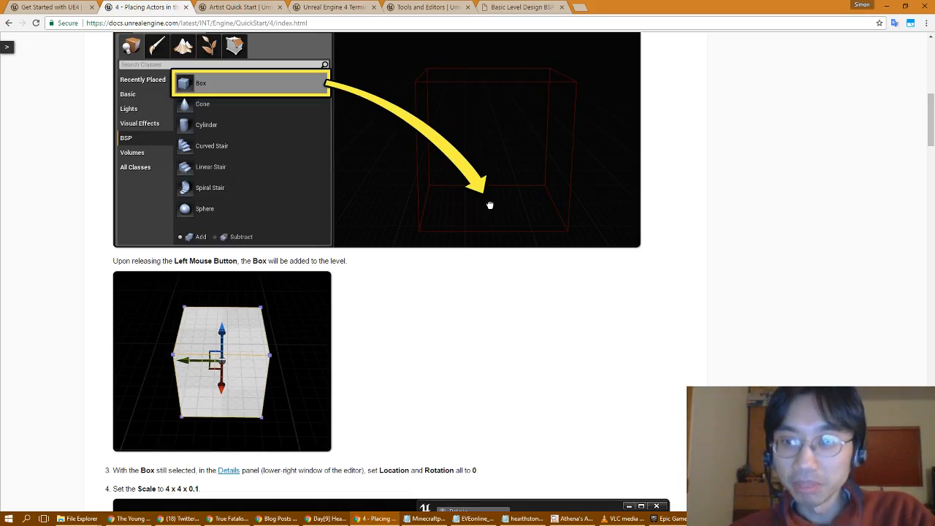
left_click(720, 519)
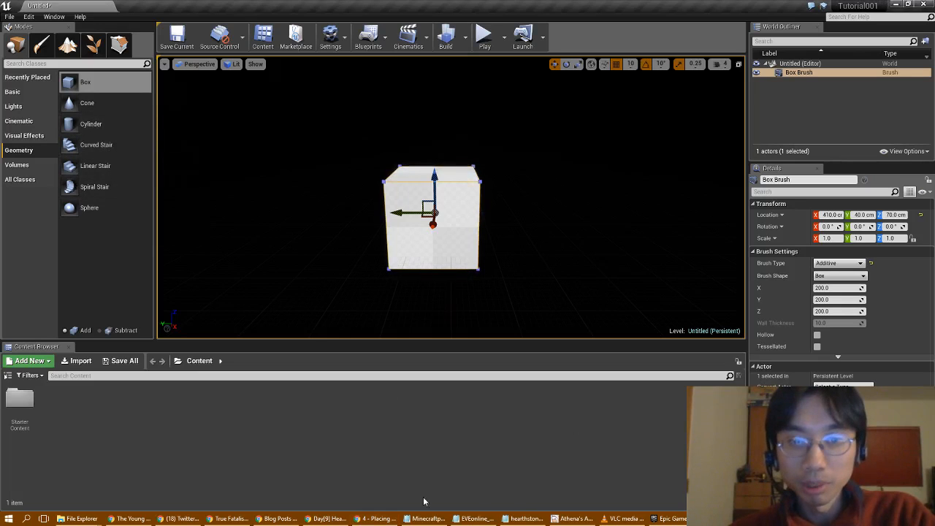
left_click(376, 519)
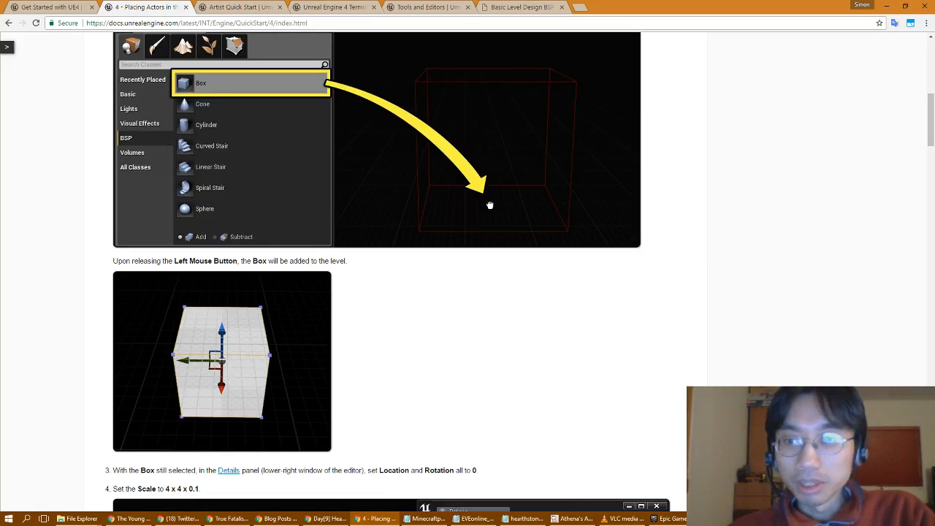
key("alt+Tab")
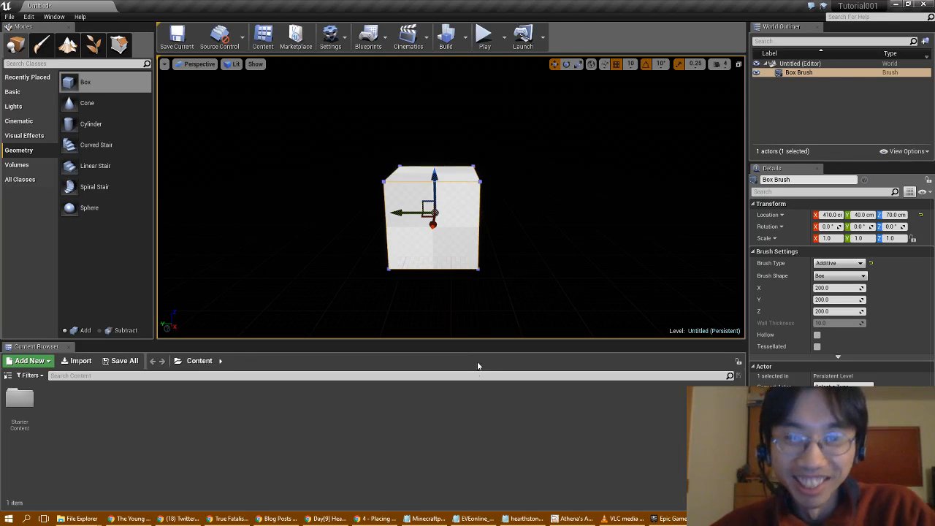
left_click(377, 519)
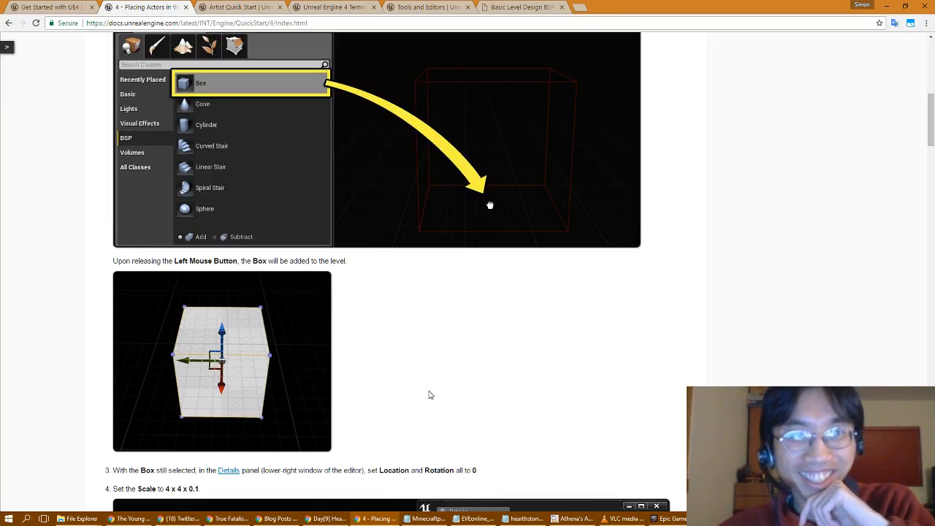
scroll(428, 395, "down", 2)
scroll(83, 296, "down", 1)
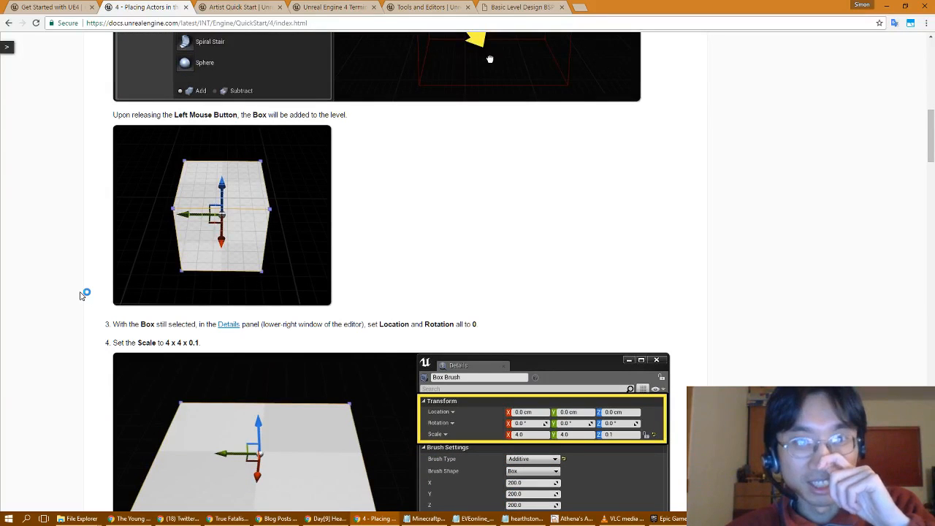
scroll(82, 296, "down", 3)
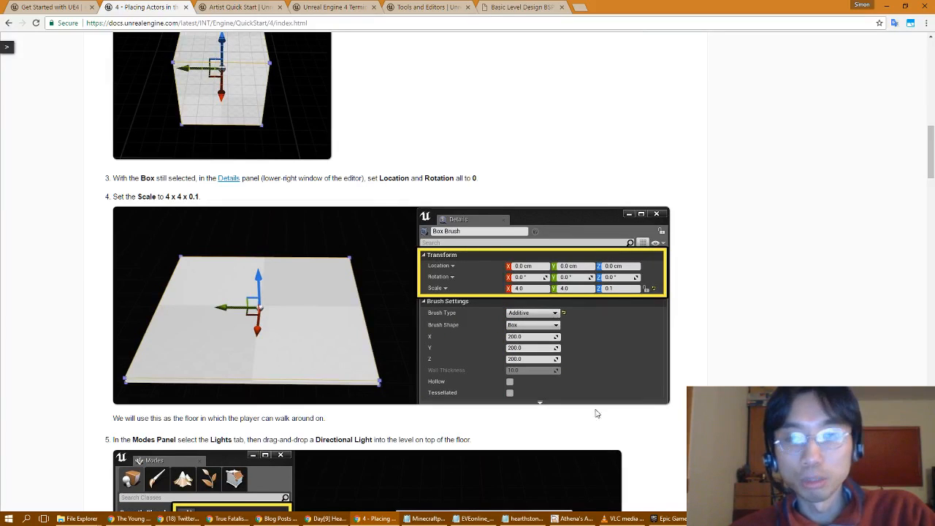
left_click(720, 519)
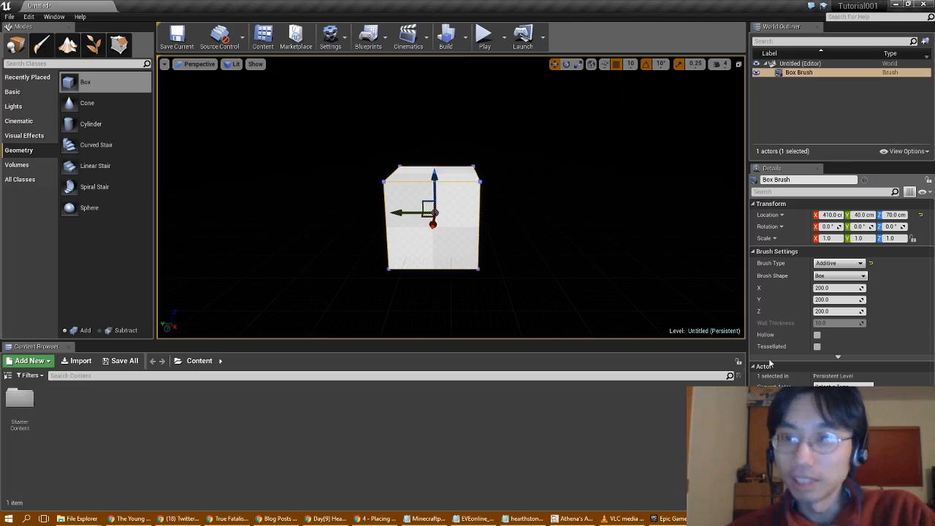
Step: Set the Box Brush location to 0 on the X, Y and Z axes
left_click(831, 215)
type("0")
key("Tab")
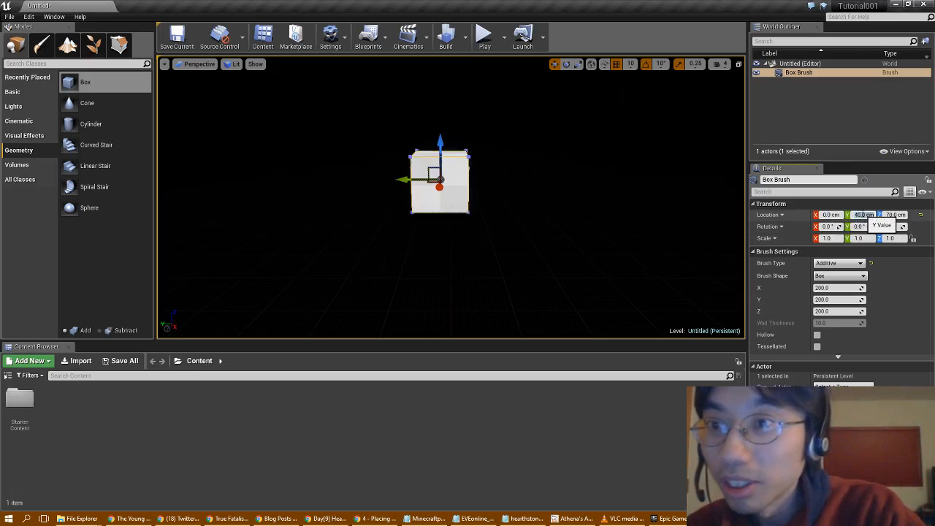
type("0")
key("Tab")
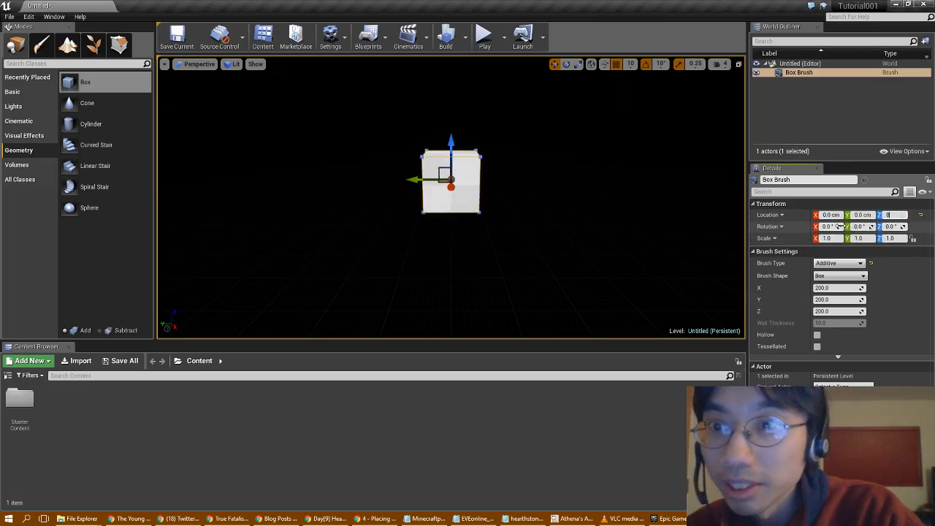
Step: Flatten the Box Brush into a floor by setting its scale to 4 x 4 x 0.1, keeping it selected
left_click(827, 238)
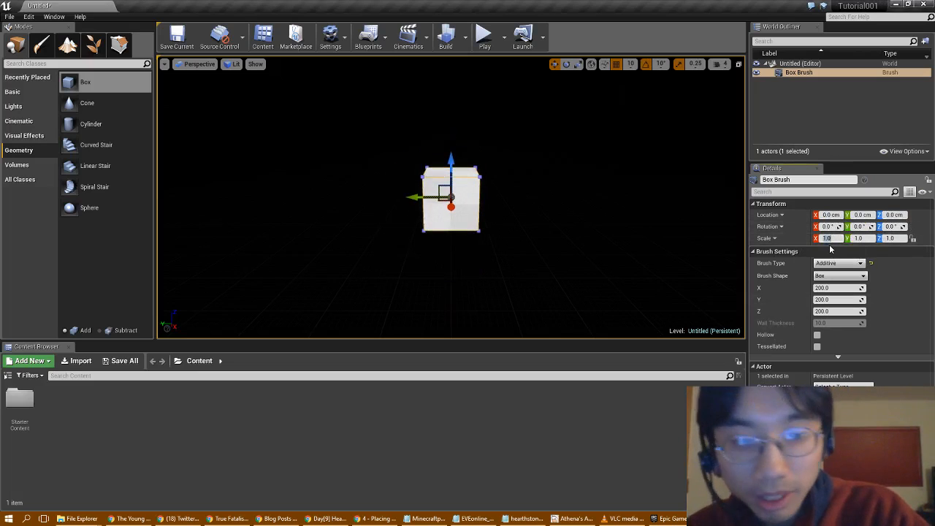
type("4")
left_click(861, 239)
type("4")
left_click(889, 239)
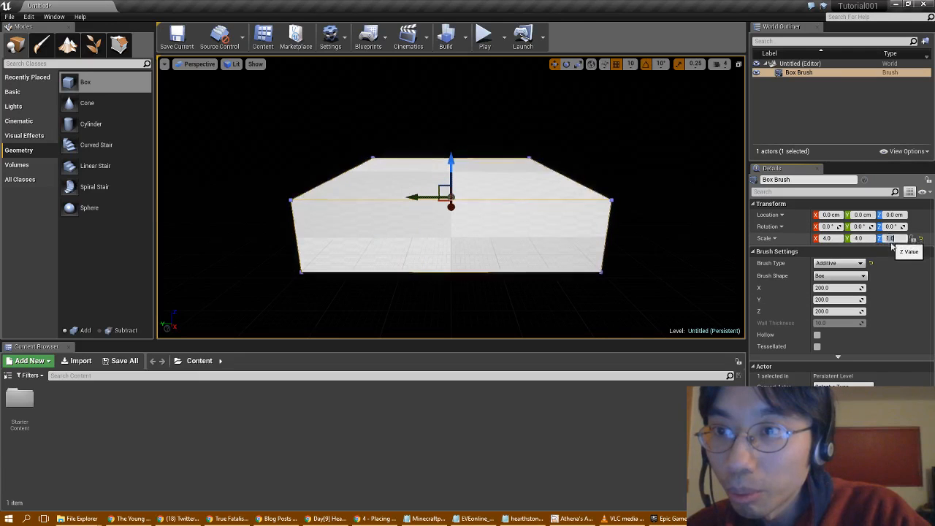
type("0.1")
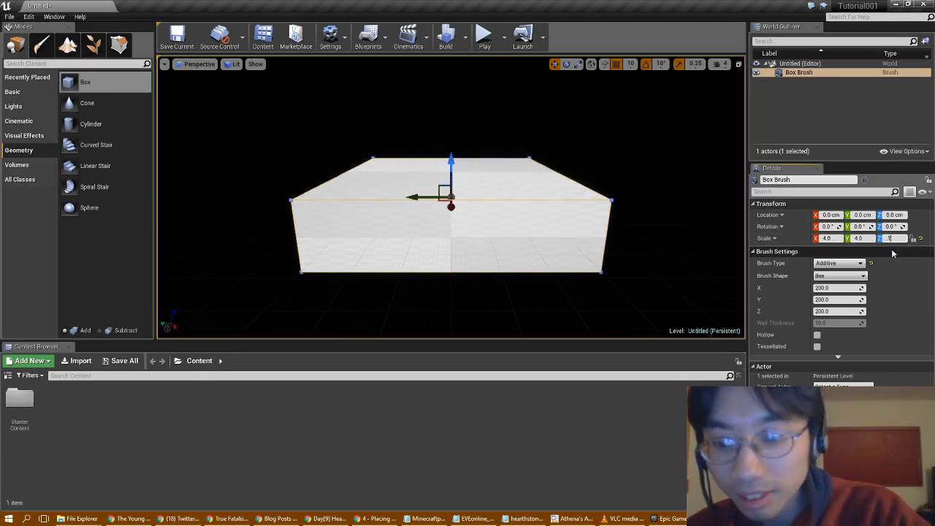
key("Return")
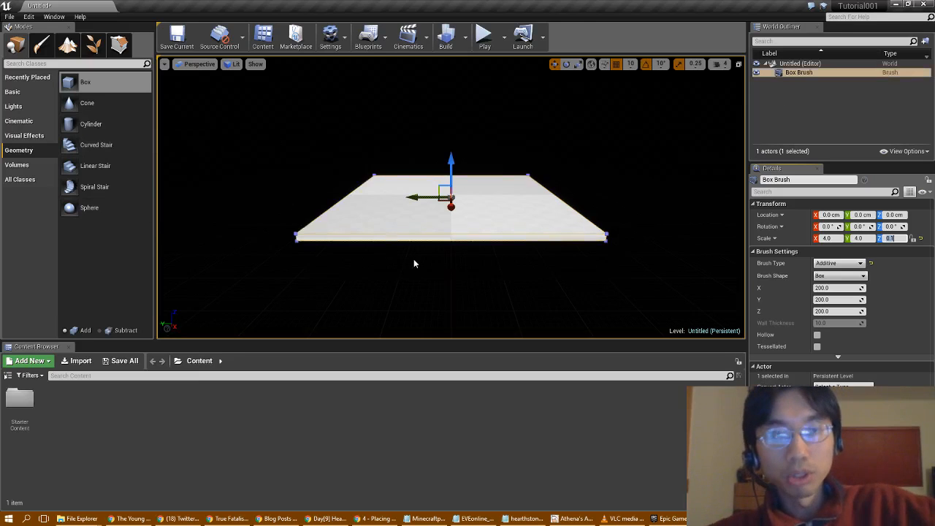
key("Return")
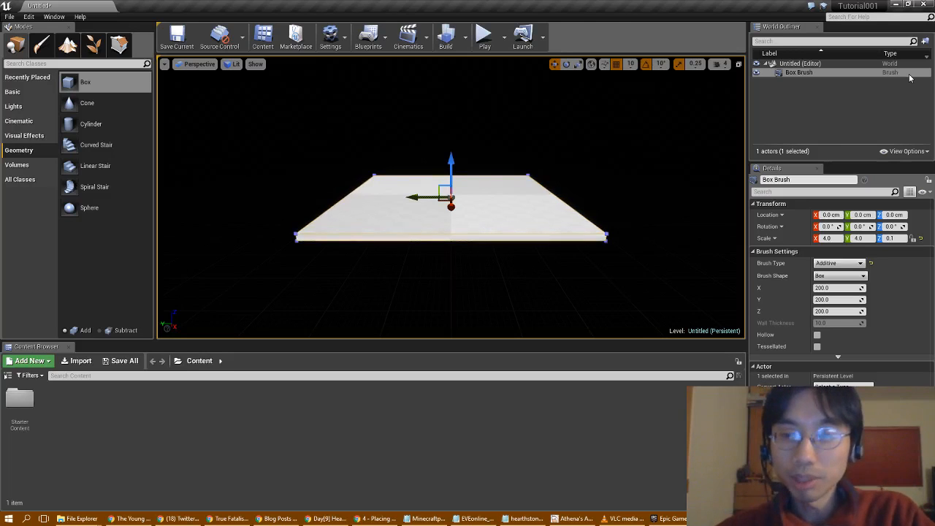
left_click(910, 74)
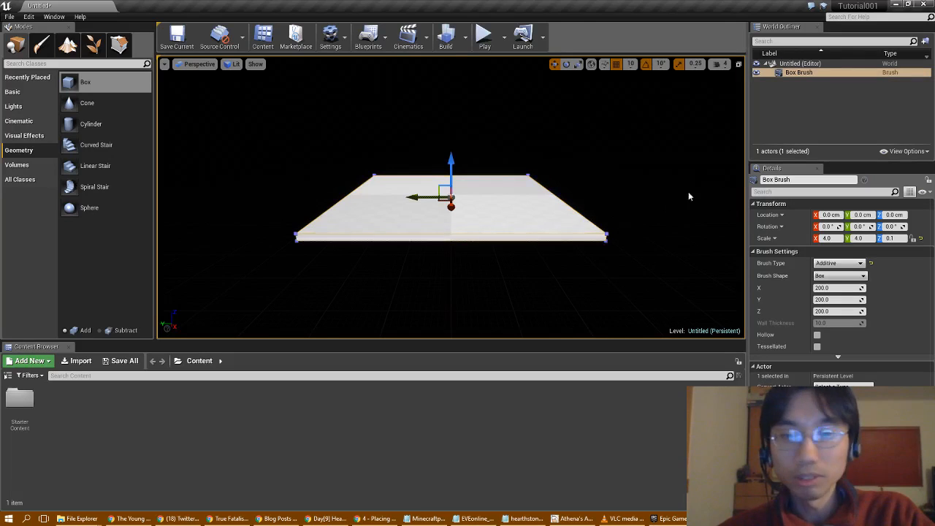
Step: Read step 5 of the browser guide and place a Directional Light on the floor in Unreal Editor at about X -20, Y -50, Z 60 cm
left_click(376, 519)
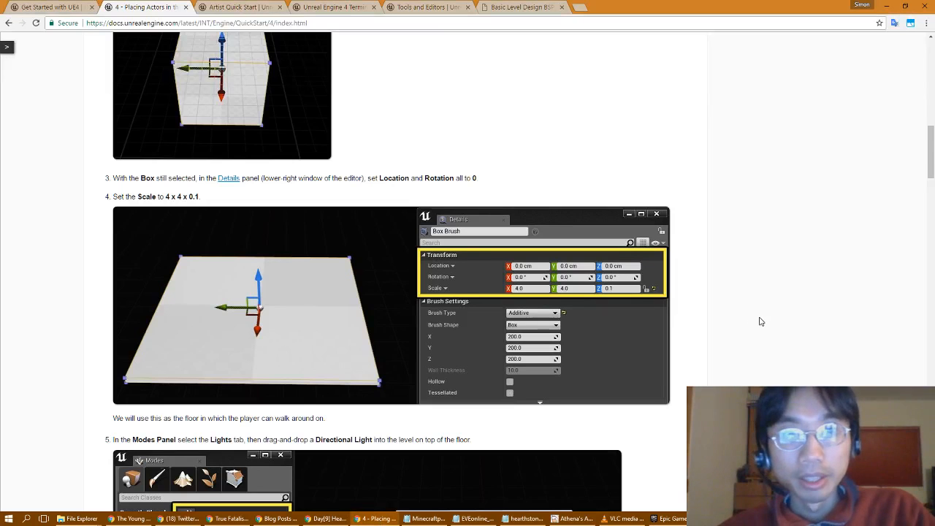
scroll(760, 321, "down", 3)
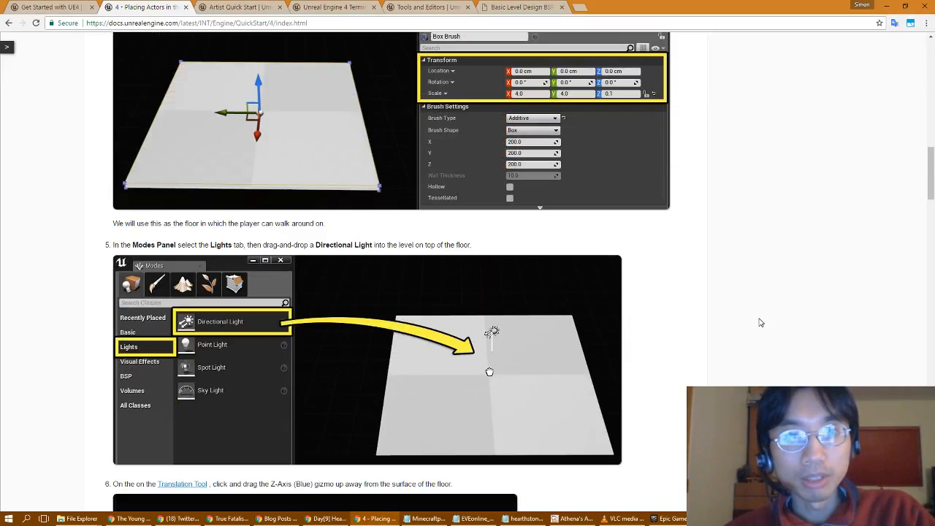
scroll(722, 307, "up", 2)
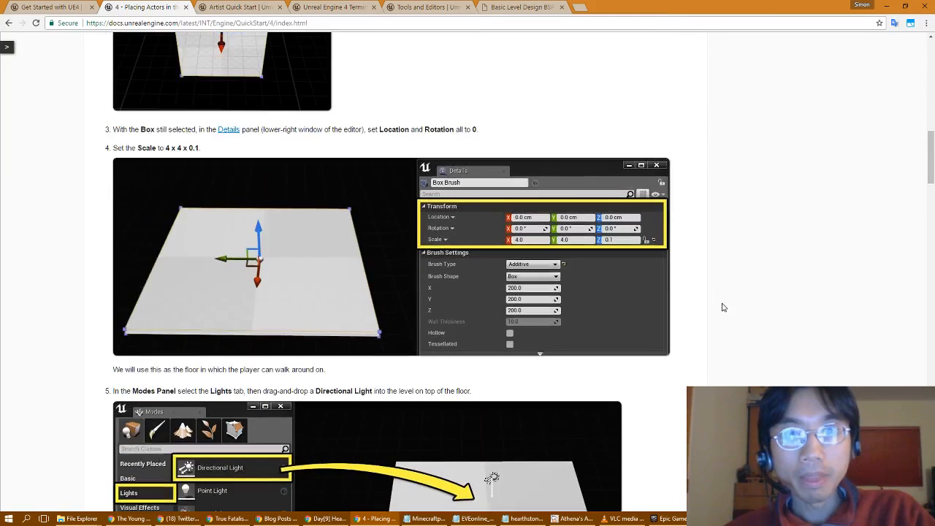
scroll(722, 306, "down", 3)
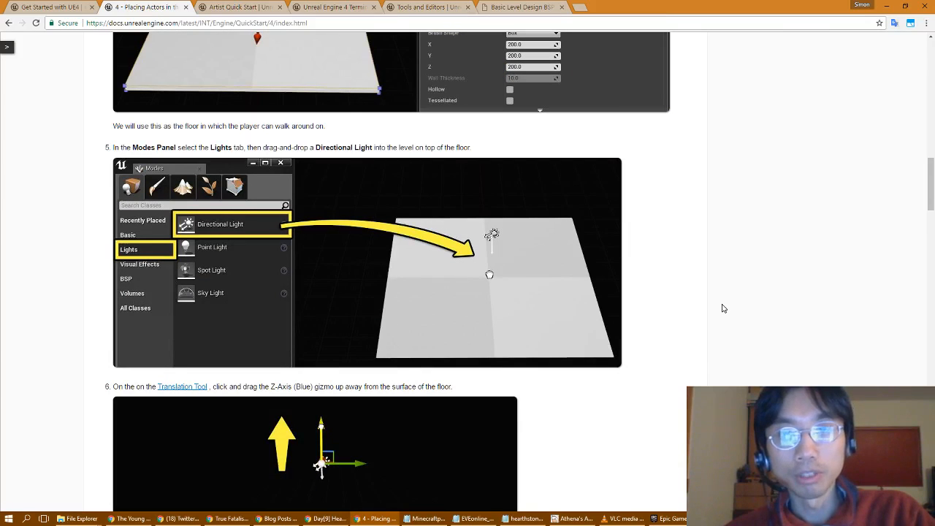
key("alt+Tab")
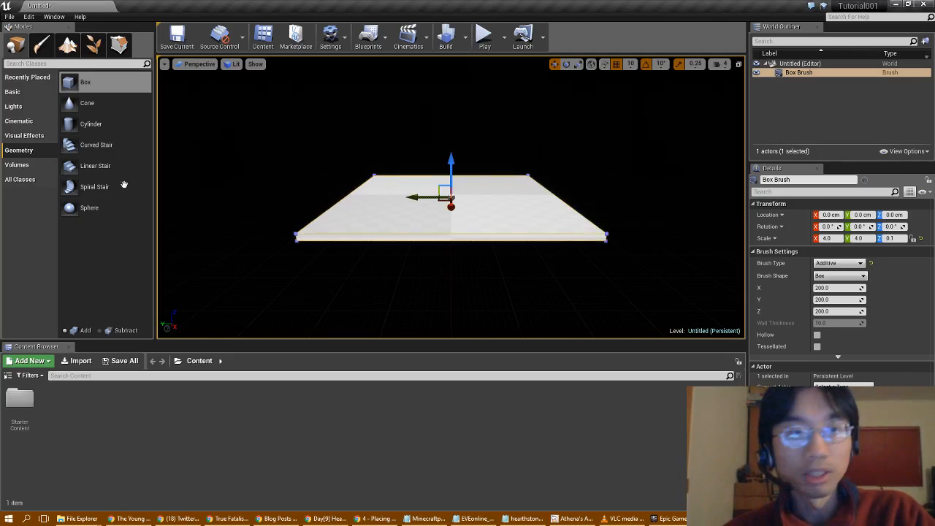
left_click(30, 109)
mouse_move(96, 105)
left_mouse_down()
mouse_move(263, 103)
mouse_move(447, 165)
mouse_move(464, 186)
left_mouse_up()
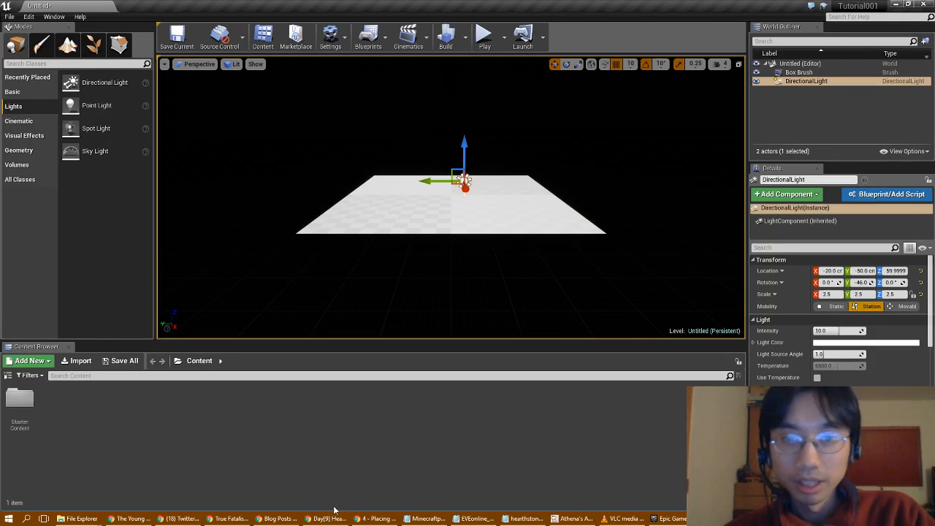
Step: Inspect the floor and Directional Light from other angles, switching the viewport to Wireframe and back to Lit
mouse_move(365, 520)
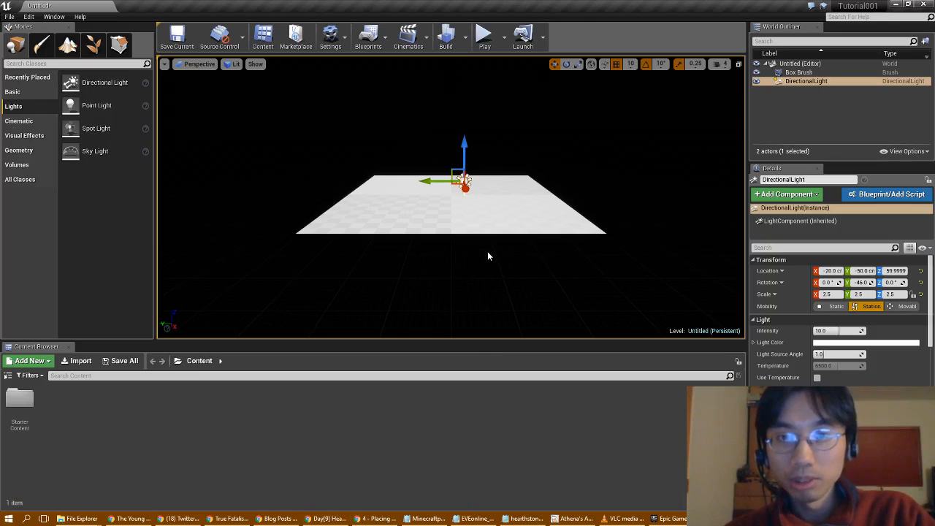
mouse_move(488, 256)
right_mouse_down()
mouse_move(394, 296)
mouse_move(485, 296)
mouse_move(485, 245)
mouse_move(445, 242)
mouse_move(486, 242)
right_mouse_up()
key("d")
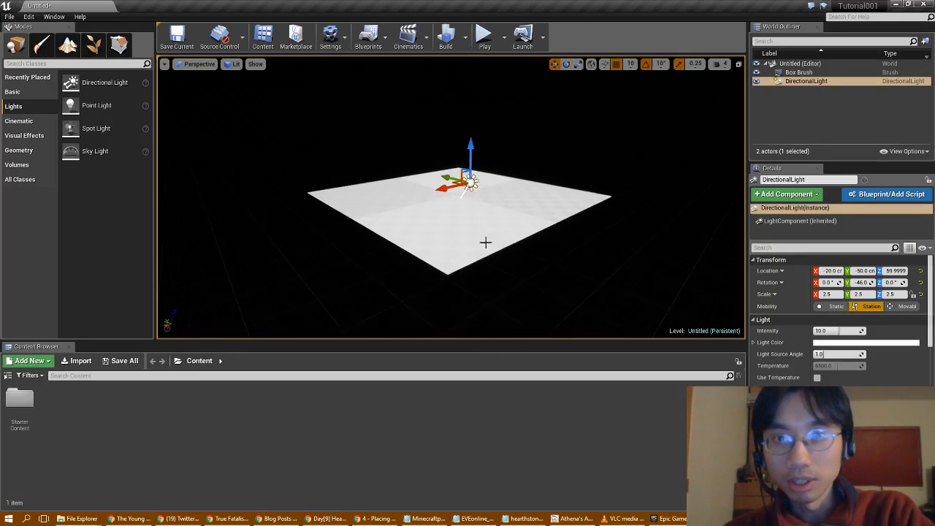
left_click(197, 65)
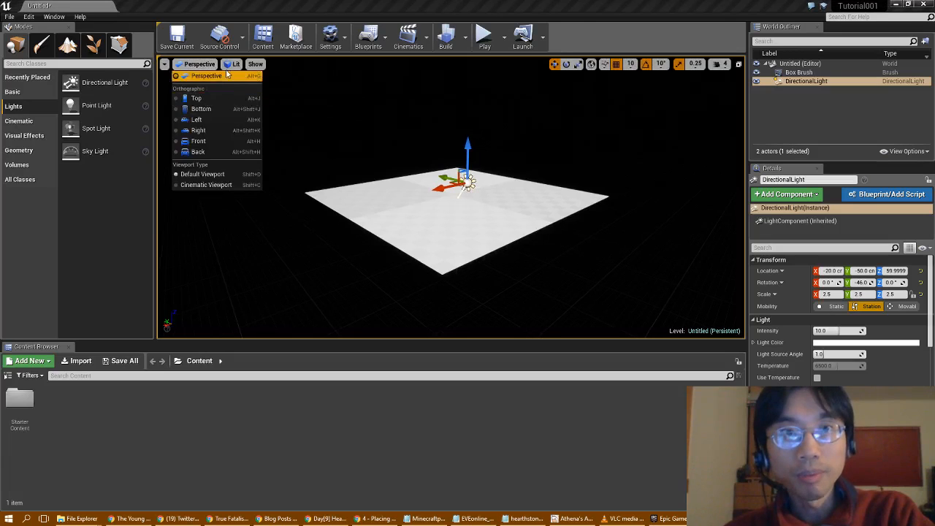
left_click(232, 65)
left_click(238, 103)
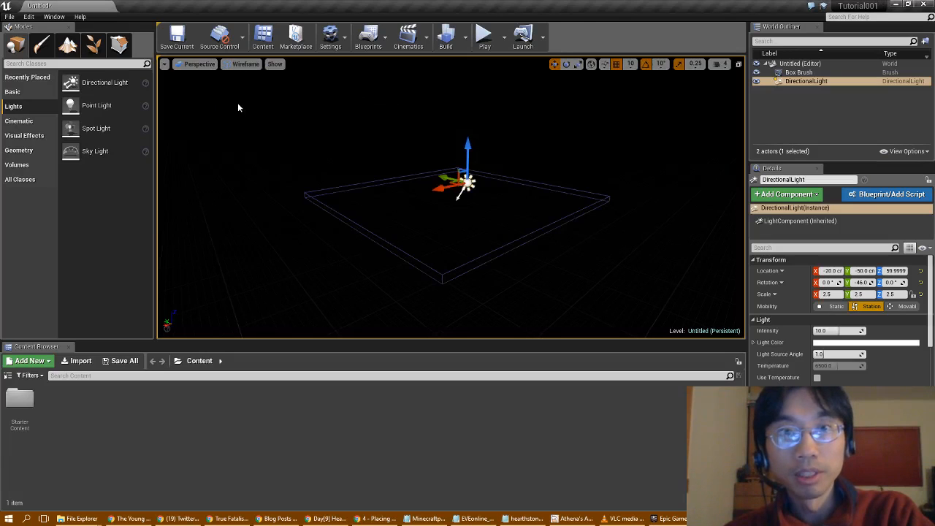
left_click(246, 64)
left_click(292, 85)
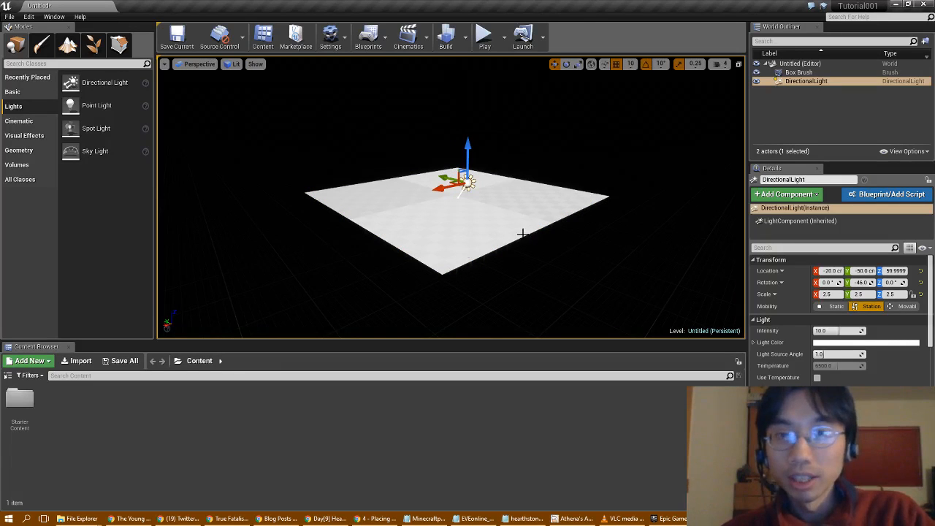
right_click_drag(522, 234, 566, 230)
mouse_move(385, 263)
right_mouse_down()
mouse_move(347, 271)
mouse_move(285, 260)
mouse_move(376, 270)
right_mouse_up()
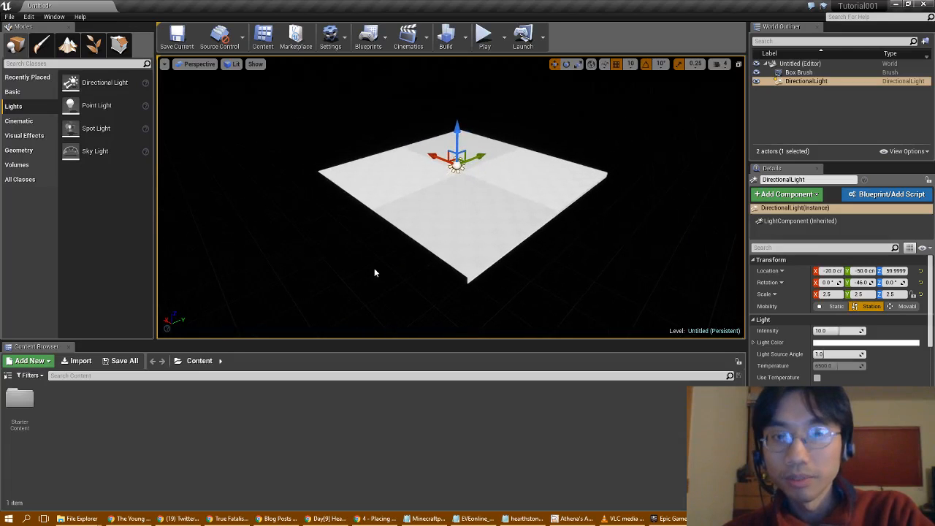
Step: Read step 6 of the browser guide and raise the Directional Light above the floor to Z 530 cm in Unreal Editor
left_click(376, 519)
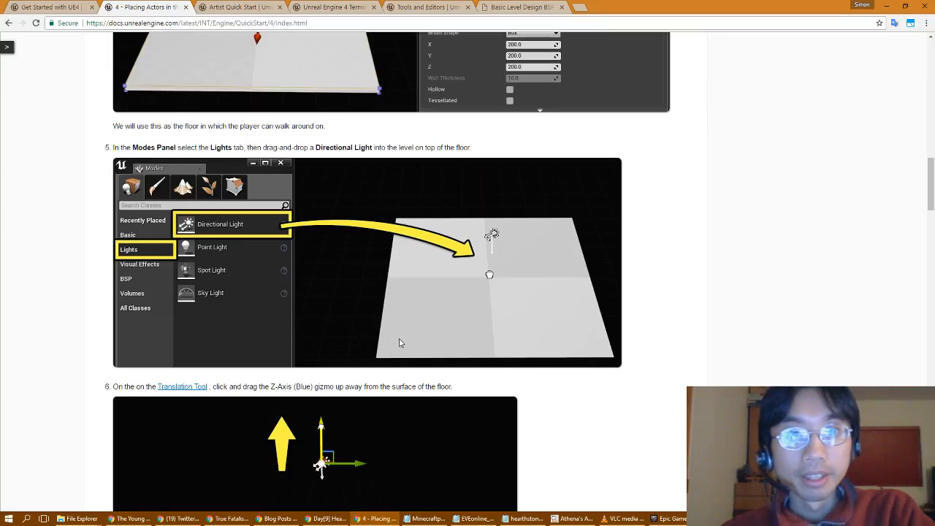
scroll(430, 344, "down", 2)
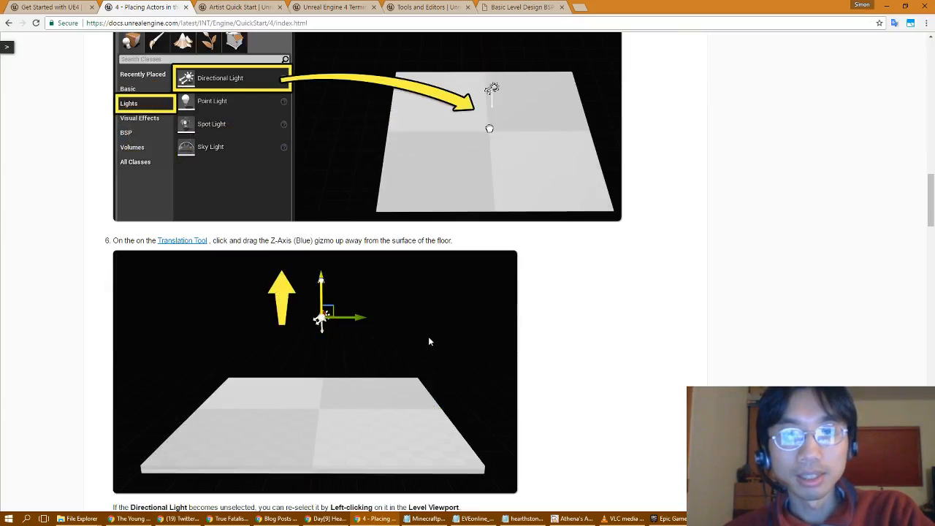
scroll(428, 341, "down", 3)
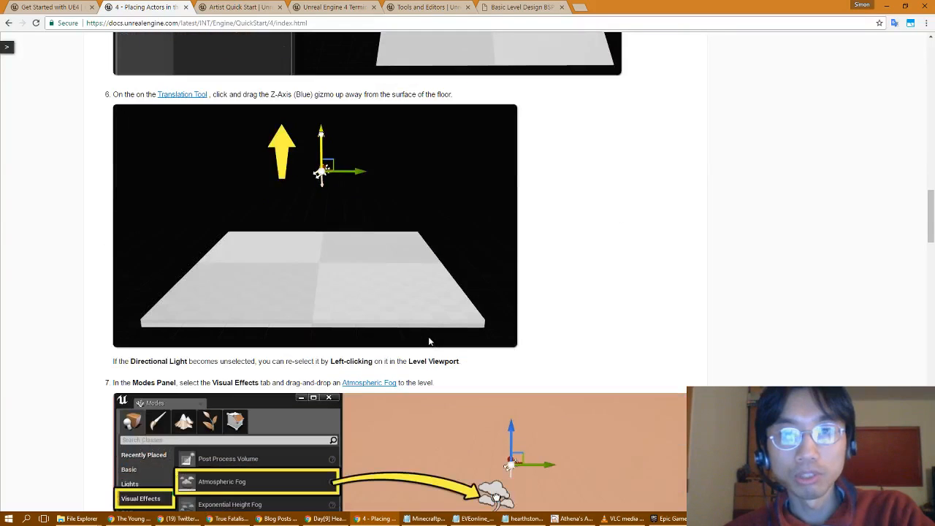
key("alt+Tab")
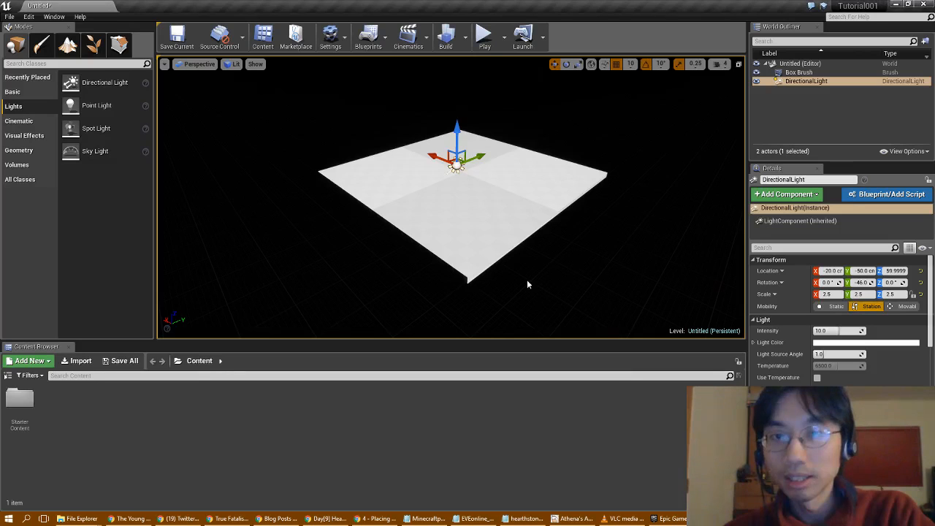
left_click_drag(457, 126, 449, 88)
right_click_drag(465, 194, 473, 148)
left_click_drag(431, 175, 433, 124)
right_click_drag(434, 194, 434, 242)
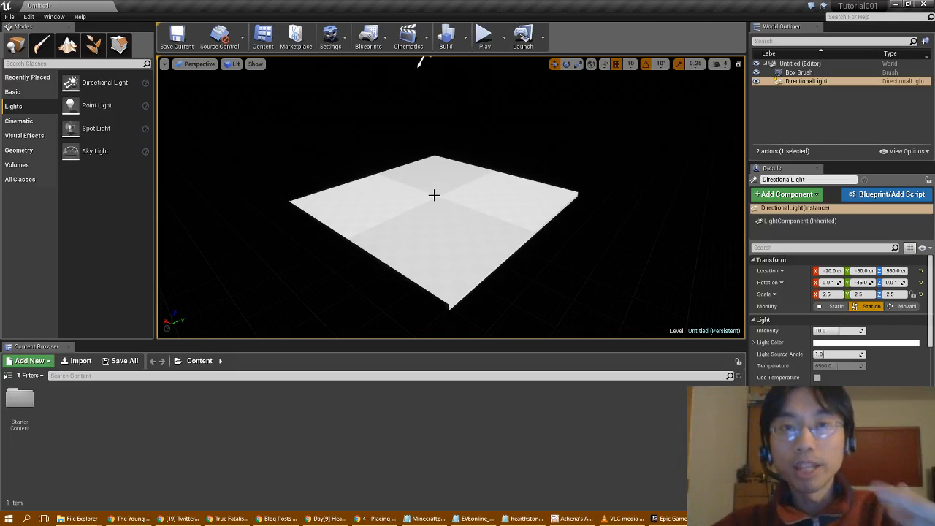
right_click_drag(434, 195, 439, 181)
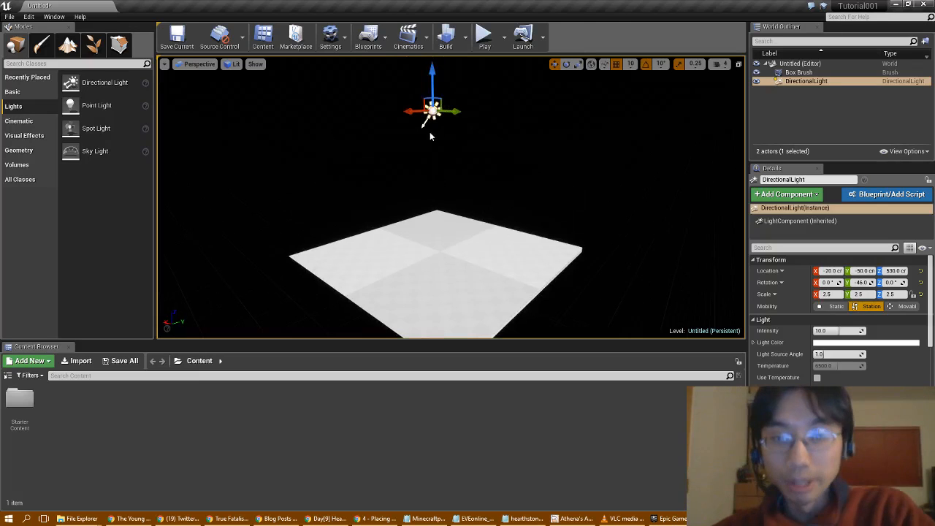
Step: Switch to the browser guide and read step 7 about adding Atmospheric Fog to the level
left_click(377, 519)
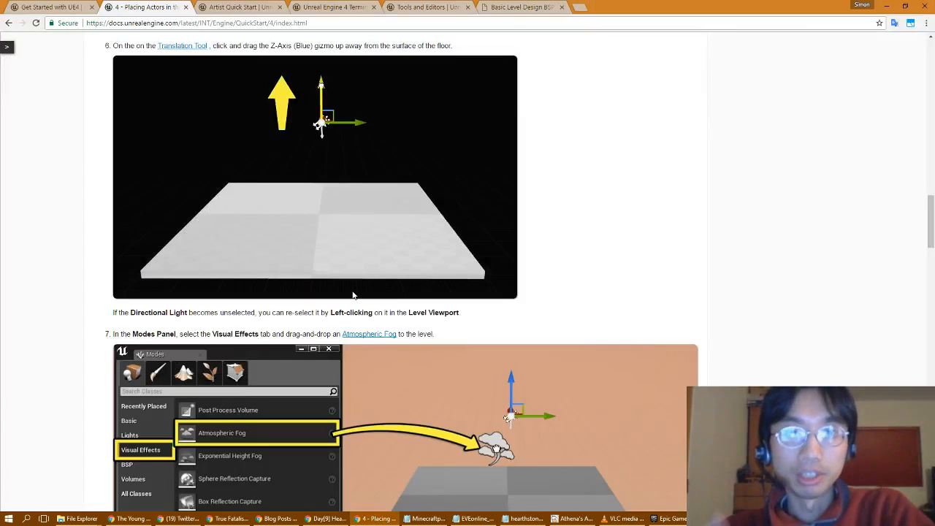
scroll(353, 295, "down", 2)
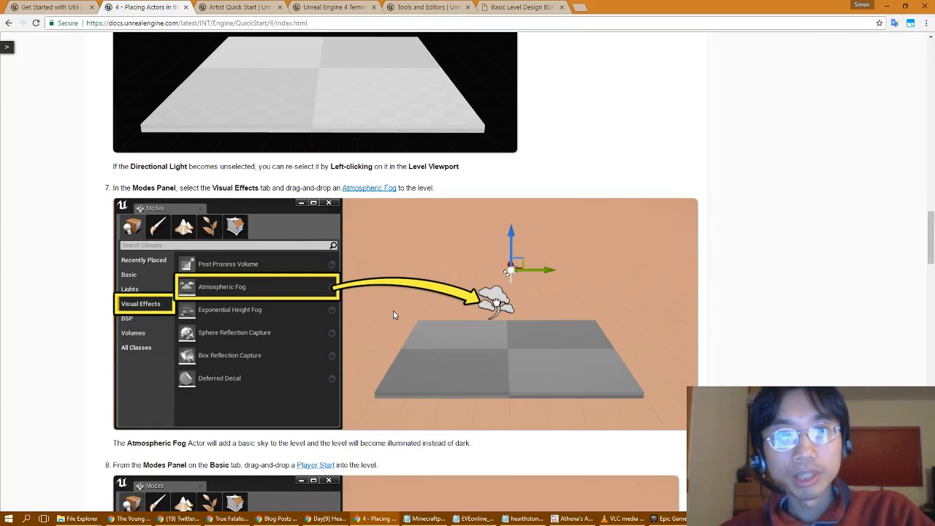
scroll(394, 343, "up", 2)
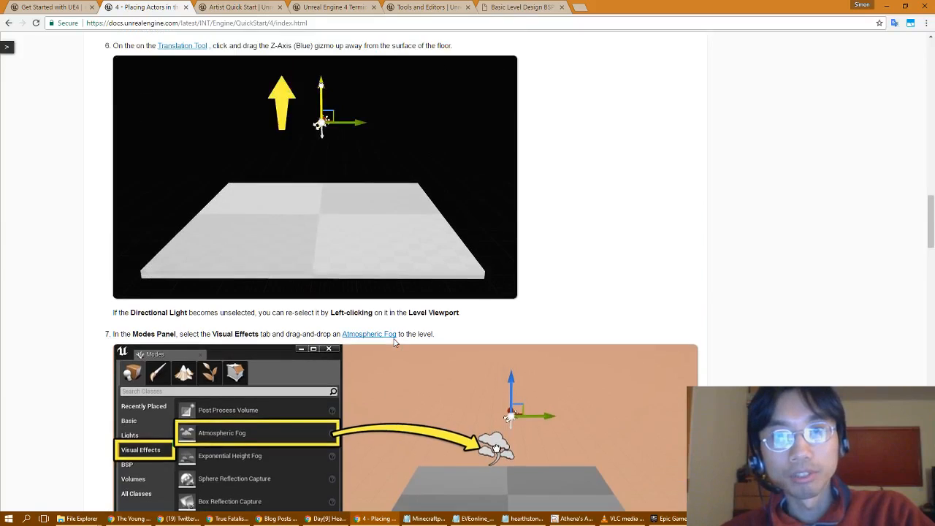
scroll(394, 342, "down", 2)
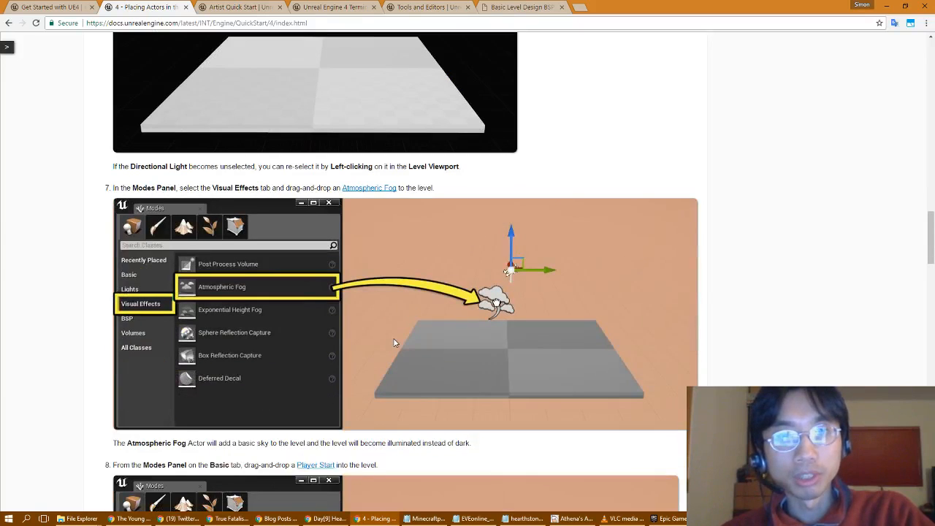
scroll(393, 342, "down", 1)
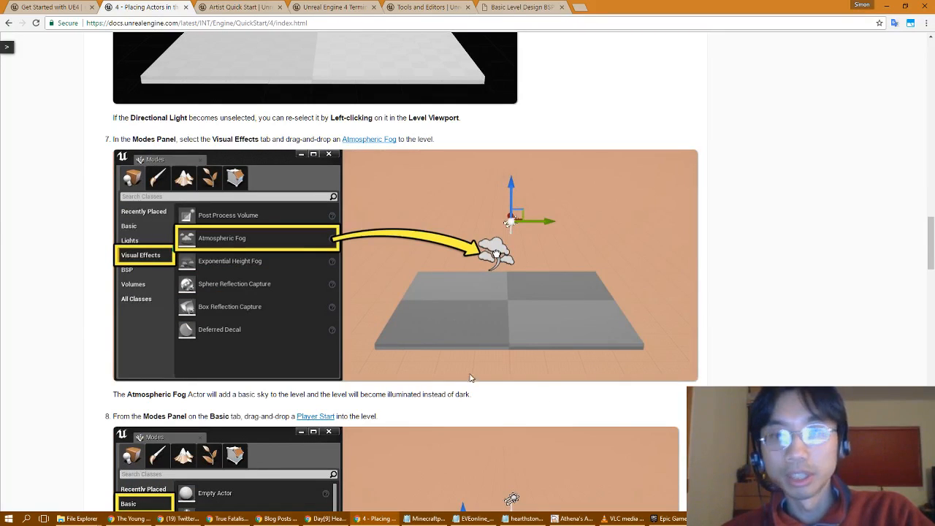
Step: Return to Unreal Editor and place an Atmospheric Fog actor just above the floor at about X 90, Y 10, Z 50 cm
key("alt+Tab")
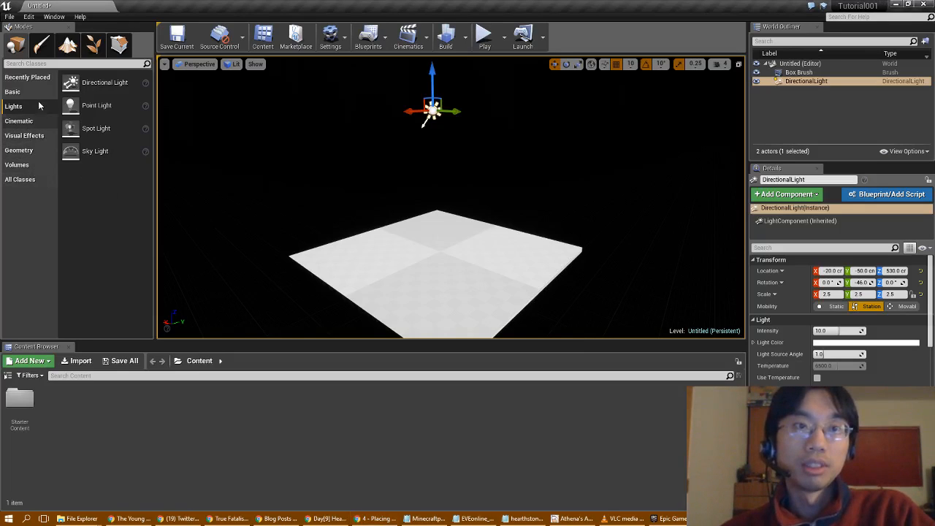
left_click(36, 136)
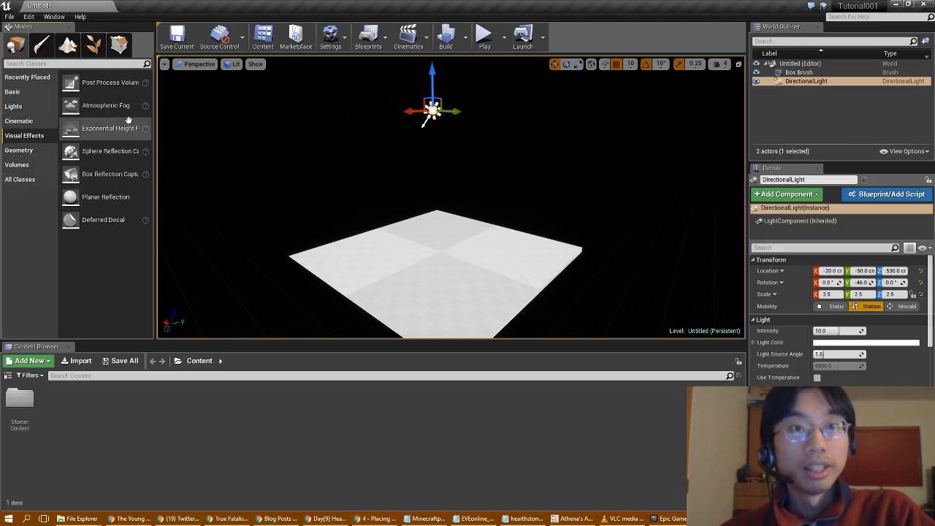
left_click_drag(444, 231, 426, 242)
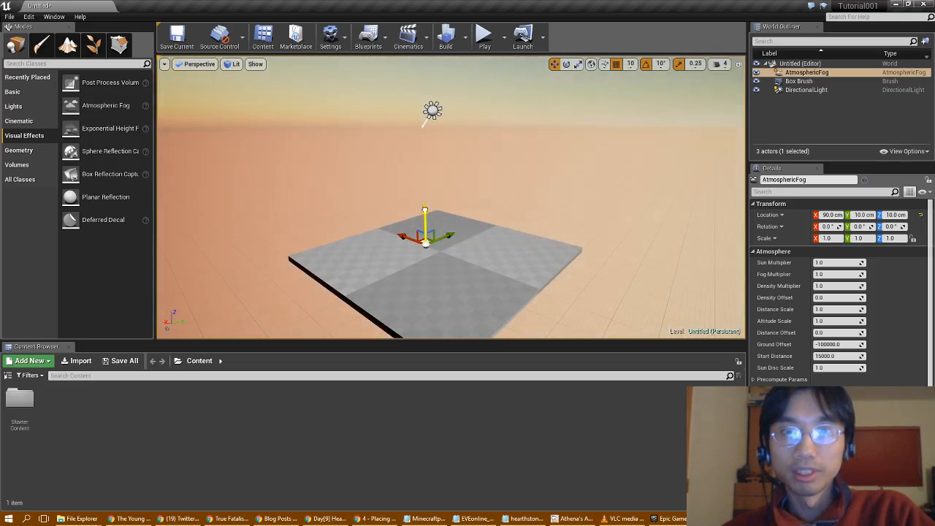
left_click_drag(425, 209, 424, 198)
mouse_move(342, 215)
right_mouse_down()
mouse_move(405, 192)
mouse_move(599, 200)
mouse_move(481, 209)
mouse_move(464, 267)
mouse_move(456, 212)
mouse_move(488, 210)
mouse_move(487, 175)
mouse_move(486, 212)
mouse_move(585, 217)
mouse_move(103, 221)
mouse_move(51, 255)
mouse_move(340, 213)
right_mouse_up()
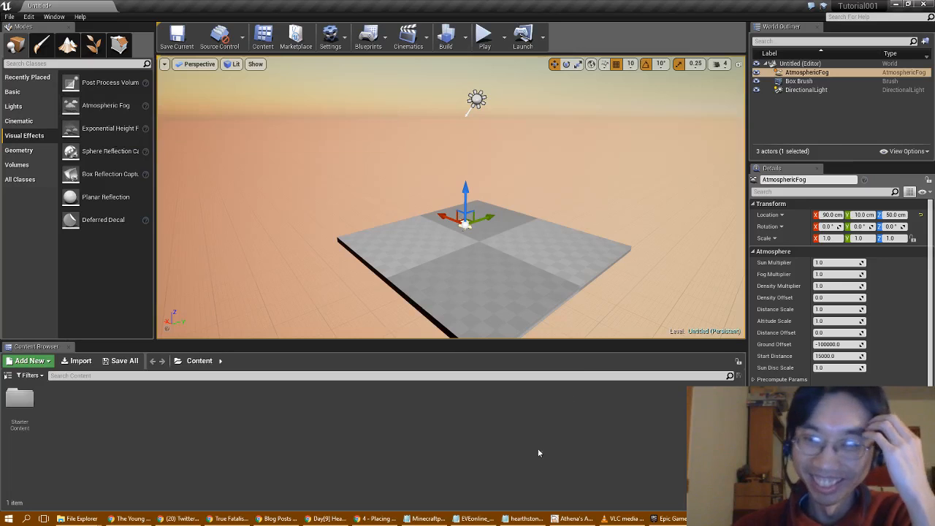
Step: Read step 8 of the browser guide and place a Player Start on the floor in Unreal Editor at about X -210, Y -230, Z 102 cm
left_click(376, 518)
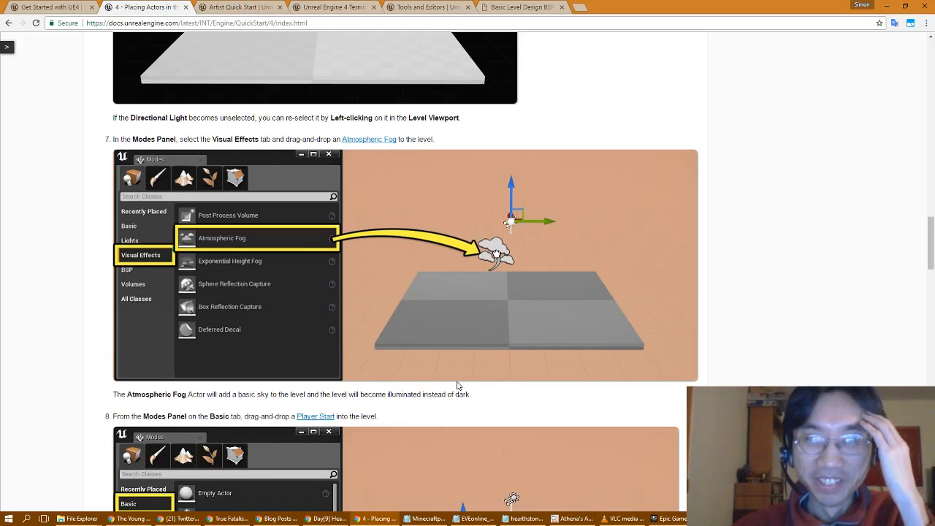
scroll(458, 386, "down", 2)
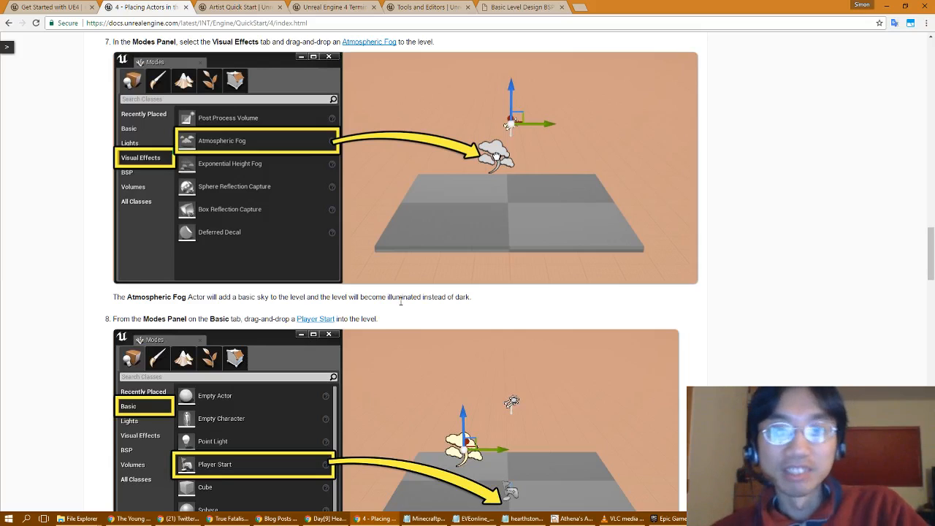
scroll(401, 312, "down", 5)
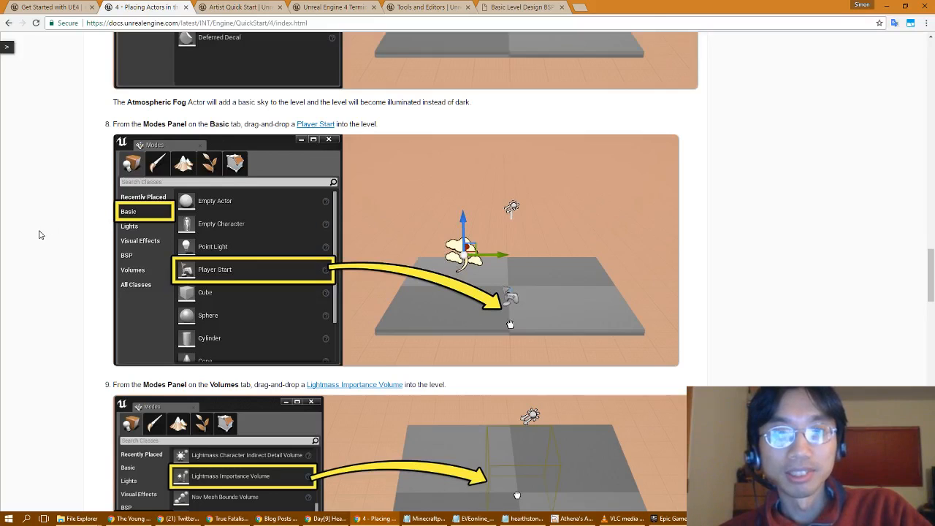
scroll(38, 234, "down", 1)
left_click(722, 518)
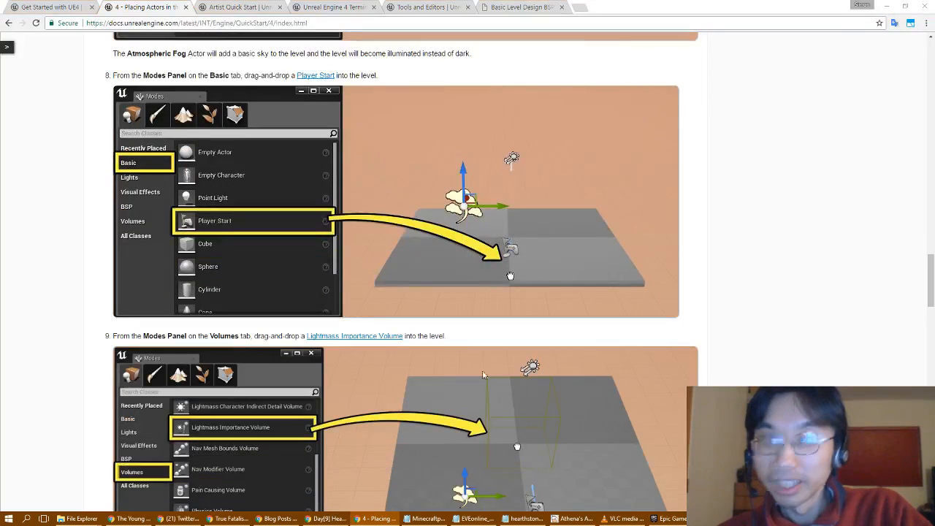
left_click(28, 93)
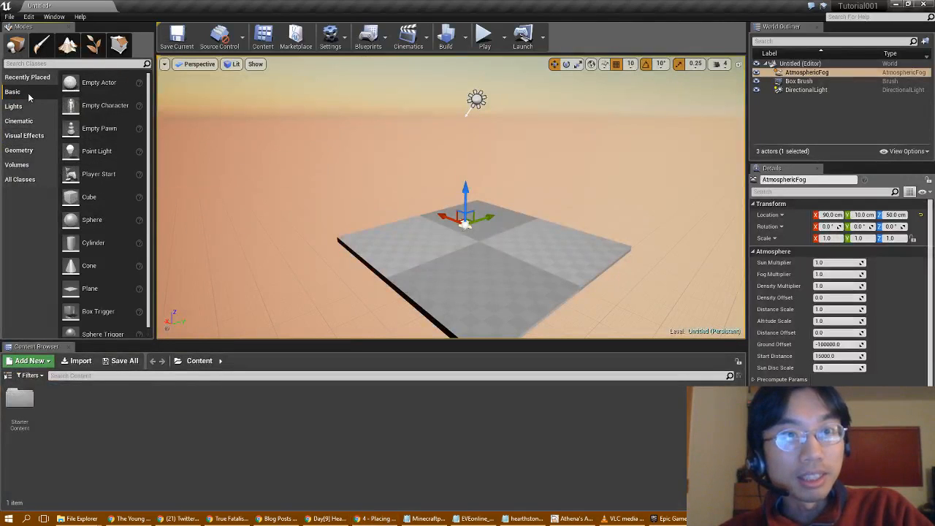
left_click_drag(95, 174, 477, 285)
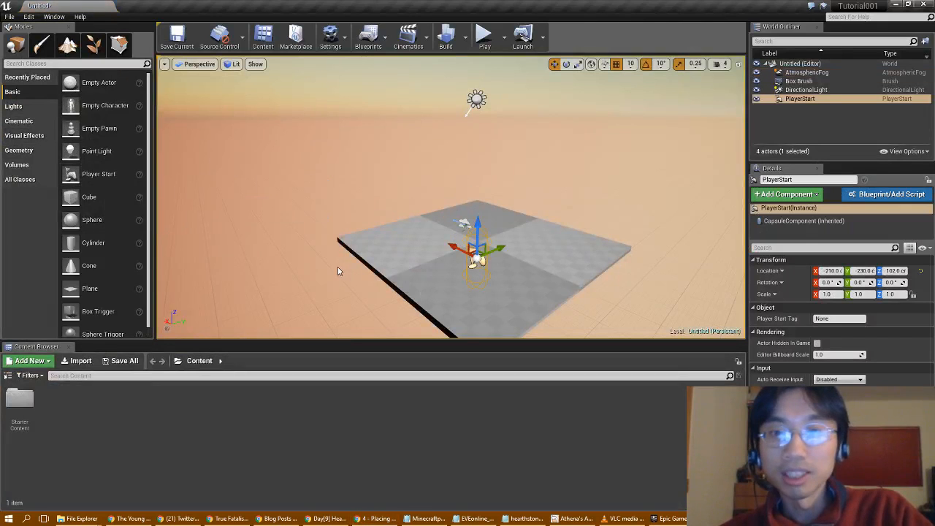
Step: Inspect the Player Start from close up, try moving it across the floor, and undo the move
right_click_drag(496, 300, 481, 248)
key("s")
key("w")
key("d")
key("q")
left_click_drag(425, 267, 425, 267)
key("e")
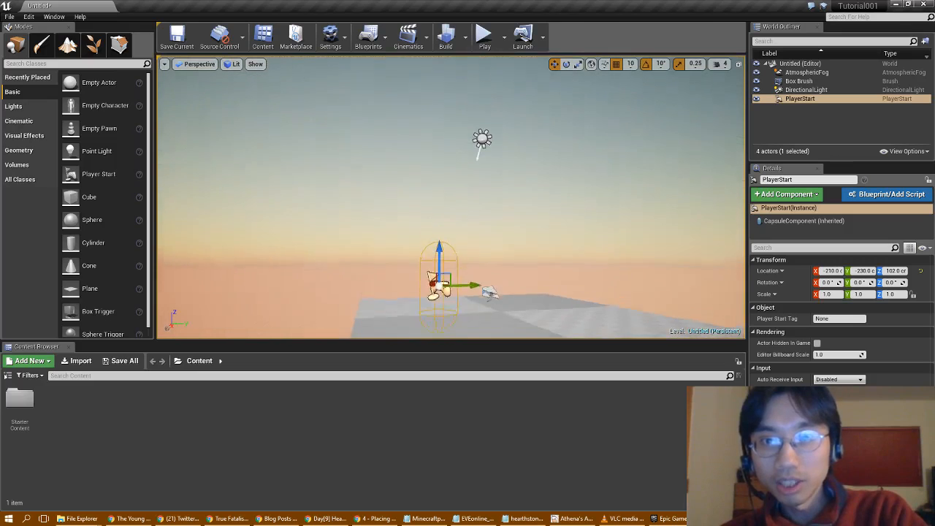
right_click_drag(426, 267, 426, 273)
key("q")
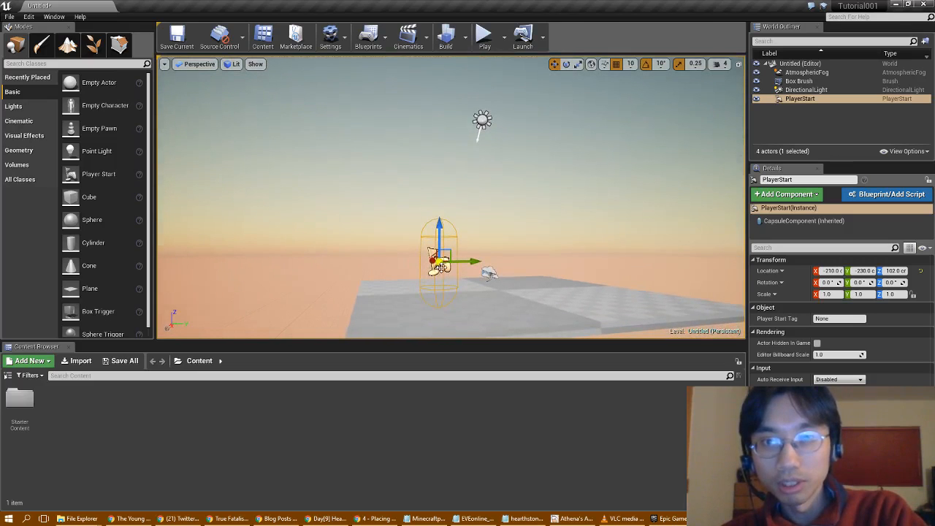
left_click_drag(425, 274, 475, 276)
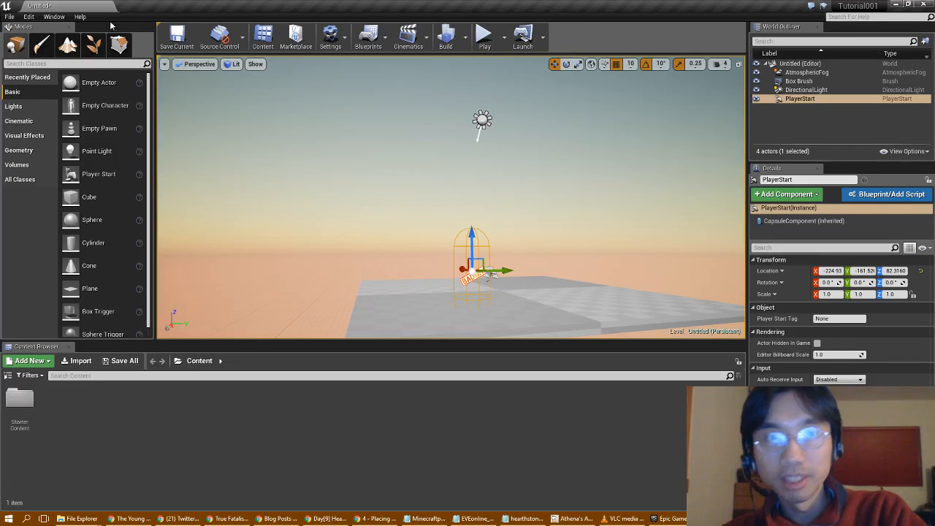
left_click(29, 16)
left_click(39, 36)
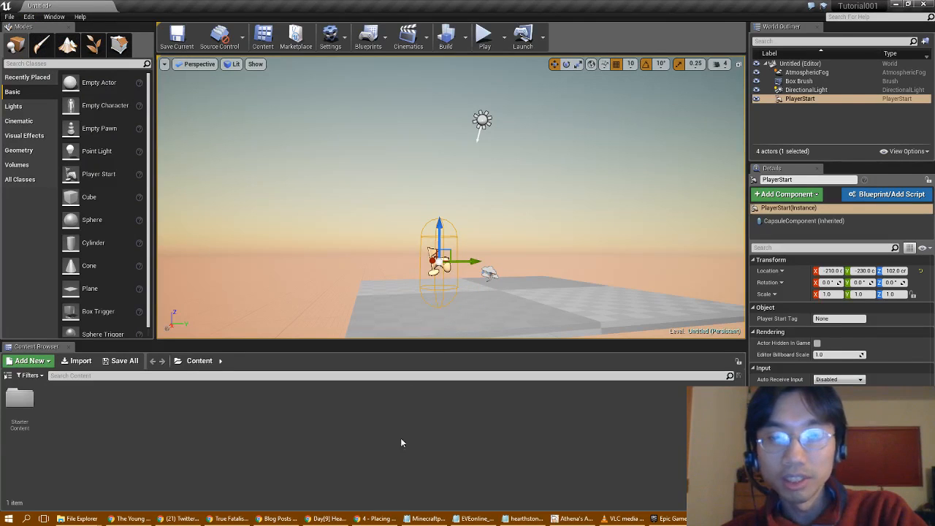
Step: Switch to the browser guide and read steps 9 to 11 about placing and scaling a Lightmass Importance Volume
left_click(367, 520)
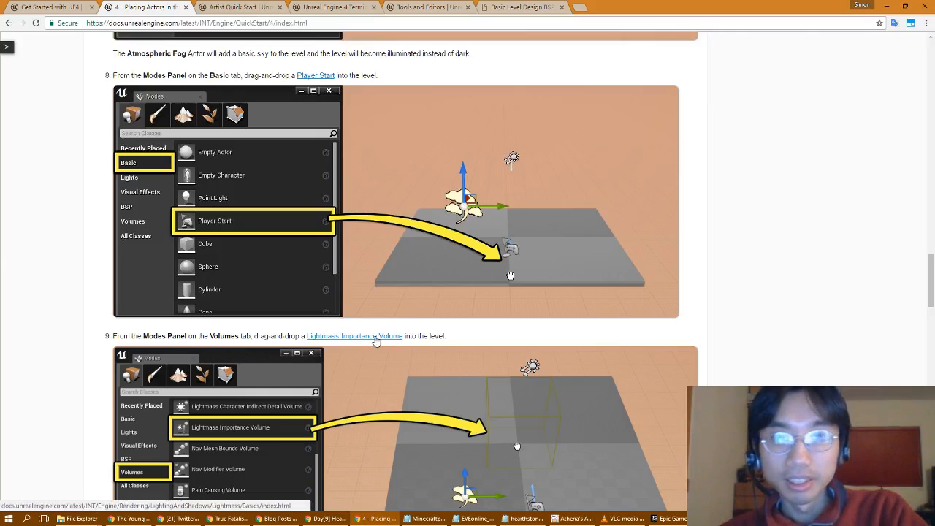
scroll(375, 344, "down", 1)
scroll(374, 343, "down", 1)
scroll(374, 344, "down", 1)
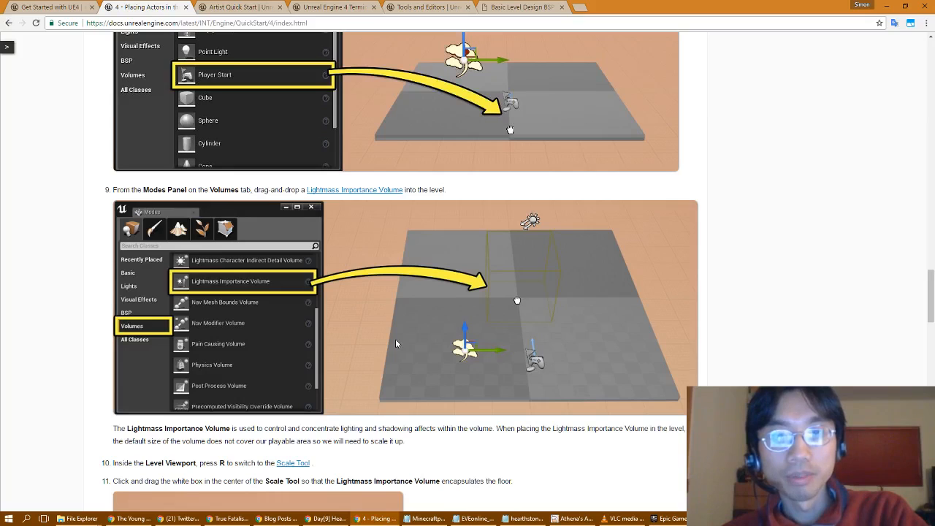
scroll(395, 344, "down", 2)
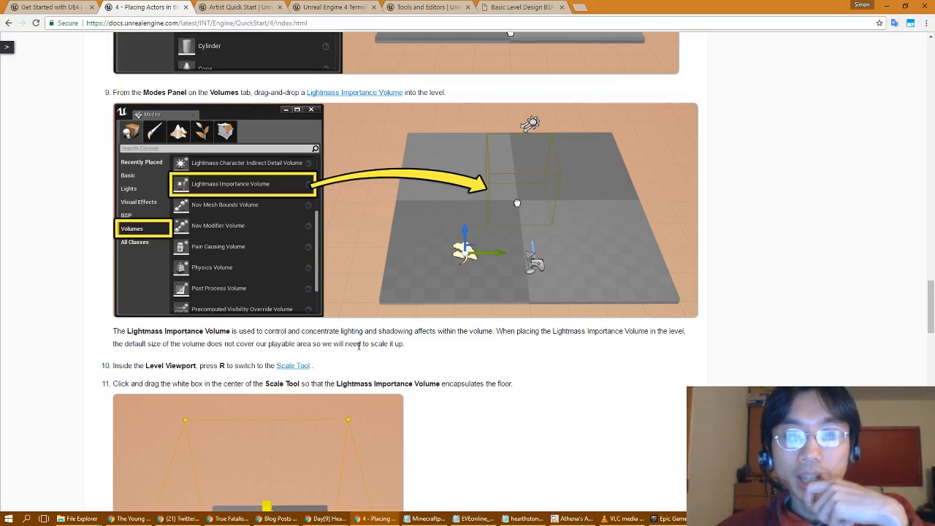
scroll(449, 372, "down", 2)
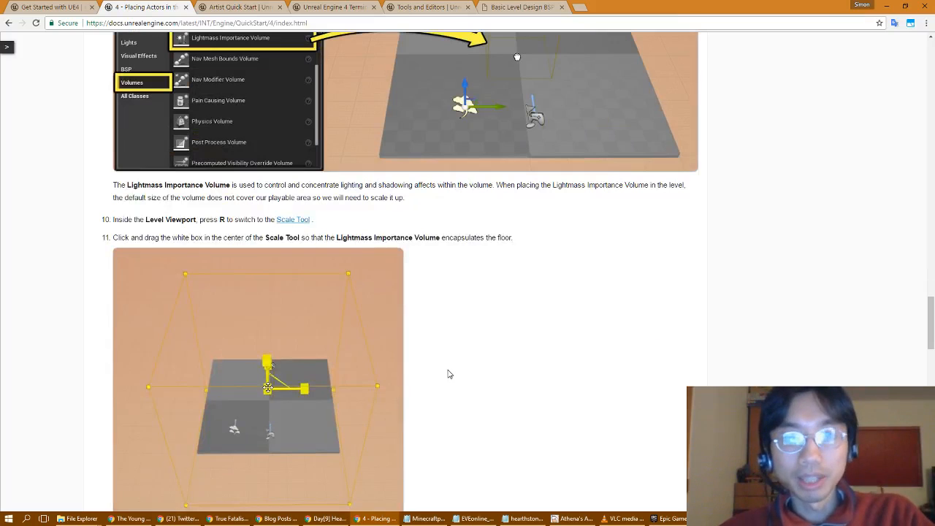
Step: Return to Unreal Editor and place a Lightmass Importance Volume over the floor at about X -70, Y -30, Z 110 cm
scroll(449, 374, "up", 1)
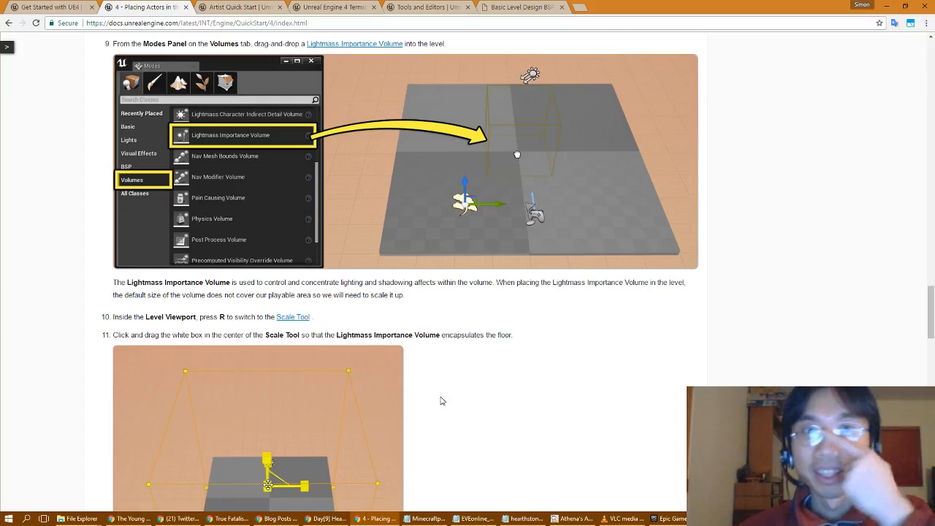
left_click(719, 519)
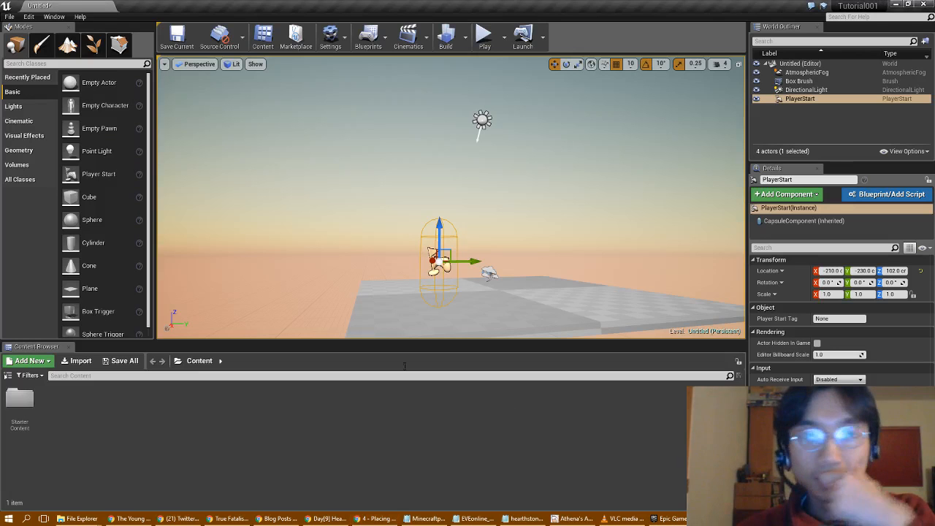
scroll(83, 193, "down", 1)
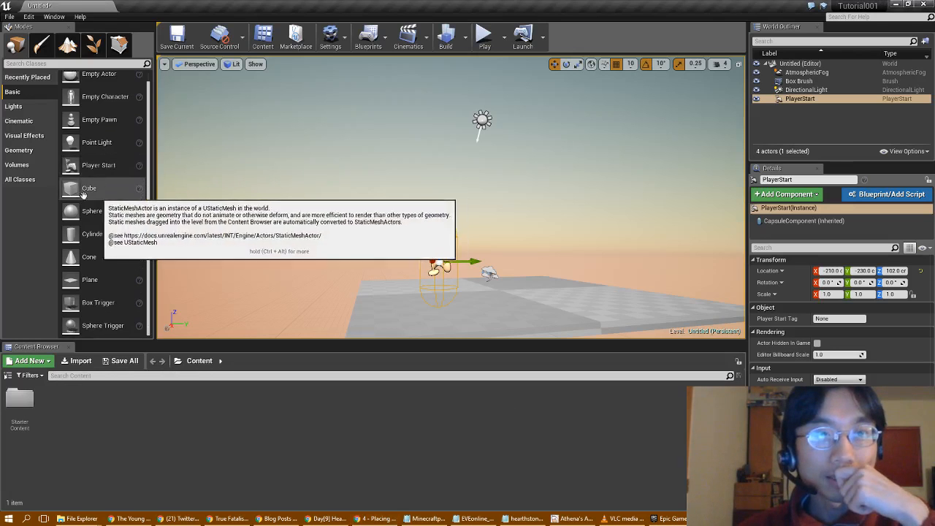
left_click(37, 166)
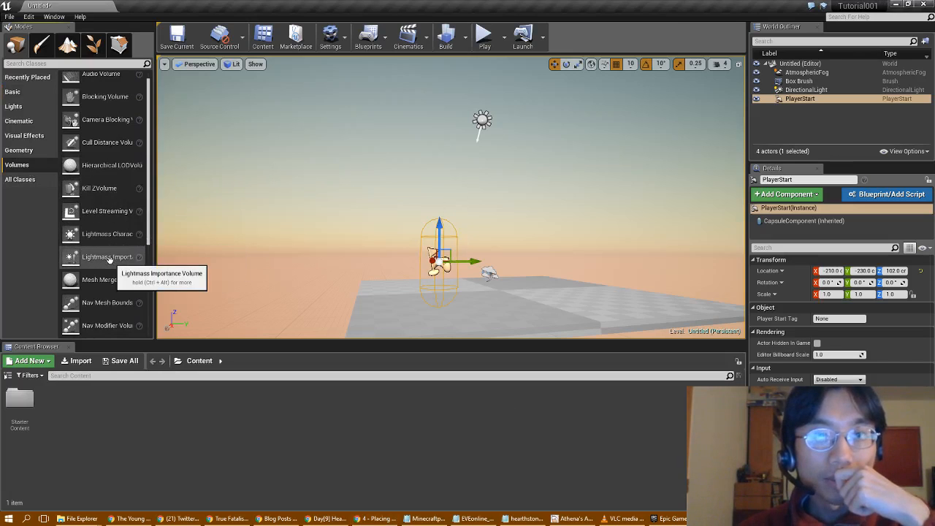
left_click_drag(109, 259, 499, 297)
right_click_drag(336, 221, 307, 282)
key("w")
key("e")
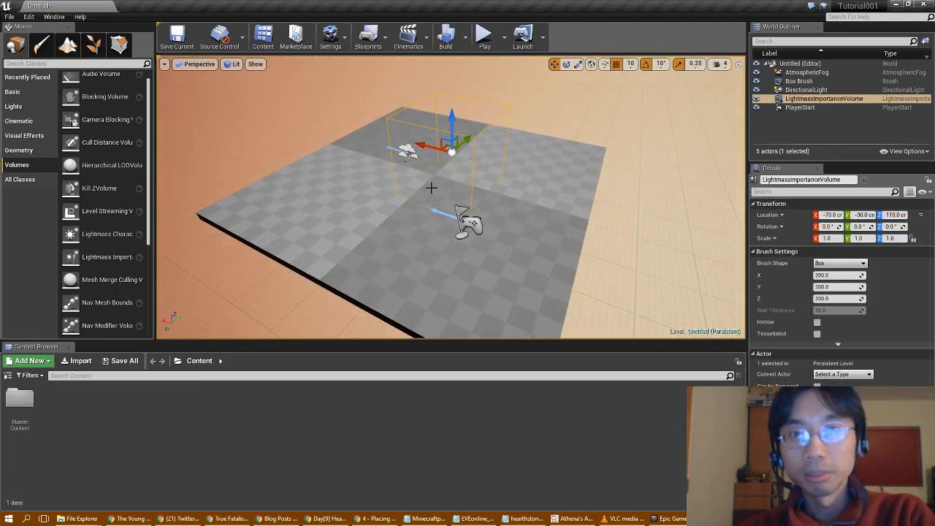
Step: Read steps 10 and 11 of the browser guide and activate the Scale tool for the volume in Unreal Editor
left_click(373, 519)
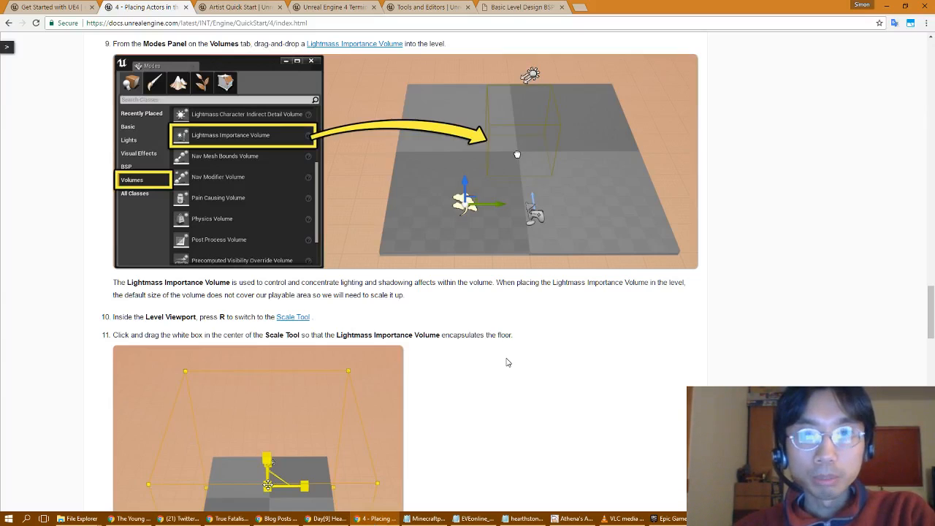
scroll(508, 362, "down", 2)
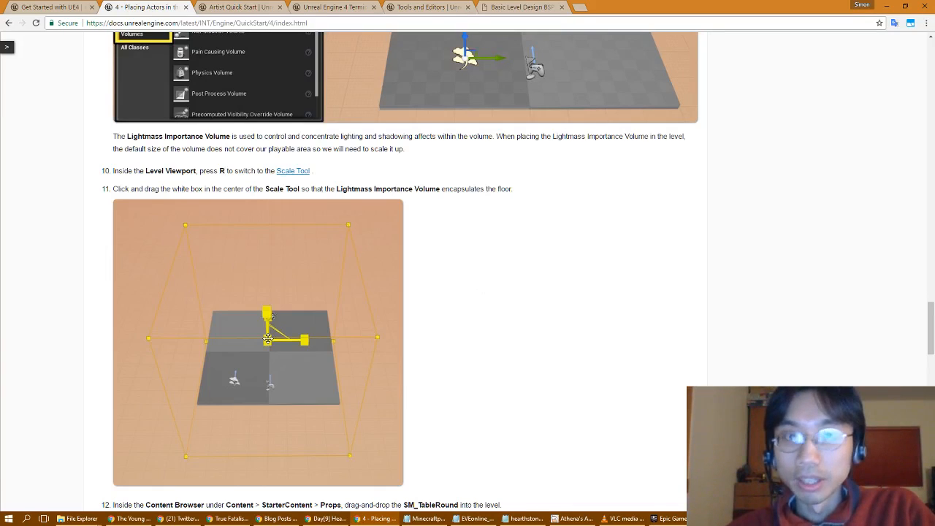
key("alt+Tab")
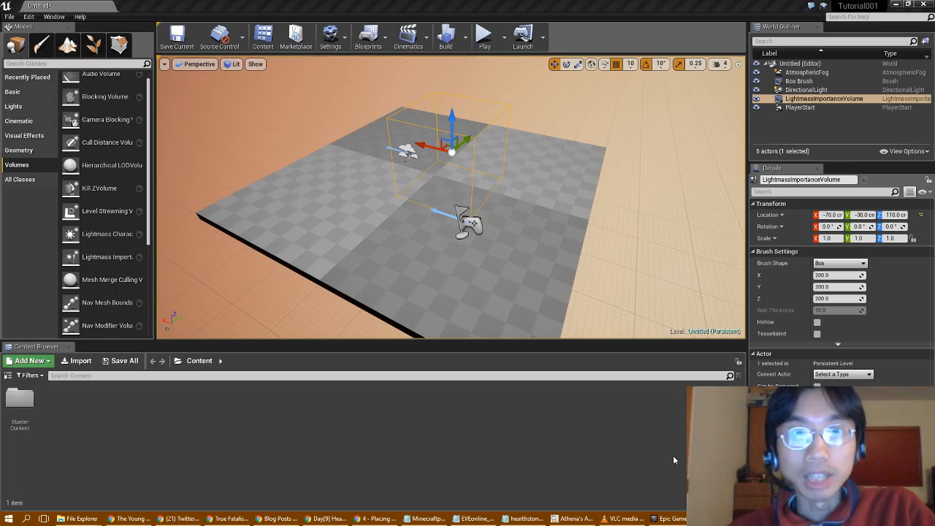
left_click(578, 64)
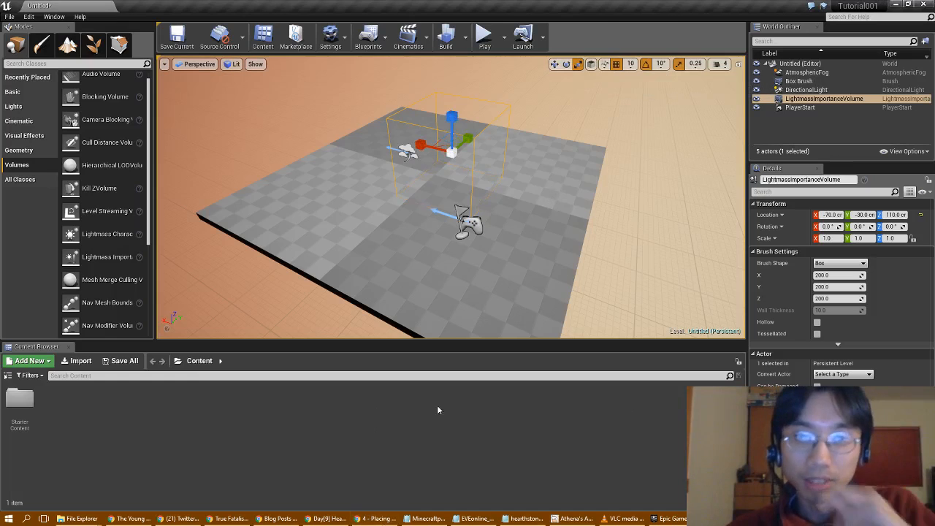
Step: Check guide steps 11 and 12 in the browser, then scale the Lightmass Importance Volume uniformly to 4.75 in Unreal Editor
left_click(379, 518)
scroll(441, 389, "down", 2)
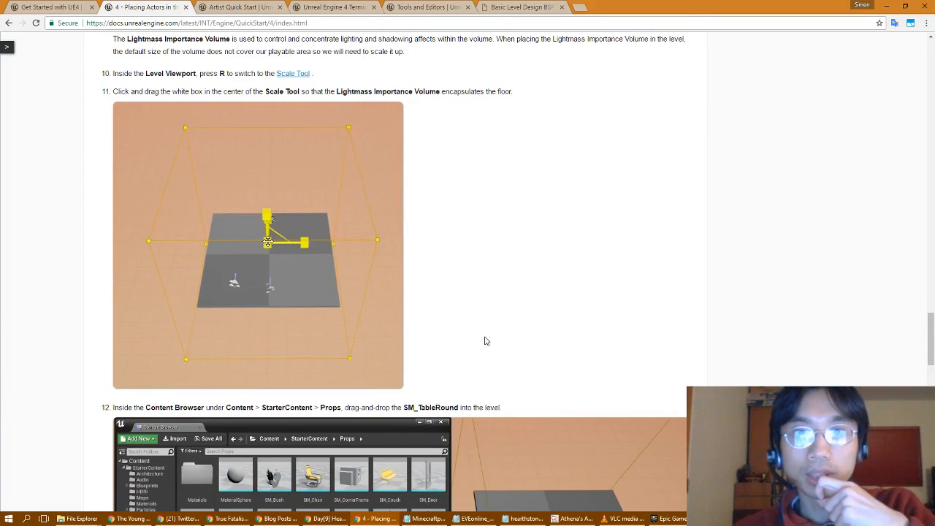
scroll(485, 341, "down", 2)
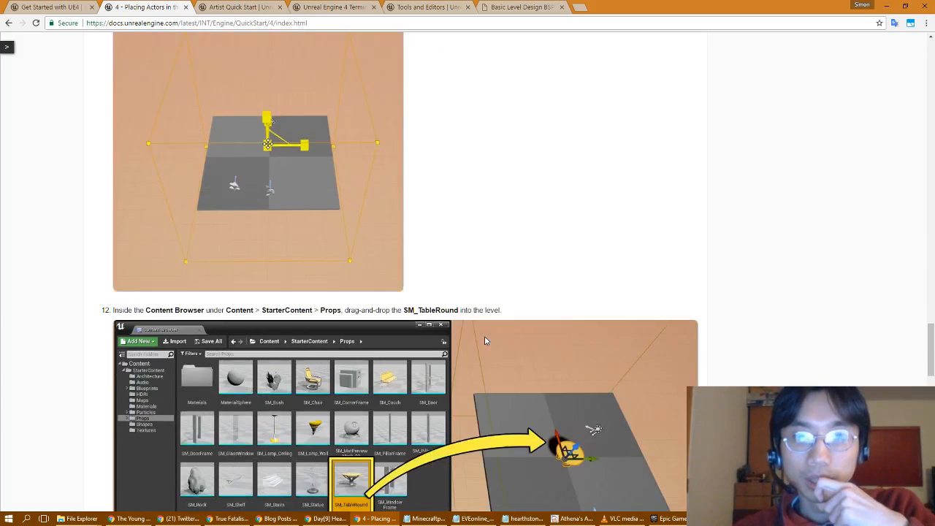
scroll(485, 336, "down", 1)
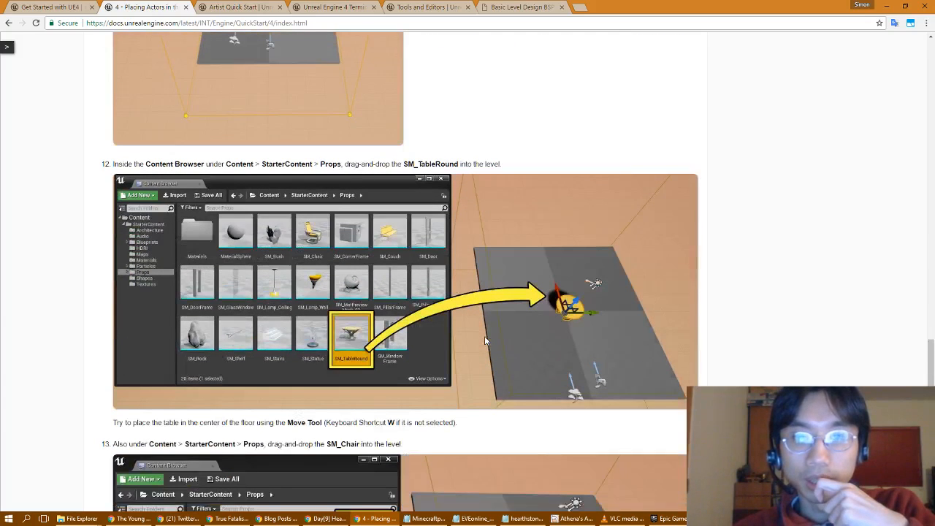
left_click(719, 518)
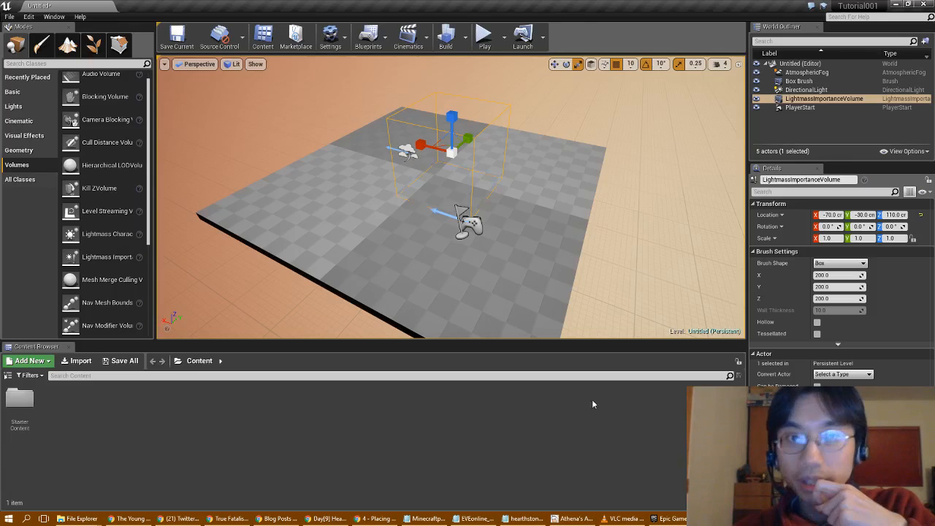
left_click_drag(453, 152, 509, 130)
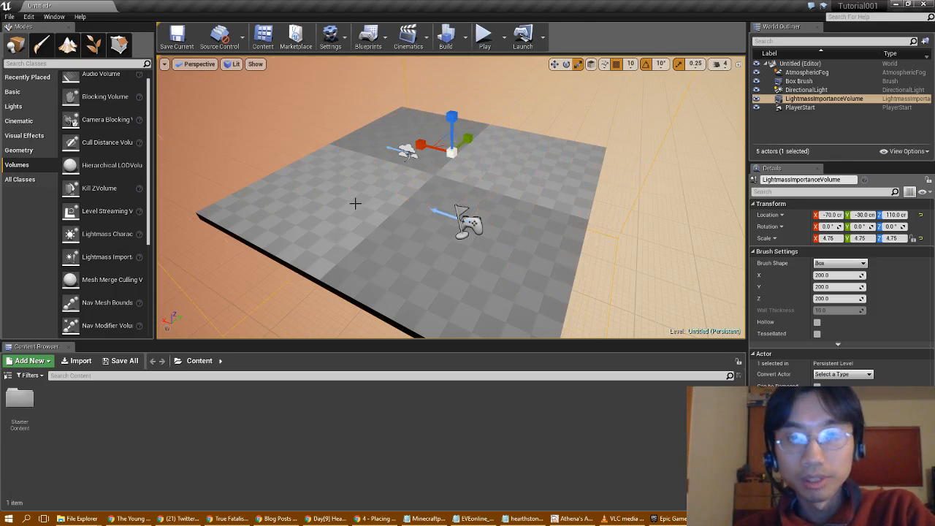
Step: Move the Lightmass Importance Volume to about X 50, Y -10, Z 110 cm so that it surrounds the floor, and inspect its fit
right_click_drag(355, 203, 422, 175)
key("s")
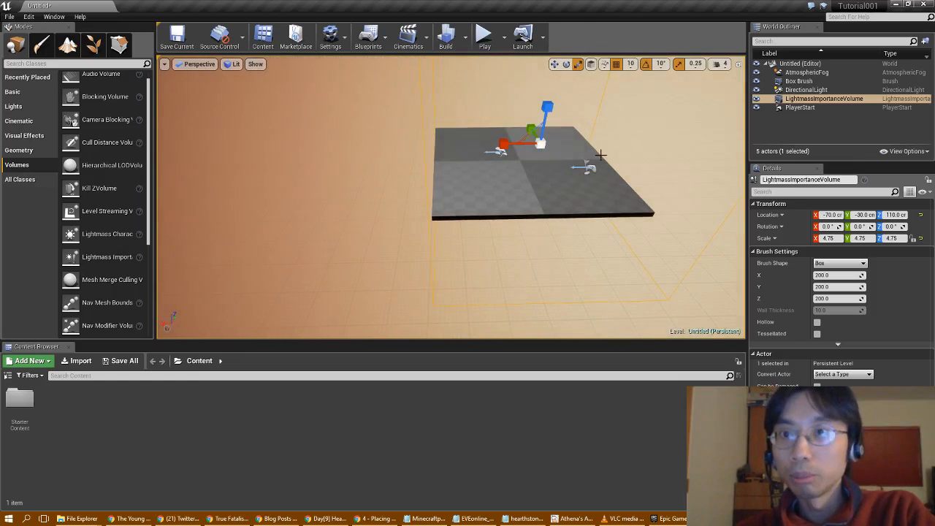
left_click(554, 64)
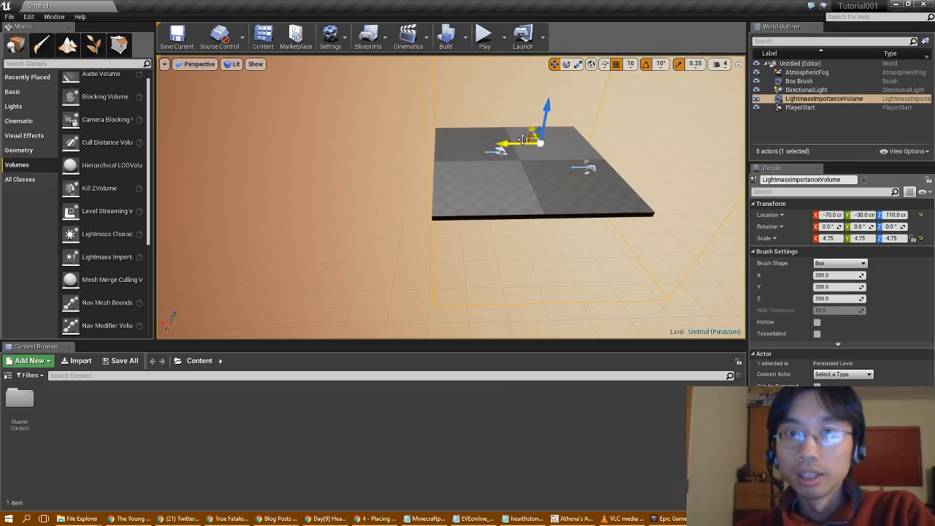
left_click_drag(522, 137, 504, 153)
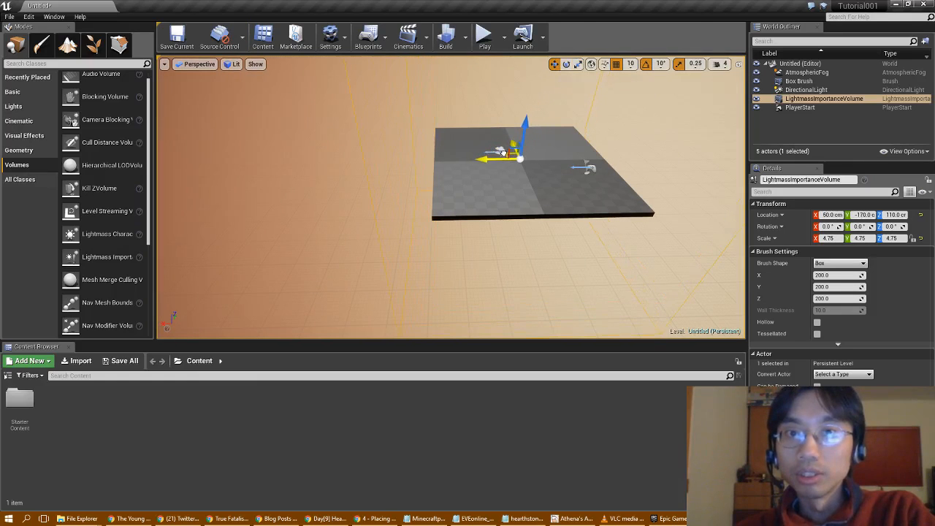
right_click_drag(364, 208, 497, 160)
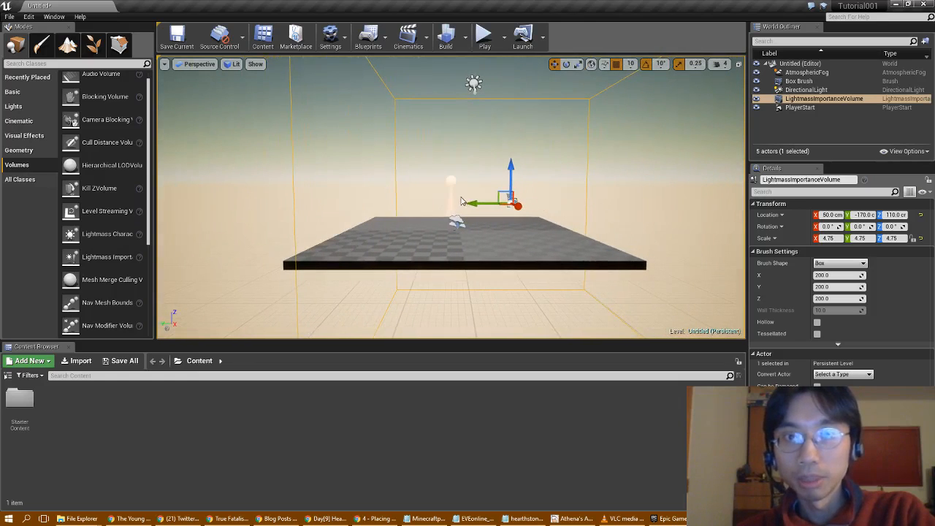
left_click_drag(461, 201, 422, 204)
right_click_drag(422, 204, 219, 213)
key("a")
key("d")
key("d")
right_click_drag(432, 223, 411, 229)
key("w")
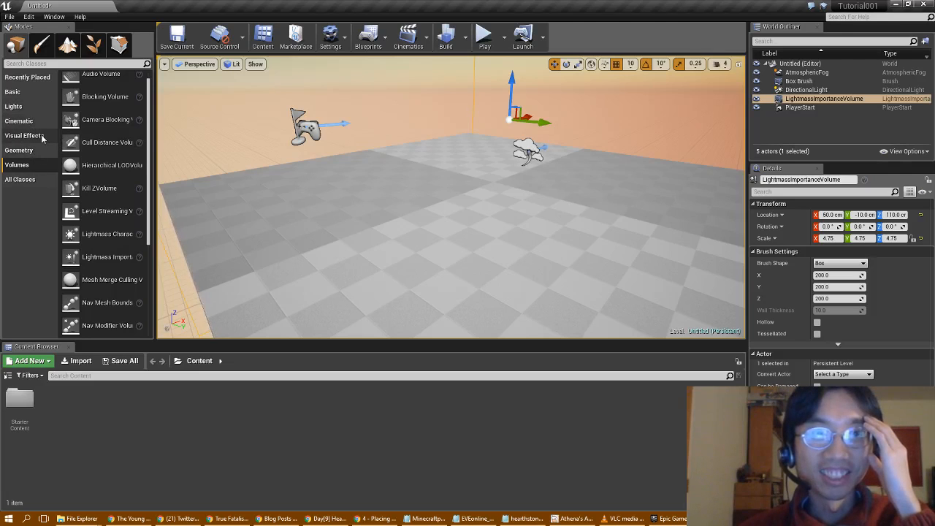
Step: Read step 12 of the browser guide and open the StarterContent Props folder in Unreal Editor to find SM_TableRound
left_click(42, 136)
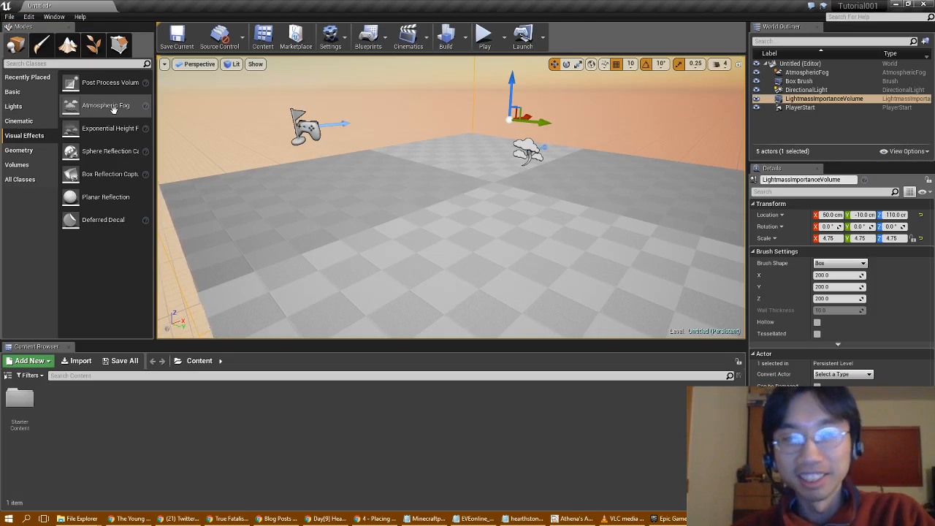
left_click(376, 519)
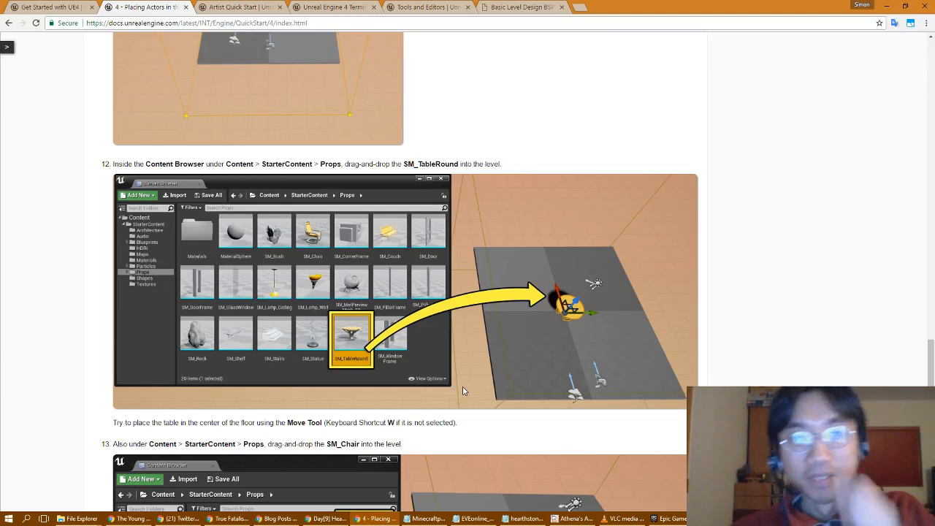
scroll(59, 319, "down", 1)
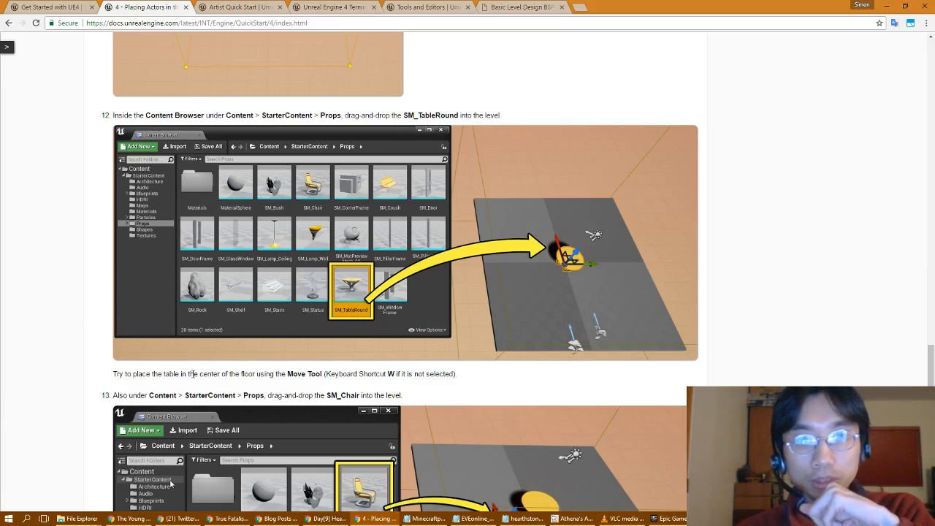
key("alt+Tab")
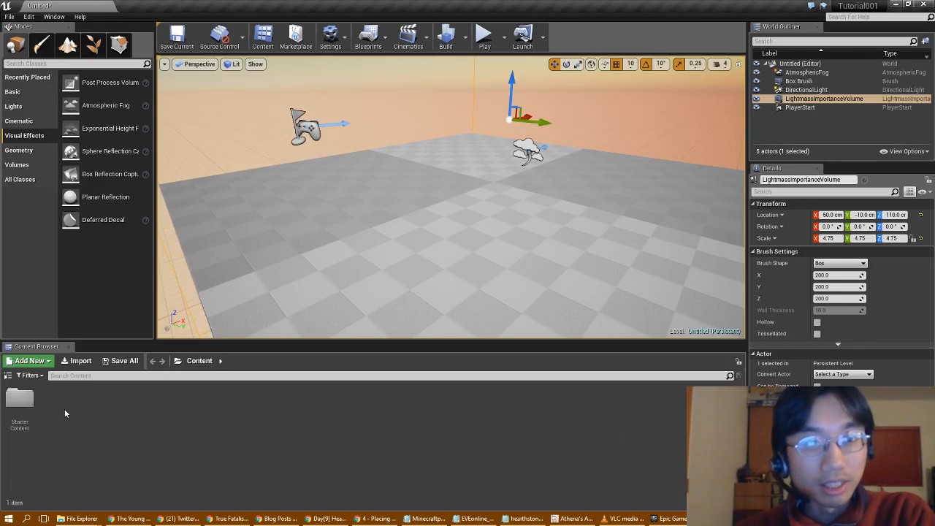
double_click(20, 398)
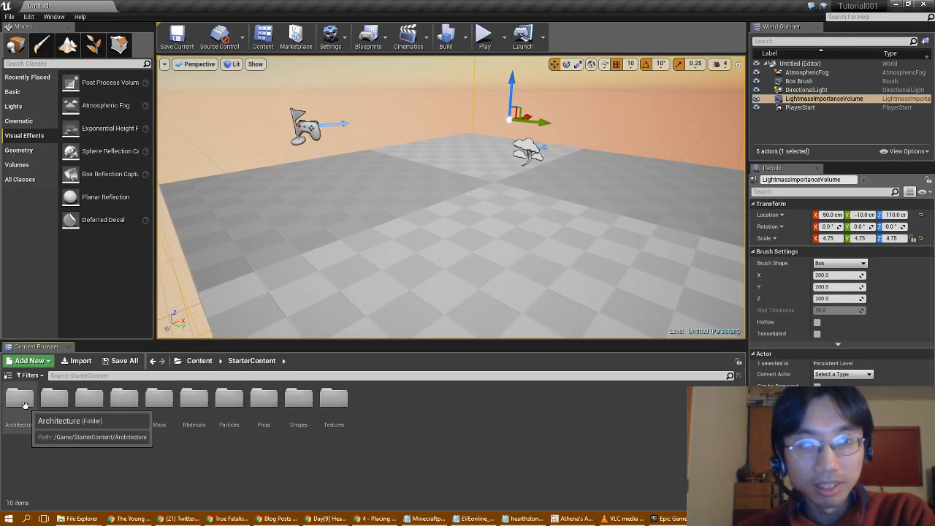
double_click(263, 400)
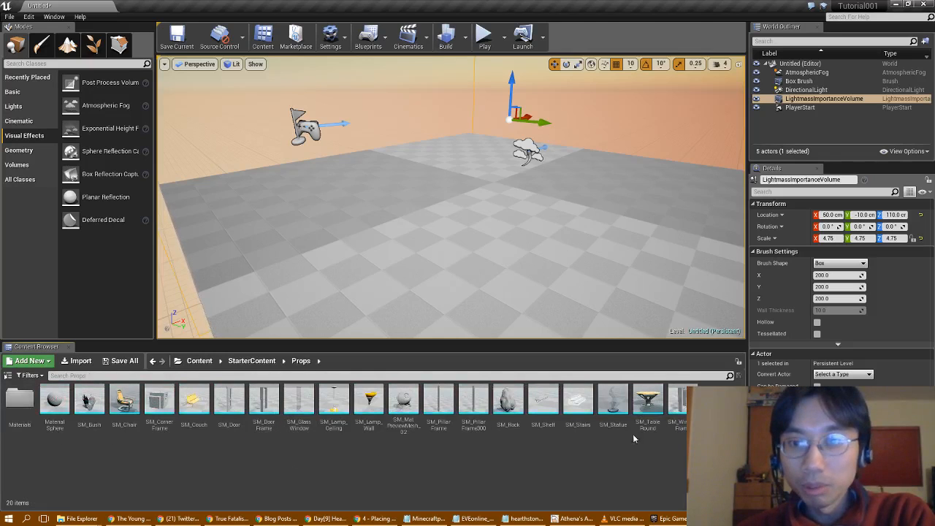
left_click(643, 409)
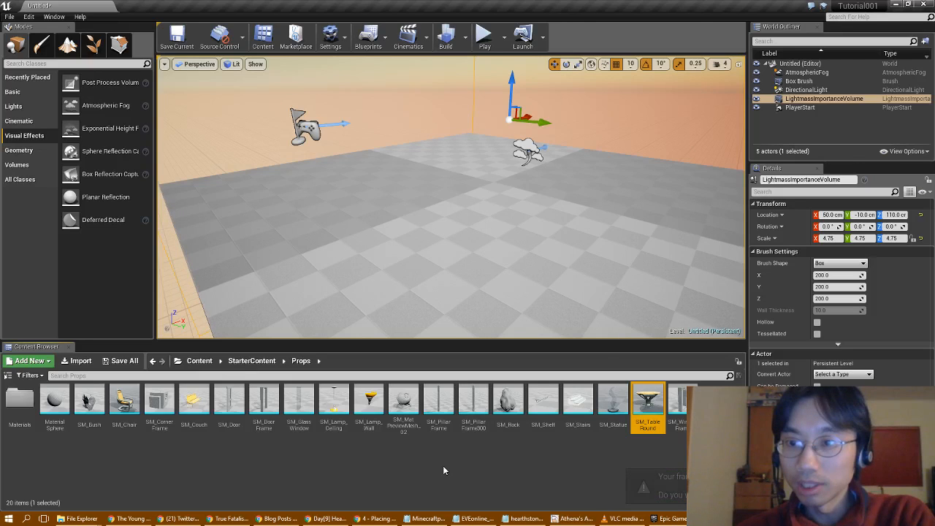
left_click(449, 465)
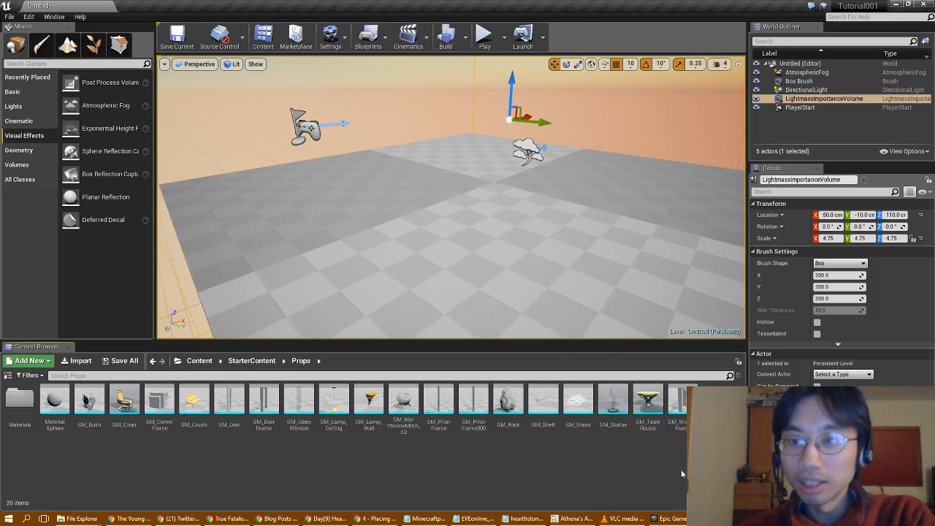
Step: Place the SM_TableRound prop near the centre of the floor at about X -30, Y 10, Z 10 cm
right_click_drag(432, 255, 530, 255)
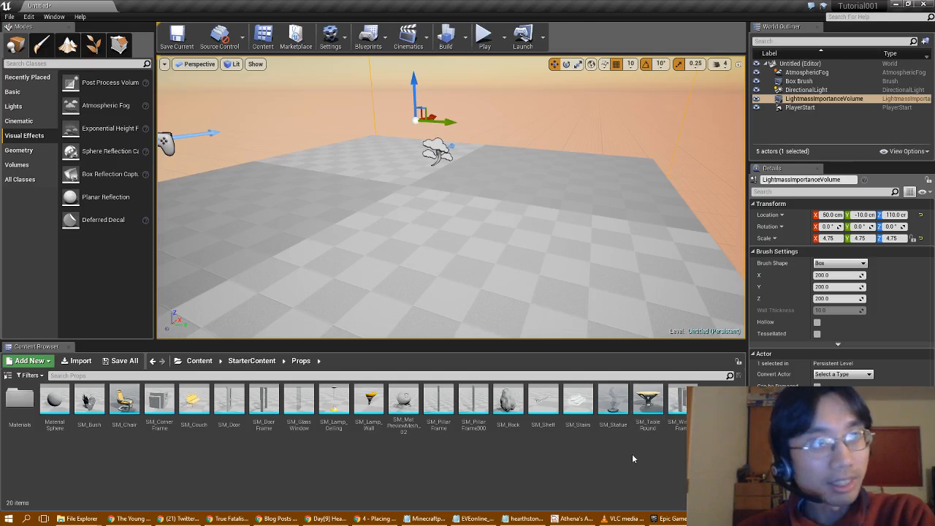
left_click_drag(647, 406, 504, 268)
left_click_drag(419, 200, 399, 195)
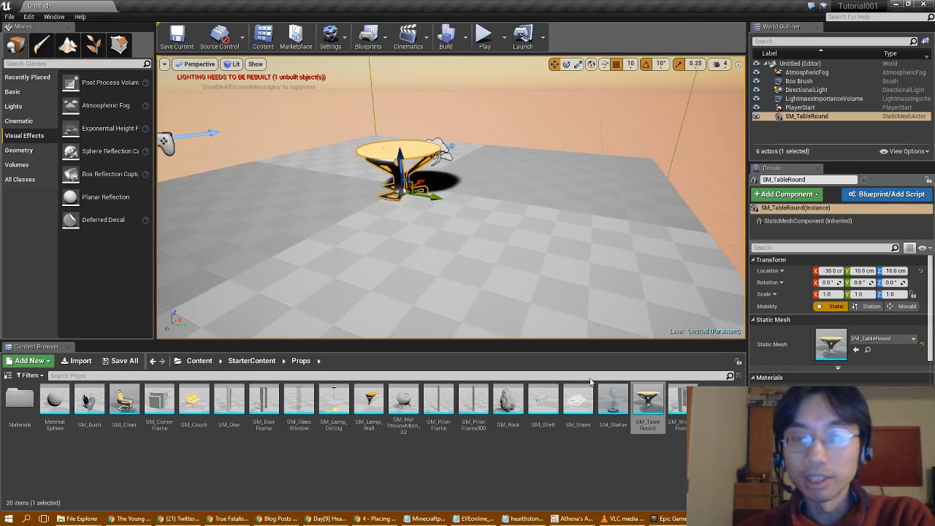
Step: Switch to the browser guide and read steps 13 to 15 about adding SM_Chair and rotating it to face the table
left_click(377, 519)
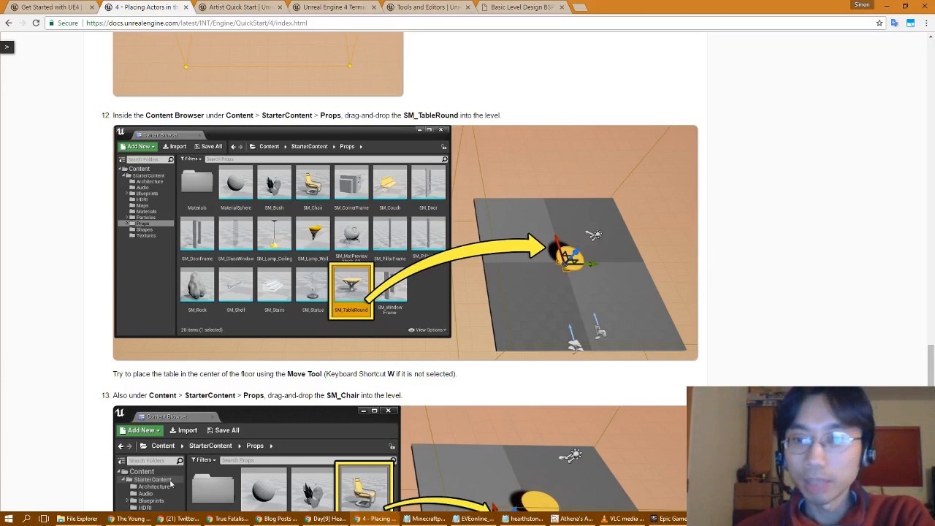
key("alt+Tab")
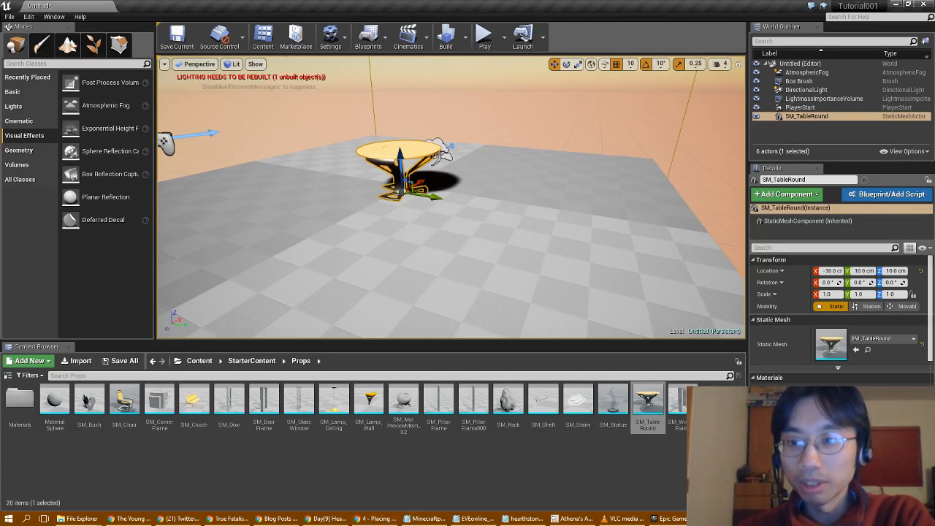
left_click(374, 518)
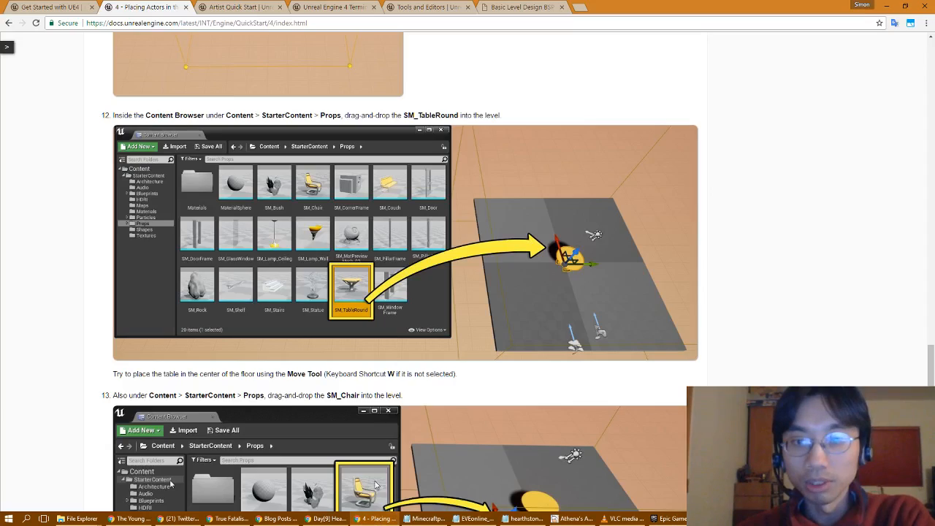
scroll(391, 430, "down", 2)
scroll(392, 429, "down", 1)
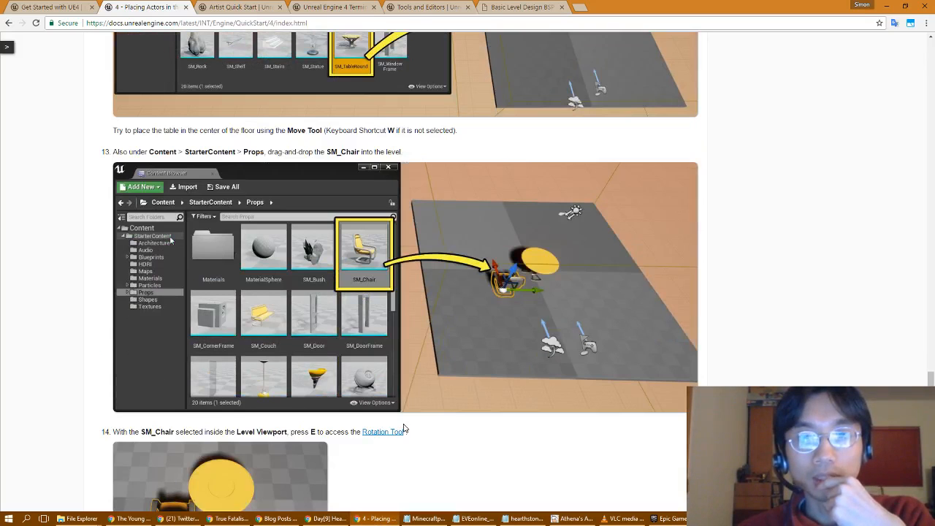
scroll(404, 429, "down", 2)
scroll(405, 429, "down", 1)
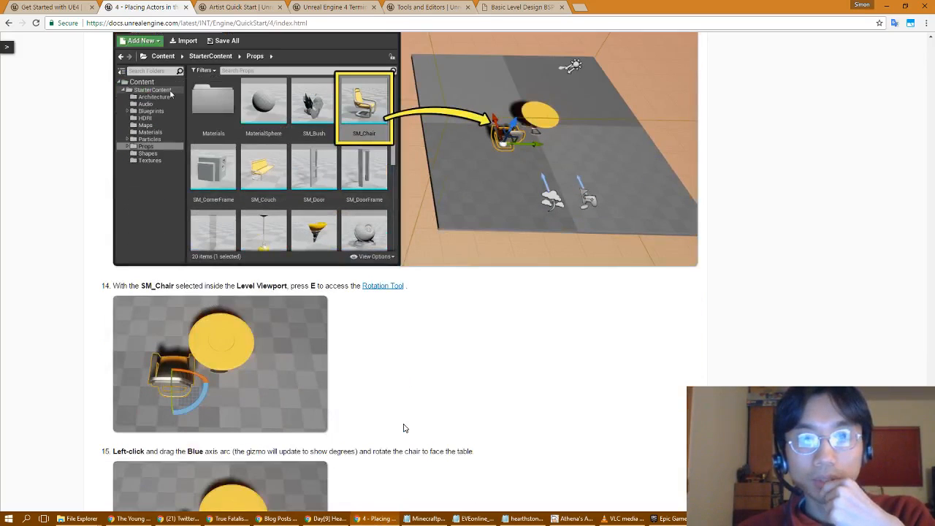
scroll(406, 428, "down", 3)
scroll(406, 429, "up", 1)
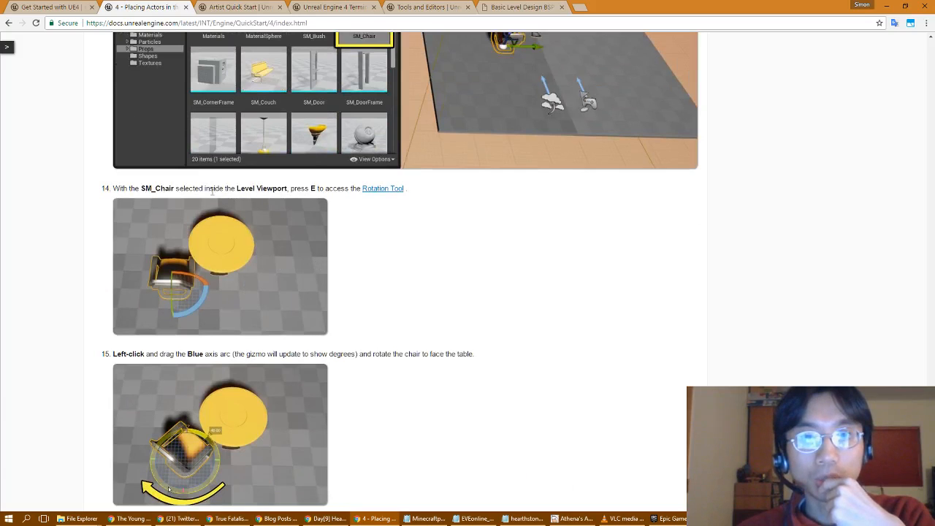
Step: Read step 16 of the guide about creating a small scene by adding more actors
scroll(246, 352, "down", 5)
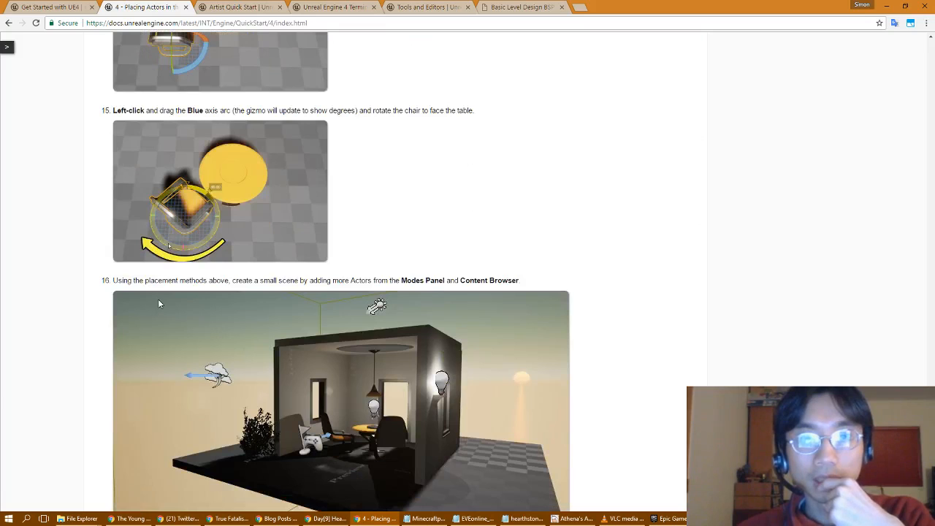
scroll(160, 304, "down", 1)
scroll(159, 304, "down", 1)
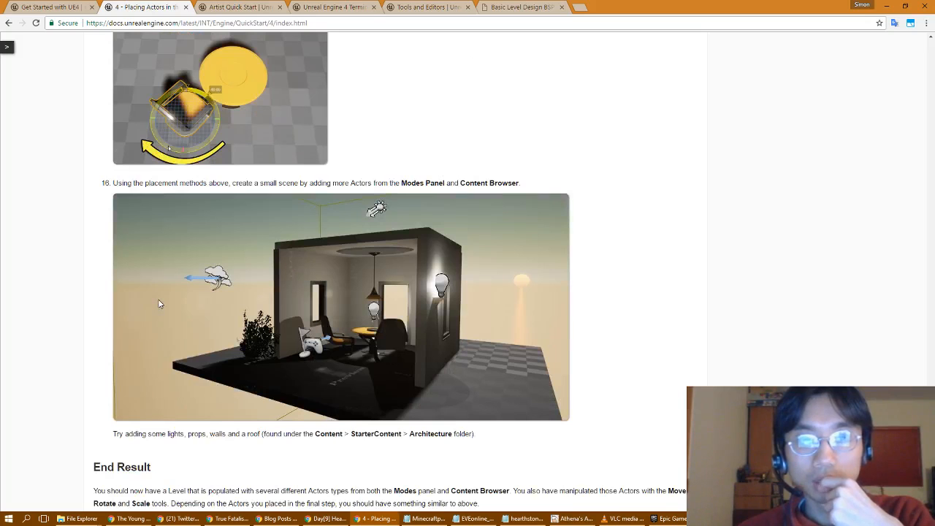
Step: Switch to Unreal Editor and place the SM_Chair prop beside the table at about X -120, Y -70, Z 10 cm
key("alt+Tab")
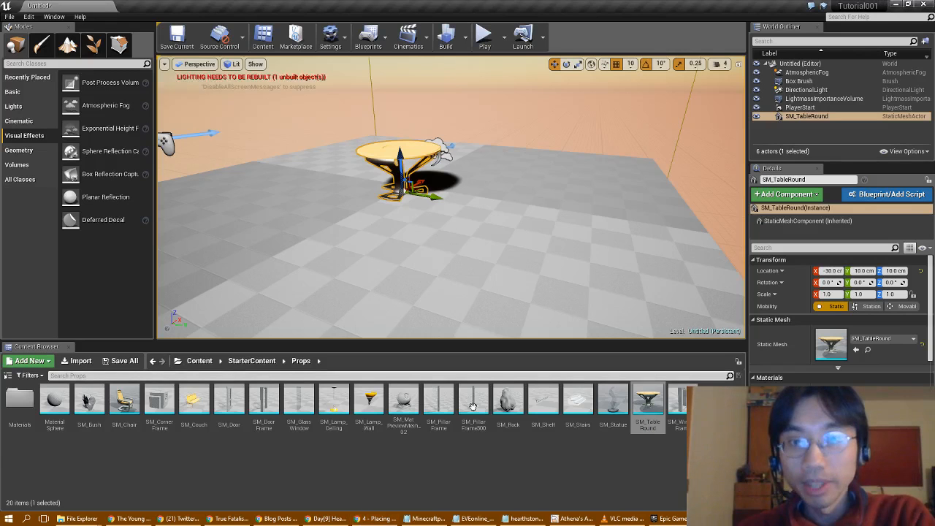
left_click(123, 404)
left_click_drag(123, 406, 321, 204)
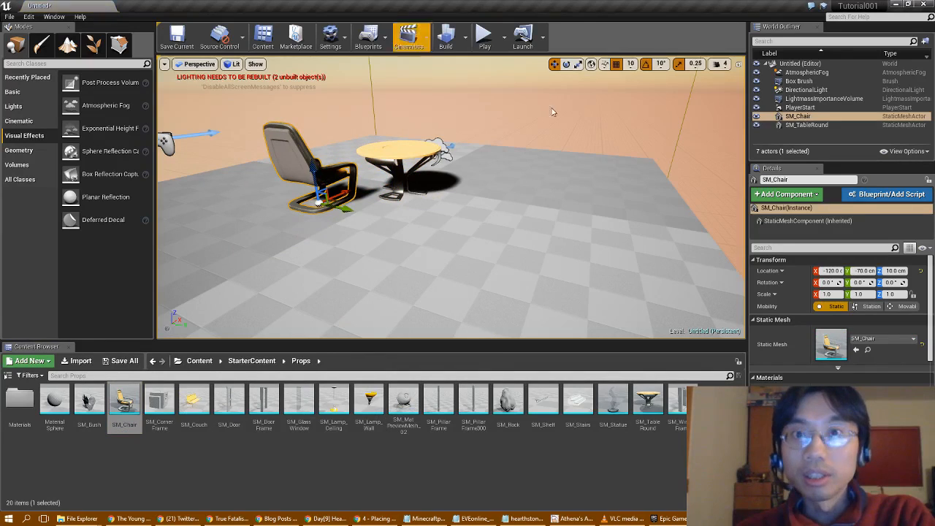
Step: Rotate the chair 30° about the Z axis towards the table and inspect it from the other side
left_click(567, 64)
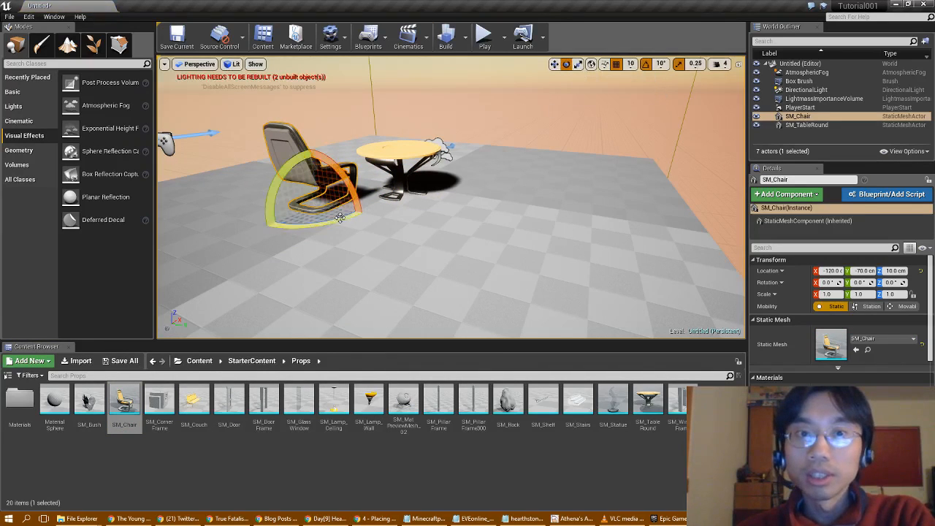
left_click_drag(337, 222, 362, 231)
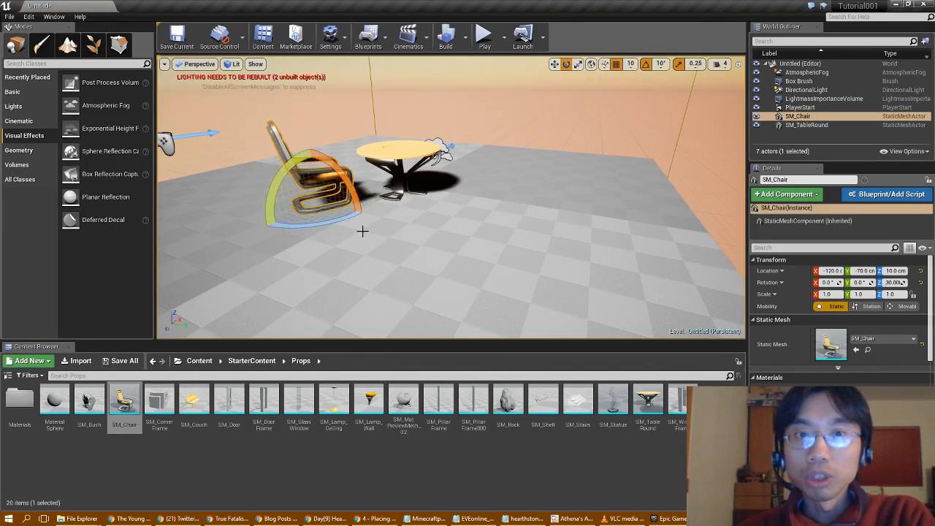
left_click(555, 65)
right_click_drag(545, 85, 402, 66)
key("w")
key("d")
key("a")
key("w")
key("d")
key("s")
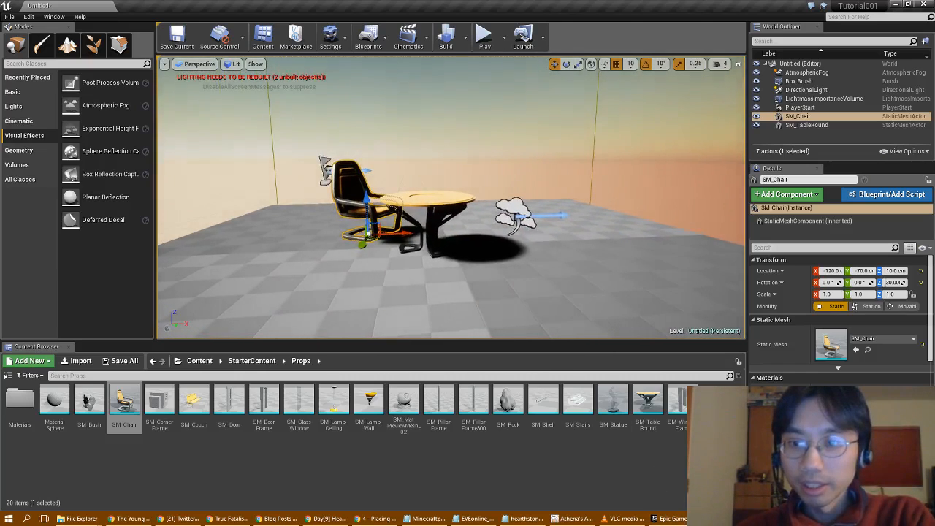
Step: Check step 16 in the browser guide, then open the StarterContent Architecture folder in Unreal Editor
left_click(386, 518)
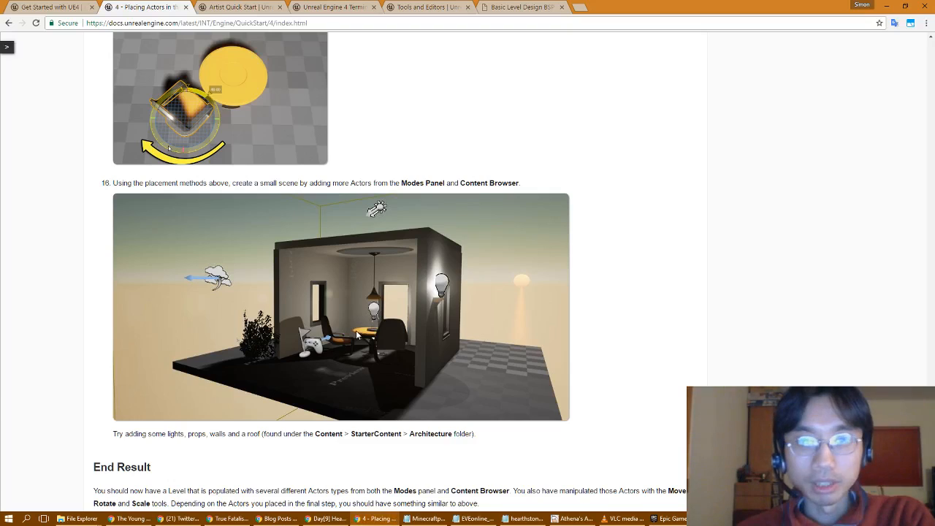
scroll(358, 334, "down", 2)
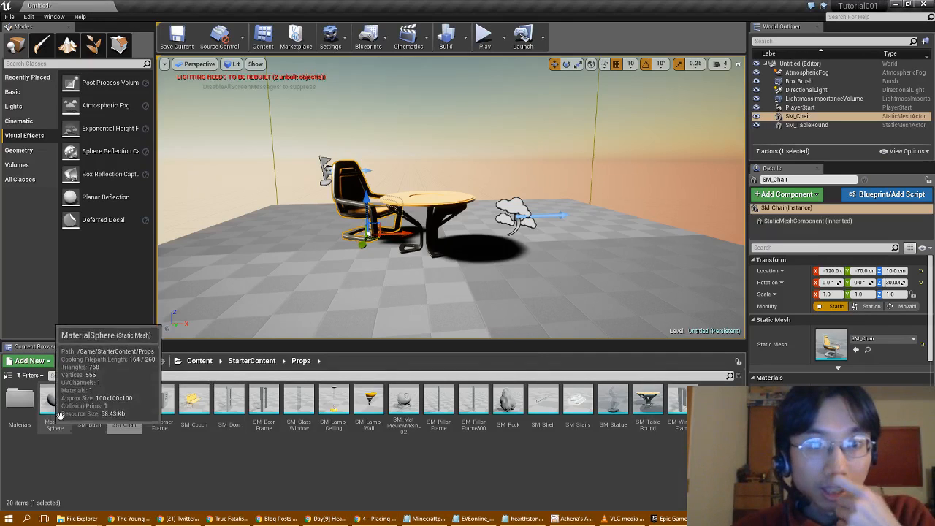
left_click(251, 361)
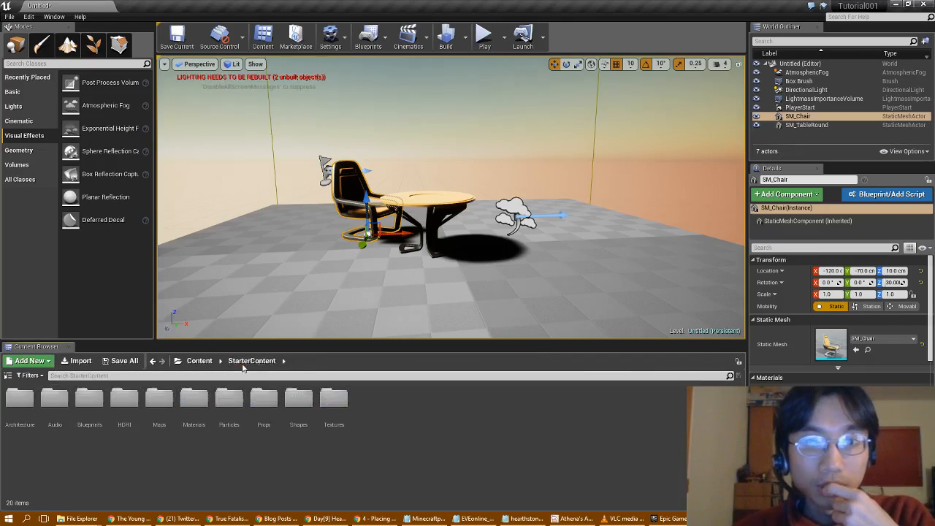
double_click(22, 402)
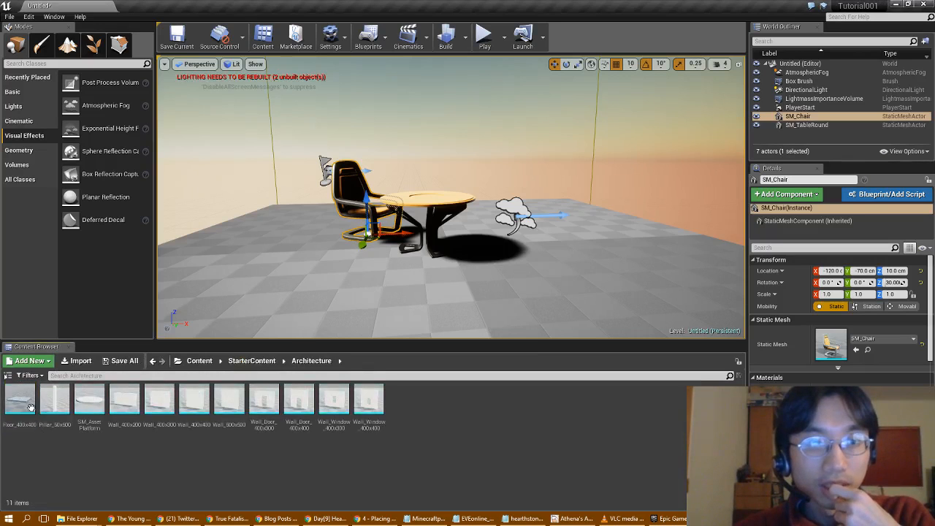
Step: Place a Pillar_50x500 mesh on the floor and move it to the corner at about X -350, Y 330, Z 10 cm
left_click_drag(52, 407, 343, 305)
right_click_drag(256, 271, 380, 233)
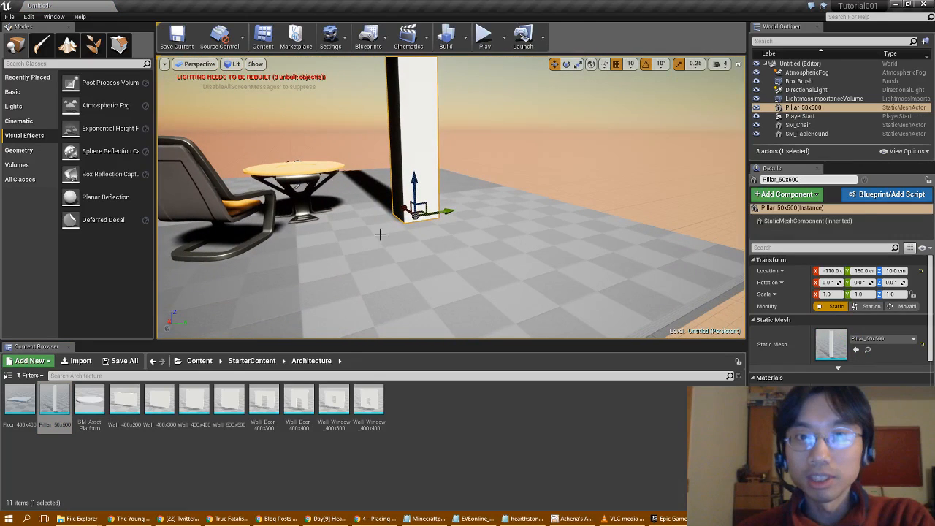
left_click_drag(404, 210, 635, 250)
right_click_drag(632, 251, 559, 253)
mouse_move(622, 267)
right_mouse_down()
mouse_move(584, 266)
mouse_move(622, 267)
mouse_move(658, 252)
mouse_move(611, 282)
right_mouse_up()
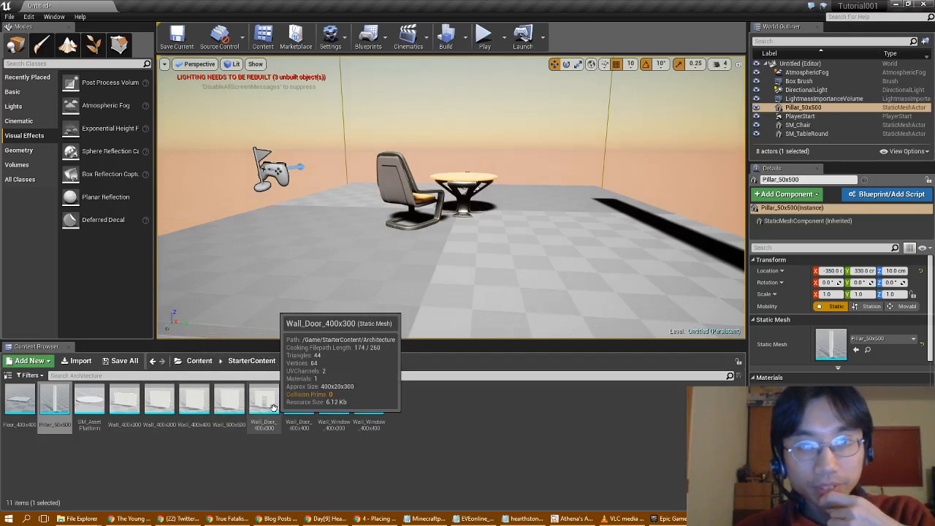
Step: Place a Wall_Door_400x300 mesh behind the chair and shift it to about X -260, Y -180, Z 10 cm
left_click_drag(275, 410, 240, 276)
right_click_drag(240, 276, 197, 276)
right_click_drag(237, 205, 243, 204)
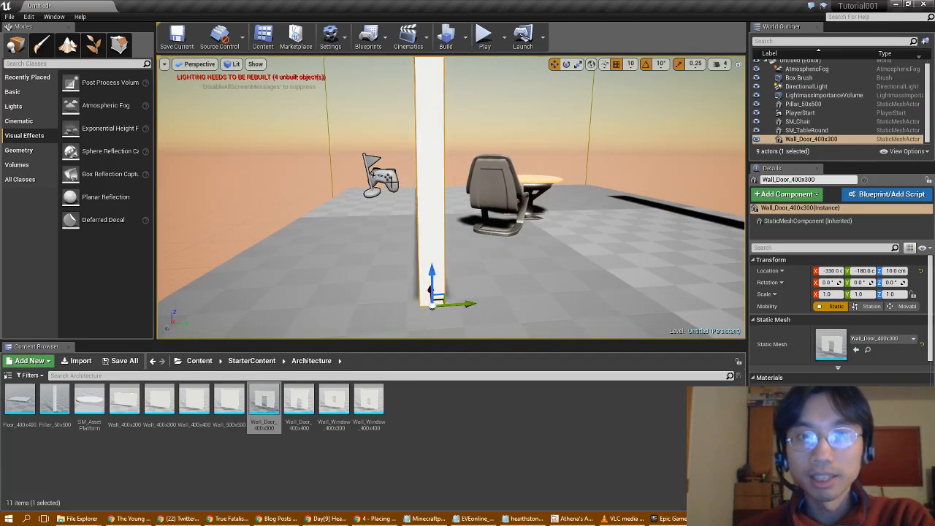
right_click_drag(365, 209, 183, 237)
key("d")
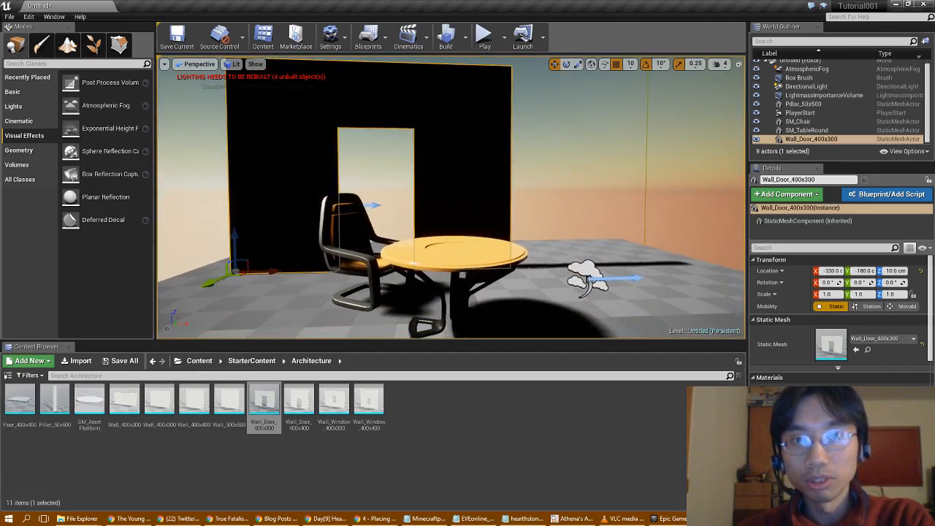
left_click_drag(282, 271, 328, 270)
key("a")
right_click_drag(288, 258, 439, 258)
key("s")
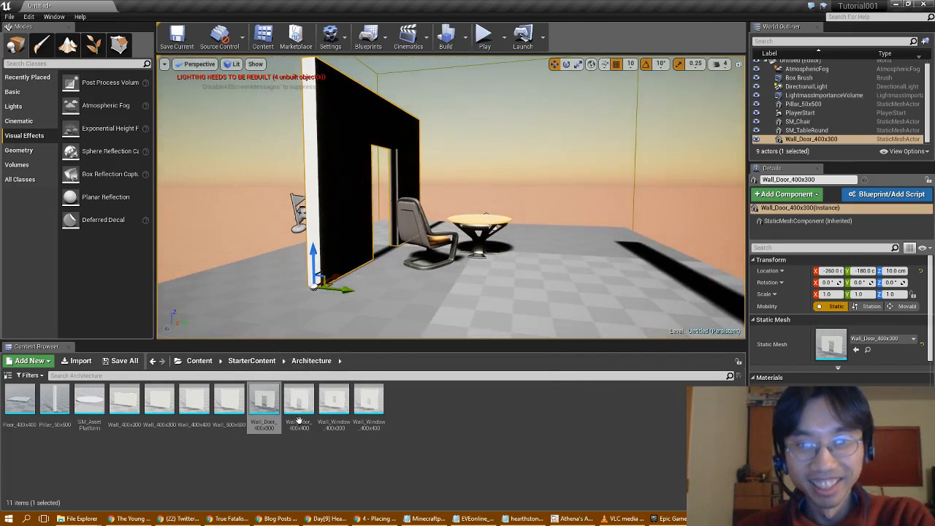
Step: Place a Wall_Window_400x300 mesh across the floor from the door wall at about X -300, Y 150, Z 10 cm
left_click_drag(334, 402, 492, 320)
left_click(560, 282)
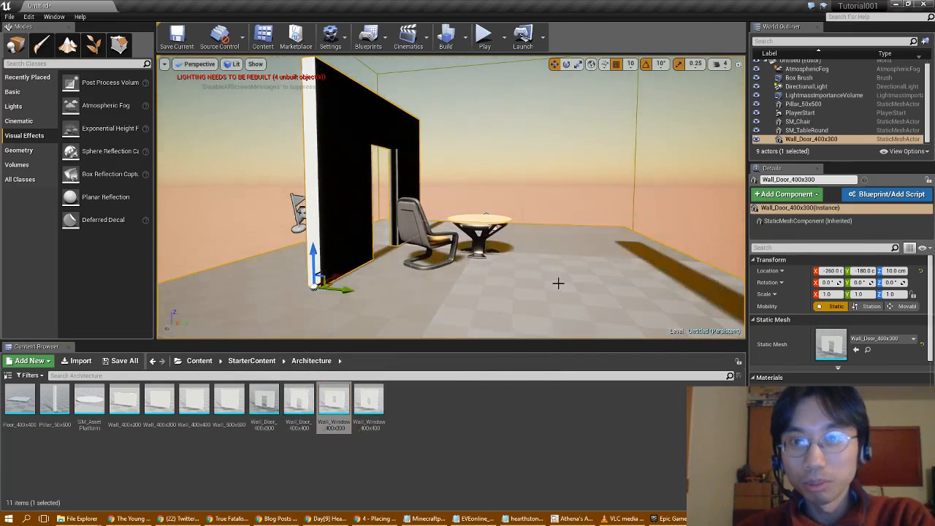
left_click_drag(333, 402, 581, 327)
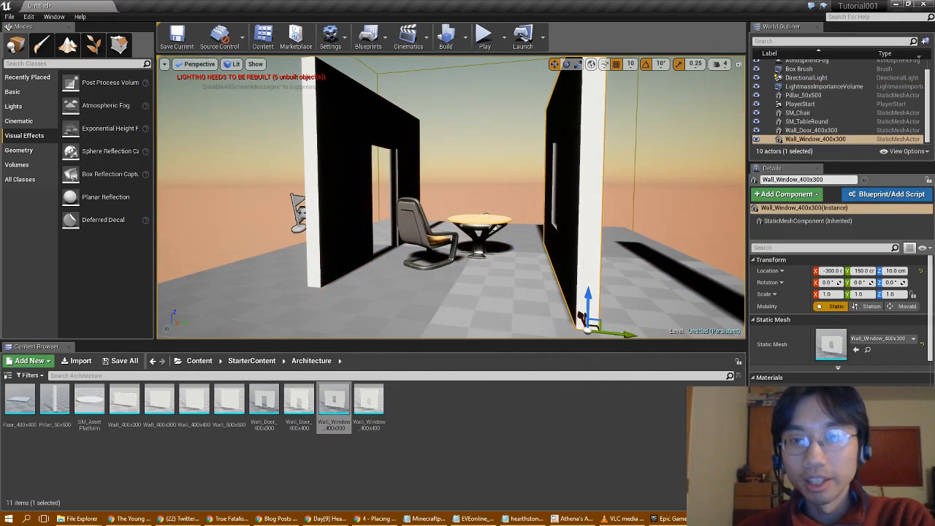
right_click_drag(382, 265, 405, 265)
key("a")
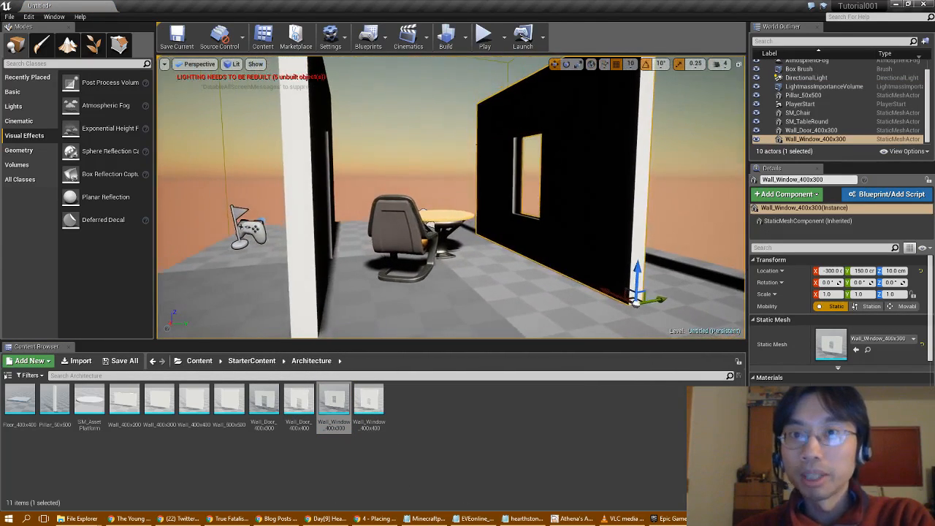
Step: Rotate the window wall to about 40° around X and 60° around Z
left_click(566, 64)
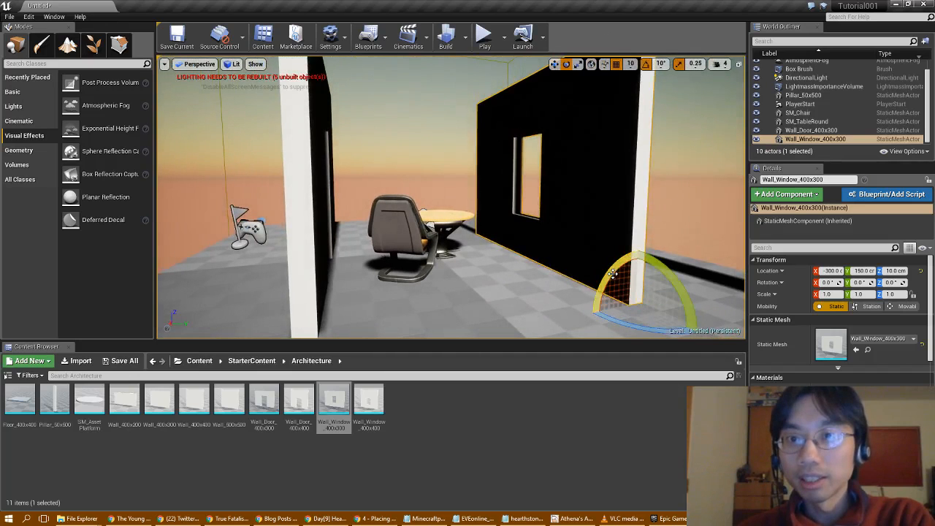
left_click_drag(612, 274, 635, 253)
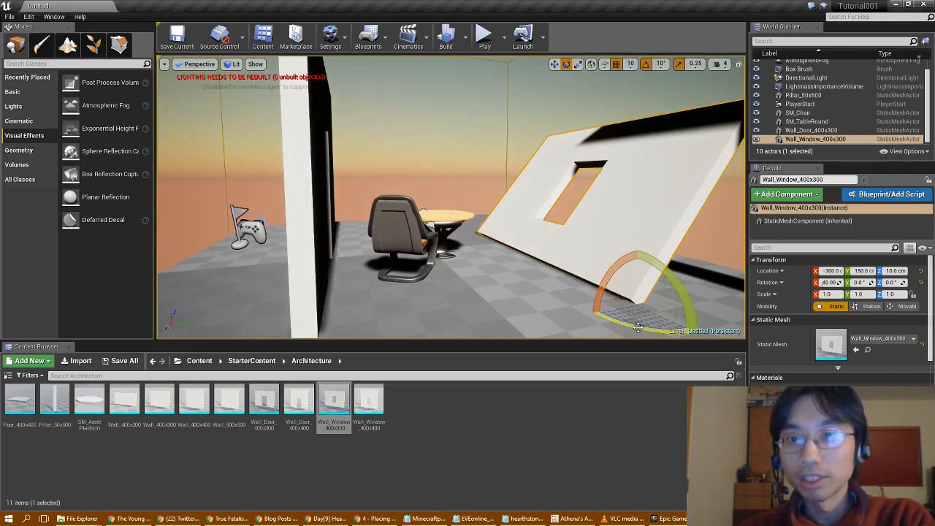
left_click_drag(634, 326, 591, 316)
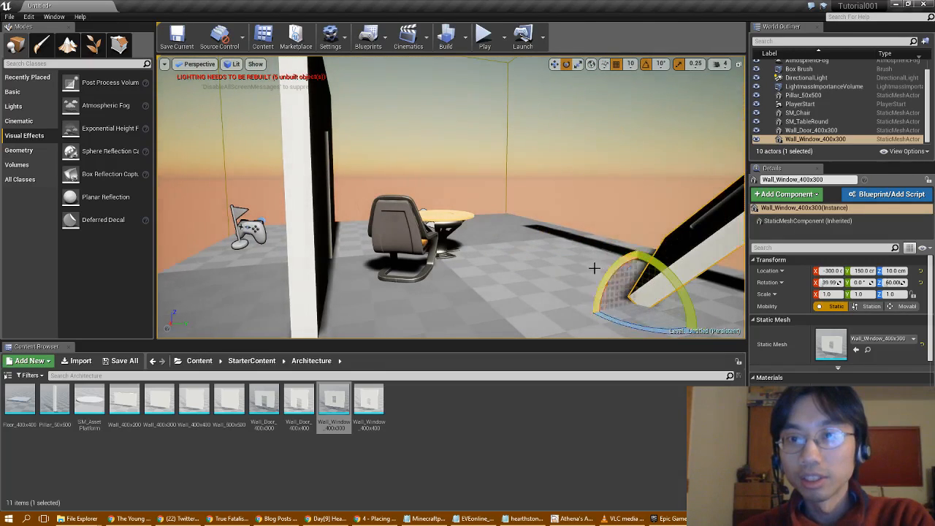
key("f")
mouse_move(590, 316)
right_mouse_down()
mouse_move(526, 313)
mouse_move(599, 314)
right_mouse_up()
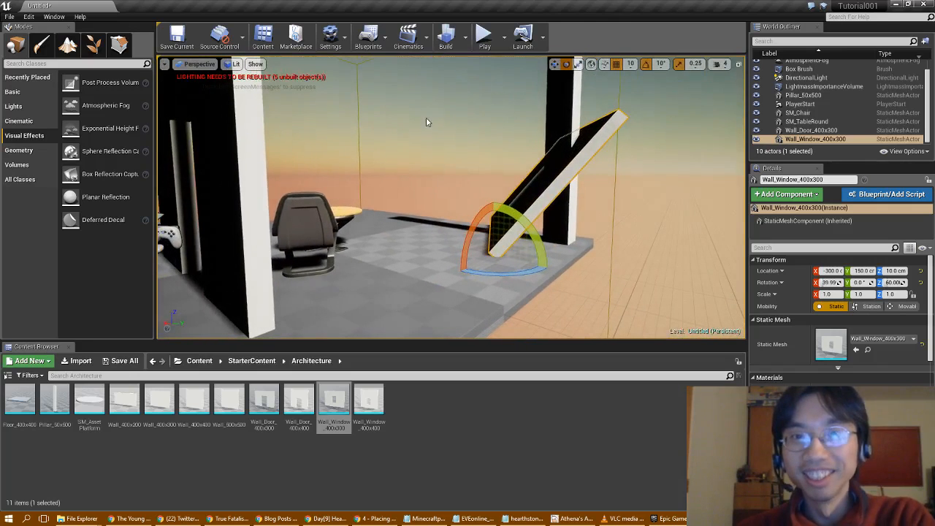
Step: Move the tilted window wall towards the door wall to about X -320, Y -40, Z 10 cm and inspect the scene
left_click(555, 65)
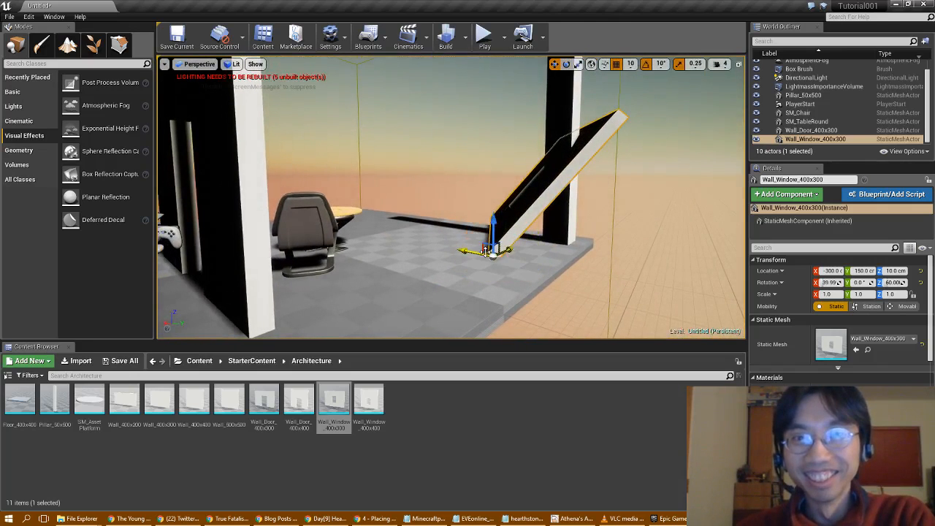
left_click_drag(490, 253, 365, 301)
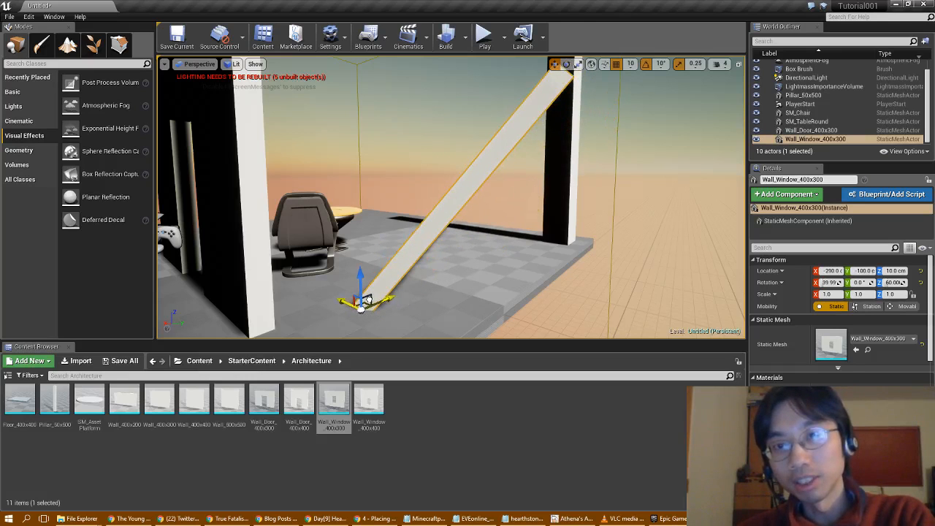
right_click_drag(526, 269, 459, 274)
mouse_move(505, 275)
right_mouse_down()
mouse_move(482, 245)
mouse_move(505, 275)
right_mouse_up()
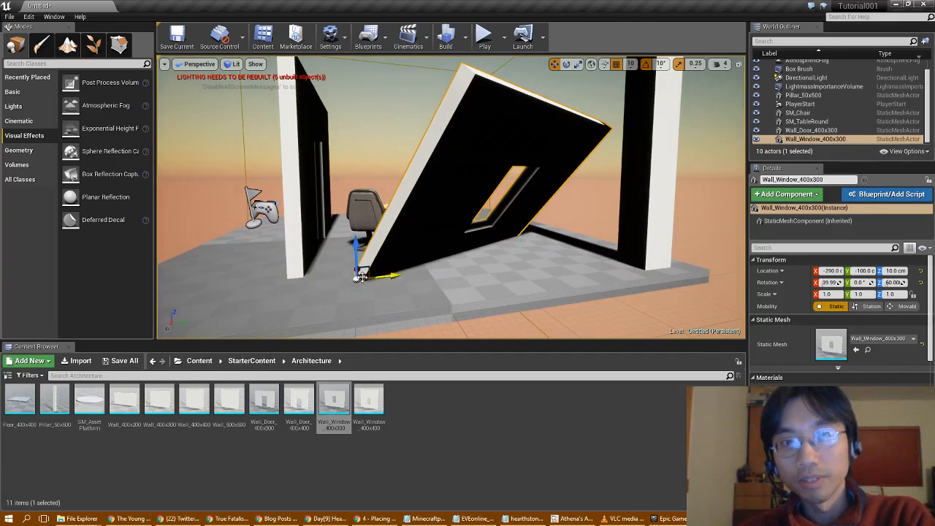
left_click_drag(362, 276, 414, 278)
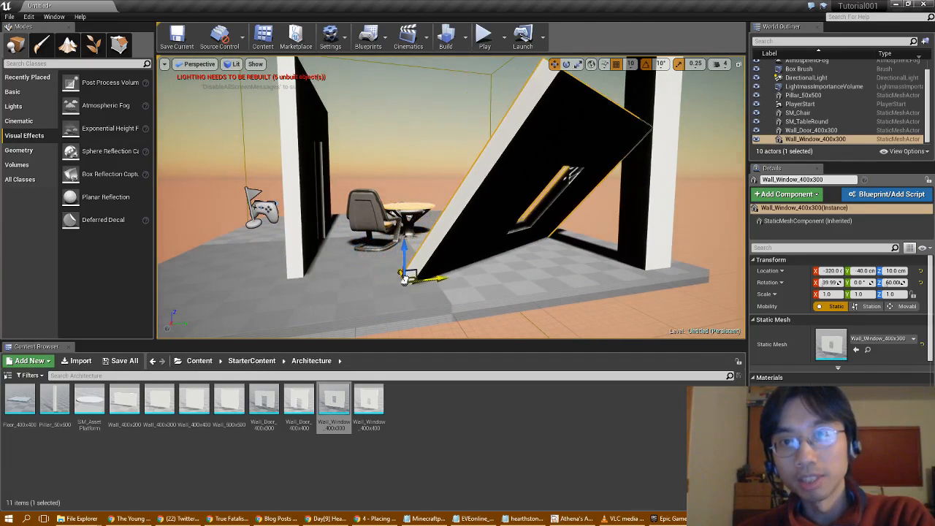
right_click_drag(414, 277, 385, 290)
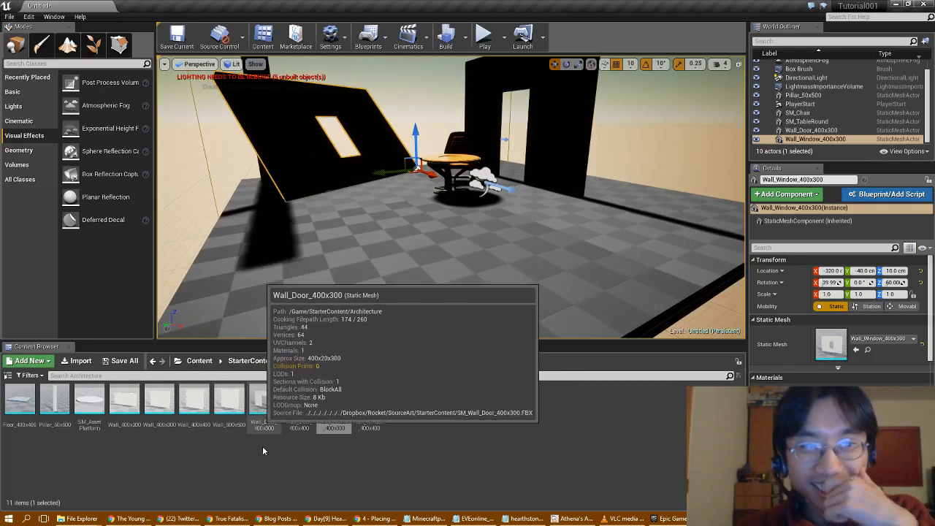
Step: Open the StarterContent Shapes folder and place Shape_Trim_90_Out on the open floor at about X 220, Y 240, Z 10 cm
left_click(253, 361)
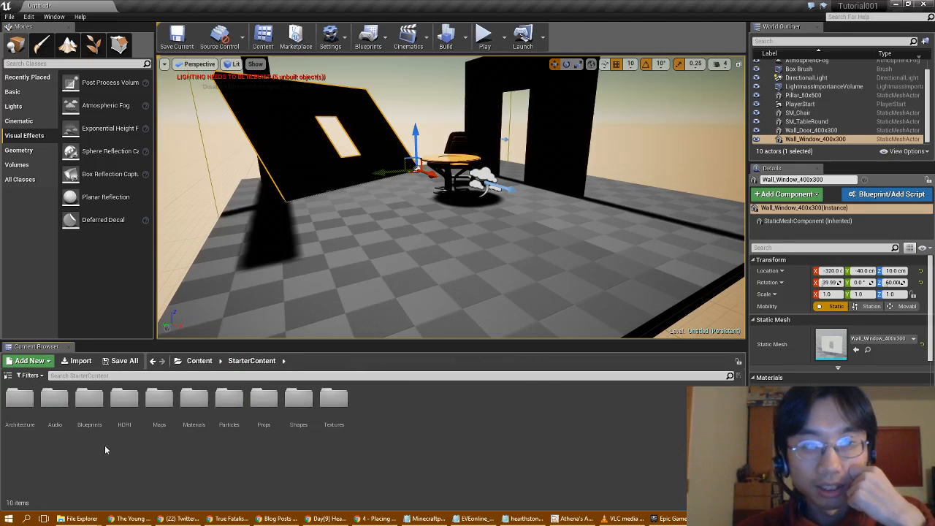
double_click(298, 400)
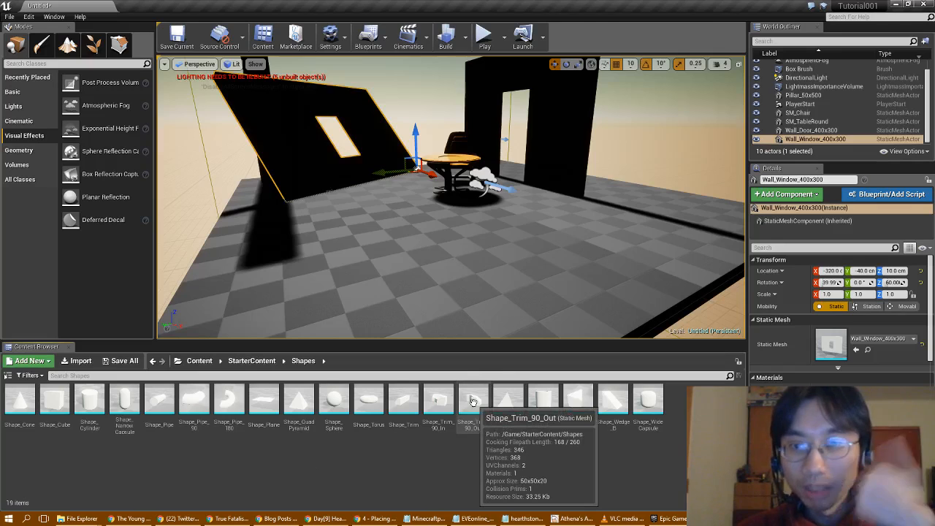
left_click_drag(473, 402, 374, 268)
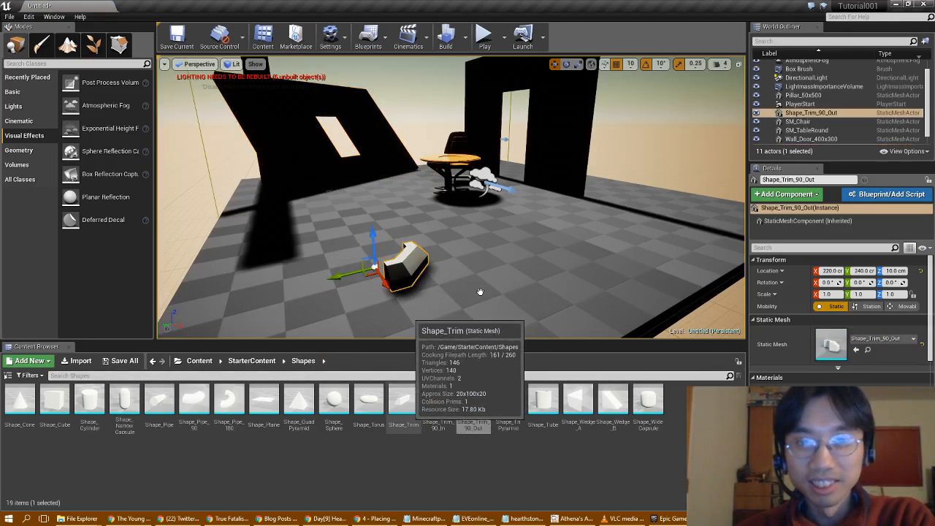
Step: Place a Shape_Trim mesh near the corner trim at about X 300, Y 150, Z 10 cm and set its Z rotation to 90°
left_click_drag(480, 292, 494, 281)
right_click_drag(494, 281, 396, 171)
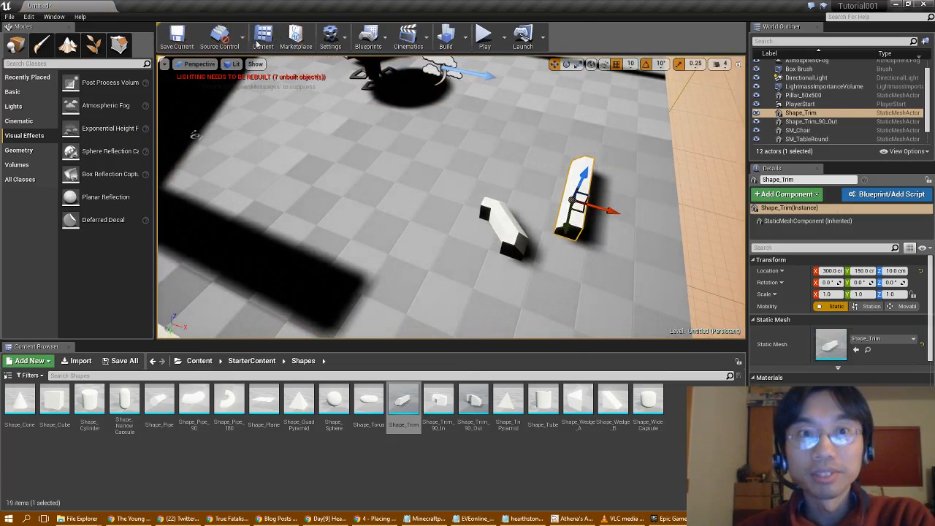
left_click(568, 65)
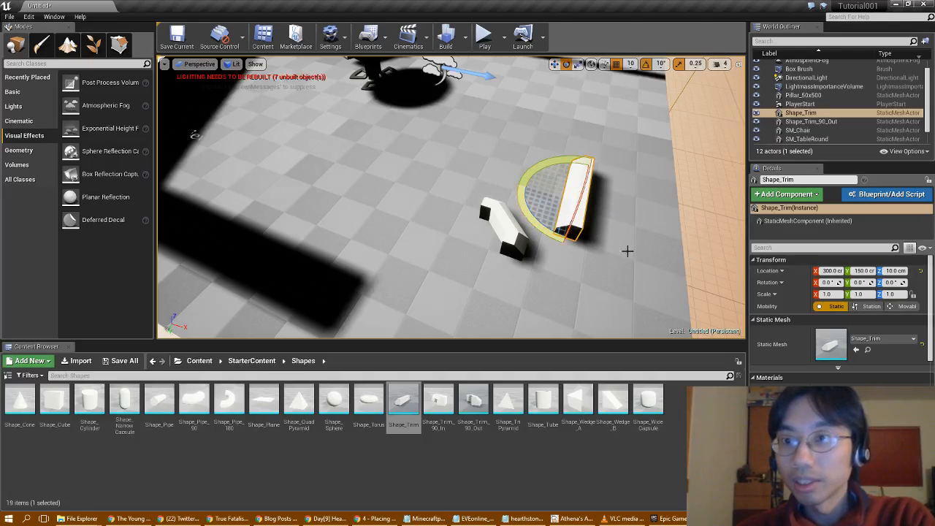
left_click(896, 283)
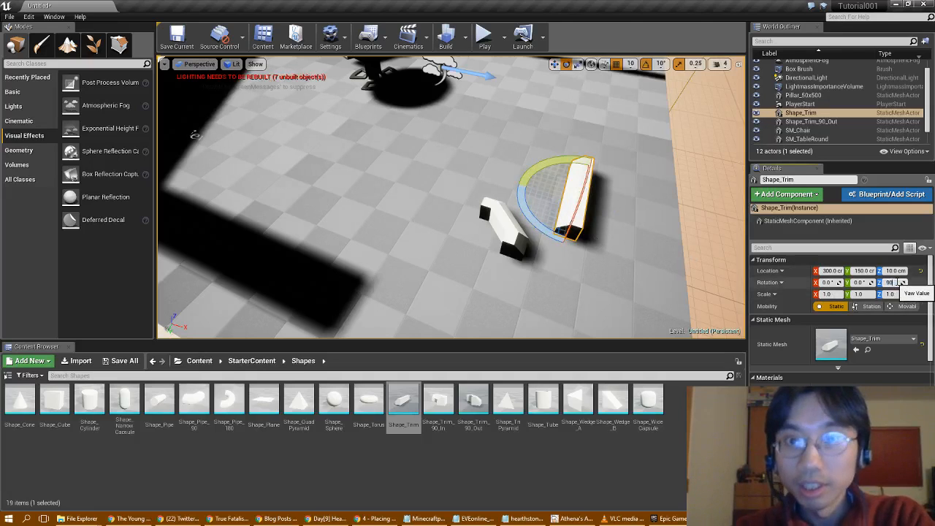
type("90")
key("Return")
right_click_drag(716, 211, 599, 174)
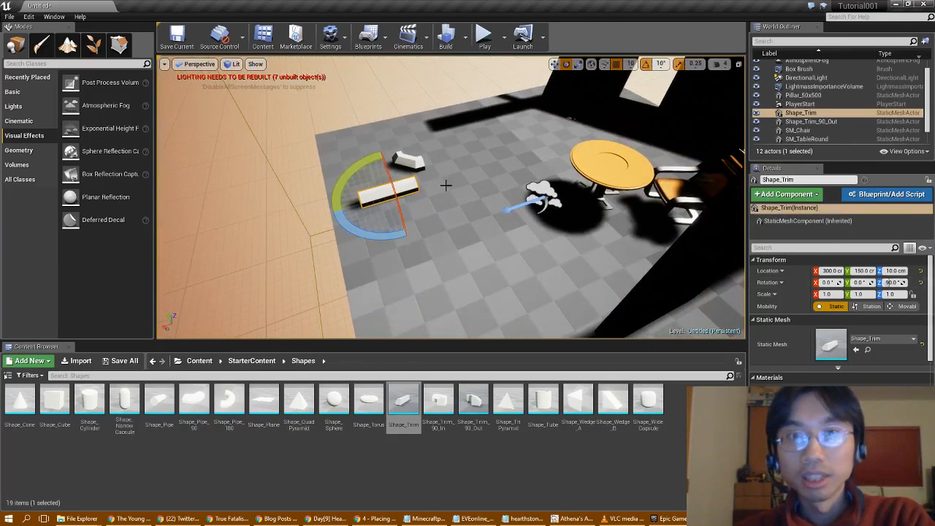
left_click(554, 64)
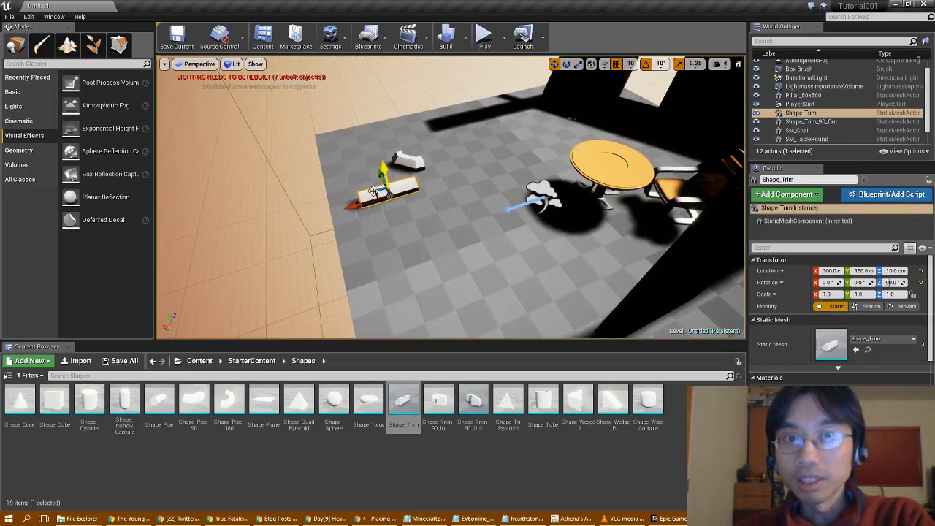
left_click_drag(377, 192, 590, 331)
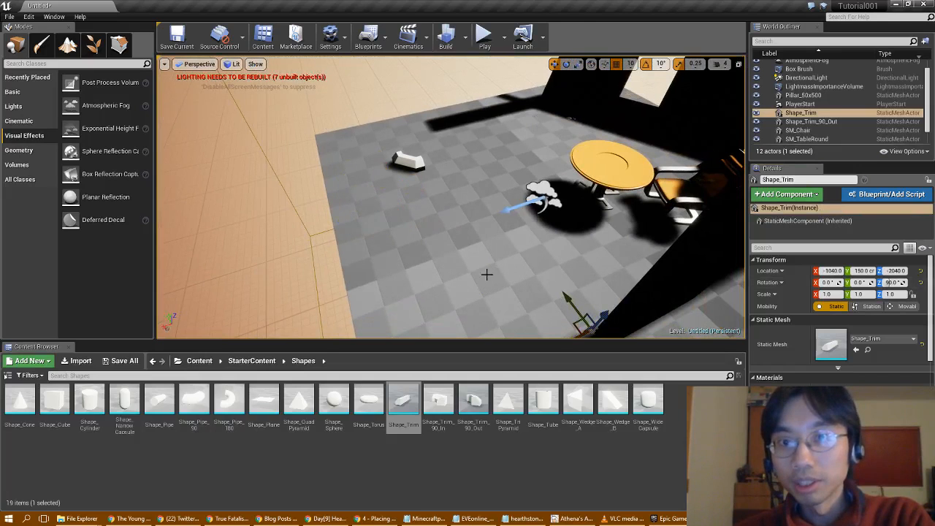
key("f")
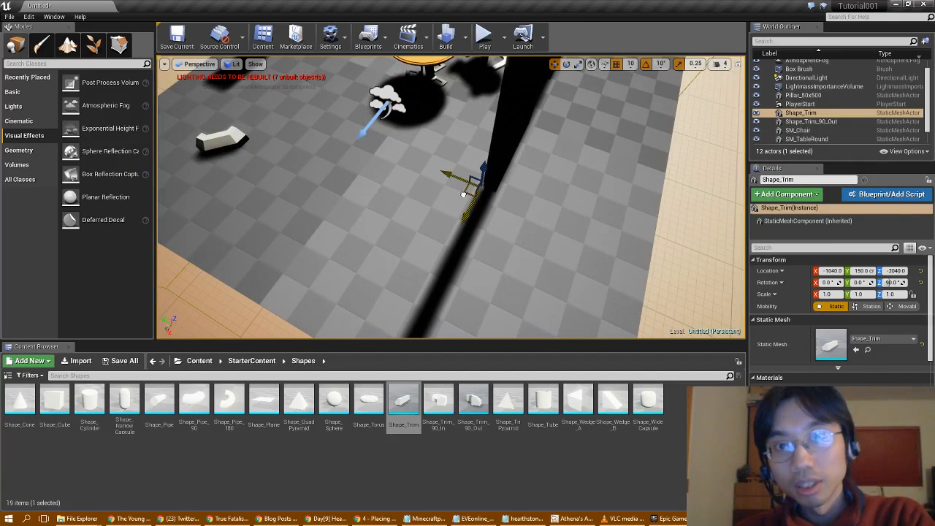
left_click_drag(463, 194, 503, 175)
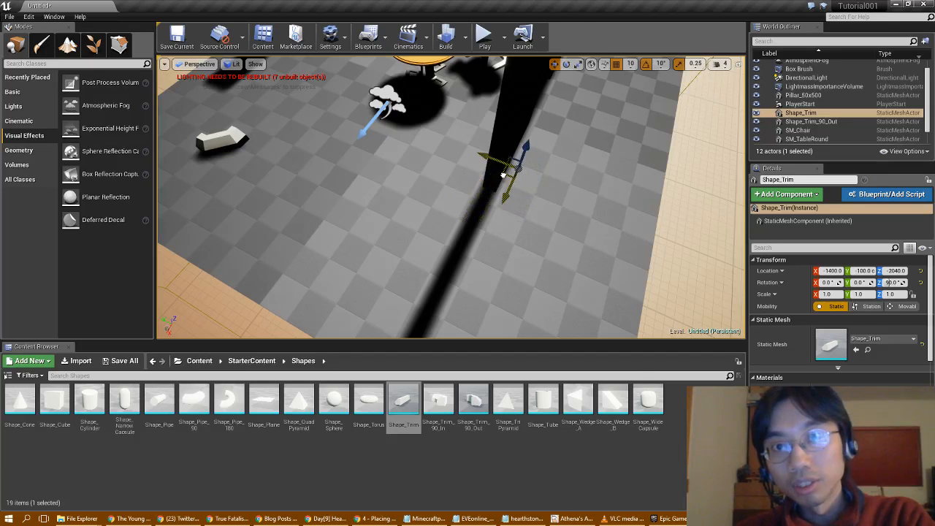
right_click_drag(545, 221, 447, 209)
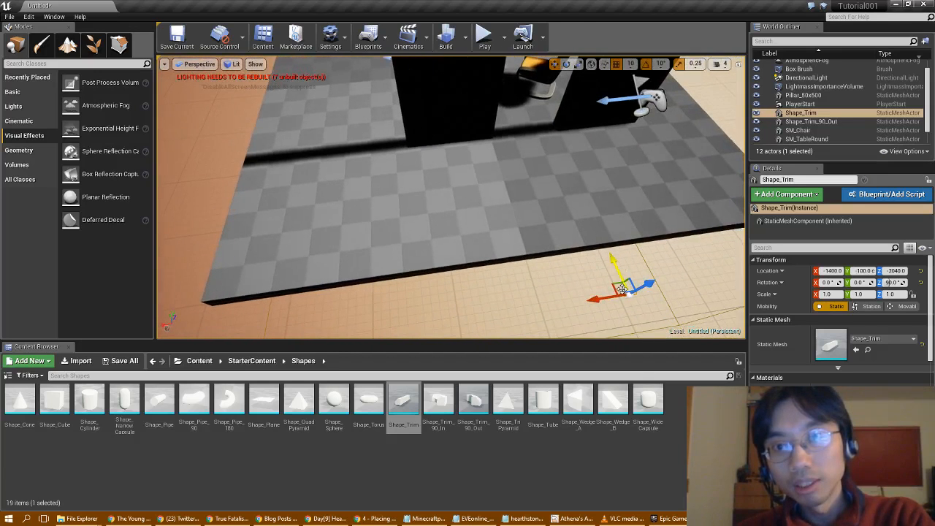
key("ctrl+z")
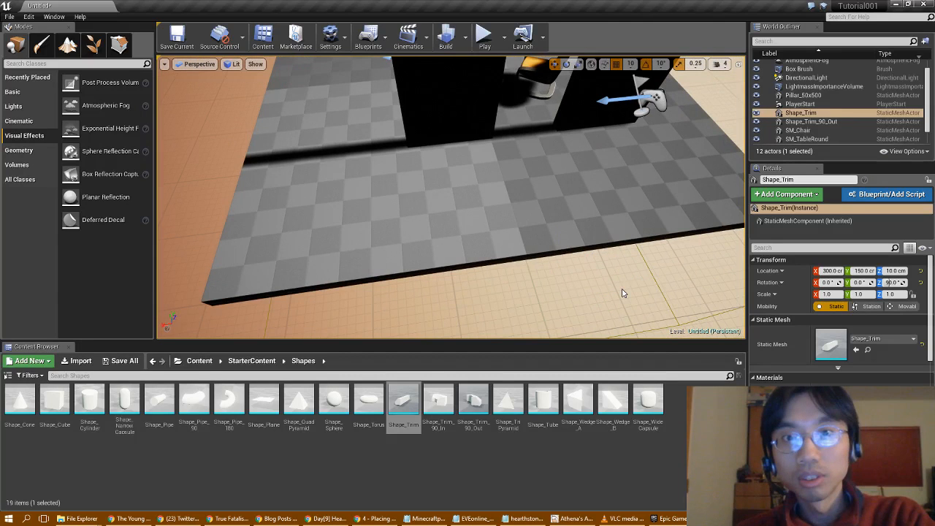
Step: Move the straight Shape_Trim along the floor to the door wall's base at about X 90, Y -200, Z 10 cm
right_click_drag(360, 180, 364, 130)
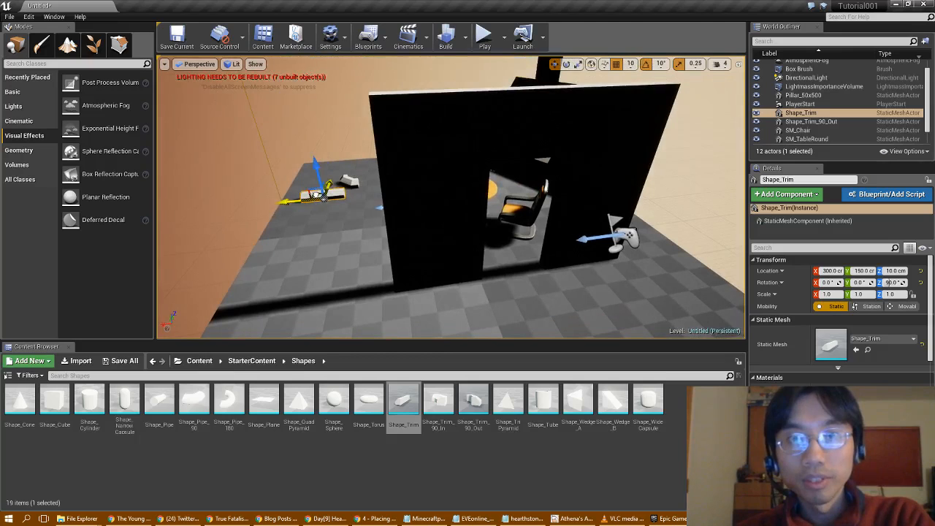
left_click_drag(322, 195, 410, 284)
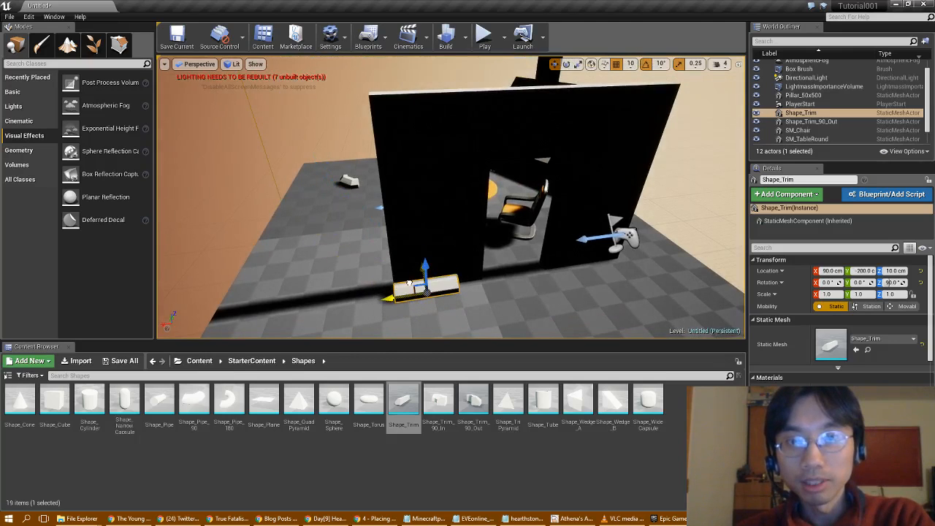
right_click_drag(409, 283, 497, 289)
right_click_drag(282, 254, 224, 254)
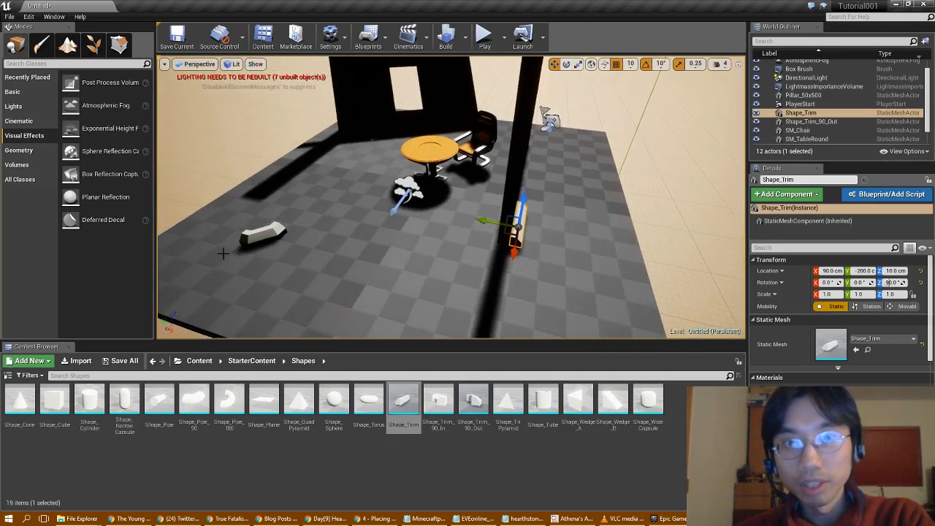
Step: Move Shape_Trim_90_Out against the end of the straight trim at the door wall, about X 140, Y -160, Z 10 cm
left_click(249, 236)
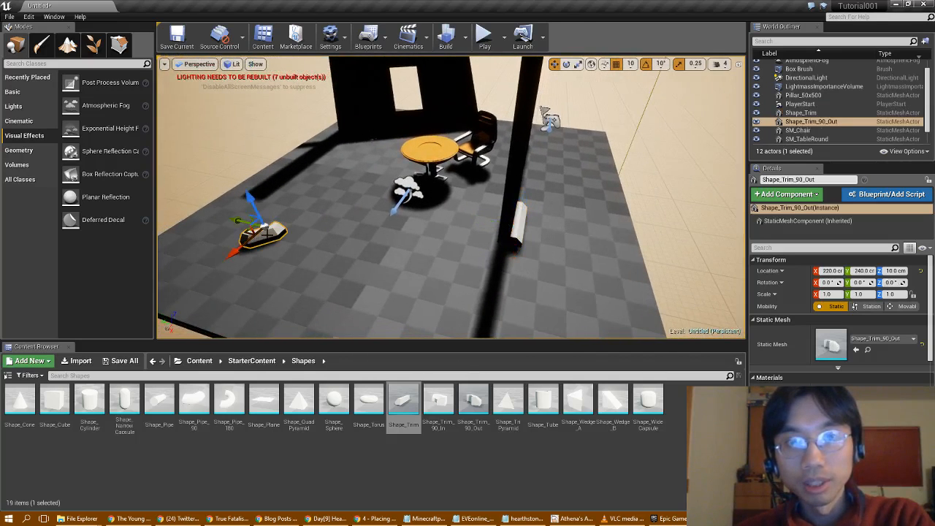
left_click_drag(246, 231, 476, 249)
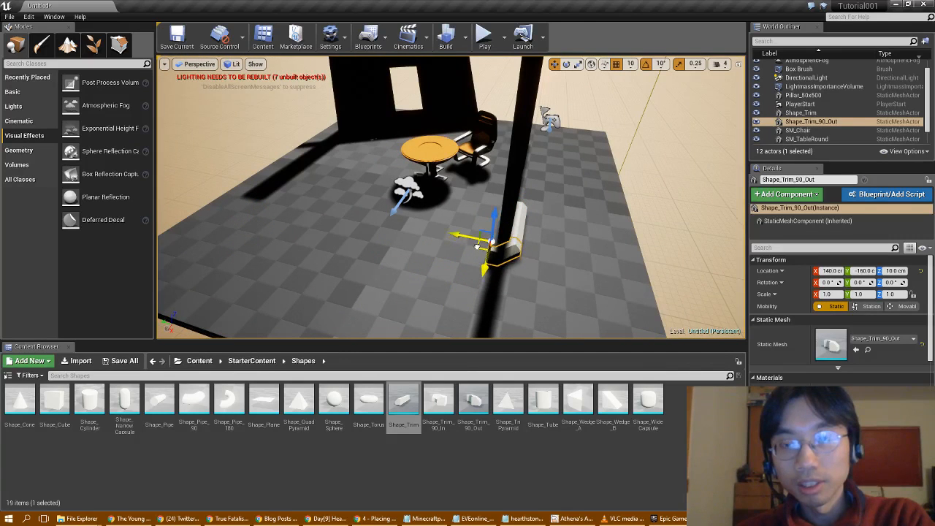
key("d")
right_click_drag(475, 248, 365, 244)
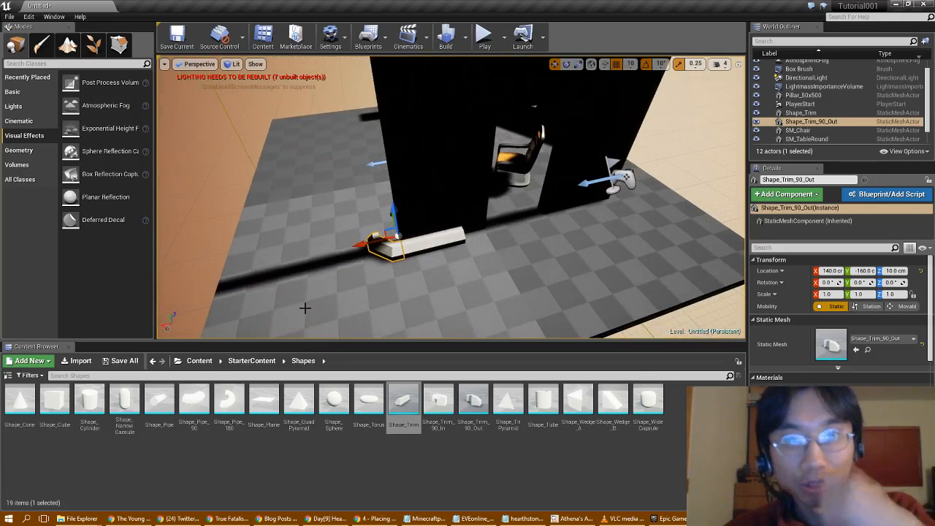
key("a")
right_click_drag(306, 308, 409, 292)
right_click_drag(316, 292, 313, 300)
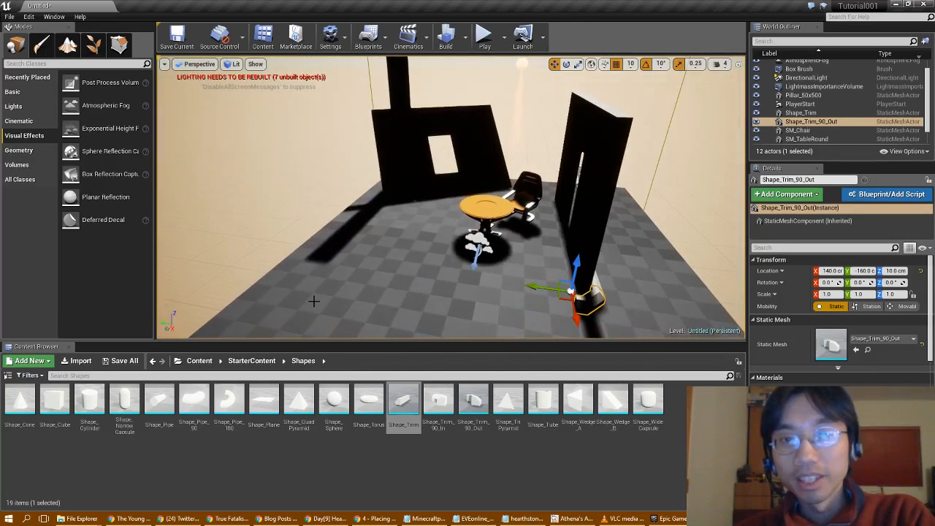
Step: Open the StarterContent Props folder and place SM_Rock on the open floor at about X 230, Y 230, Z 10 cm
left_click(249, 360)
double_click(257, 419)
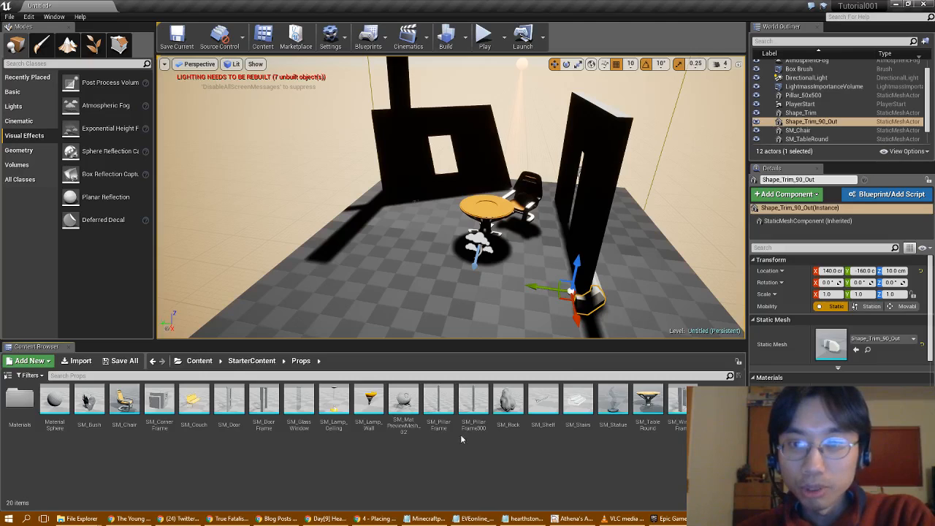
left_click_drag(508, 401, 343, 292)
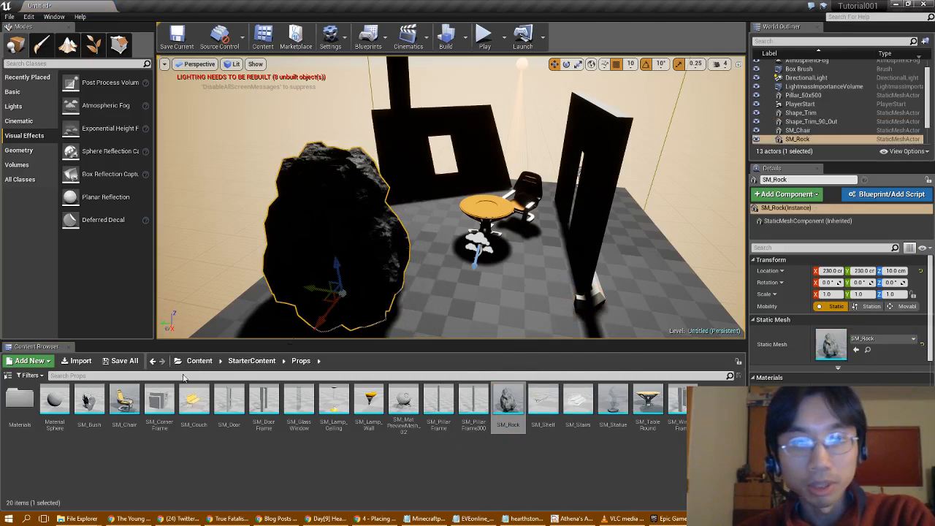
Step: Place an SM_Bush and move it on top of the rock, at about X 220, Y 230, Z 250 cm
left_click_drag(89, 402, 404, 313)
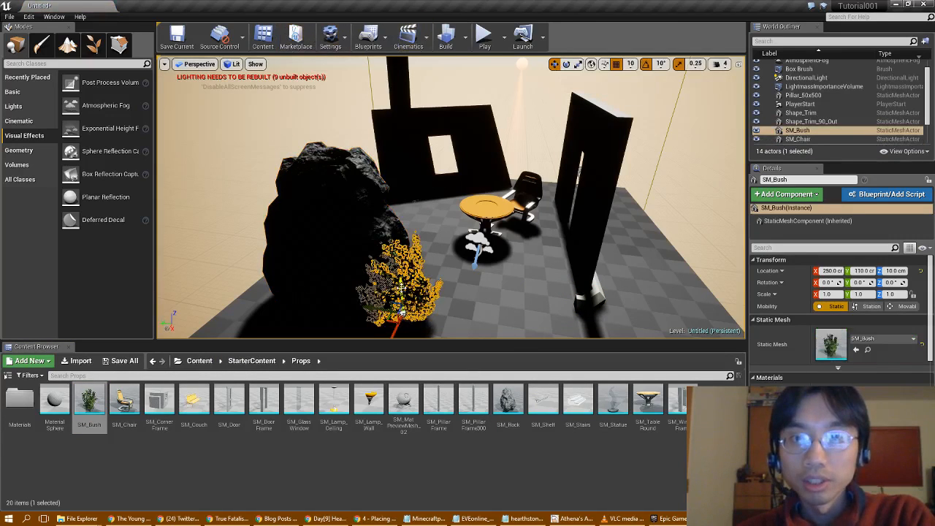
left_click_drag(401, 288, 307, 197)
key("f")
key("a")
right_click_drag(336, 205, 497, 205)
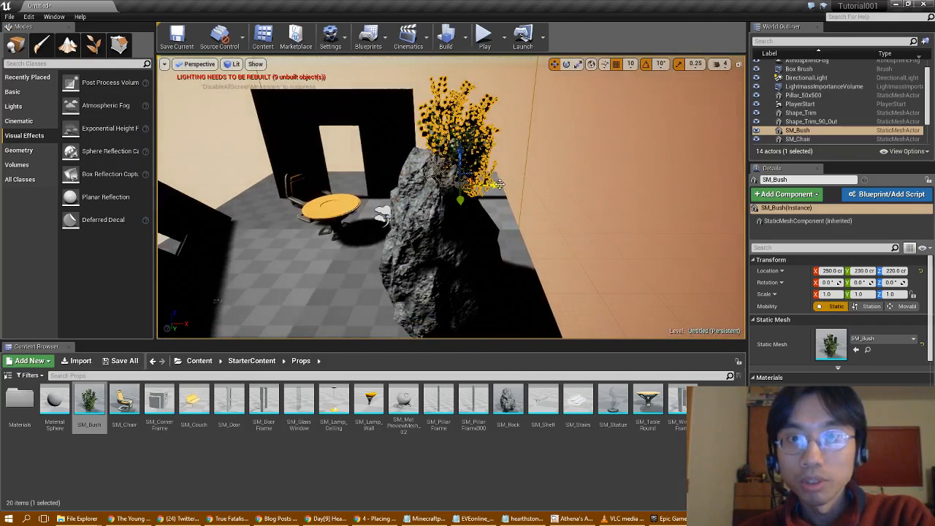
left_click_drag(498, 185, 471, 187)
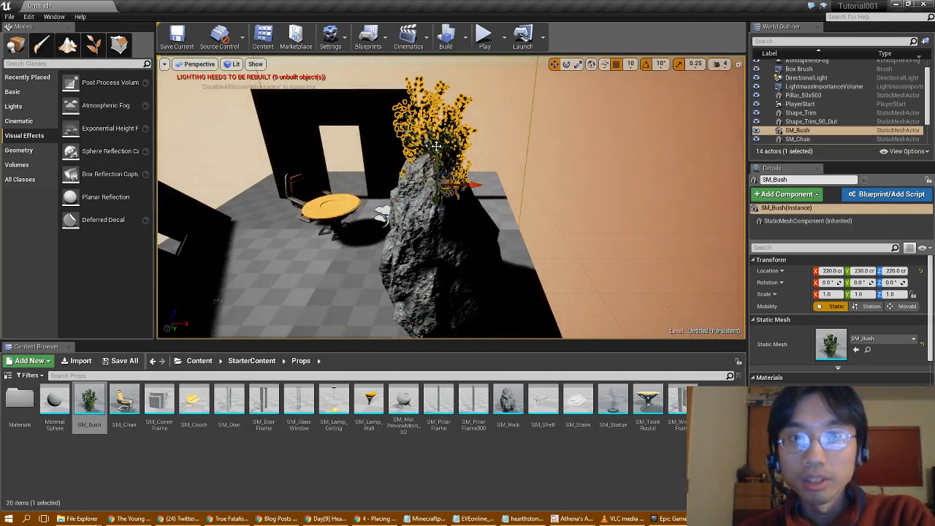
left_click_drag(436, 146, 440, 120)
key("d")
right_click_drag(463, 145, 349, 192)
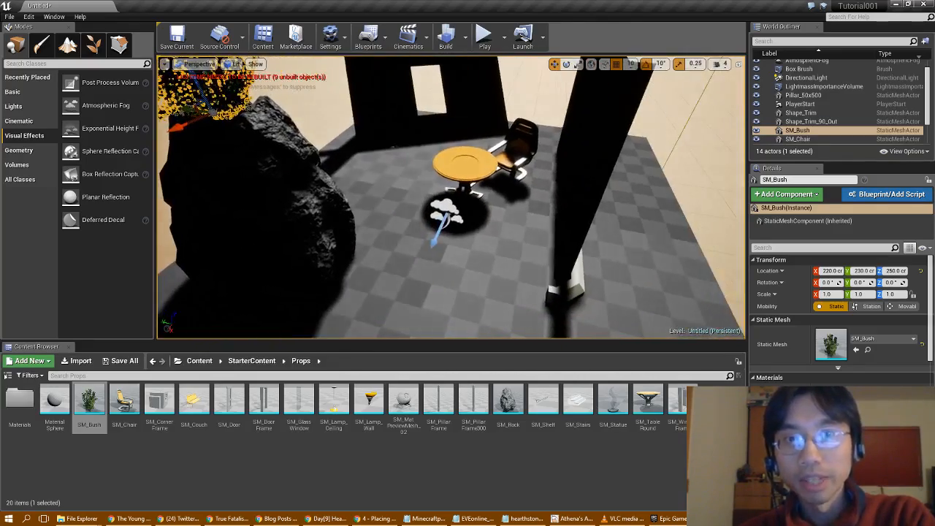
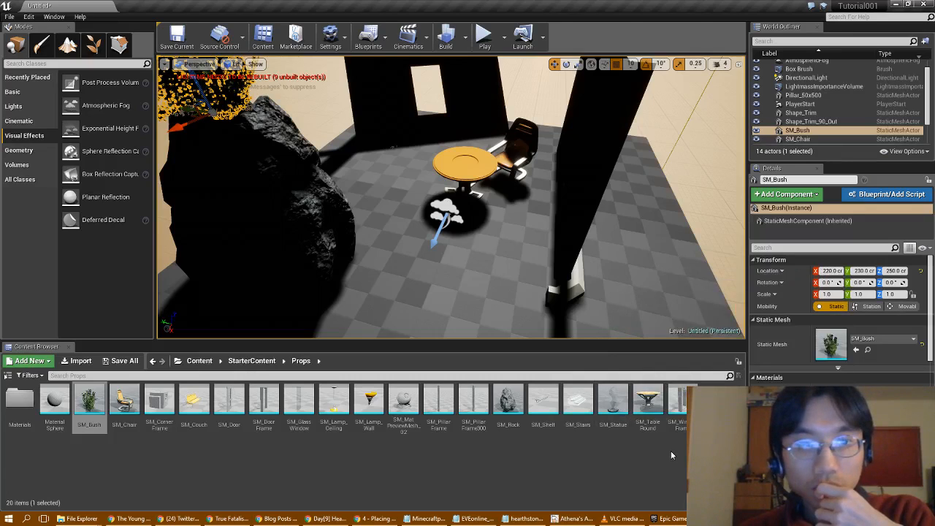
Step: Place SM_Lamp_Ceiling on the floor beside the rock at about X 120, Y 70 and raise it to Z 200 cm
left_click(191, 395)
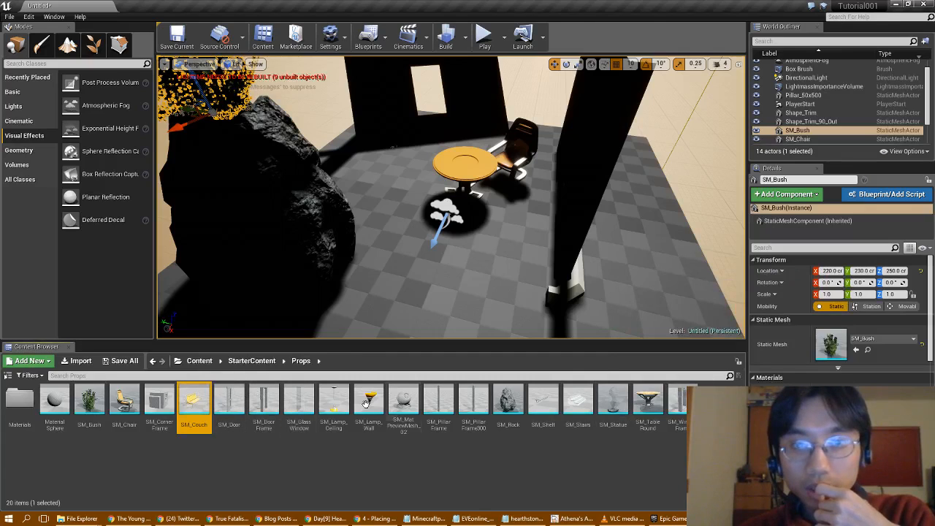
left_click(333, 401)
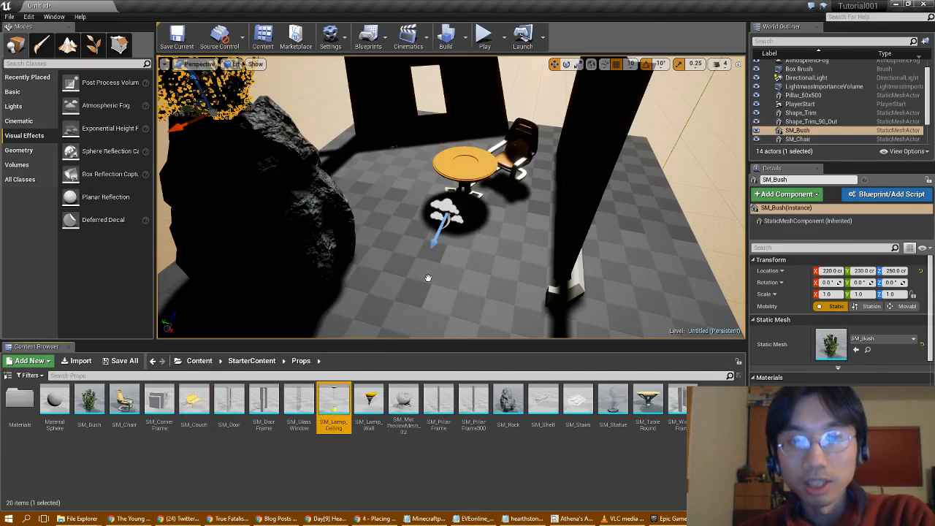
left_click_drag(333, 400, 406, 236)
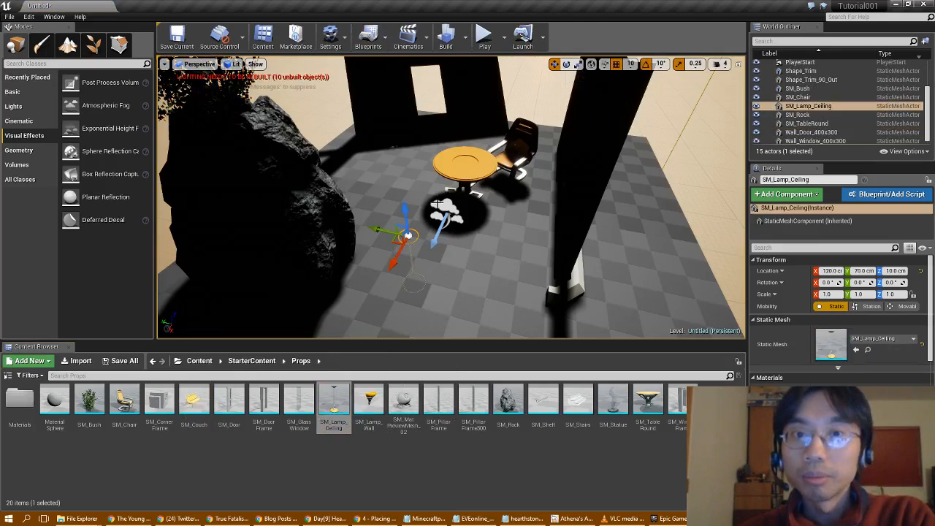
left_click_drag(406, 216, 417, 100)
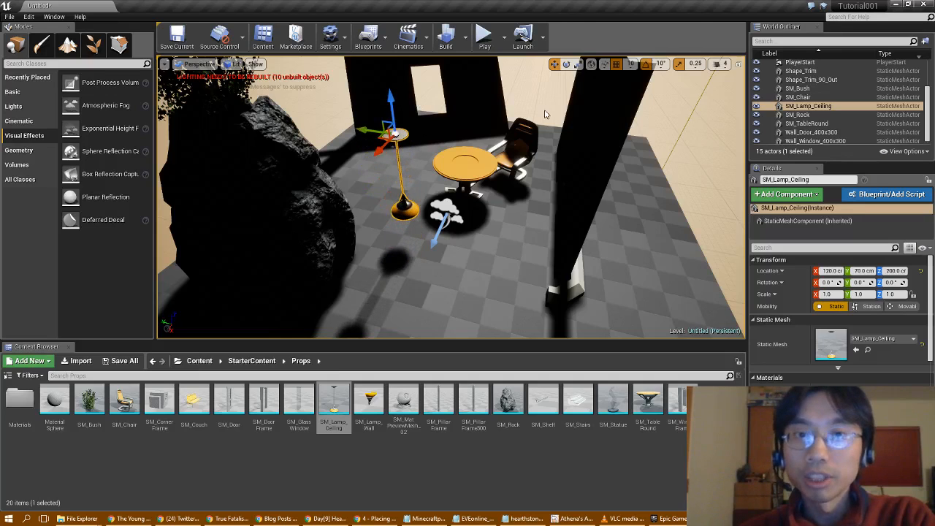
Step: Tilt the ceiling lamp around X, turn it to about -40° around Z, and move it into the rock at about X 190, Y 180, Z 200 cm
left_click(566, 63)
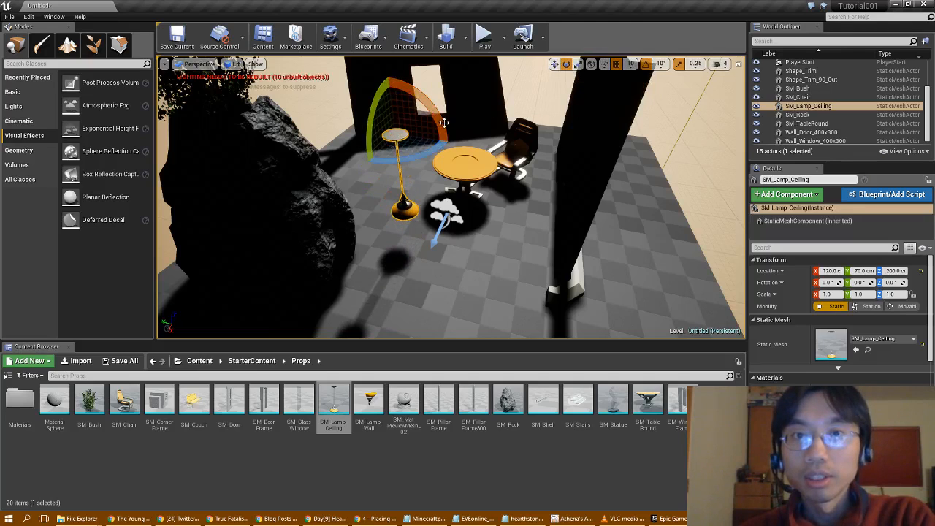
left_click_drag(439, 131, 428, 233)
left_click_drag(396, 160, 268, 156)
left_click(554, 64)
right_click_drag(267, 157, 310, 168)
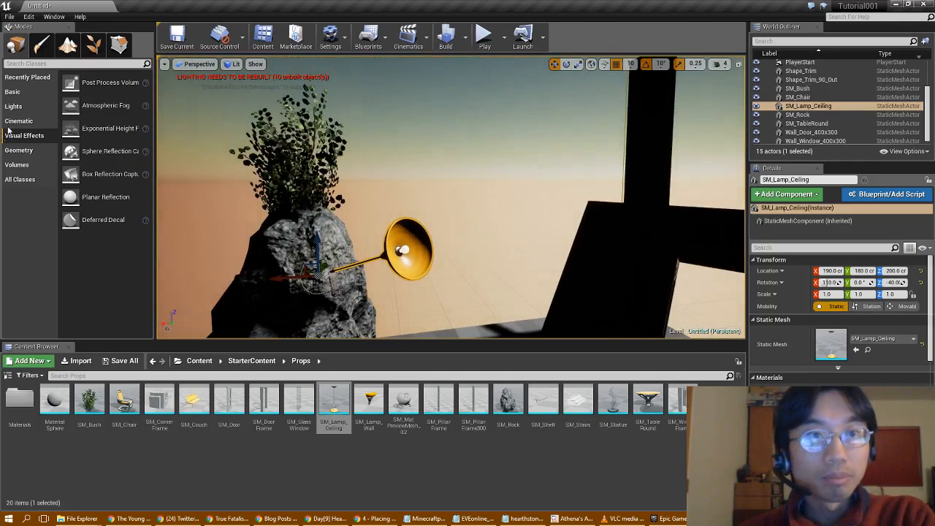
Step: Add a Point Light in front of the ceiling lamp's shade
left_click(25, 107)
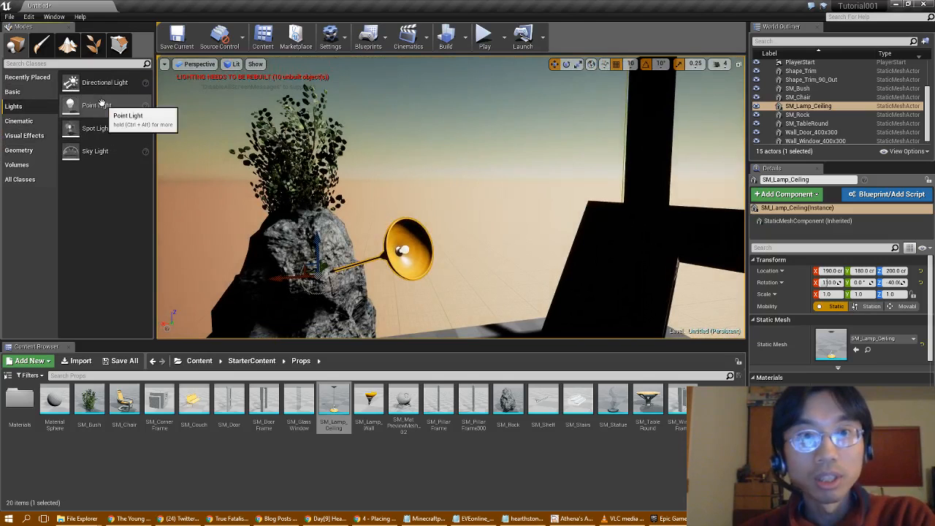
left_click_drag(99, 107, 398, 265)
right_click_drag(398, 265, 482, 292)
right_click_drag(322, 168, 318, 168)
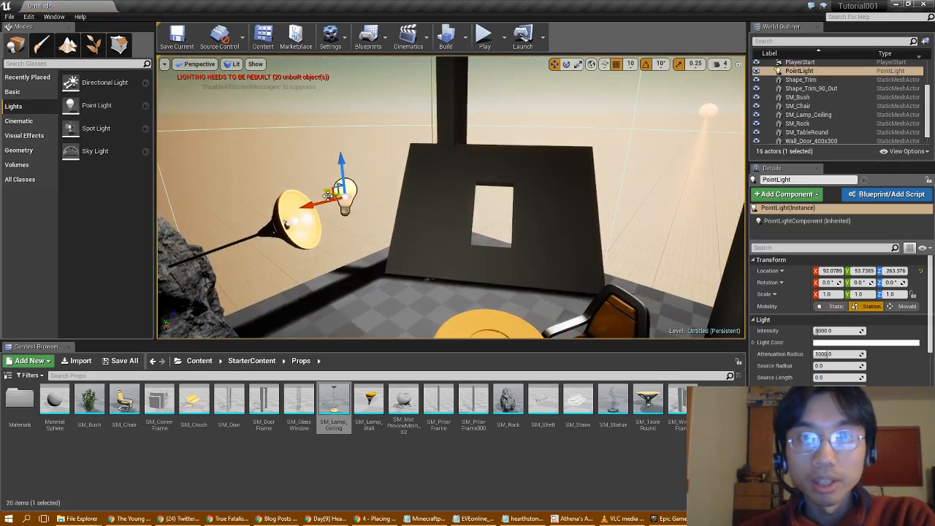
Step: Position the point light at the lamp shade's opening, at about X 92, Y 64, Z 253 cm
left_click_drag(318, 204, 301, 209)
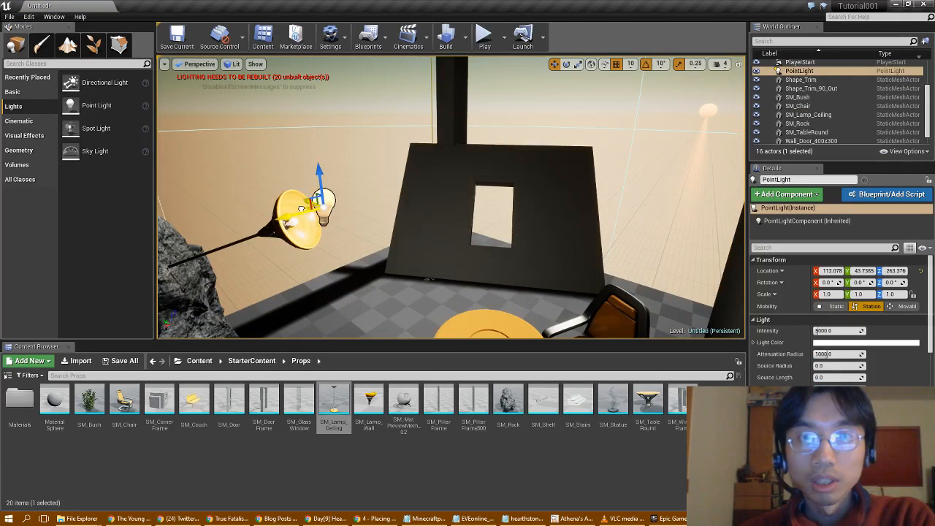
right_click_drag(293, 184, 453, 300)
key("s")
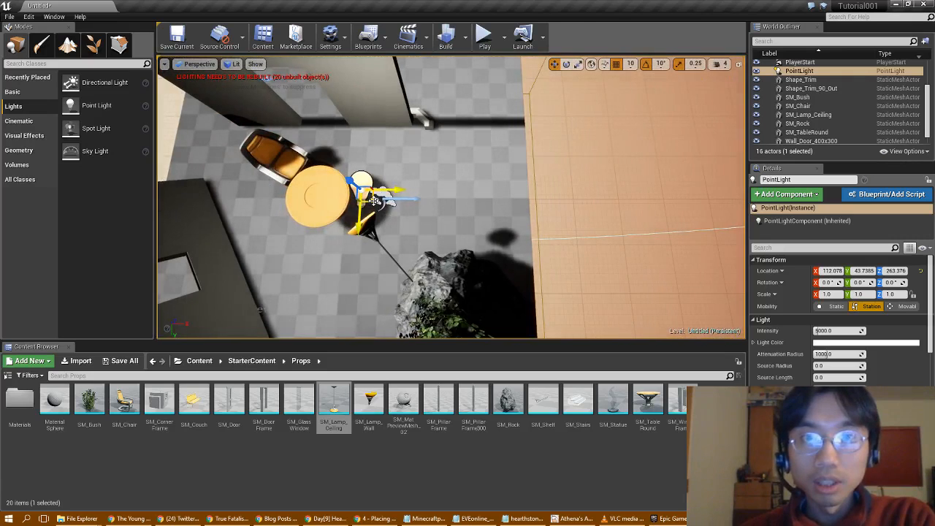
left_click_drag(371, 199, 353, 213)
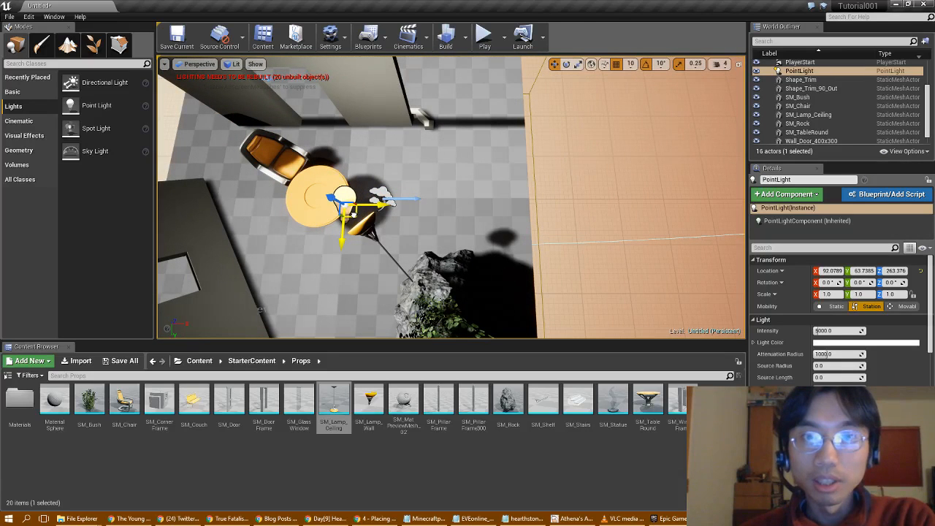
right_click_drag(435, 192, 259, 93)
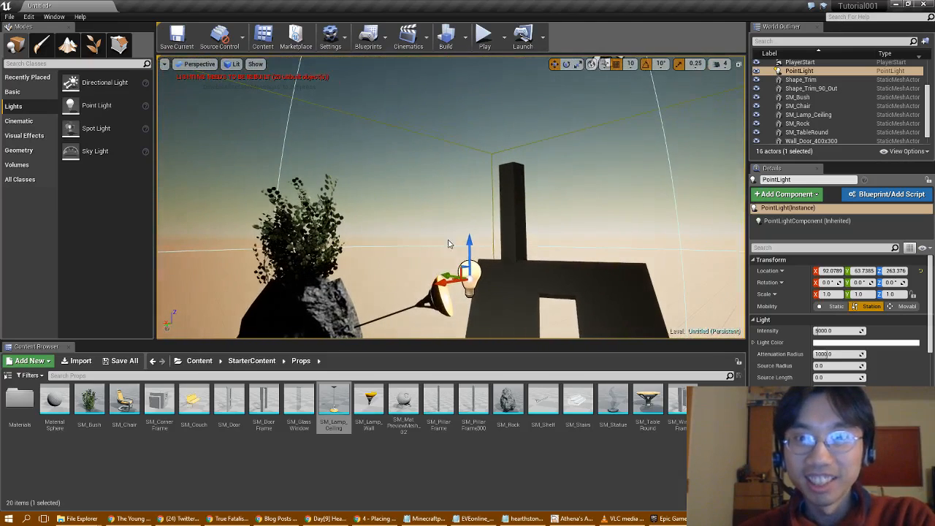
left_click_drag(469, 243, 469, 254)
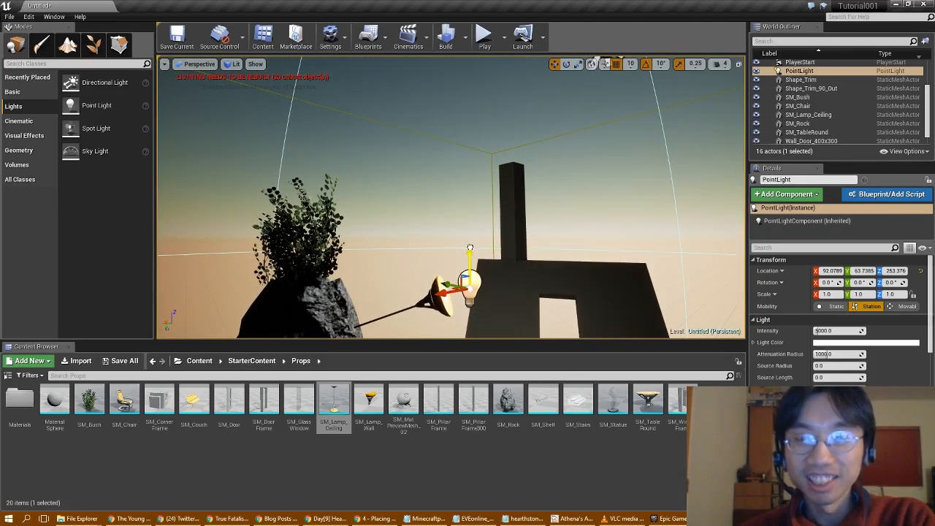
mouse_move(457, 191)
right_mouse_down()
mouse_move(461, 200)
mouse_move(458, 192)
right_mouse_up()
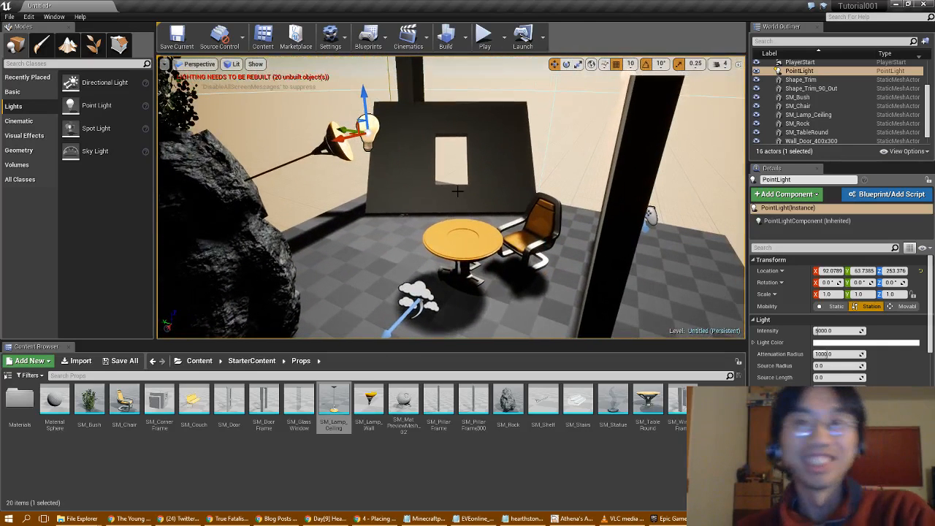
Step: Rotate the directional light above the scene to about 30° around Z
scroll(457, 192, "down", 10)
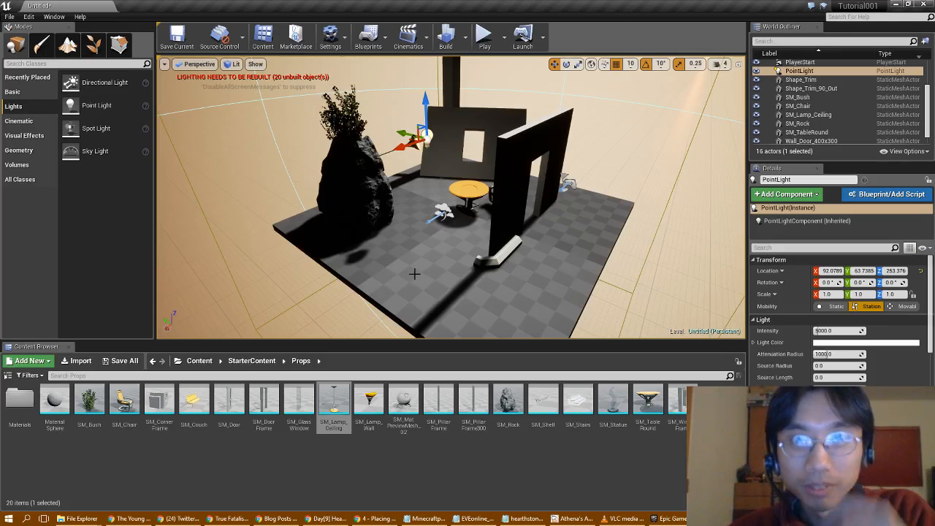
right_click_drag(437, 247, 500, 208)
key("w")
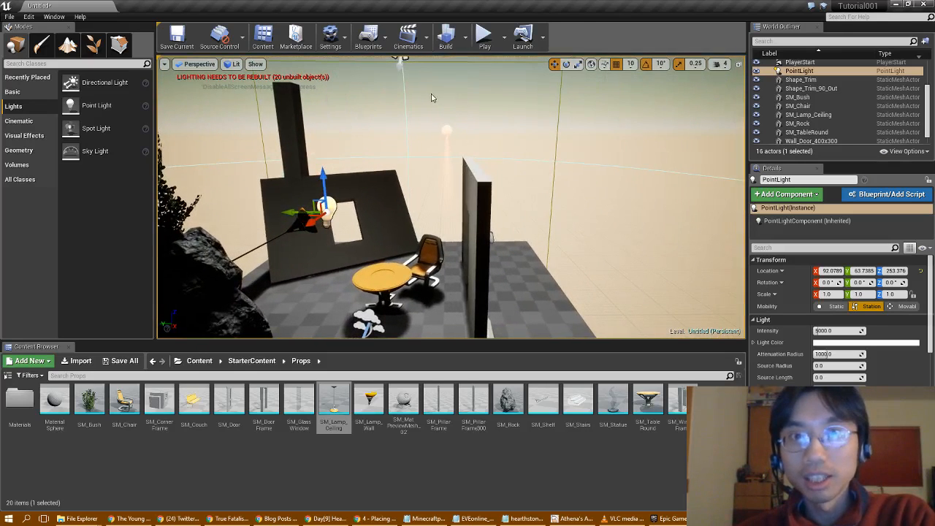
right_click_drag(424, 129, 419, 85)
left_click(418, 154)
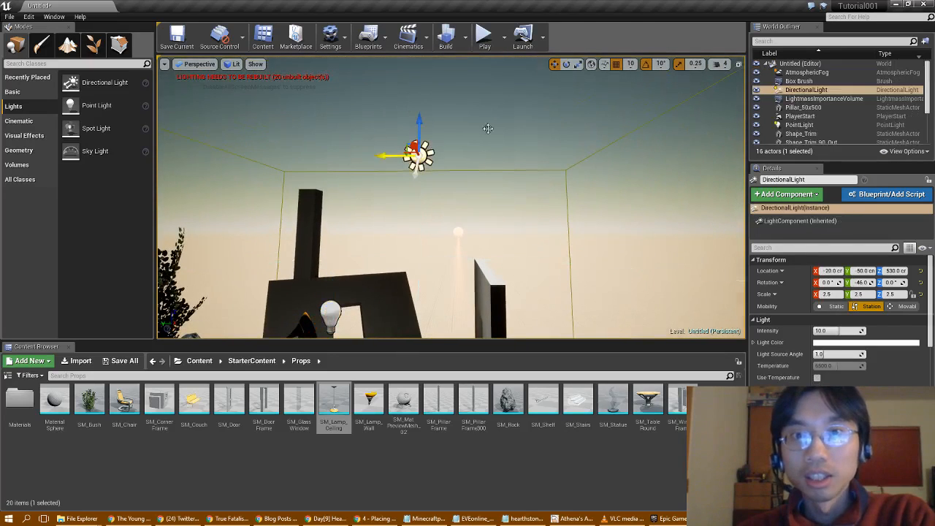
left_click(566, 63)
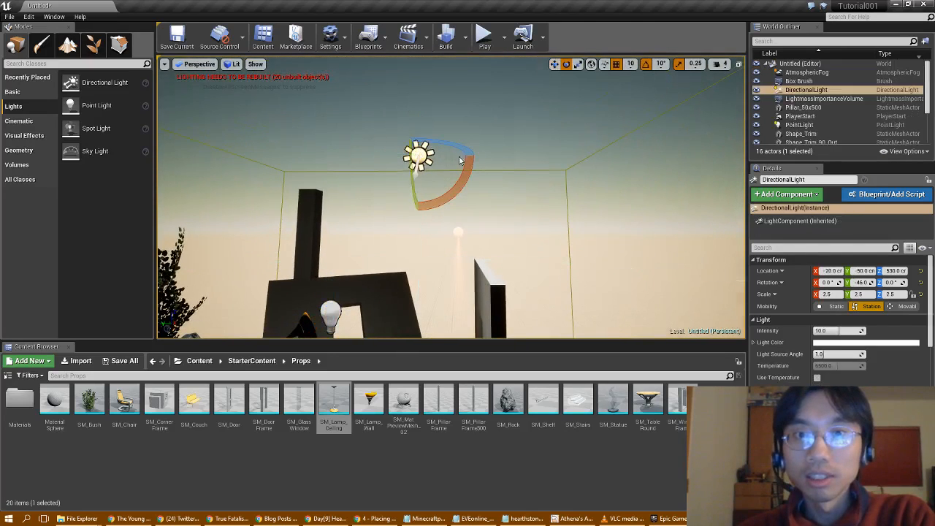
left_click_drag(449, 144, 409, 145)
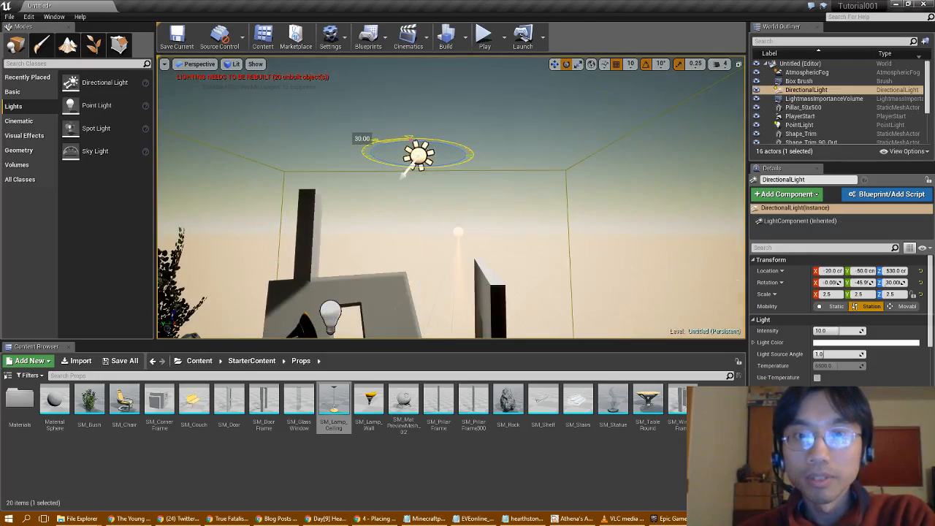
Step: Select the door wall together with both trim pieces at its base and rotate them about the vertical axis
right_click_drag(457, 243, 442, 198)
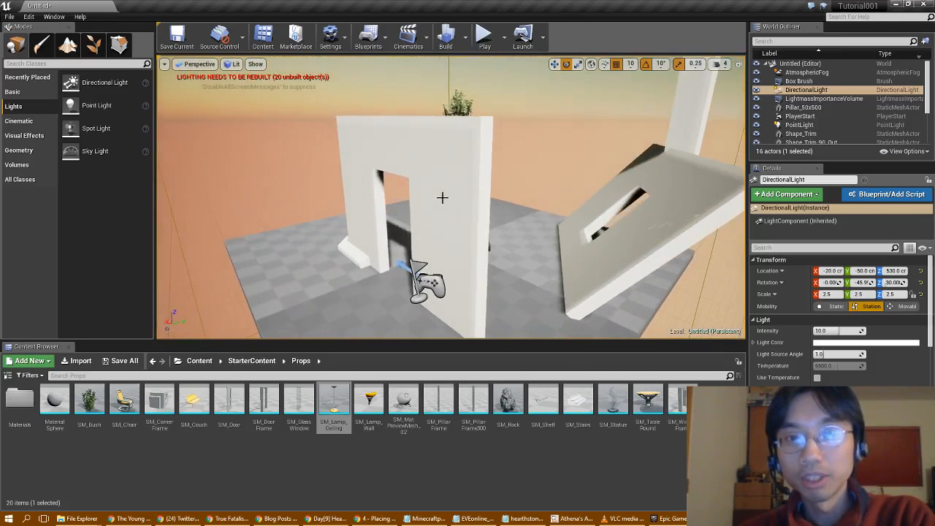
left_click(442, 198)
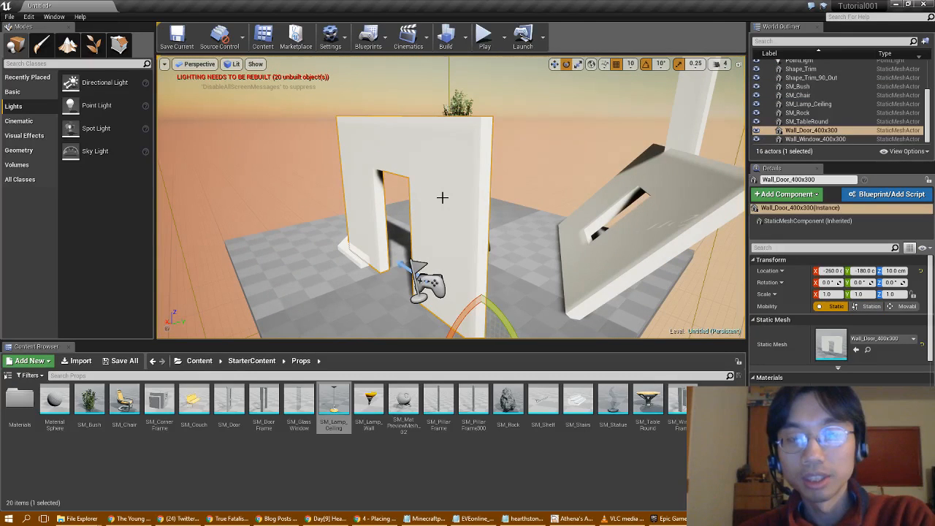
left_click(345, 244)
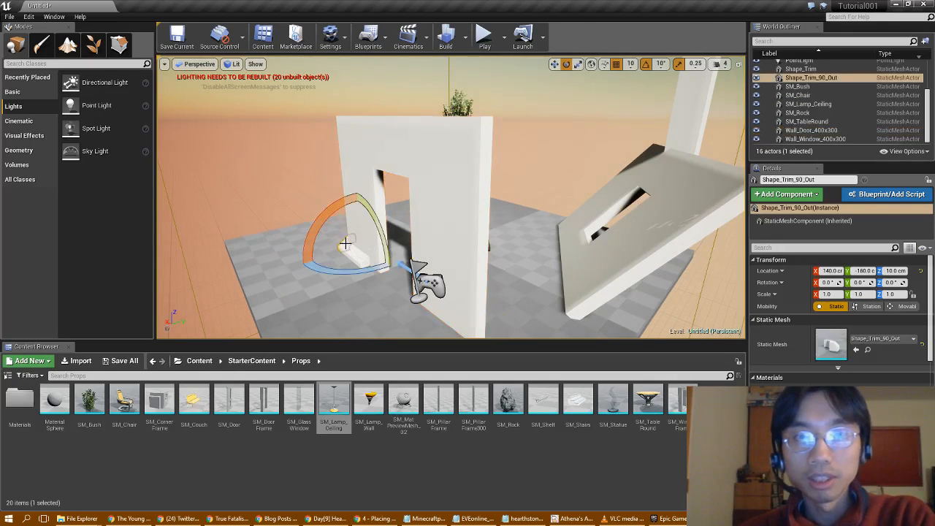
left_click(353, 250, "ctrl")
left_click(440, 210, "ctrl")
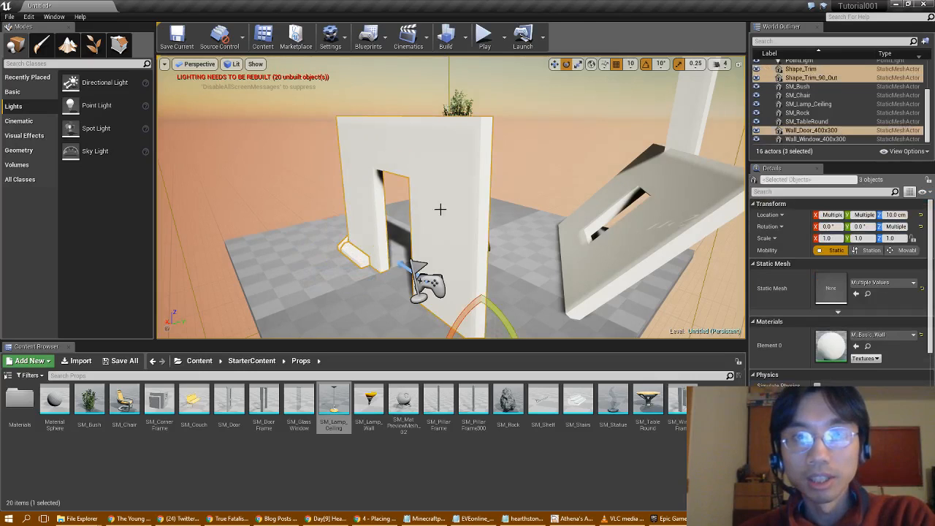
right_click_drag(529, 250, 532, 281)
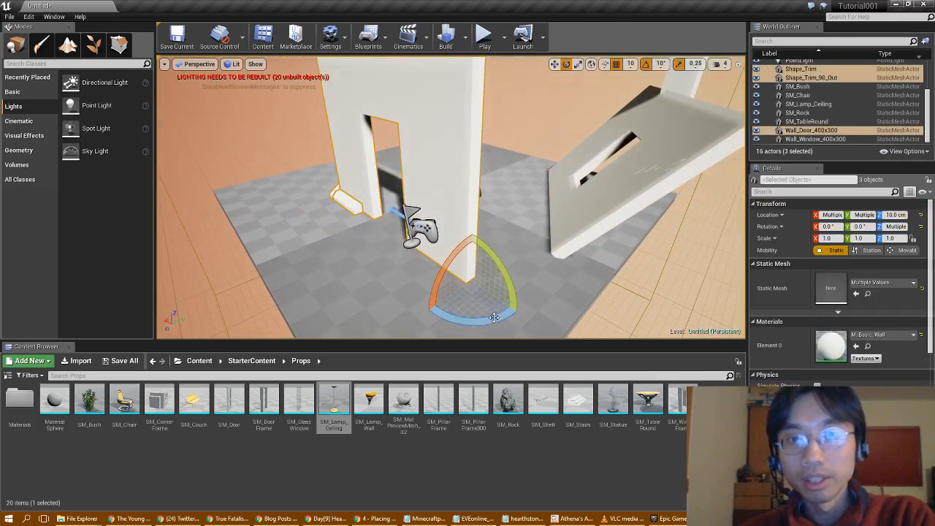
left_click_drag(494, 317, 465, 322)
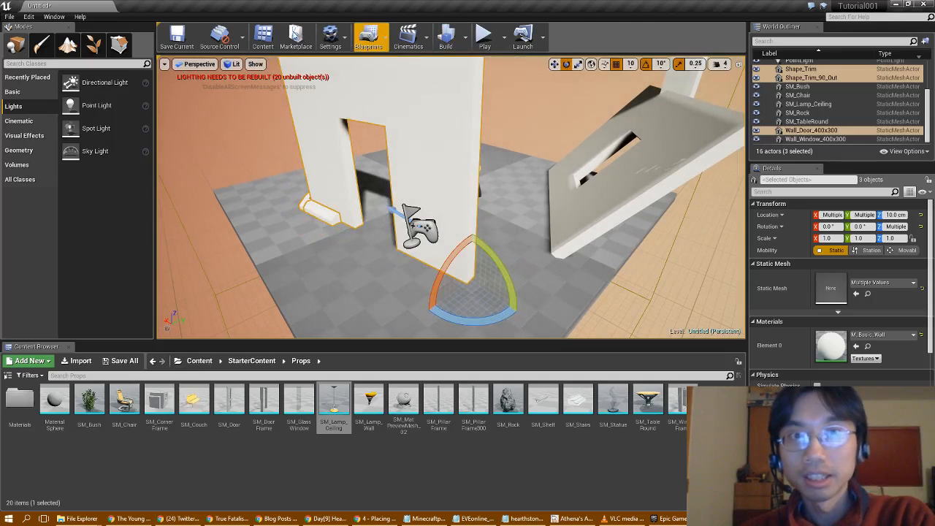
Step: Move the selected door wall and trim pieces horizontally to reposition them on the floor
left_click(554, 64)
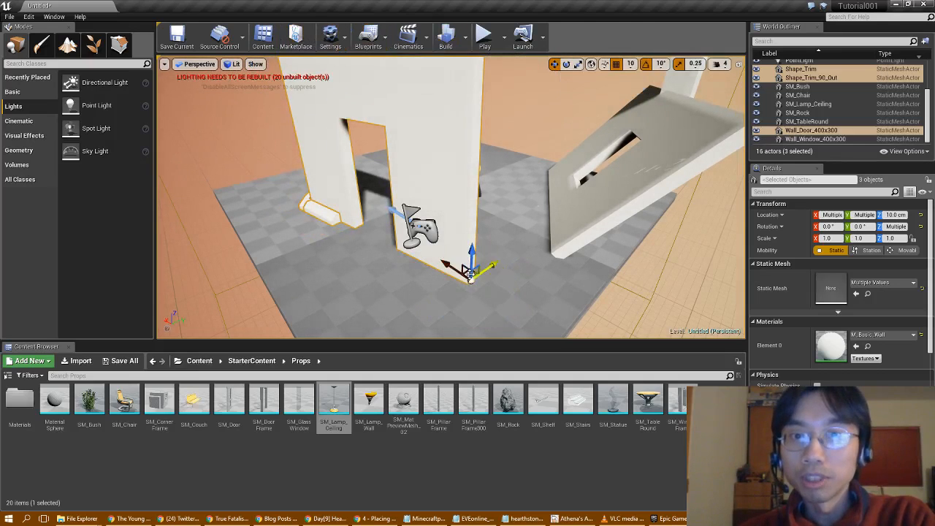
left_click_drag(464, 271, 488, 261)
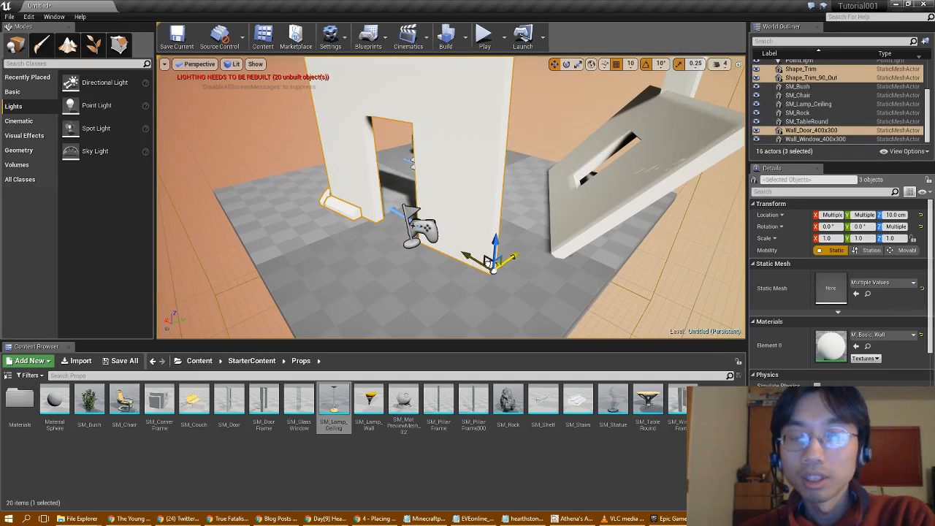
key("a")
right_click_drag(333, 182, 519, 186)
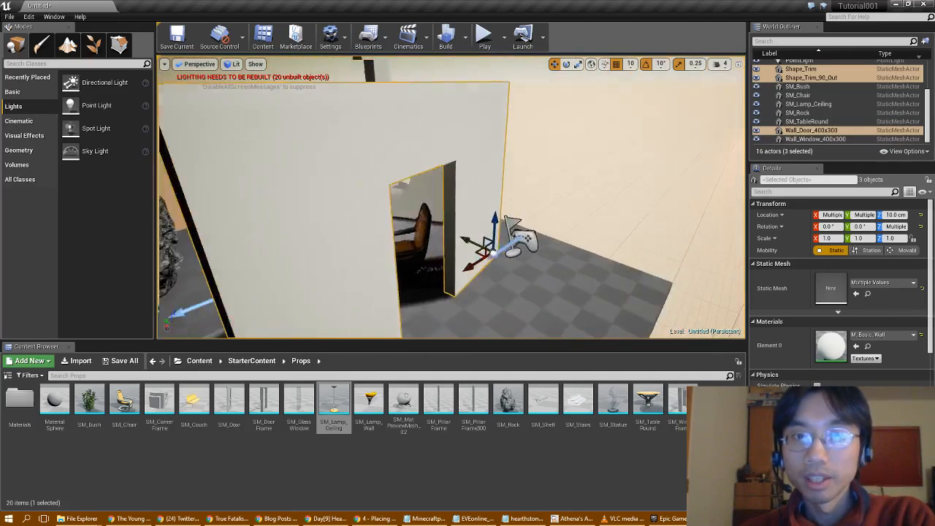
key("s")
right_click_drag(453, 197, 530, 208)
key("w")
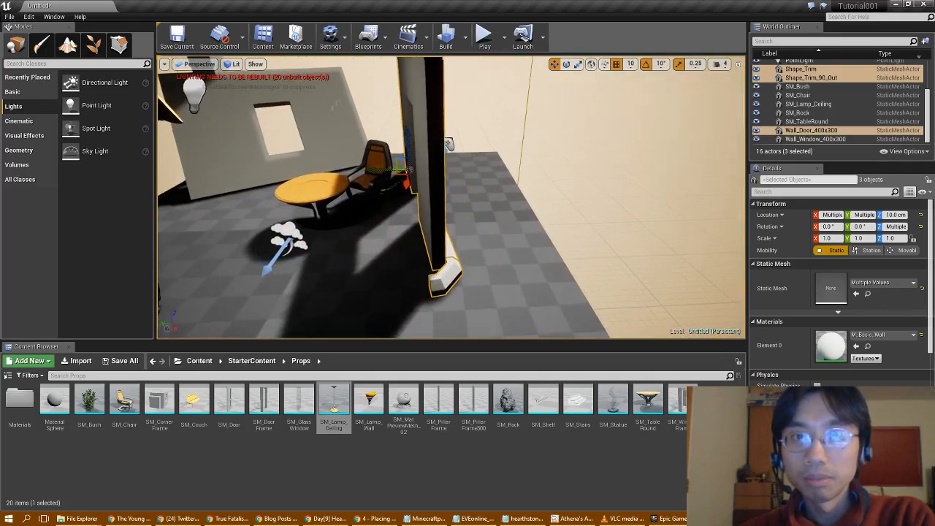
left_click_drag(401, 173, 415, 188)
right_click_drag(418, 191, 351, 191)
key("d")
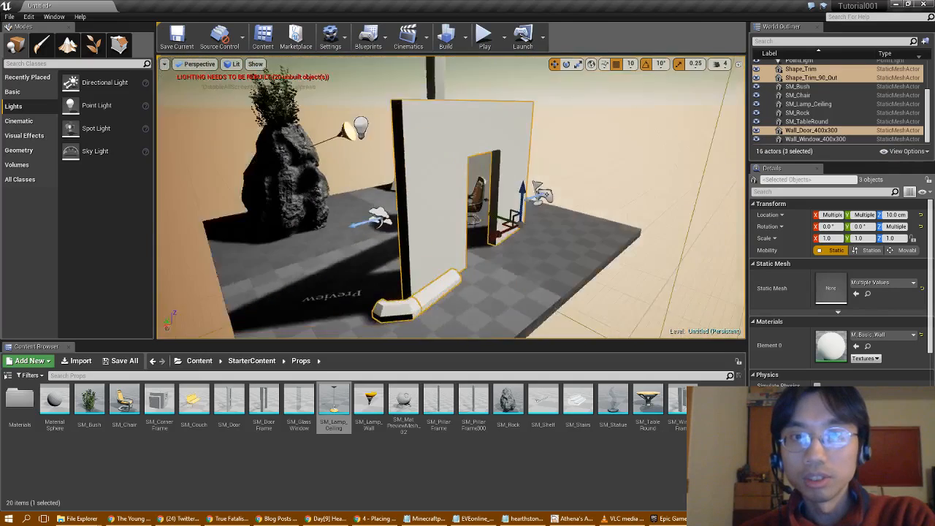
key("d")
right_click_drag(515, 239, 380, 235)
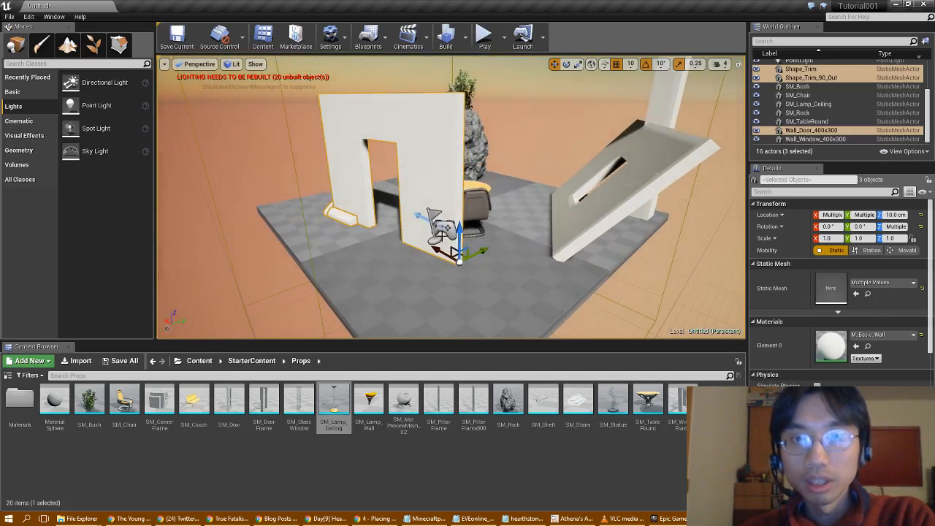
left_click(440, 231)
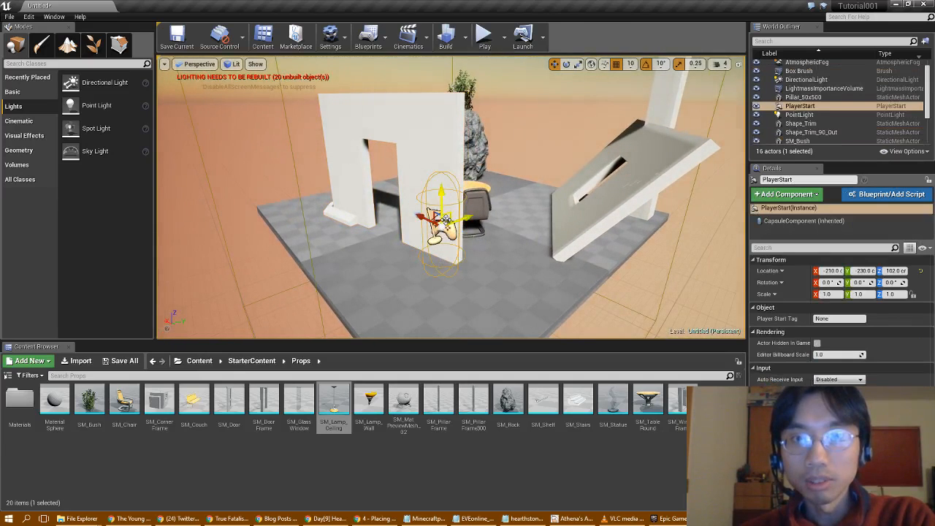
left_click_drag(445, 220, 445, 208)
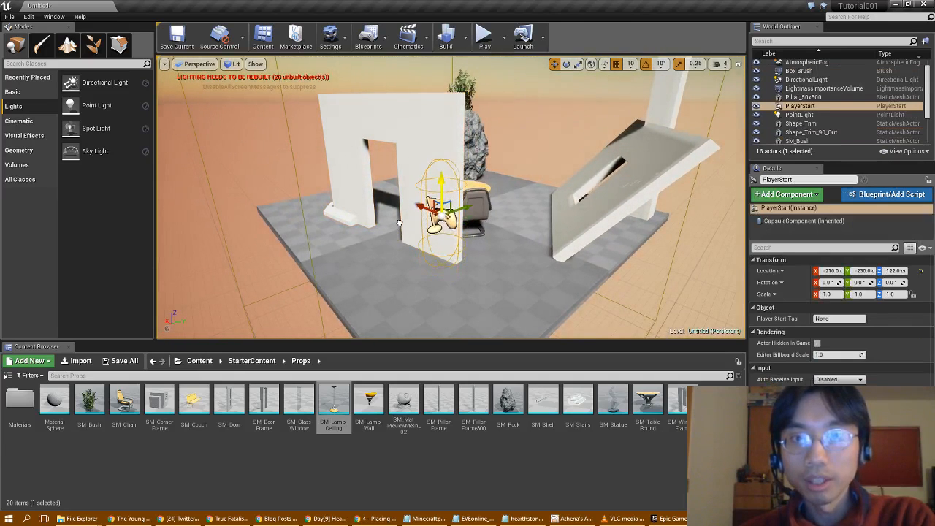
key("ctrl+z")
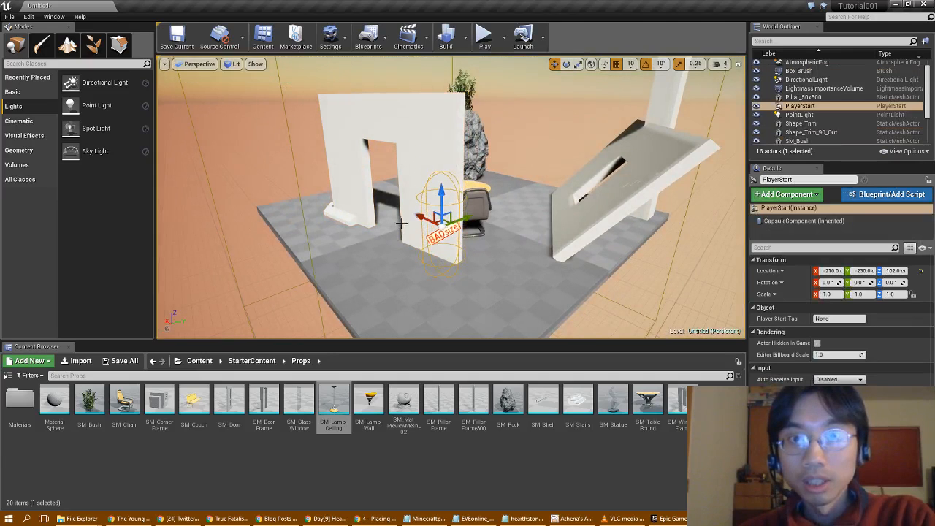
key("ctrl+z")
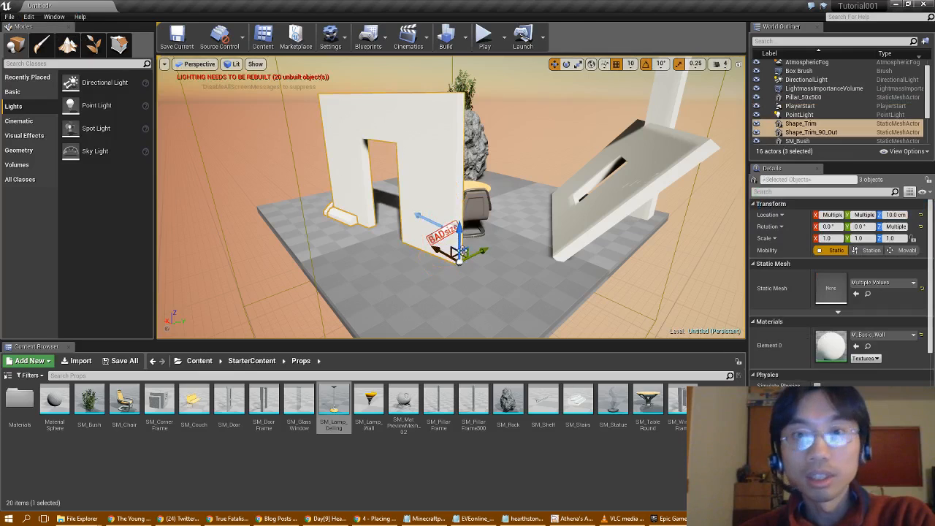
Step: Move the player start out of the door wall to X -220, Y -310, in front of the doorway
left_click(445, 223)
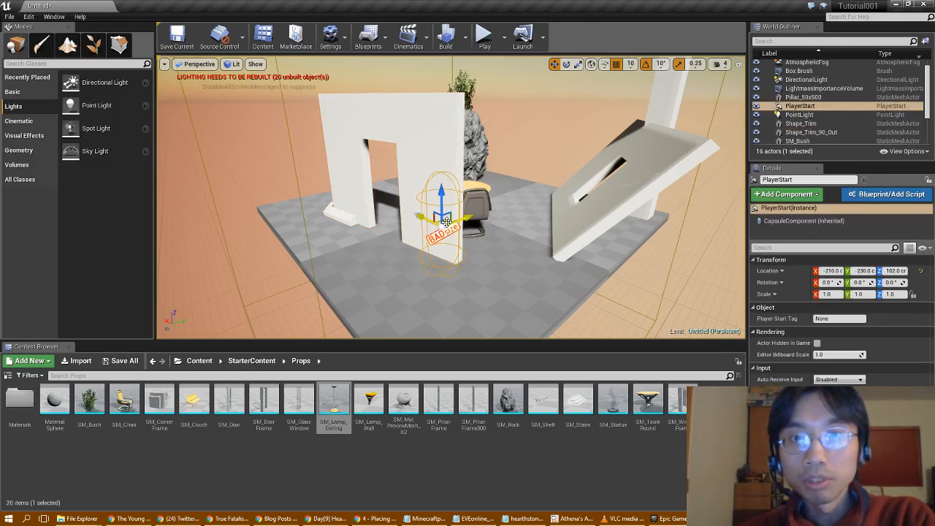
left_click_drag(446, 217, 410, 244)
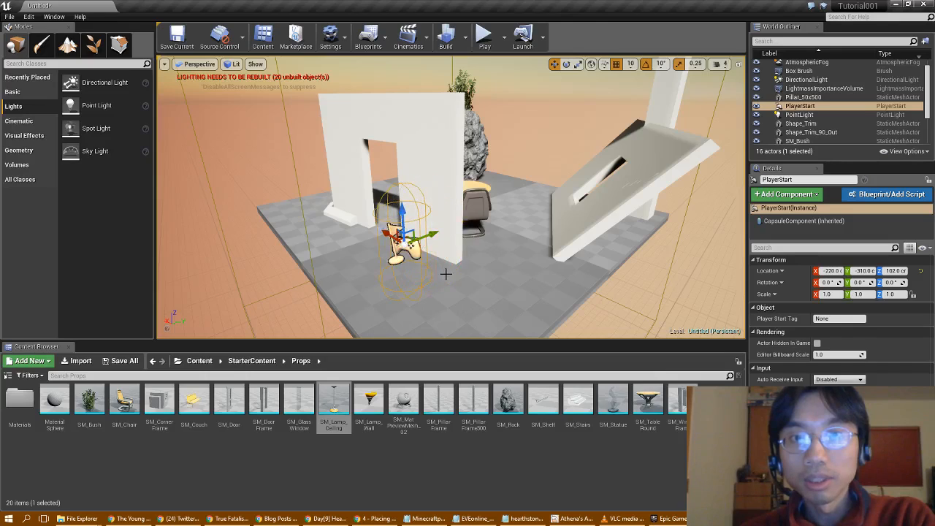
mouse_move(302, 229)
right_mouse_down()
mouse_move(398, 250)
mouse_move(438, 237)
mouse_move(511, 239)
mouse_move(508, 263)
mouse_move(493, 248)
right_mouse_up()
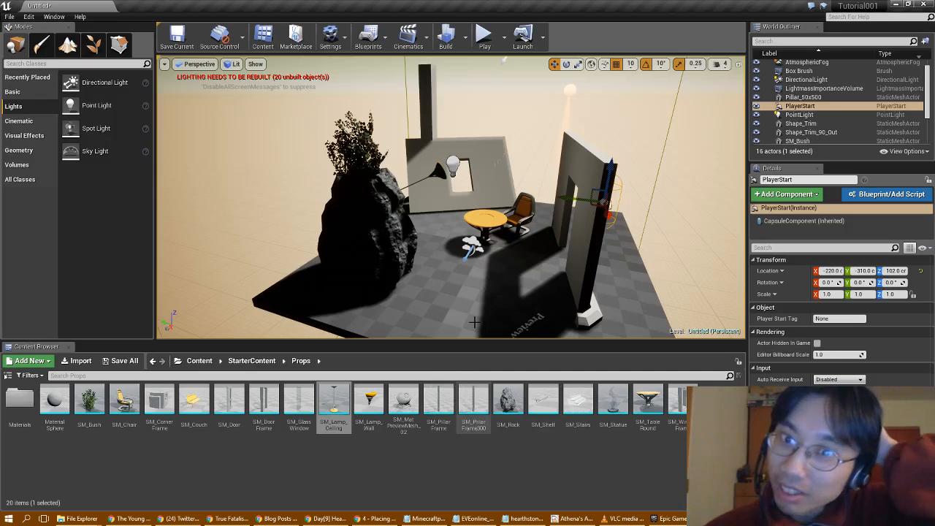
mouse_move(475, 280)
right_mouse_down()
mouse_move(483, 304)
mouse_move(484, 267)
right_mouse_up()
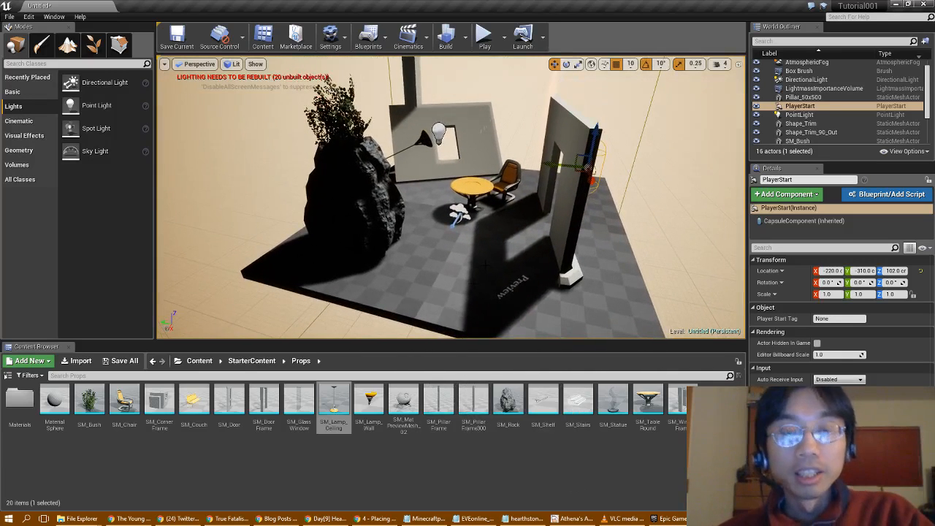
Step: Switch to the browser, go to the guide's "5 - Editing Placed Actors" page and read its first steps
left_click(374, 519)
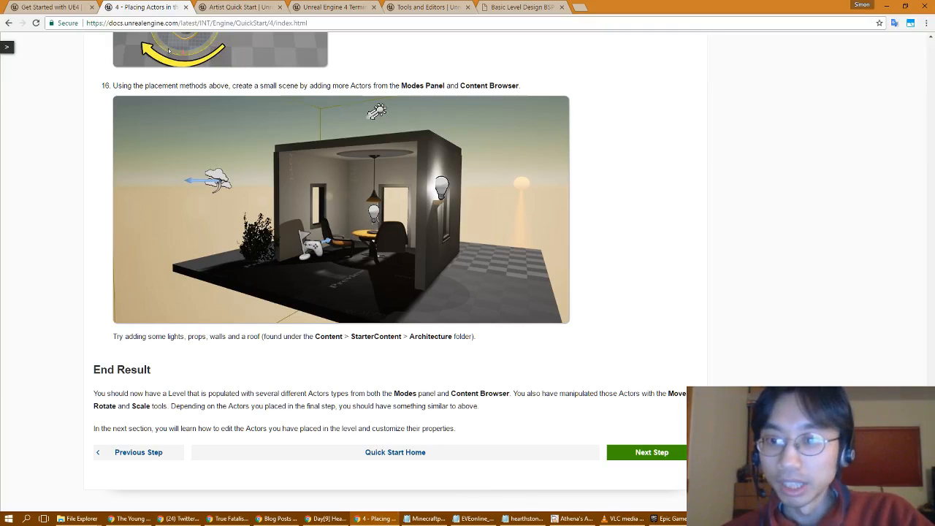
left_click(656, 453)
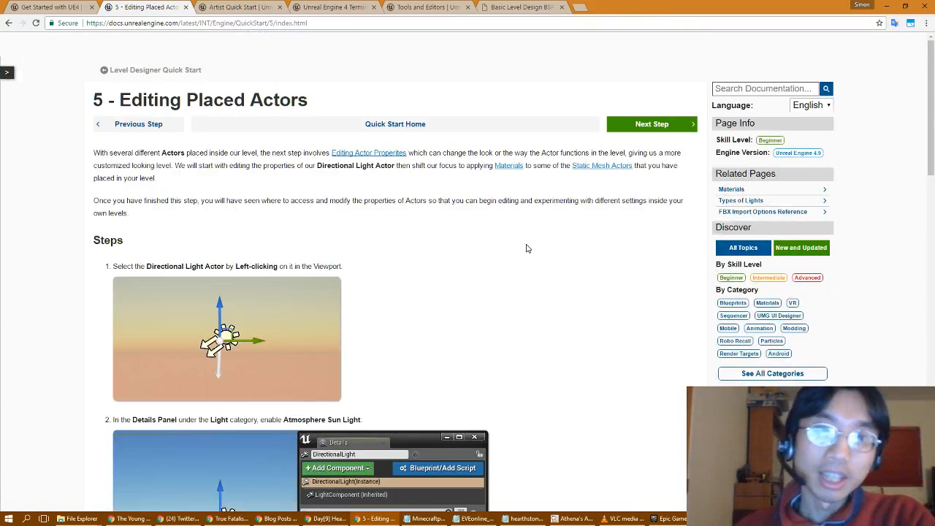
scroll(527, 248, "down", 1)
scroll(528, 249, "up", 1)
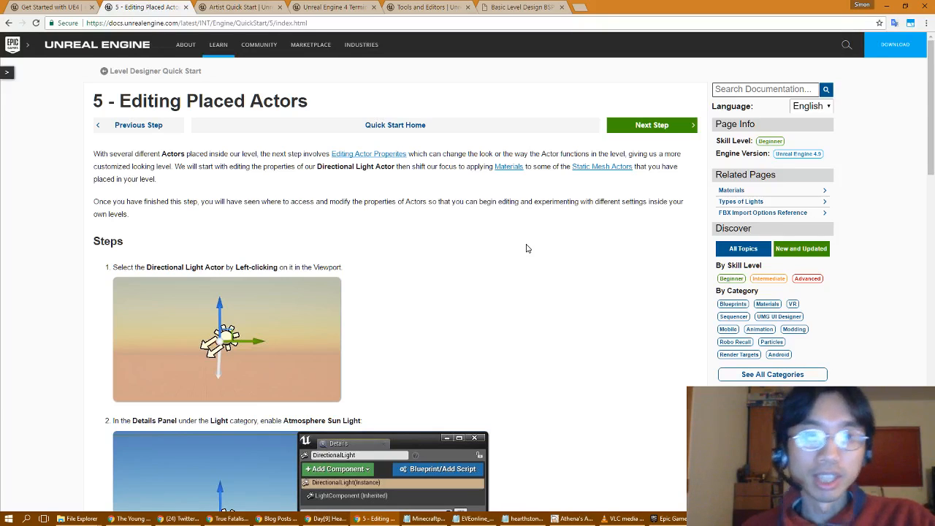
scroll(555, 267, "down", 2)
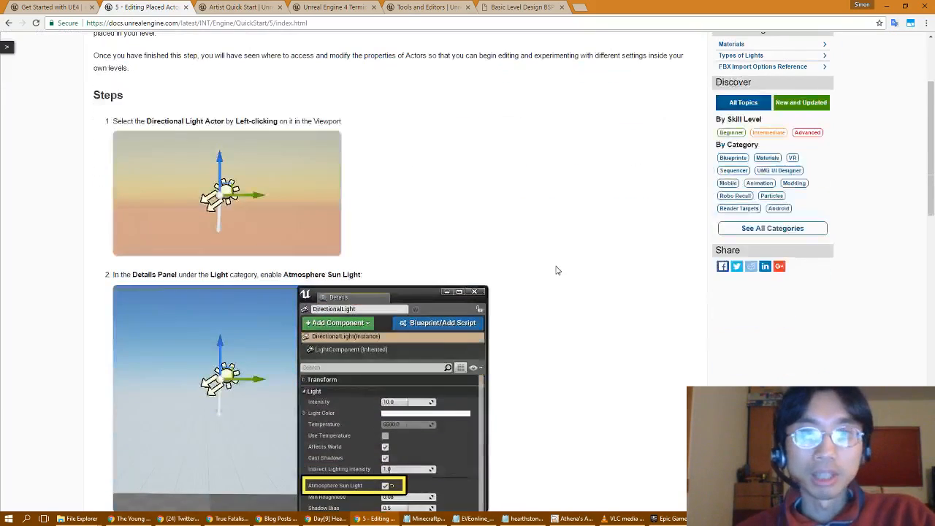
Step: Switch back to the Unreal Editor and select the directional light above the scene
left_click(718, 519)
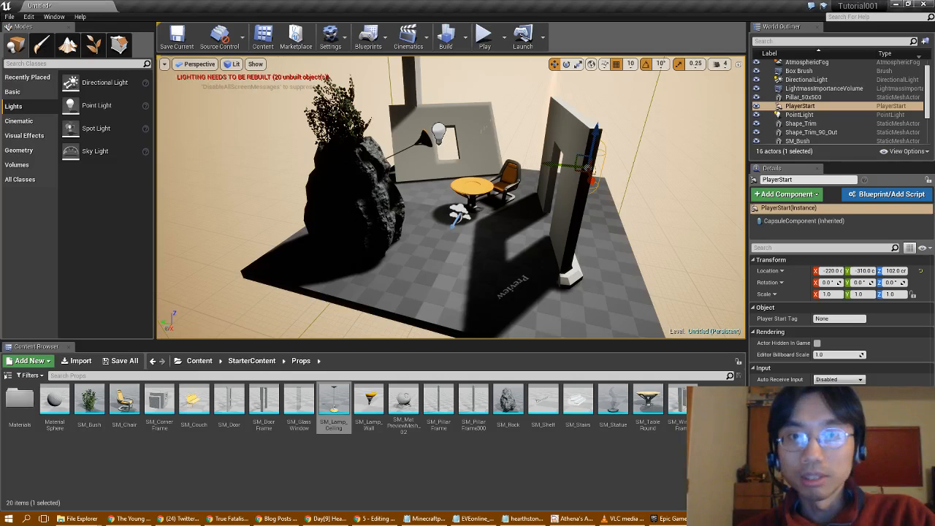
right_click_drag(457, 204, 504, 137)
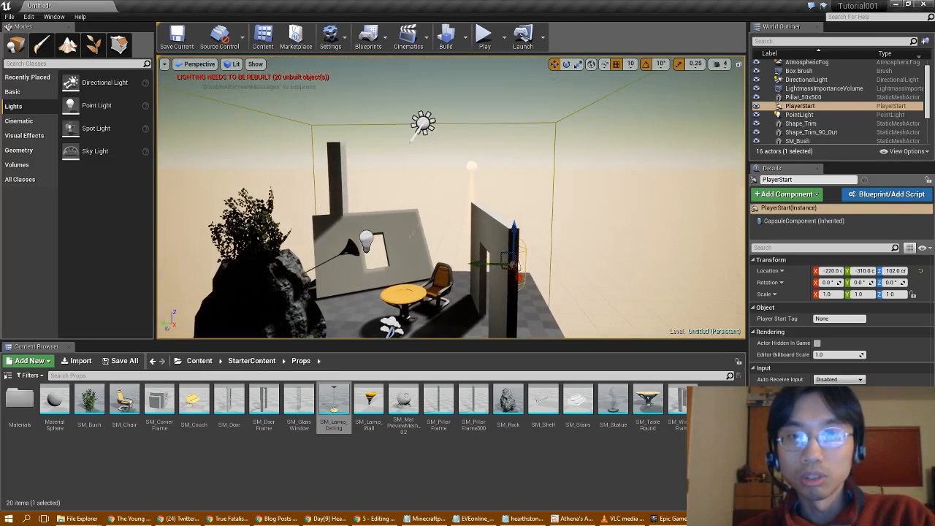
left_click(431, 125)
left_click(423, 124)
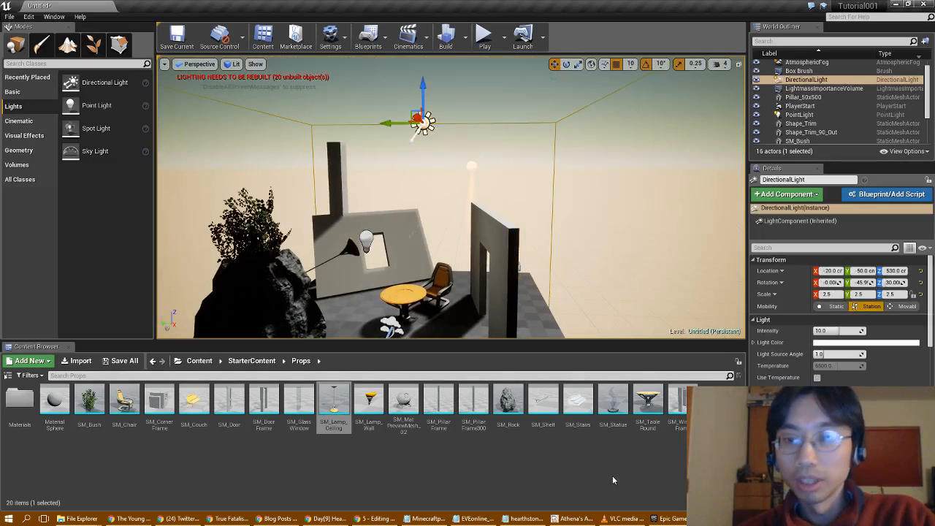
Step: Switch to the browser, read the guide's step on enabling Atmosphere Sun Light, and switch back to the Unreal Editor
left_click(374, 518)
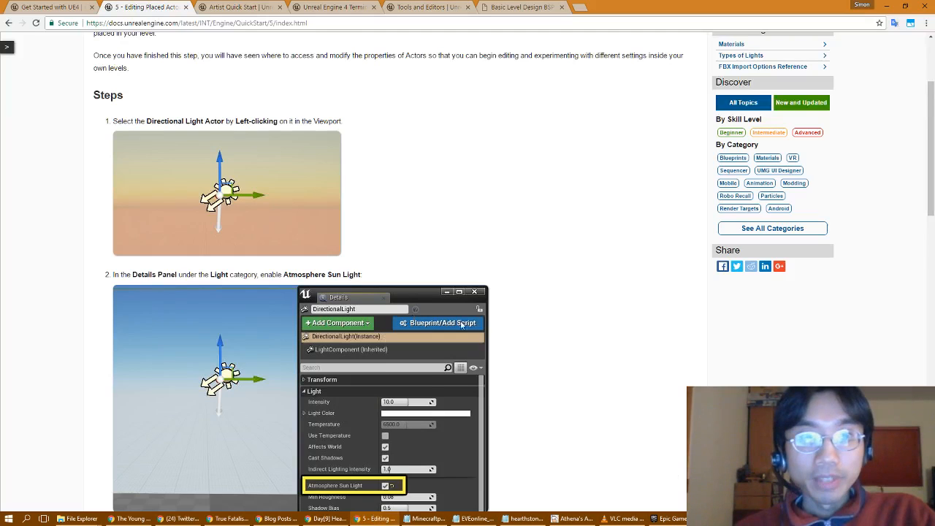
scroll(462, 325, "down", 2)
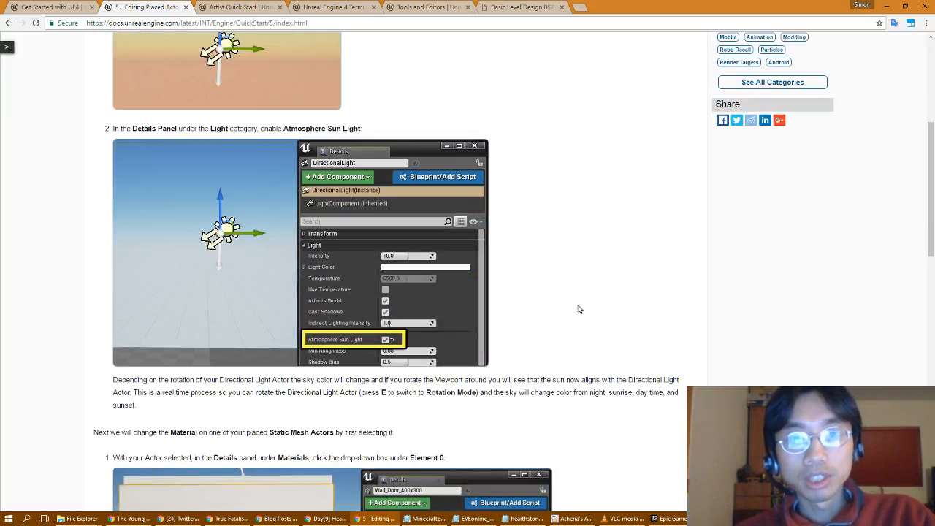
key("alt+Tab")
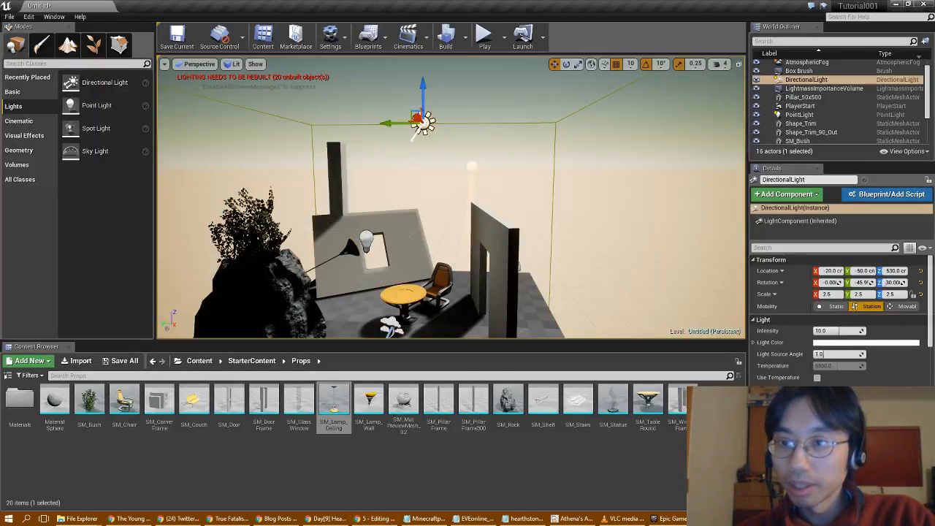
Step: Look through the directional light's properties for the Atmosphere Sun Light option
scroll(839, 282, "down", 3)
scroll(839, 314, "down", 3)
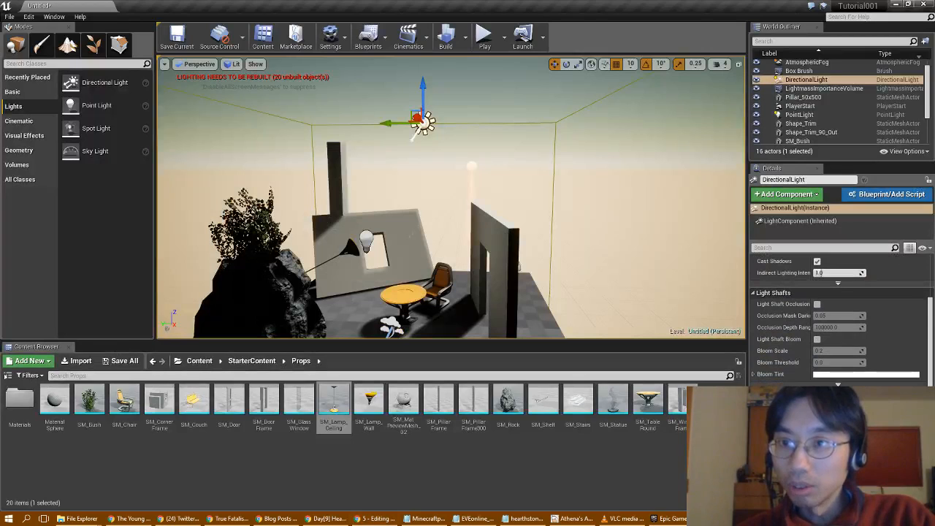
scroll(839, 314, "down", 3)
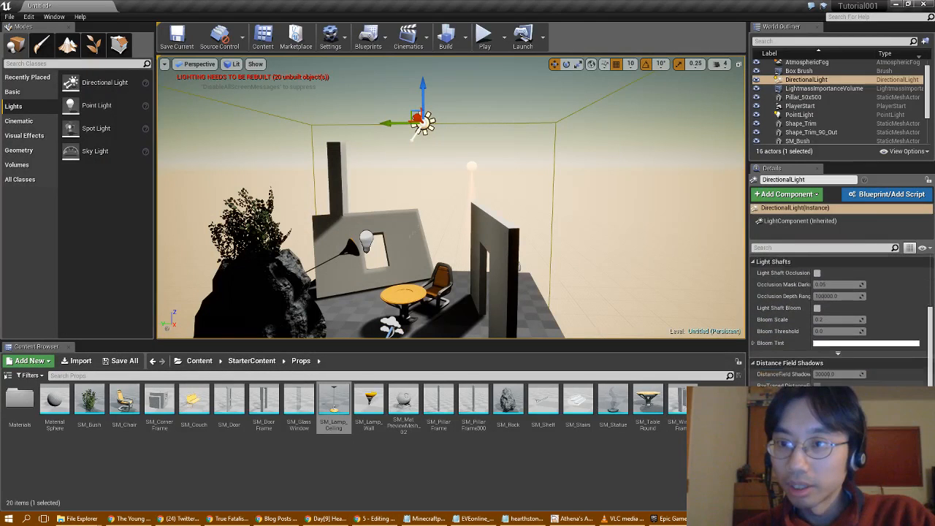
scroll(838, 315, "down", 3)
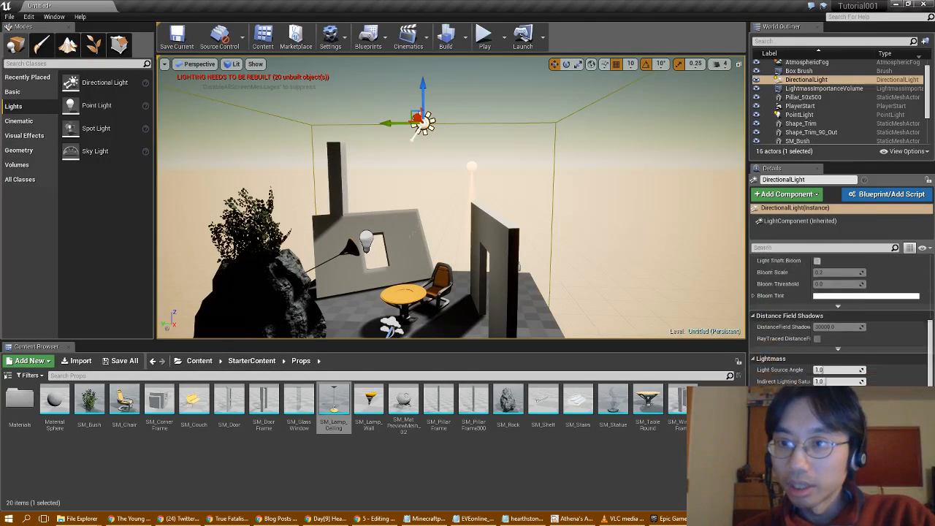
scroll(839, 314, "down", 8)
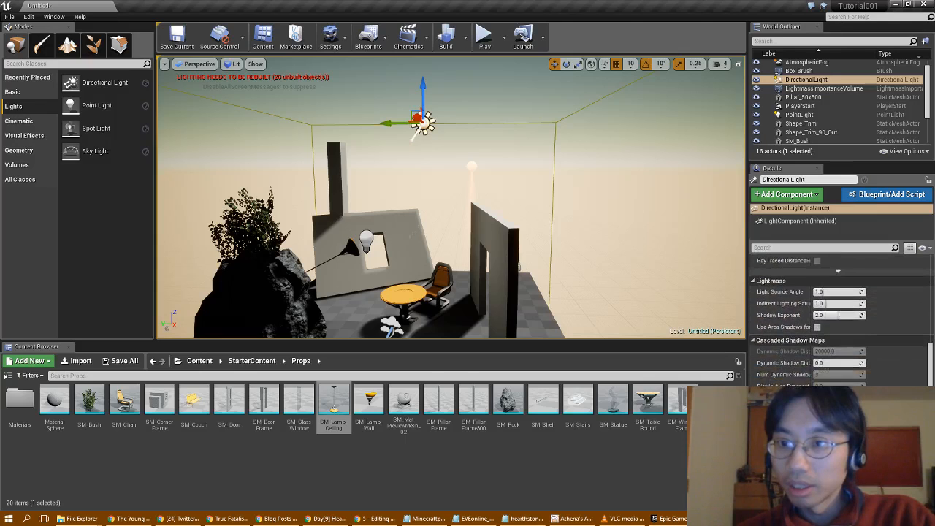
scroll(839, 314, "down", 9)
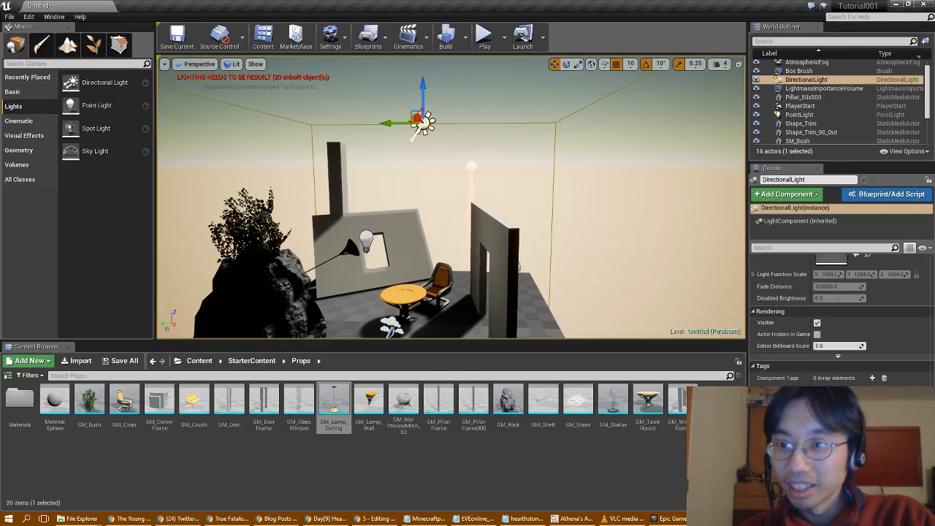
left_click_drag(932, 464, 933, 300)
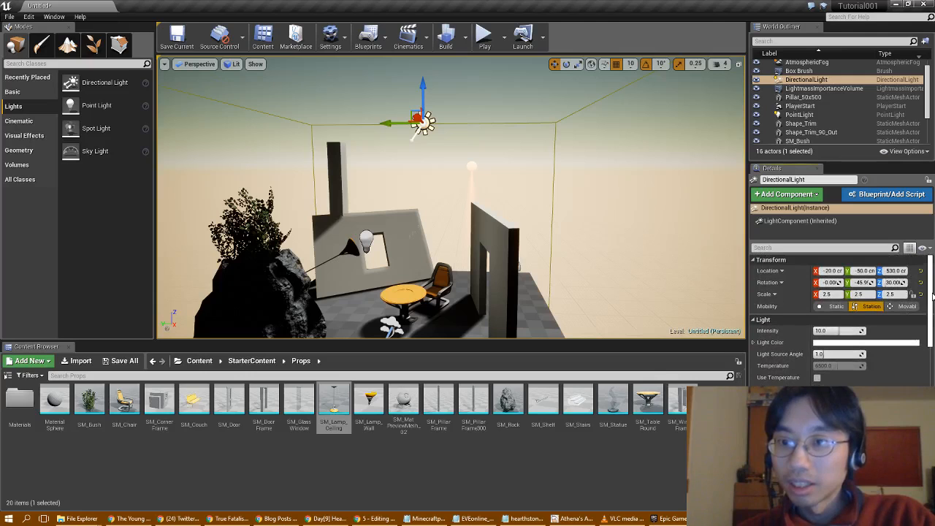
Step: Recheck the option in the browser guide, return to the Unreal Editor and enable Atmosphere Sun Light on the directional light
left_click(370, 519)
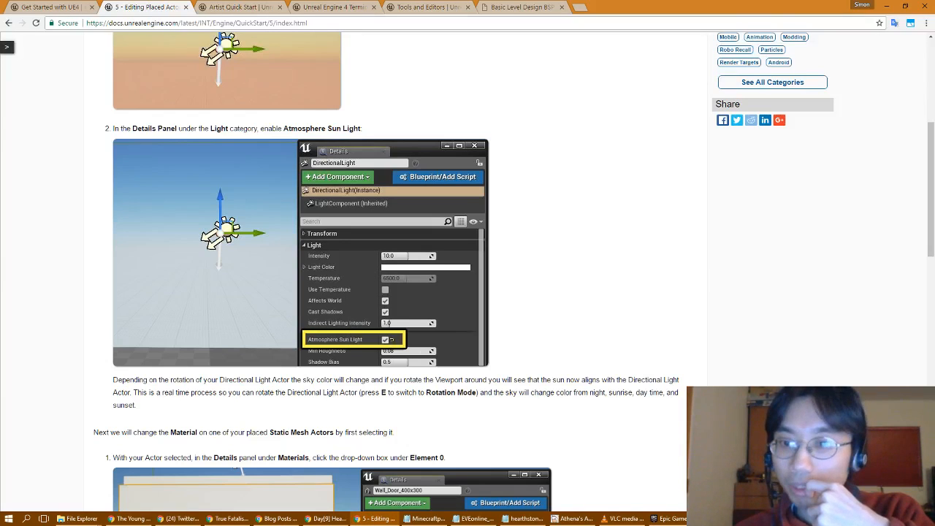
key("alt+Tab")
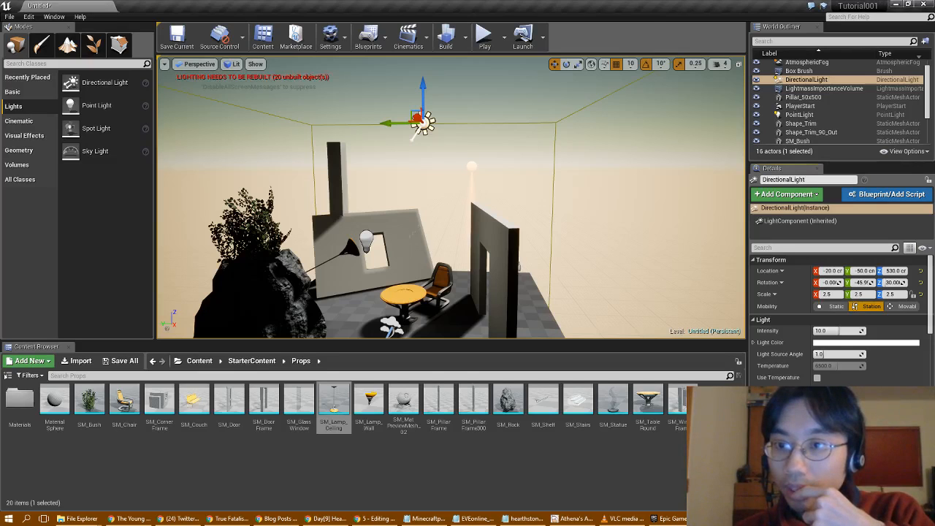
scroll(840, 321, "down", 2)
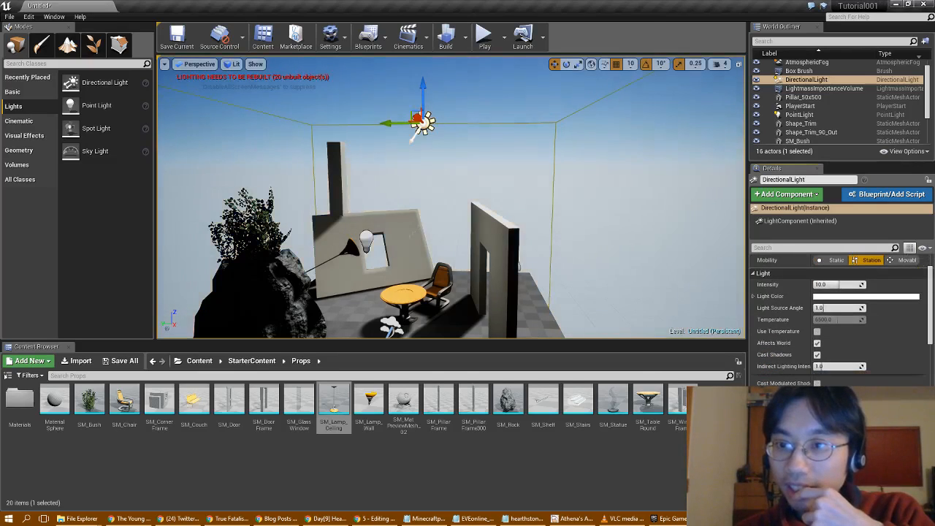
scroll(840, 318, "down", 3)
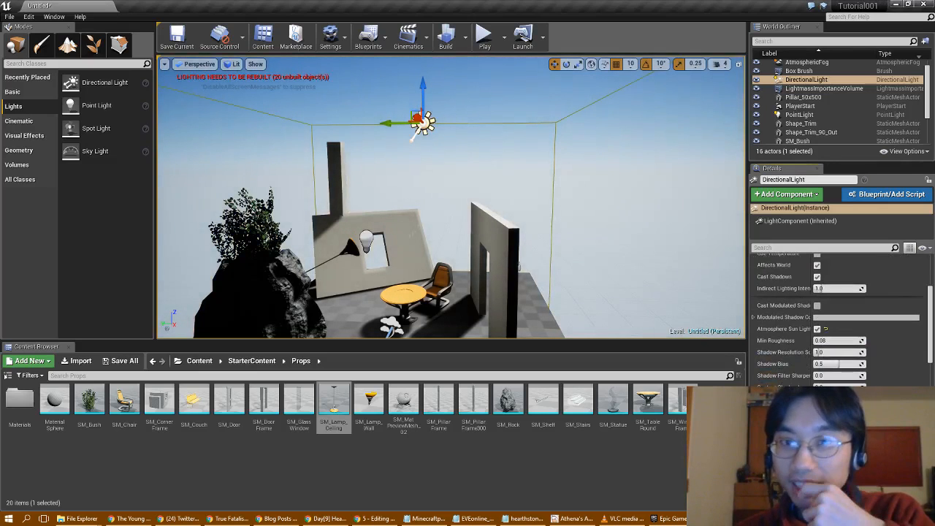
left_click(818, 329)
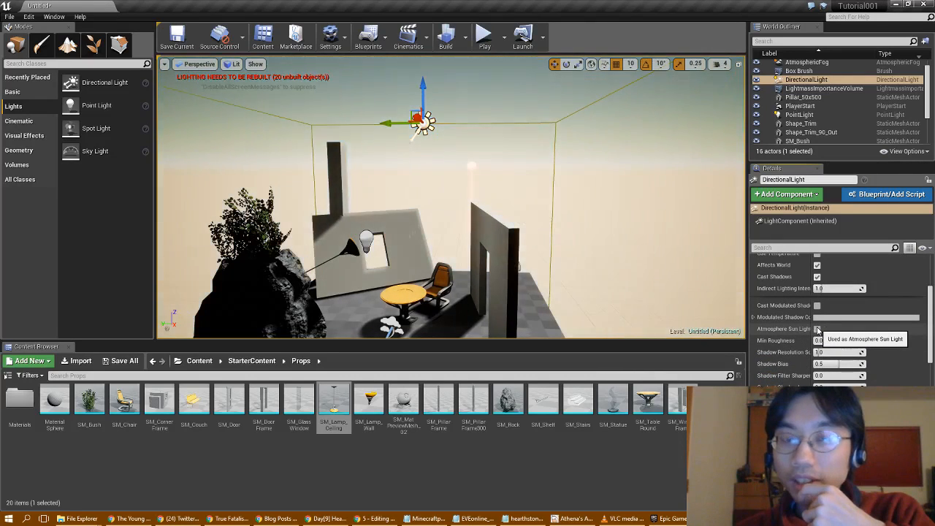
left_click(817, 329)
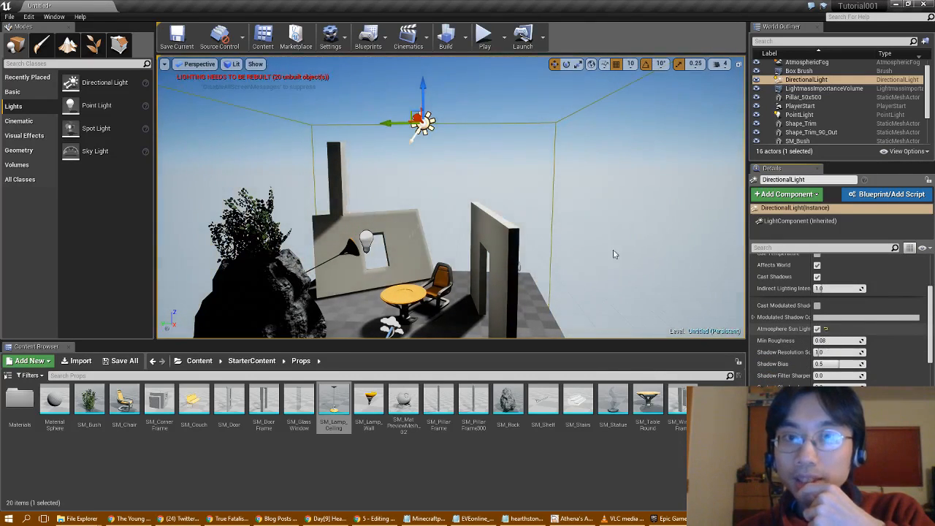
Step: Look up at the sun in the sky, and return the view to the directional light and the scene
right_click_drag(561, 223, 560, 143)
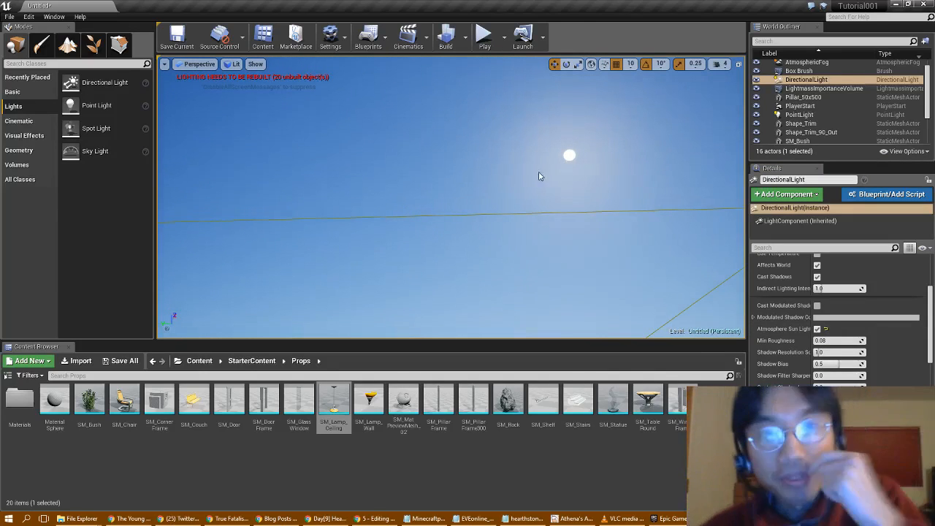
key("f")
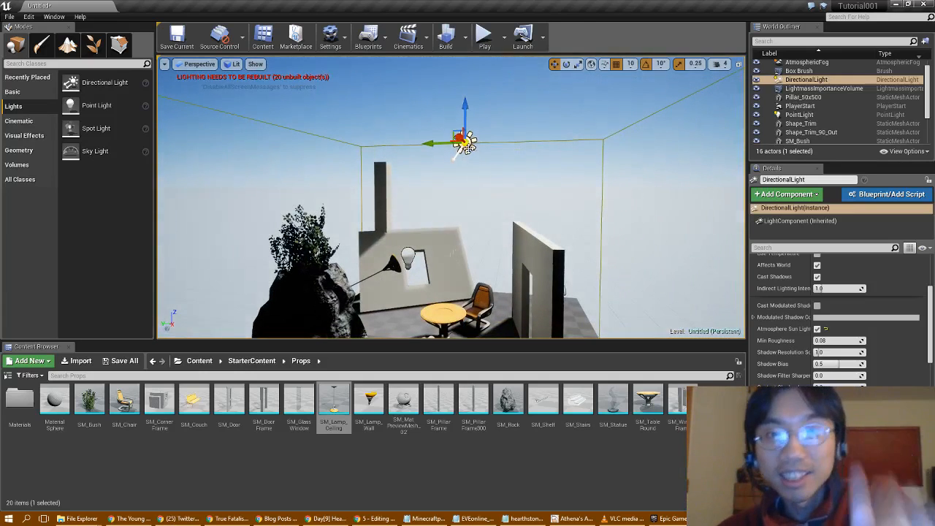
right_click_drag(503, 163, 499, 219)
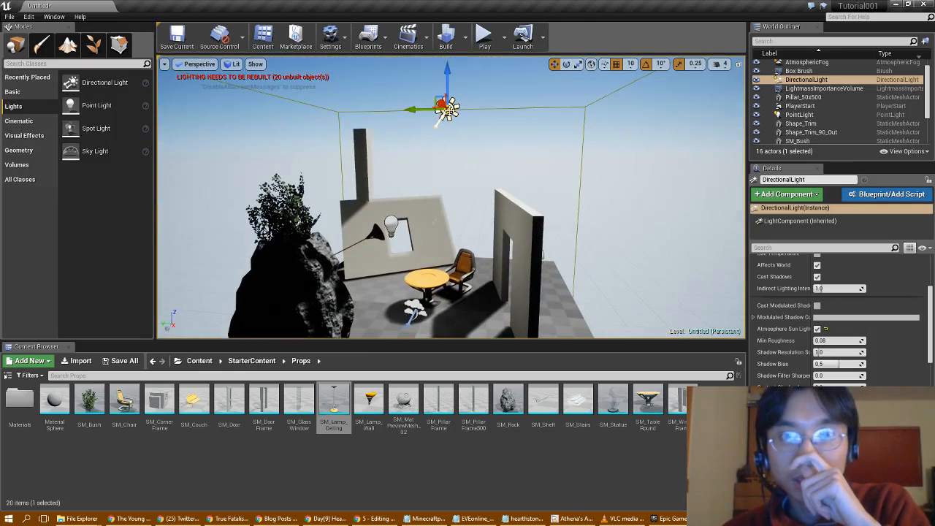
Step: Rotate the directional light about 40 degrees around its green axis, with the transform gizmo in local space
left_click(566, 63)
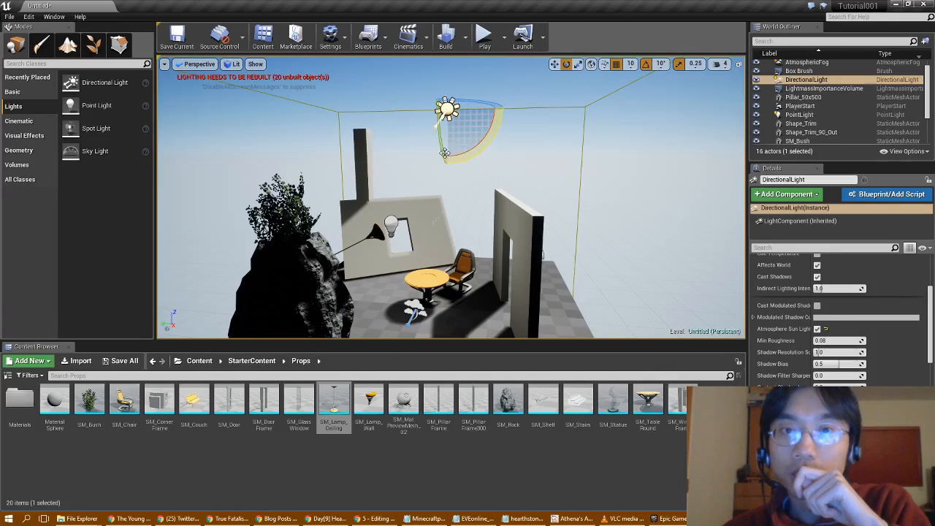
right_click_drag(383, 123, 444, 70)
left_click(595, 67)
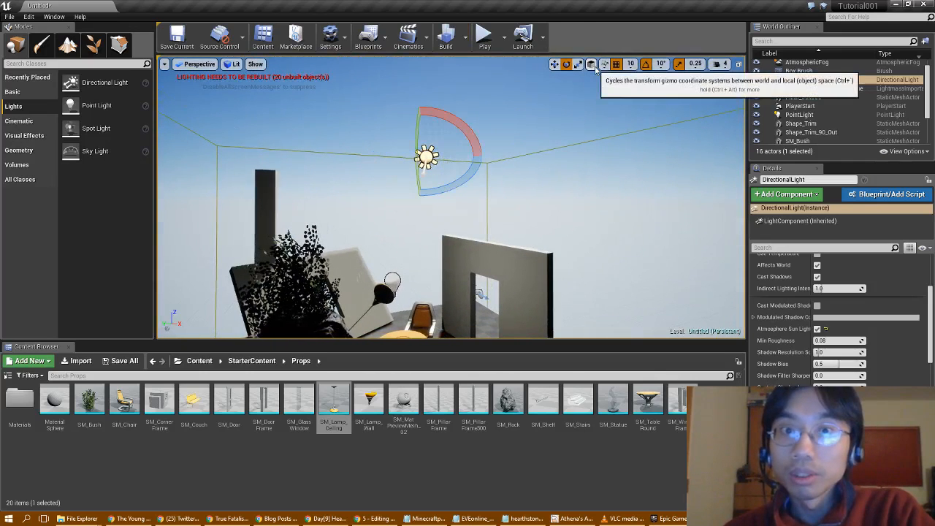
right_click_drag(481, 184, 538, 183)
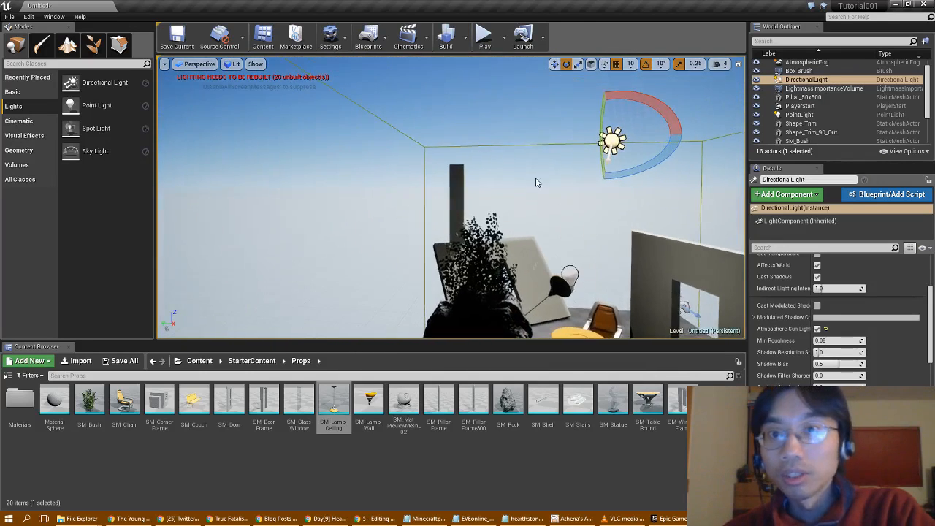
left_click_drag(604, 164, 647, 176)
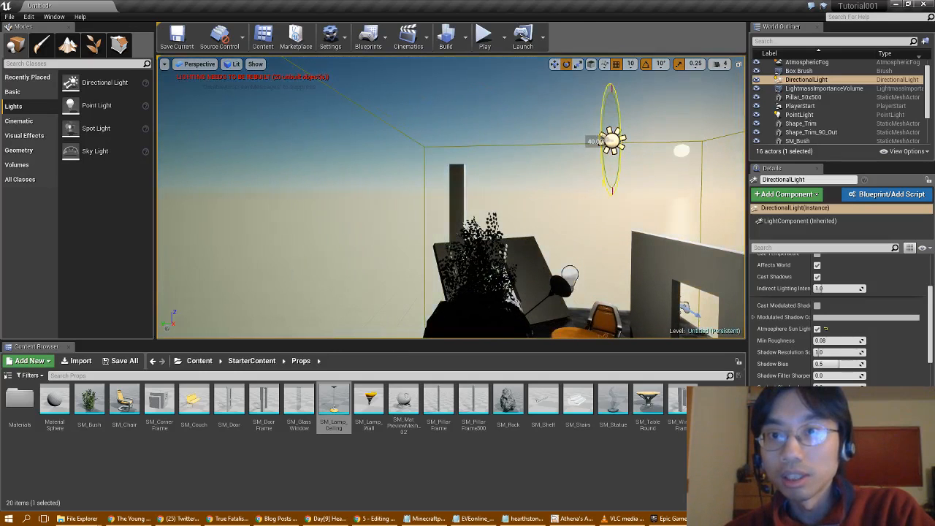
Step: Rotate the directional light further around its green axis to raise the sun and brighten the sky
key("d")
mouse_move(614, 251)
right_mouse_down()
mouse_move(623, 303)
mouse_move(592, 307)
mouse_move(618, 297)
mouse_move(626, 269)
mouse_move(622, 286)
mouse_move(612, 287)
mouse_move(624, 287)
mouse_move(631, 251)
right_mouse_up()
key("a")
key("a")
key("d")
key("a")
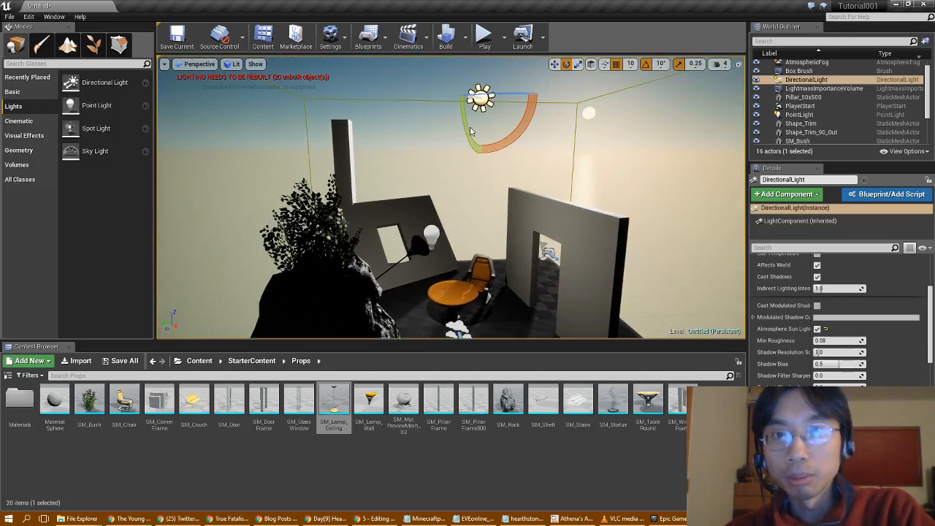
left_click_drag(474, 136, 475, 150)
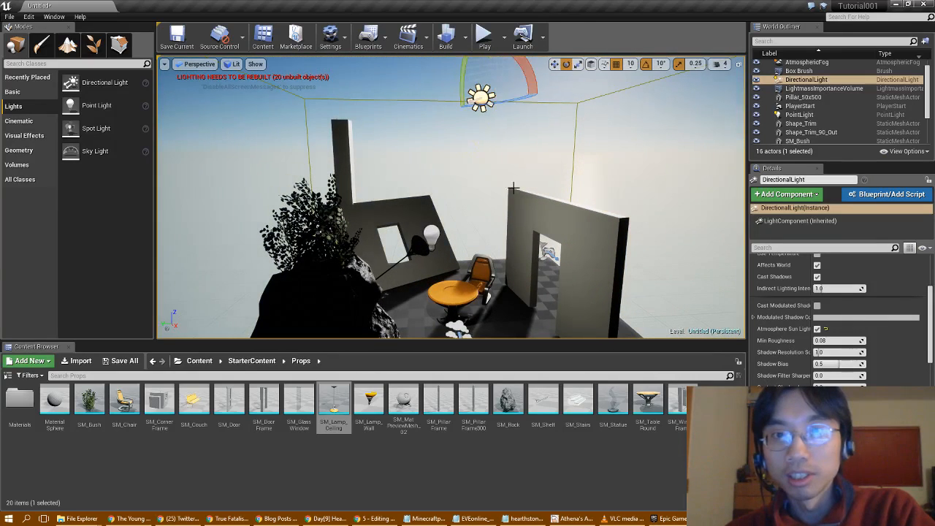
Step: Rotate the directional light about -70 degrees around its blue axis to swing the sun sideways
right_click_drag(511, 186, 472, 249)
key("d")
key("f")
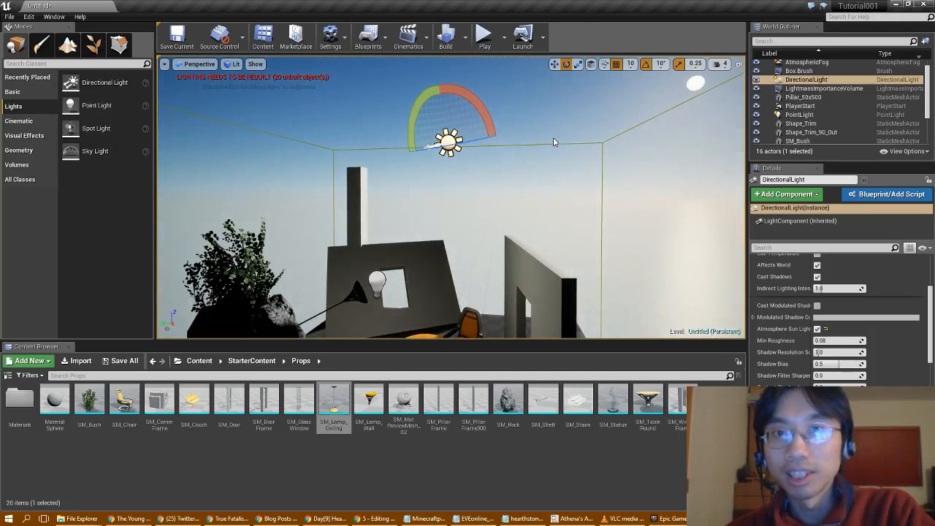
key("a")
right_click_drag(524, 195, 555, 133)
key("d")
key("a")
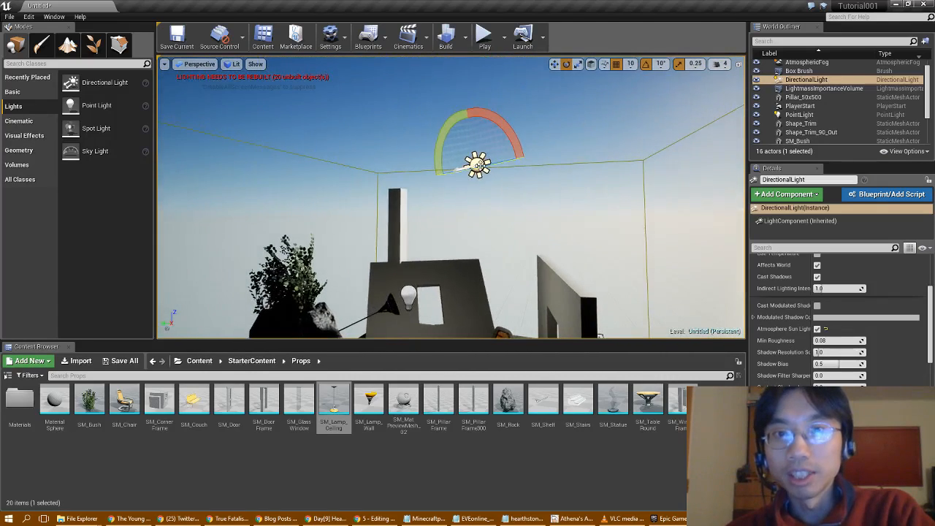
left_click_drag(483, 166, 548, 158)
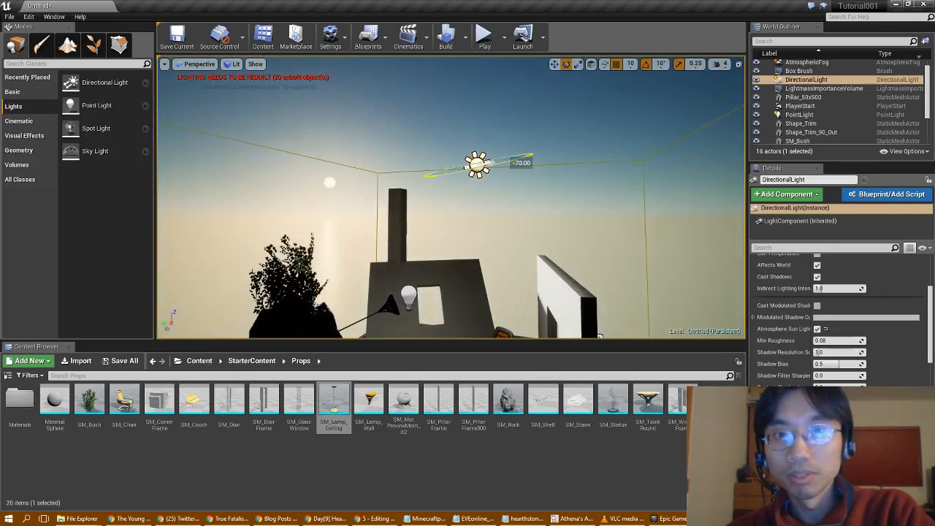
Step: View the light from a higher angle and rotate it about 10 degrees around its green axis
right_click_drag(480, 212, 461, 231)
key("d")
key("e")
key("q")
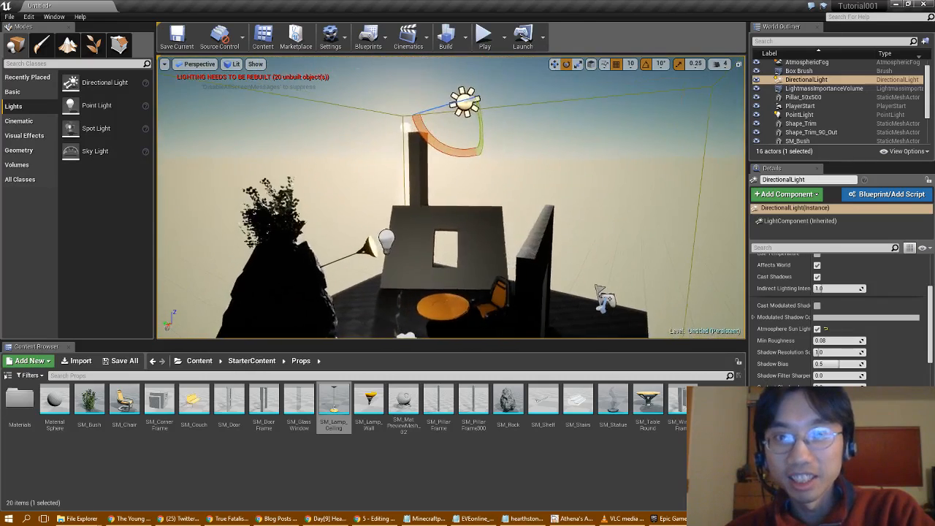
mouse_move(490, 160)
left_mouse_down()
mouse_move(504, 159)
mouse_move(497, 150)
mouse_move(504, 160)
left_mouse_up()
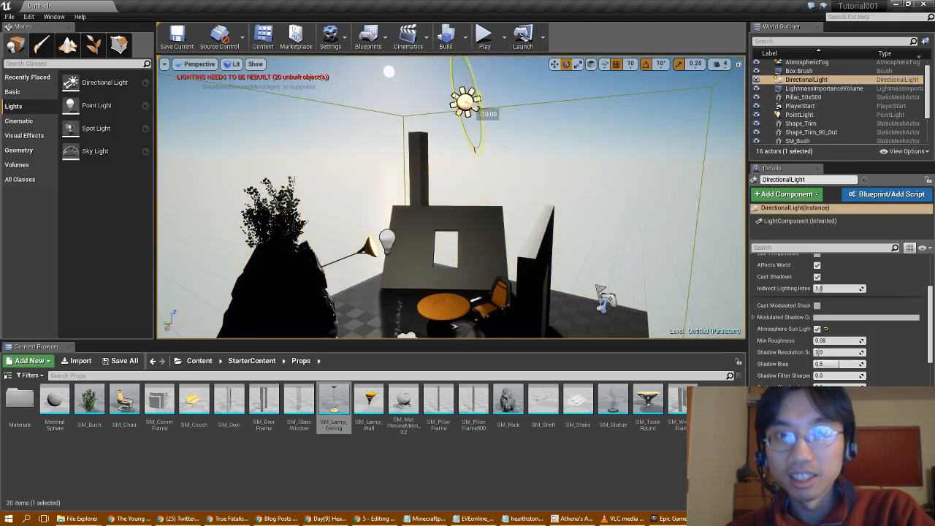
Step: Undo the last two rotations of the directional light
right_click_drag(505, 160, 459, 178)
key("a")
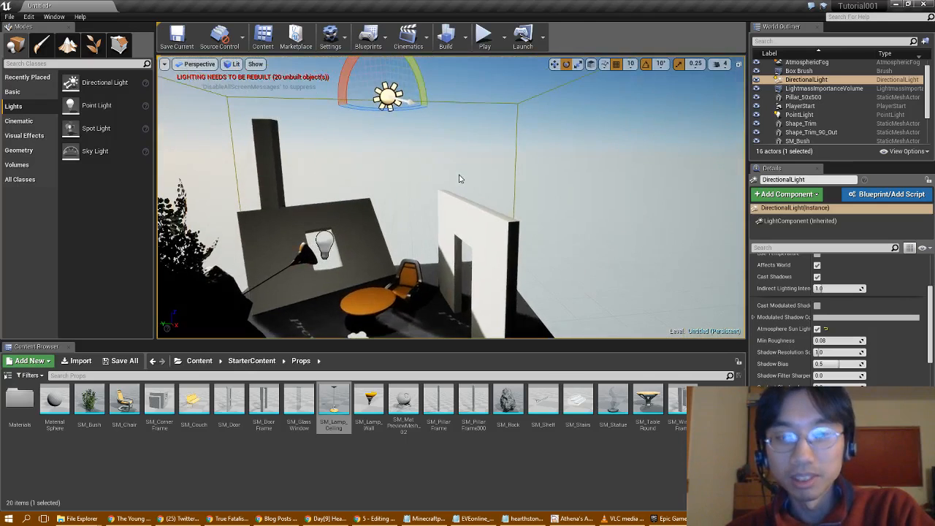
key("ctrl+z")
key("ctrl+z")
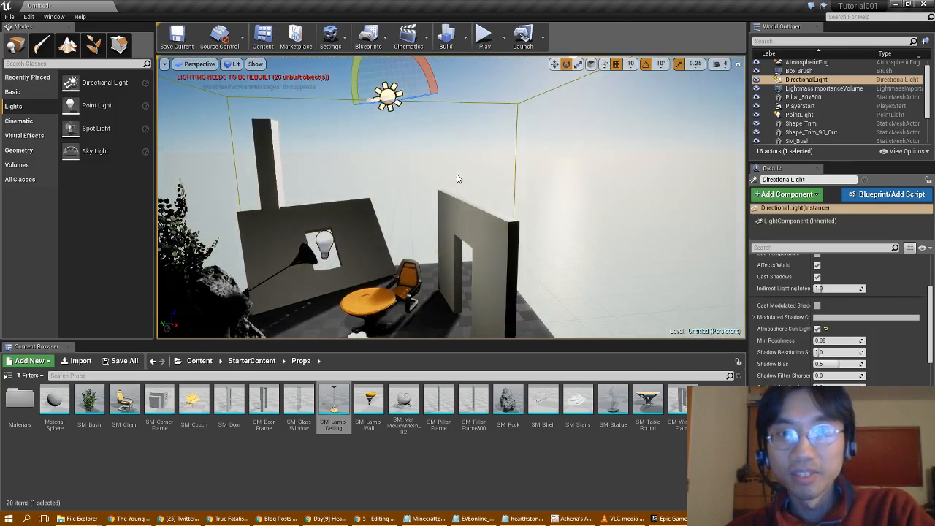
Step: Examine the scene's lighting and shadows from other sides, and look over the directional light's Light properties
key("d")
right_click_drag(504, 131, 408, 179)
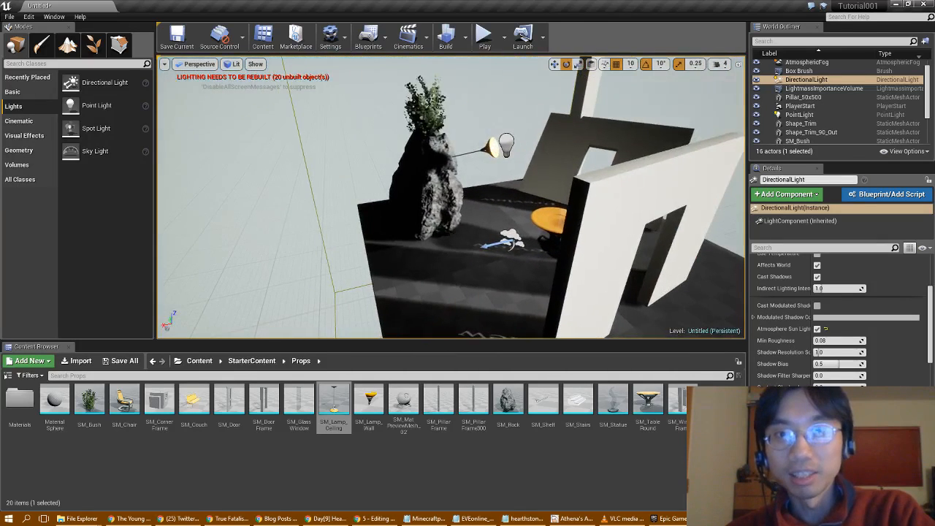
right_click_drag(504, 146, 455, 152)
key("s")
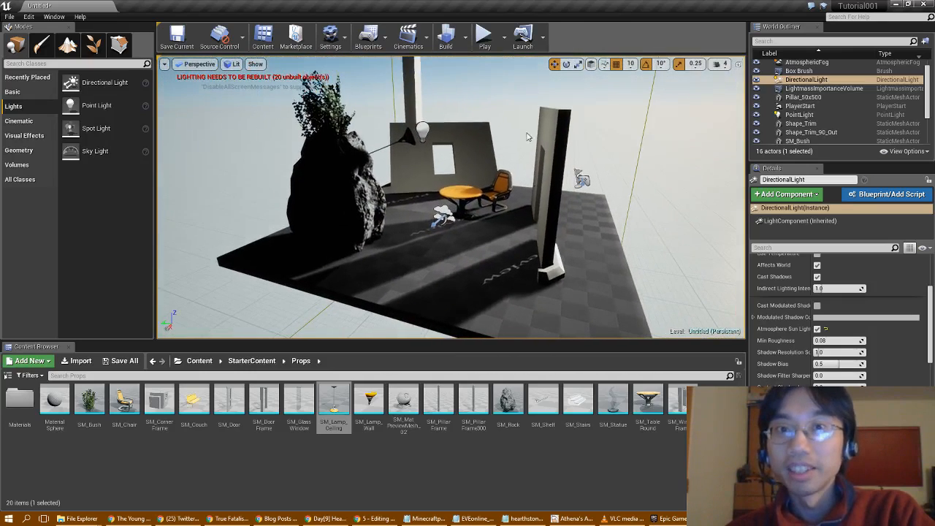
mouse_move(359, 518)
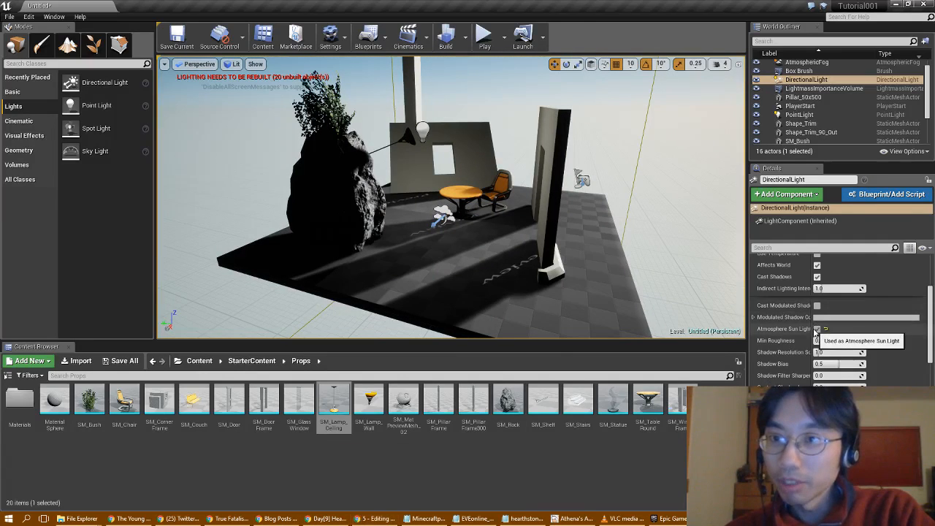
scroll(855, 343, "up", 5)
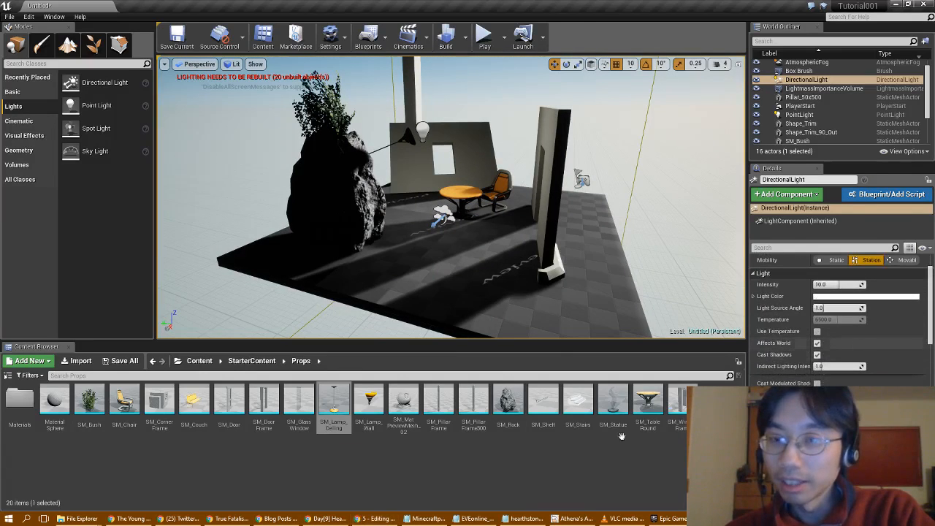
Step: Switch to the quick start guide in the browser and read how to change a static mesh actor's material
left_click(372, 518)
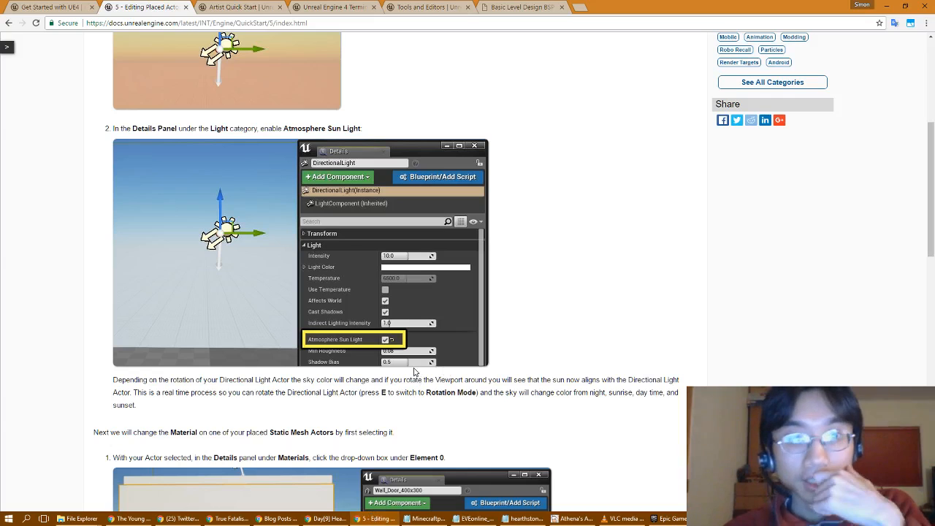
scroll(407, 370, "down", 2)
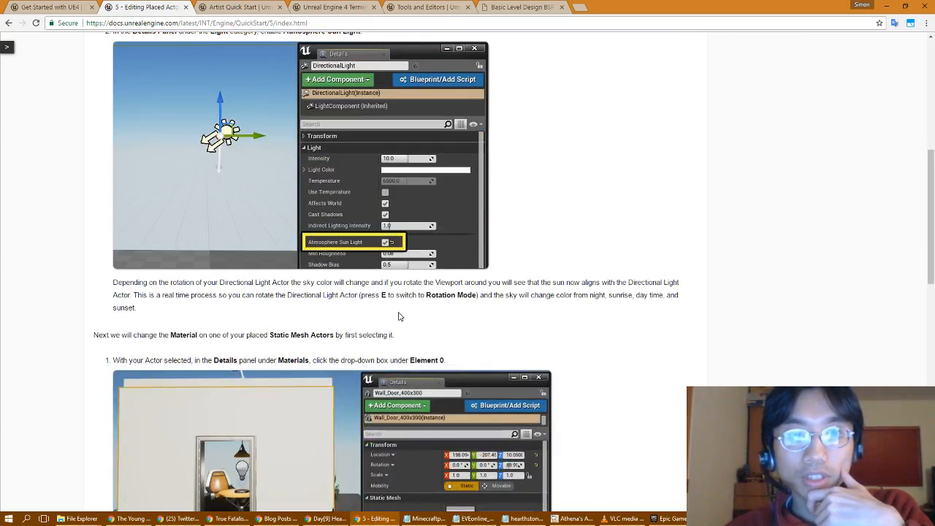
scroll(307, 309, "up", 1)
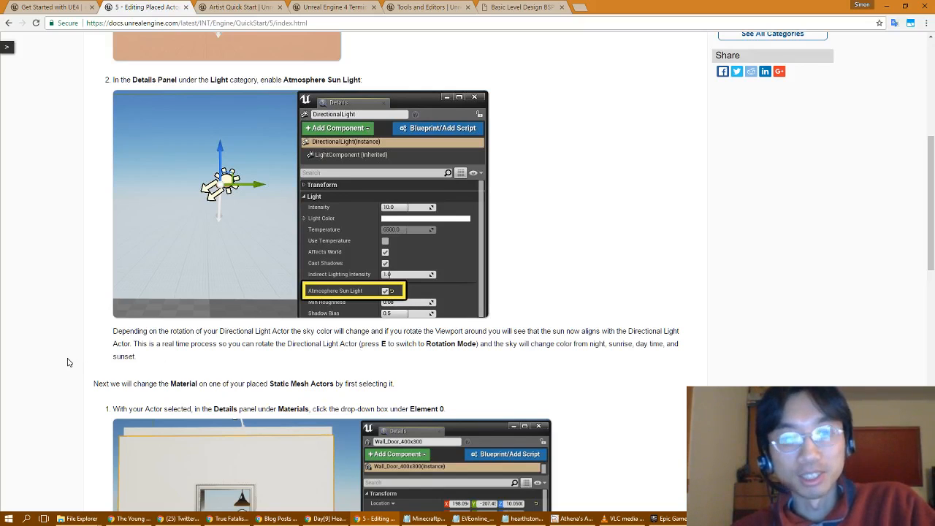
scroll(67, 362, "down", 3)
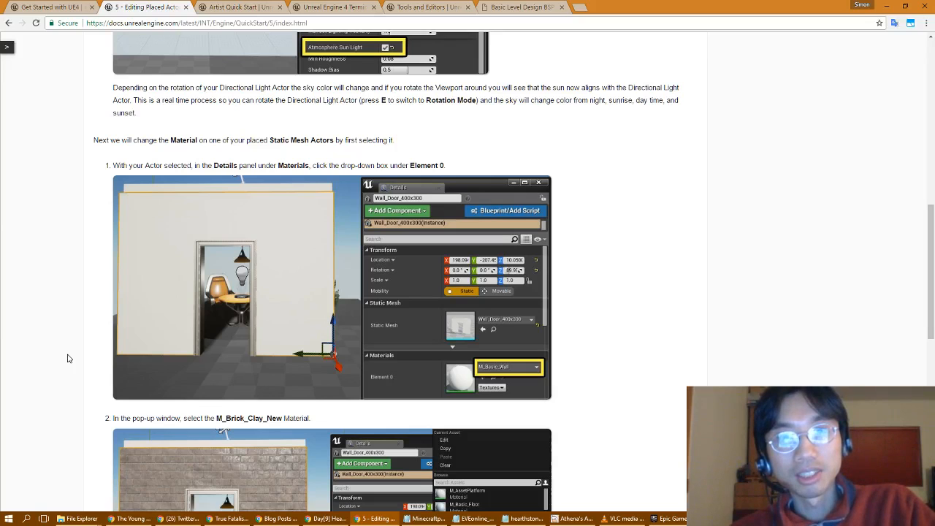
scroll(67, 358, "down", 1)
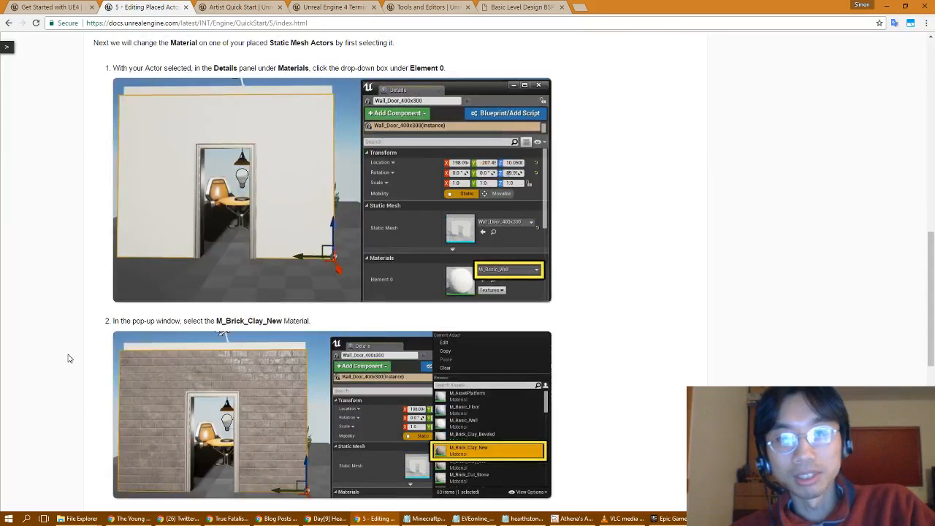
scroll(67, 358, "down", 1)
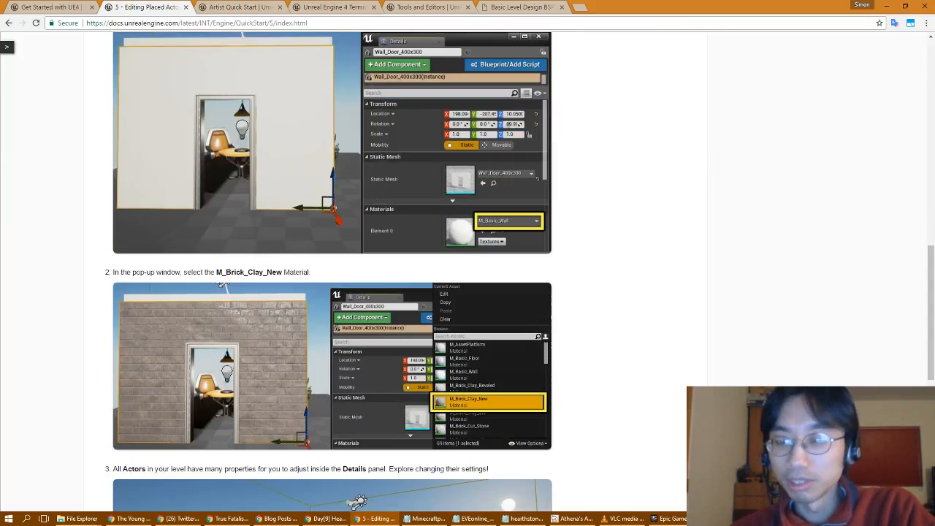
Step: Switch back to Unreal Editor and assign the M_Brick_Clay_New material to Element 0 of the Wall_Door_400x300 actor
left_click(720, 519)
mouse_move(463, 173)
right_mouse_down()
mouse_move(412, 176)
mouse_move(475, 173)
right_mouse_up()
left_click(500, 175)
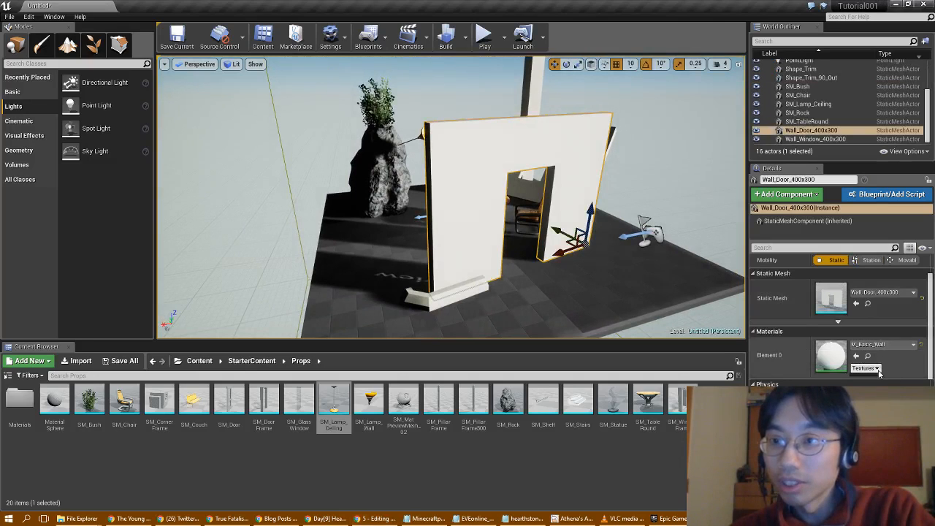
left_click(901, 346)
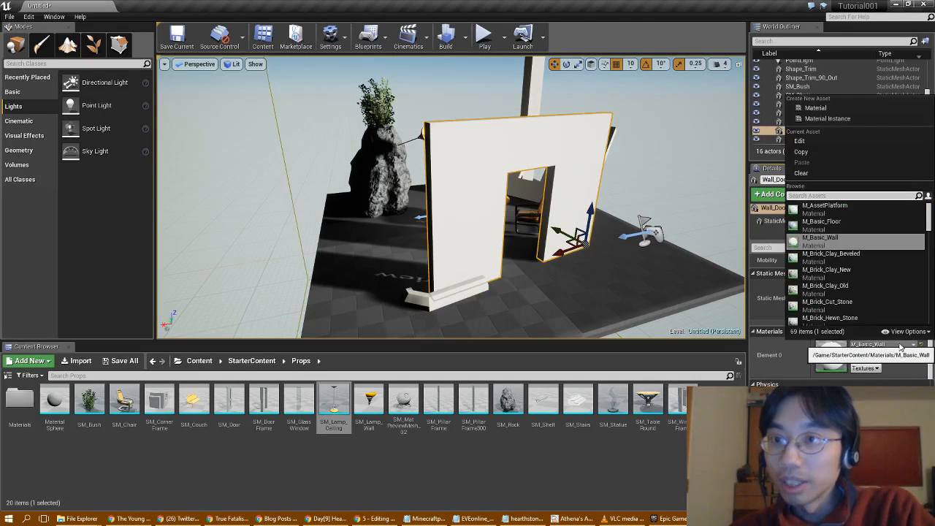
left_click(829, 272)
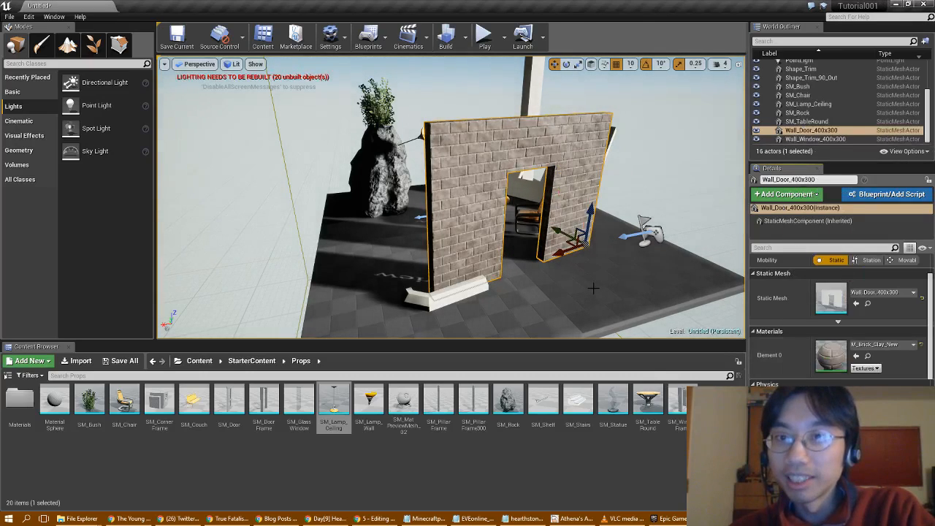
Step: Examine the brick door wall up close and from several sides, and recheck the guide's material instructions
right_click_drag(451, 197, 467, 161)
mouse_move(452, 197)
right_mouse_down()
mouse_move(482, 198)
mouse_move(420, 194)
mouse_move(455, 197)
right_mouse_up()
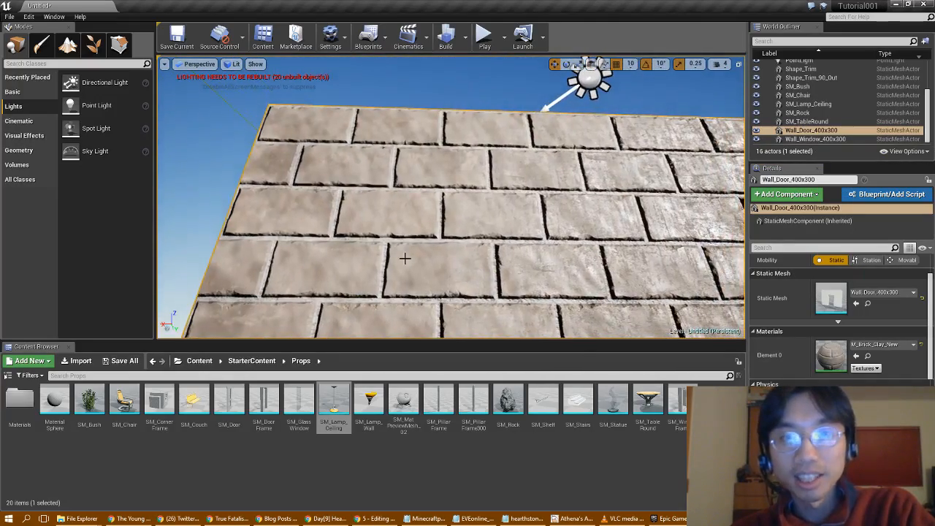
right_click_drag(406, 243, 526, 263)
right_click_drag(452, 197, 321, 193)
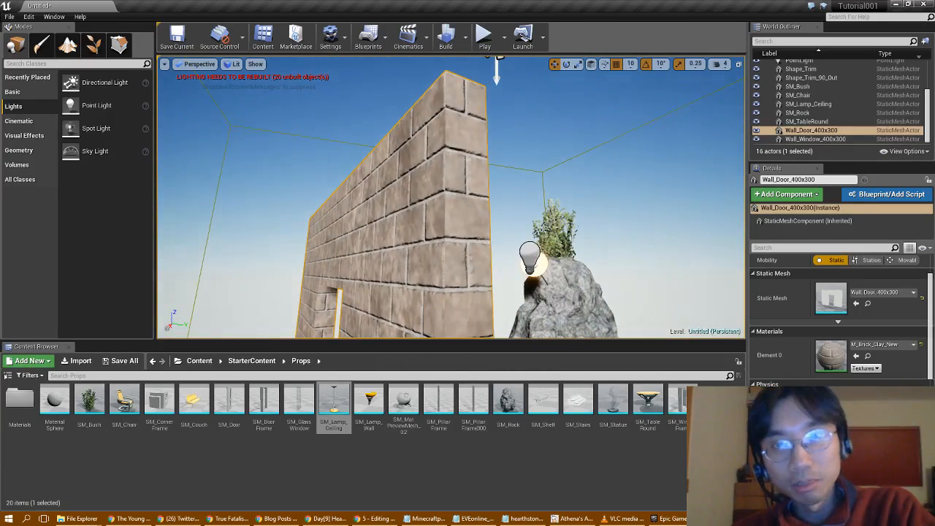
right_click_drag(451, 197, 333, 197)
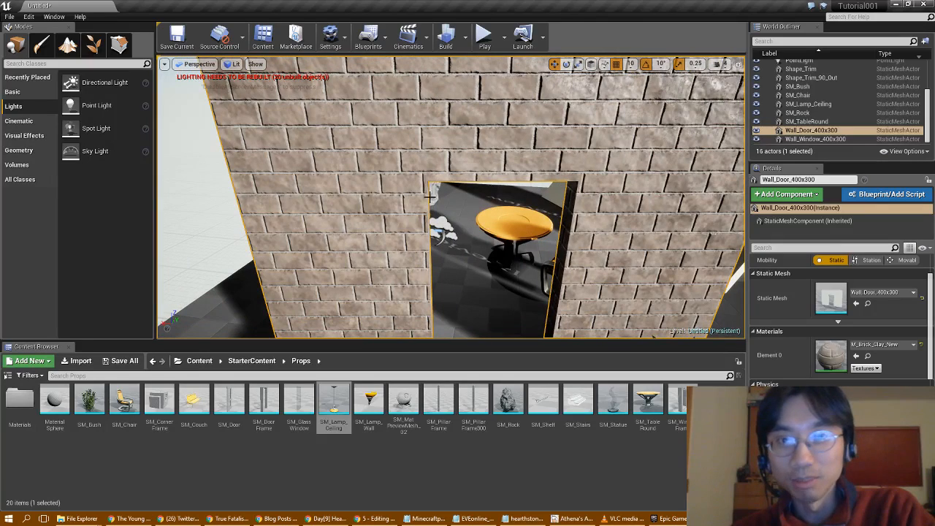
right_click_drag(487, 210, 511, 188)
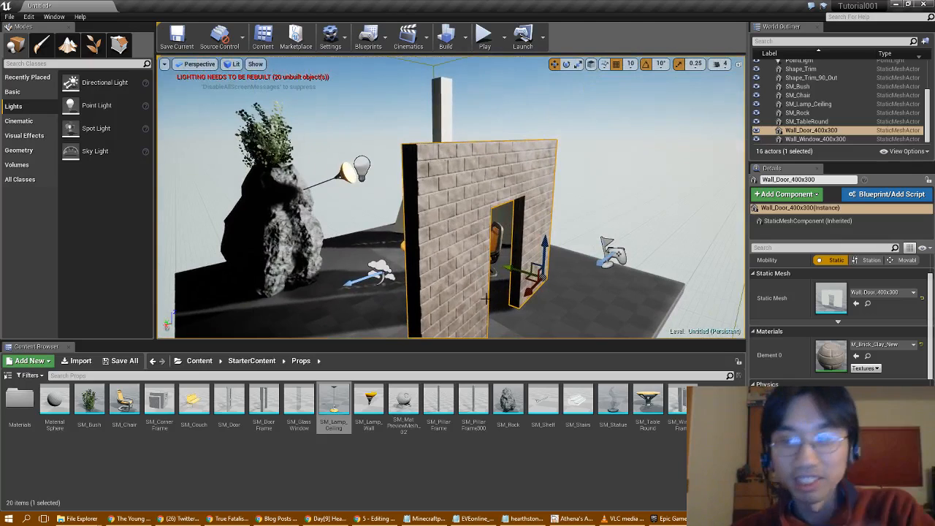
left_click(380, 518)
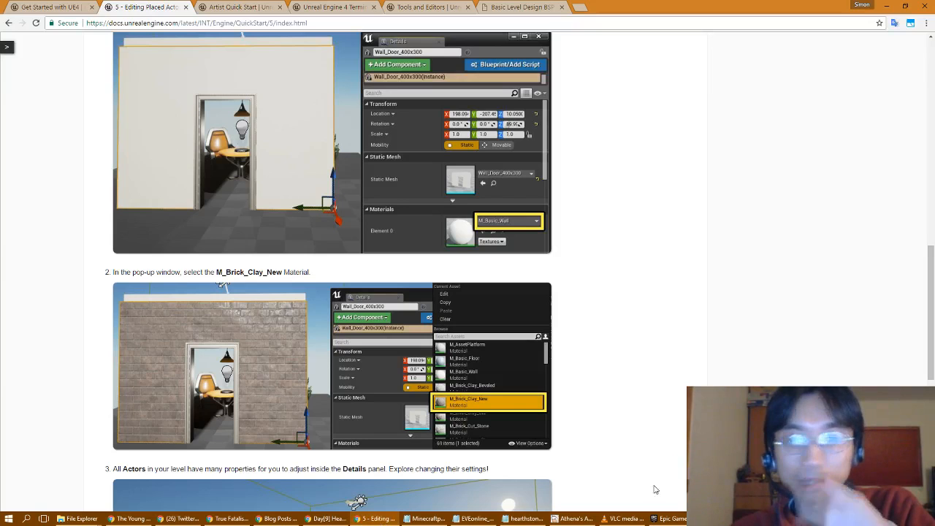
left_click(377, 519)
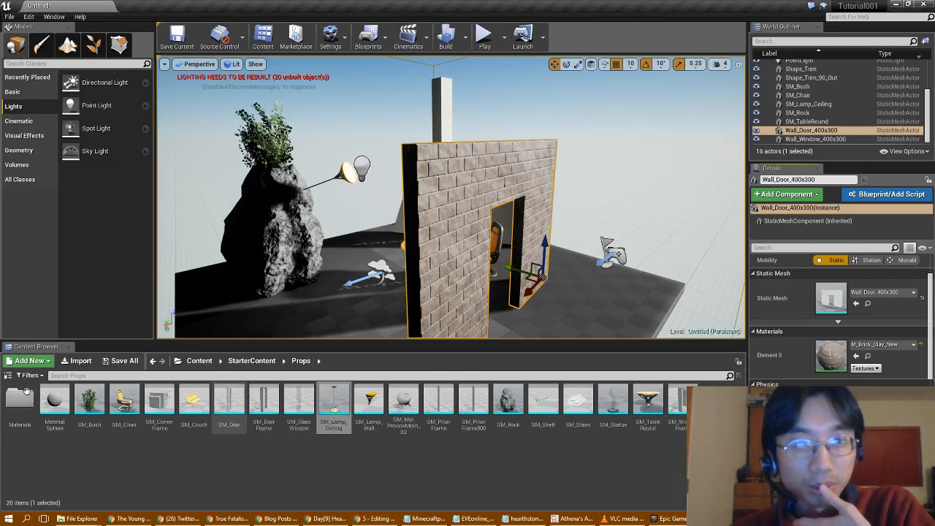
Step: Check the StarterContent Architecture and Props folders for a door frame and place SM_DoorFrame in the level beside the brick wall
left_click(252, 361)
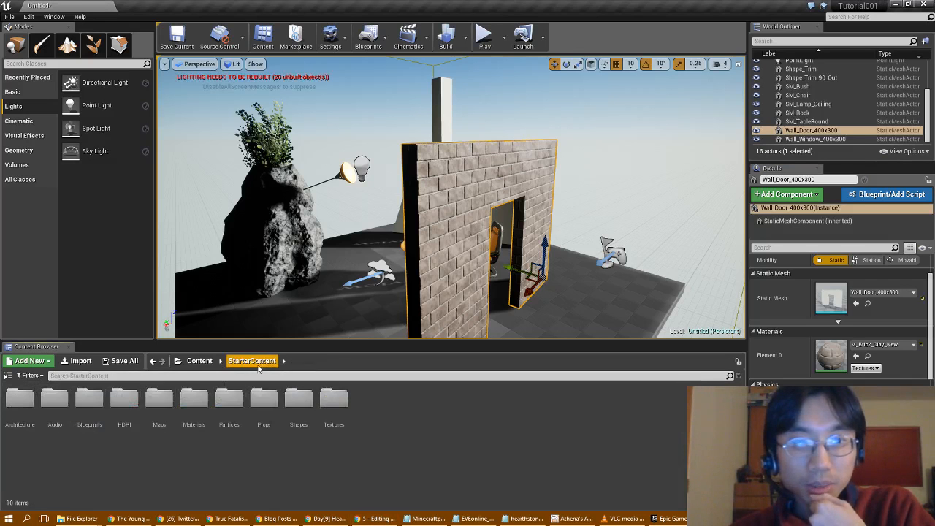
double_click(18, 400)
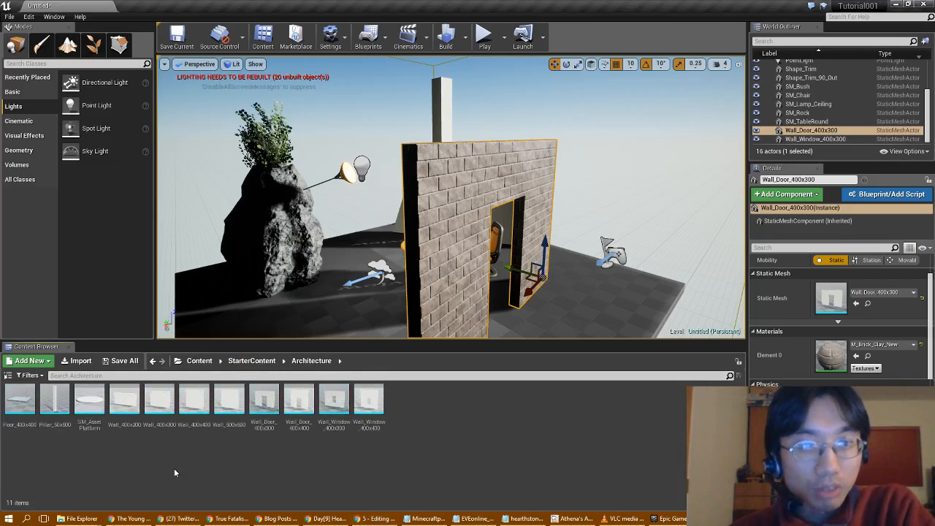
left_click(252, 362)
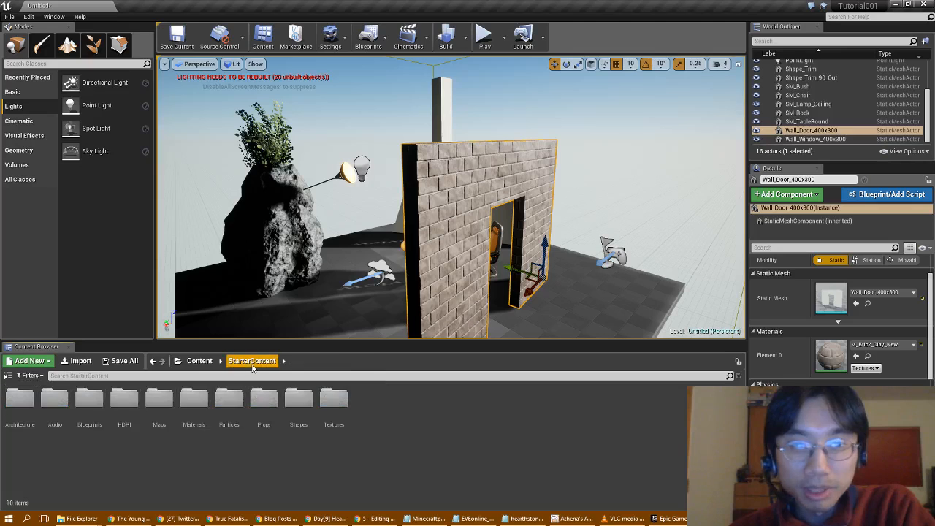
double_click(263, 399)
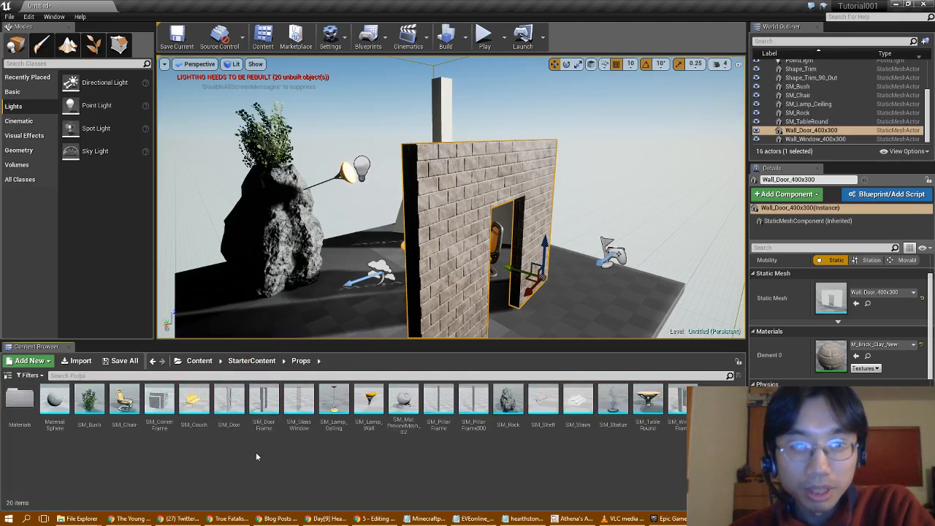
left_click(264, 402)
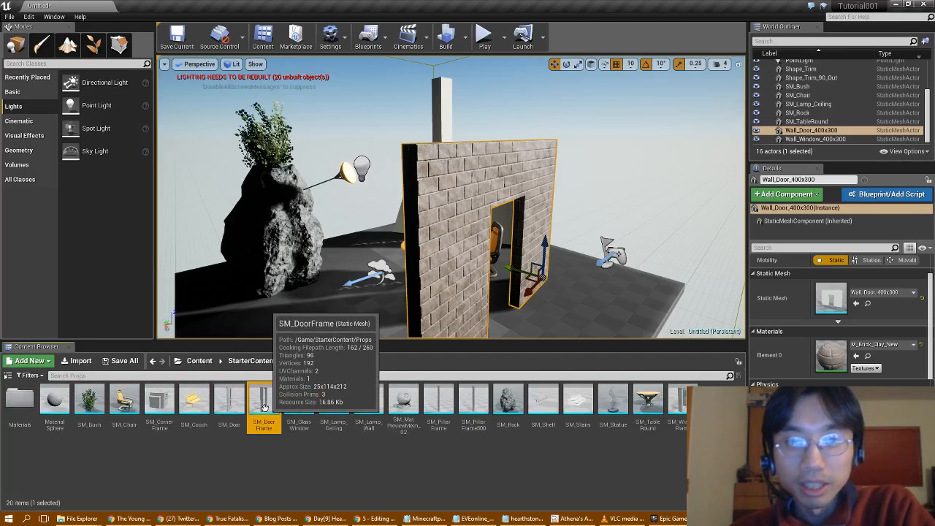
left_click_drag(264, 406, 514, 334)
Step: Move the door frame along its horizontal axes to stand in front of the brick wall near its doorway
key("d")
right_click_drag(557, 310, 473, 317)
key("s")
left_click_drag(510, 265, 476, 272)
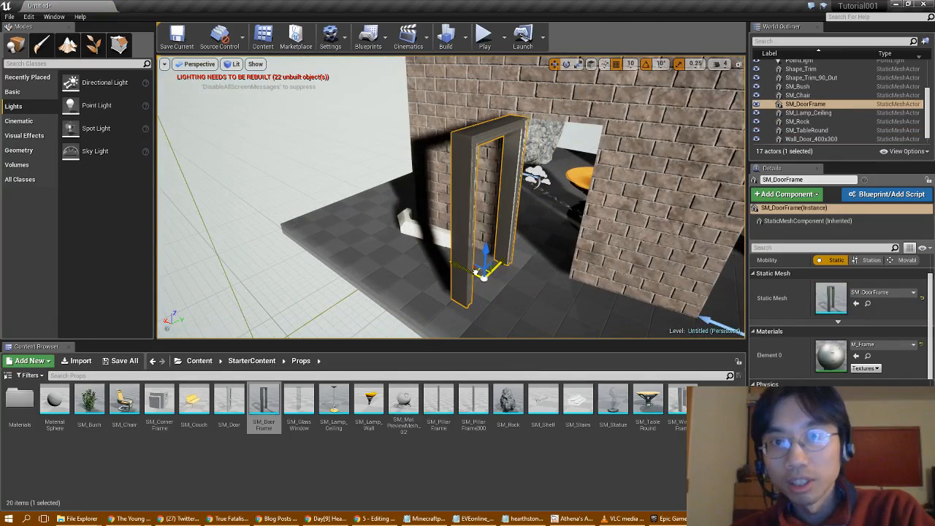
key("a")
right_click_drag(477, 271, 565, 277)
key("d")
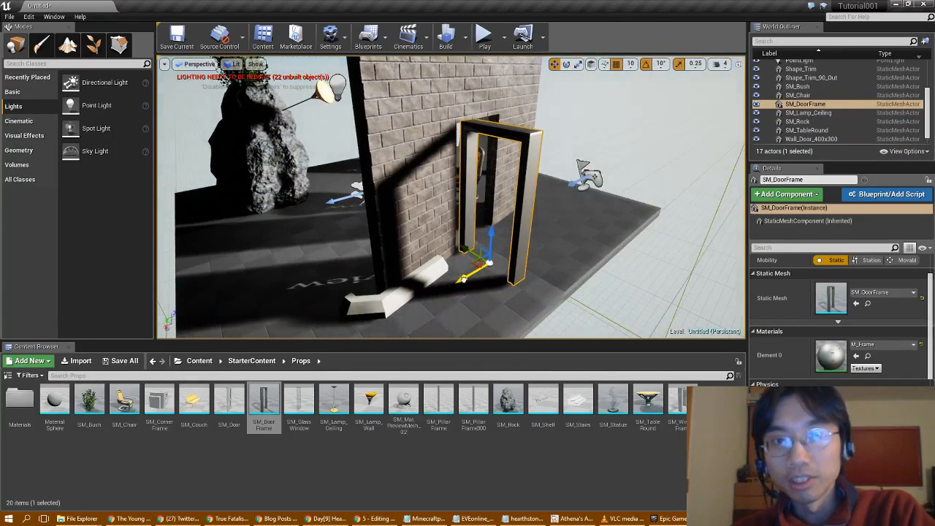
left_click_drag(464, 280, 448, 287)
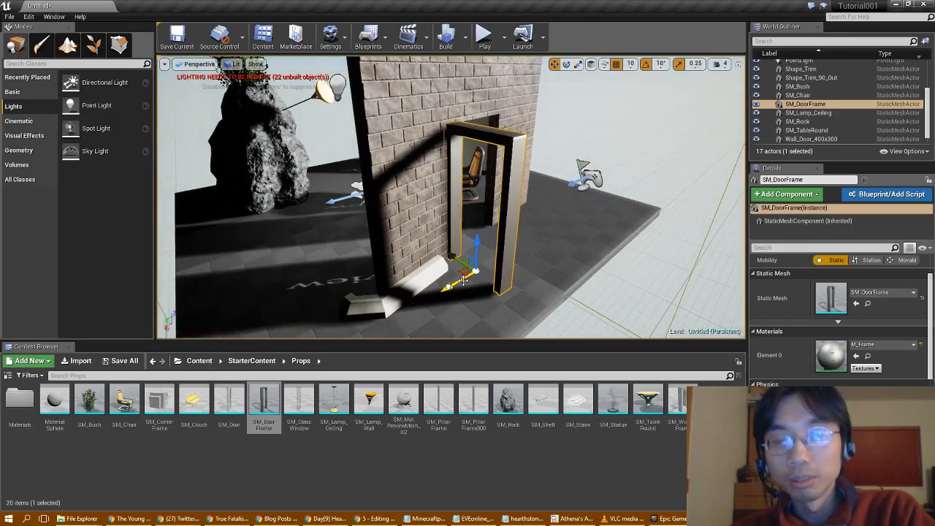
Step: View the whole scene from a higher angle and read the guide's suggestions for changing other actor properties
key("d")
right_click_drag(464, 281, 530, 270)
key("a")
key("s")
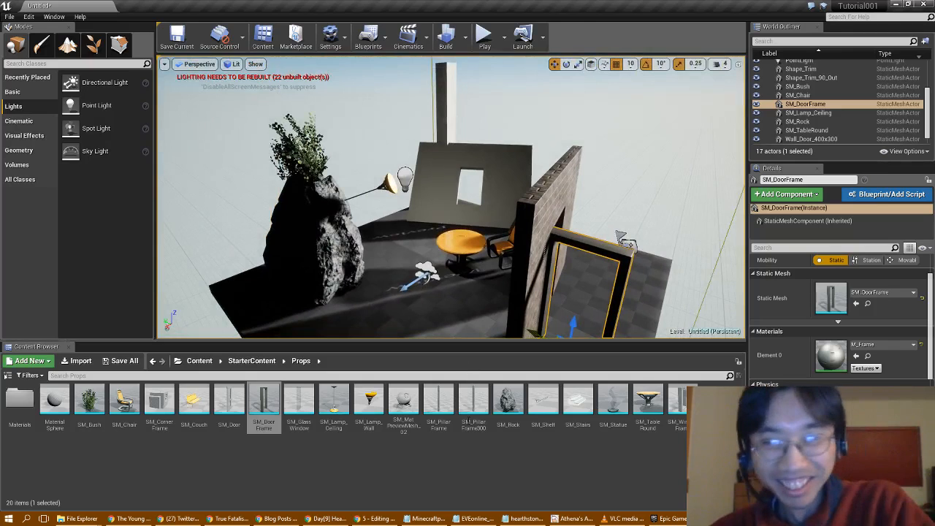
left_click(383, 517)
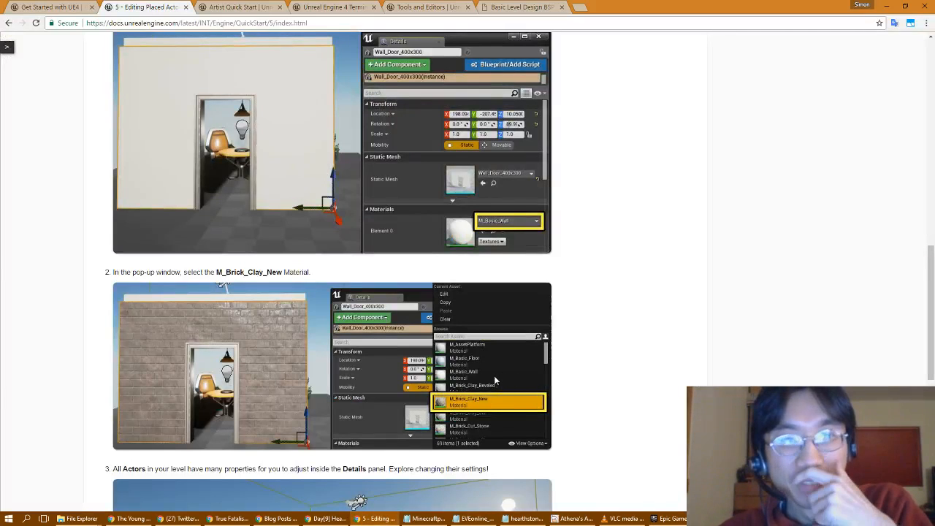
scroll(494, 375, "down", 3)
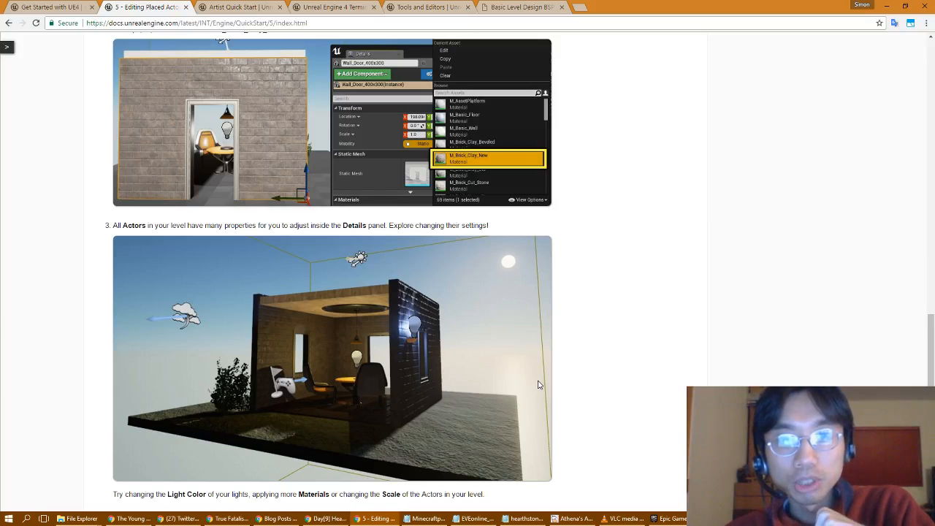
scroll(538, 385, "down", 1)
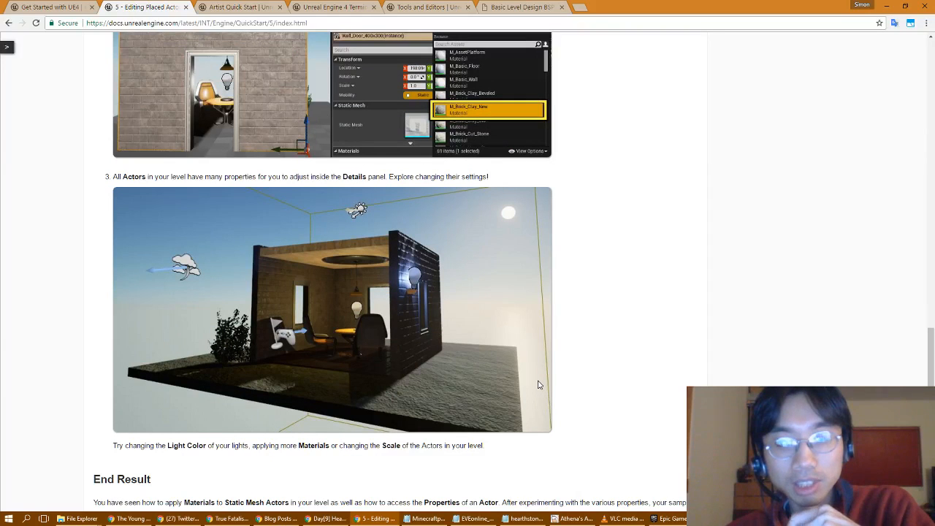
Step: Back in Unreal Editor, set the point light's Light Color to pure red (R 1.0, G 0.0, B 0.0)
left_click(720, 518)
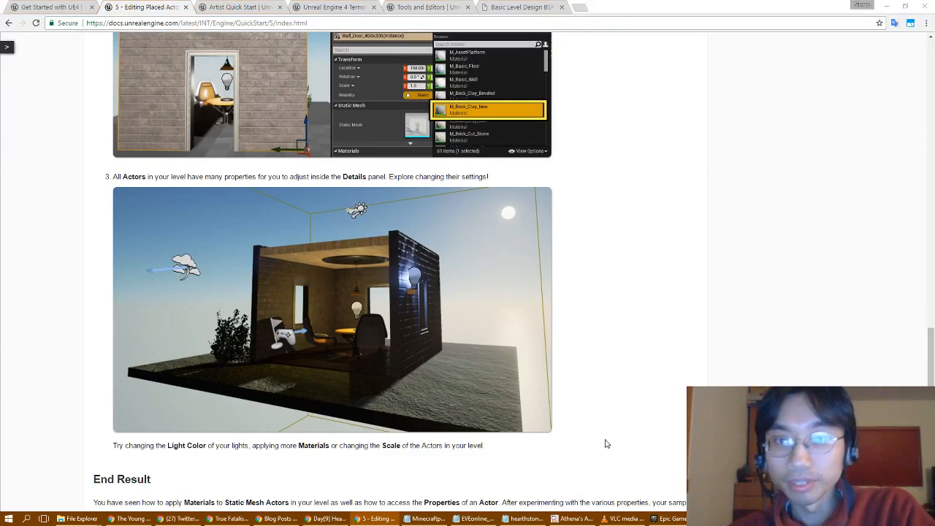
left_click(405, 180)
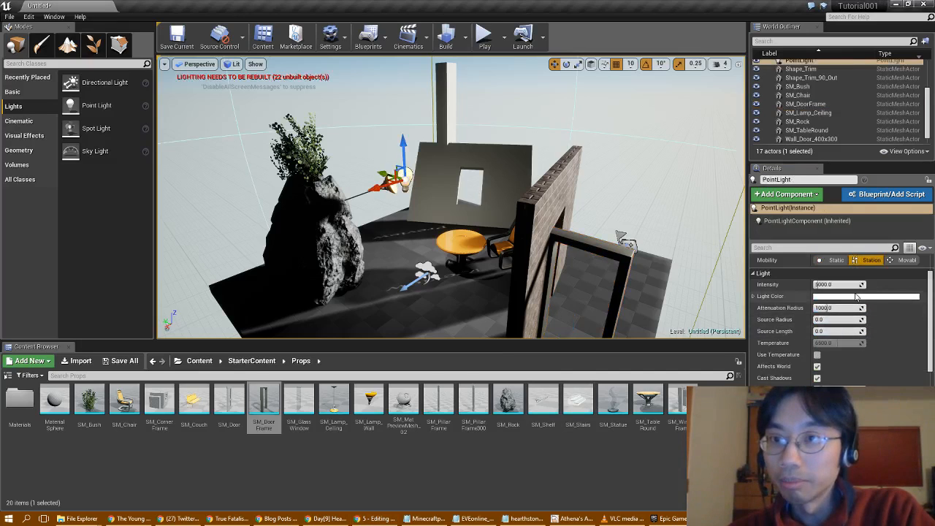
left_click(856, 298)
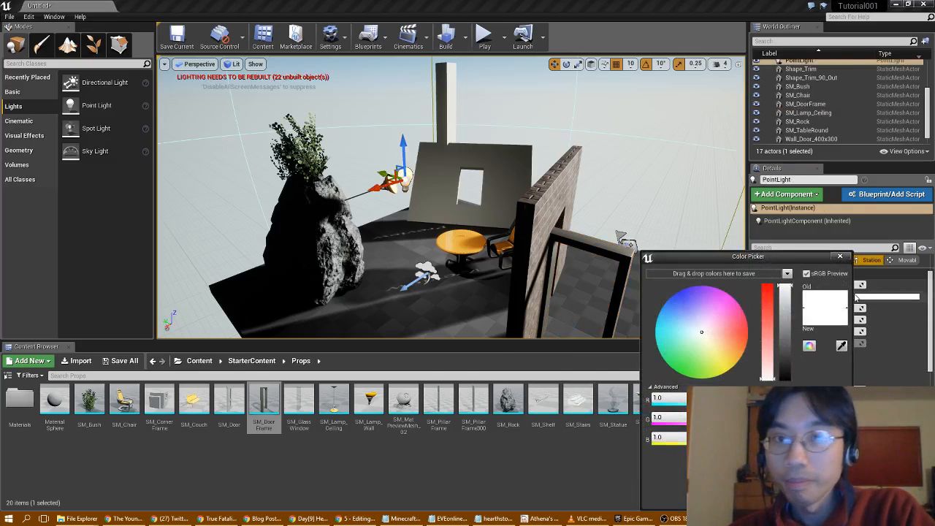
left_click(767, 289)
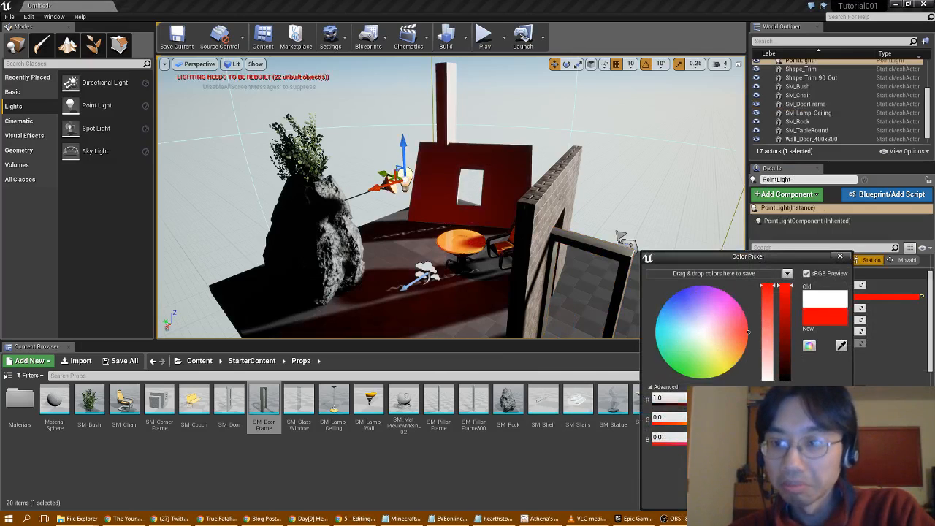
left_click(788, 500)
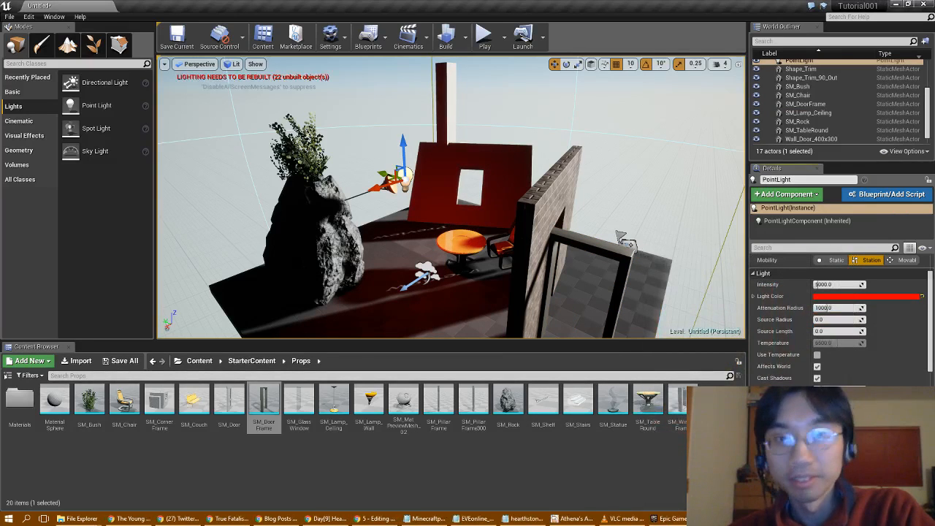
Step: Try the M_Shelf and M_Statue materials on the rock beneath the bush
left_click(315, 236)
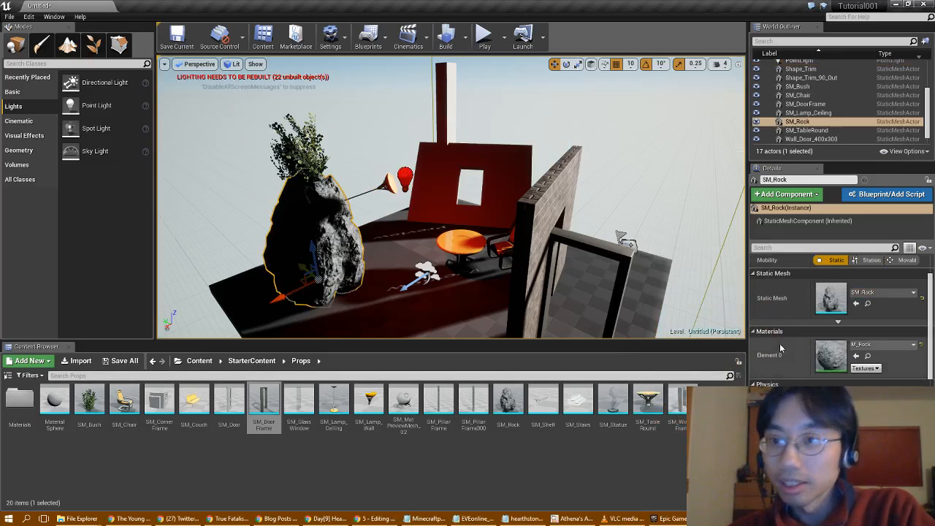
left_click(887, 346)
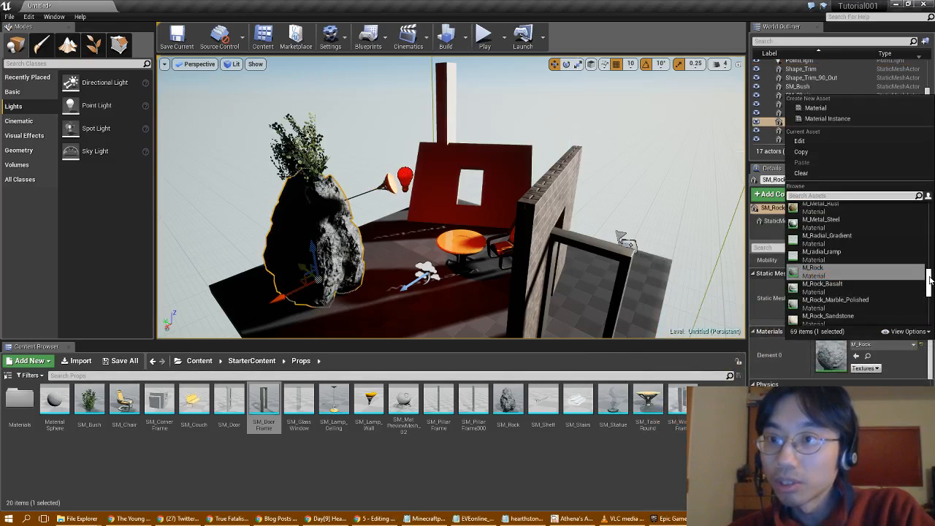
left_click_drag(930, 280, 930, 290)
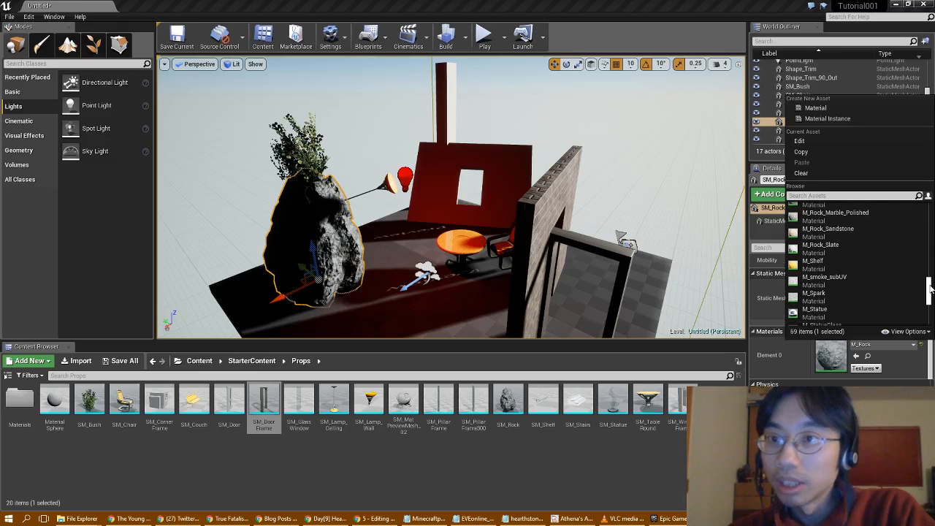
left_click(814, 261)
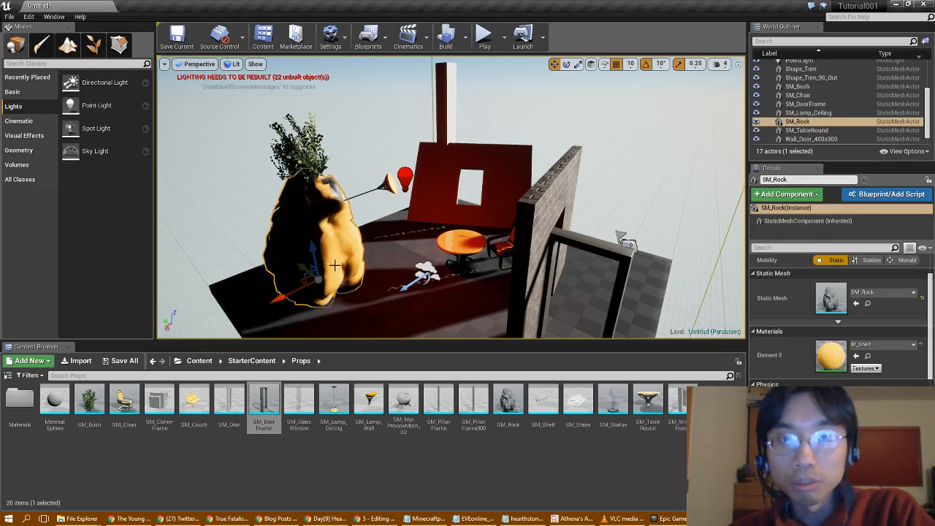
right_click_drag(451, 197, 301, 188)
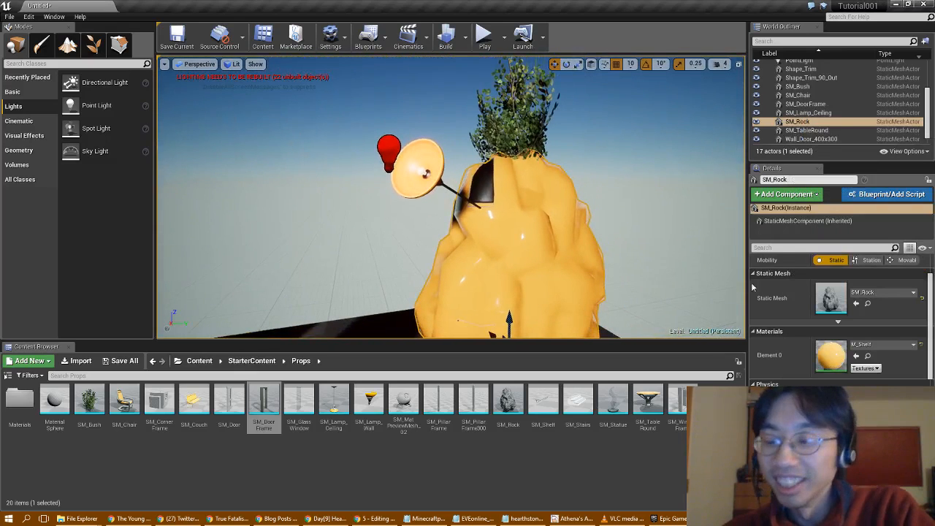
left_click(885, 346)
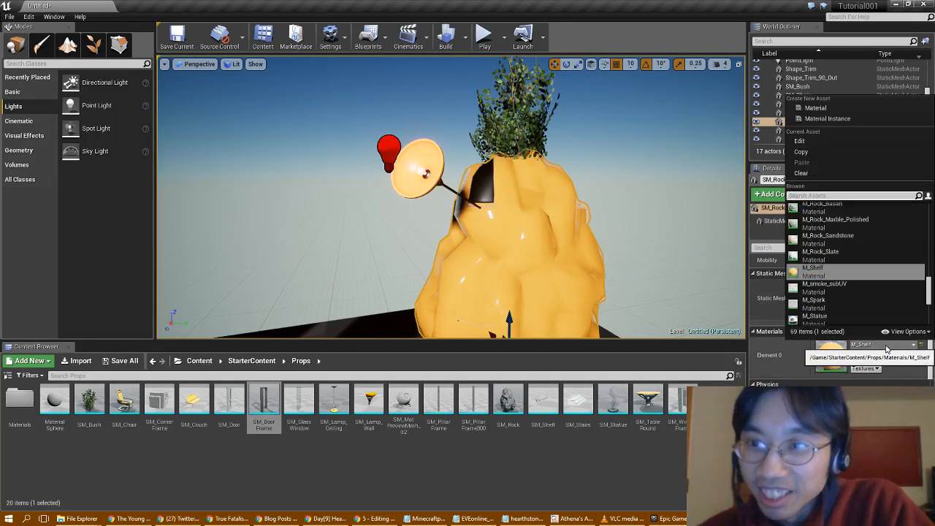
left_click(837, 314)
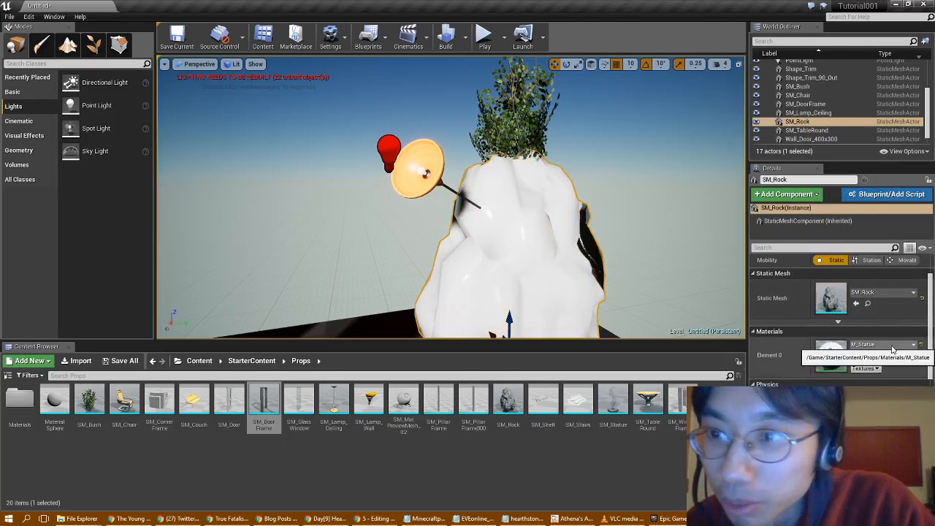
Step: Apply the M_Metal_Gold material to the rock beneath the bush
left_click(890, 346)
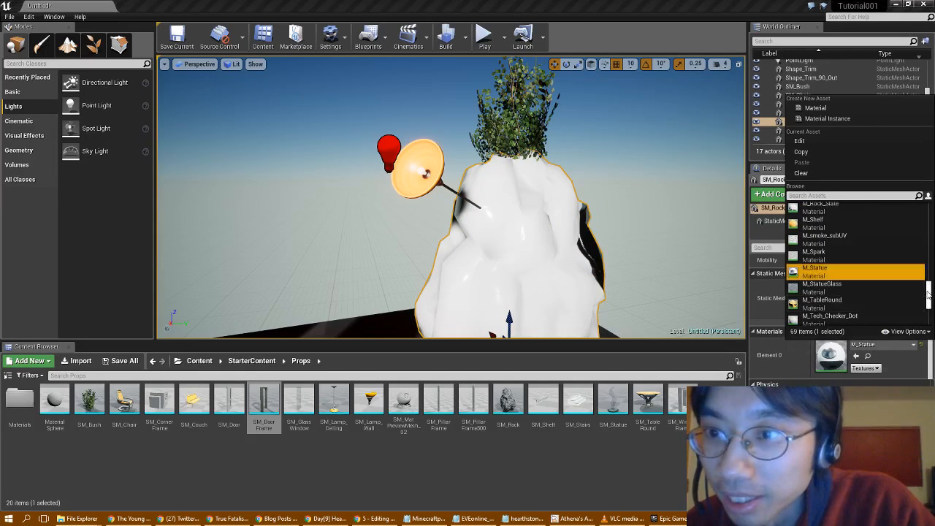
left_click_drag(928, 296, 928, 272)
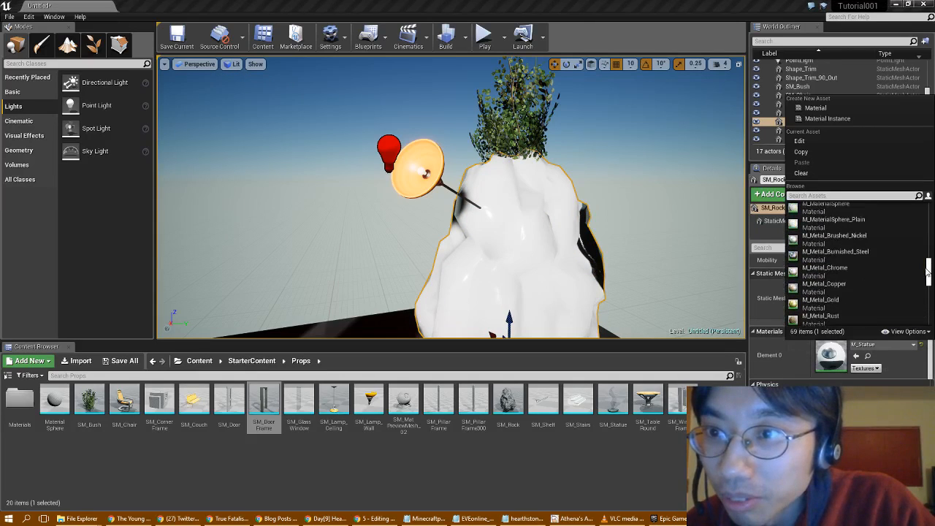
left_click(822, 301)
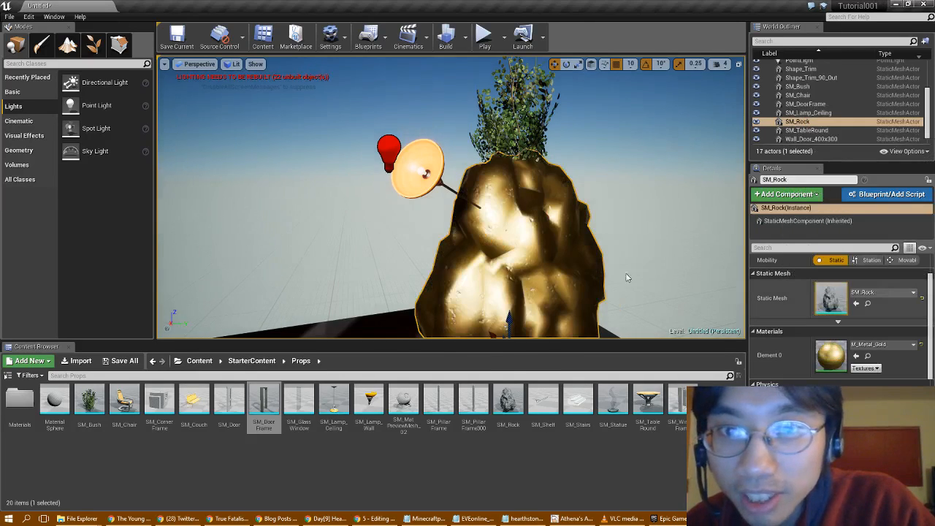
Step: Apply the M_Brick_Hewn_Stone material to the tall white pillar behind the window wall
right_click_drag(628, 278, 459, 233)
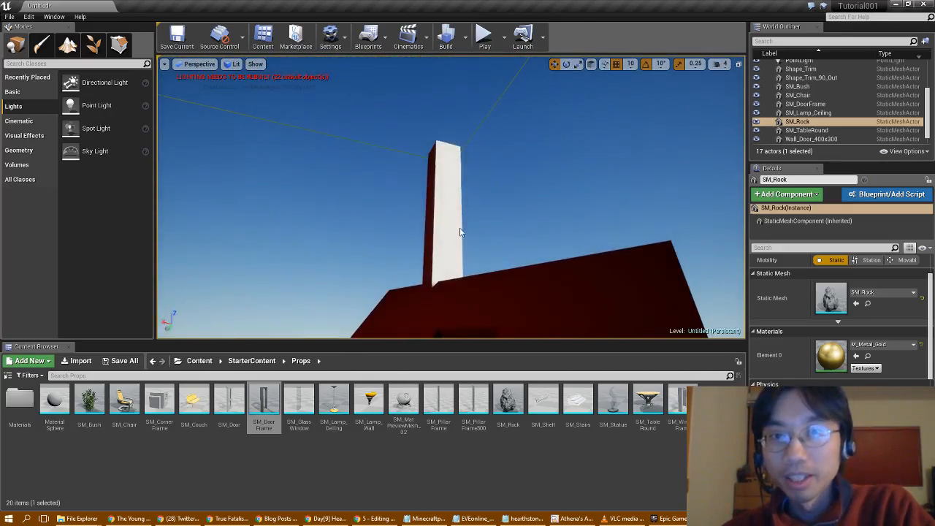
left_click(457, 167)
left_click(890, 347)
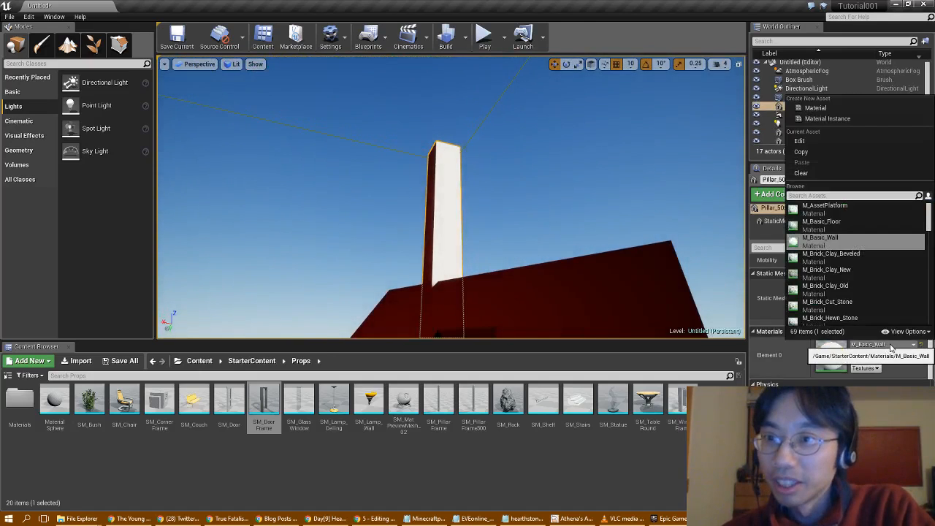
left_click(930, 228)
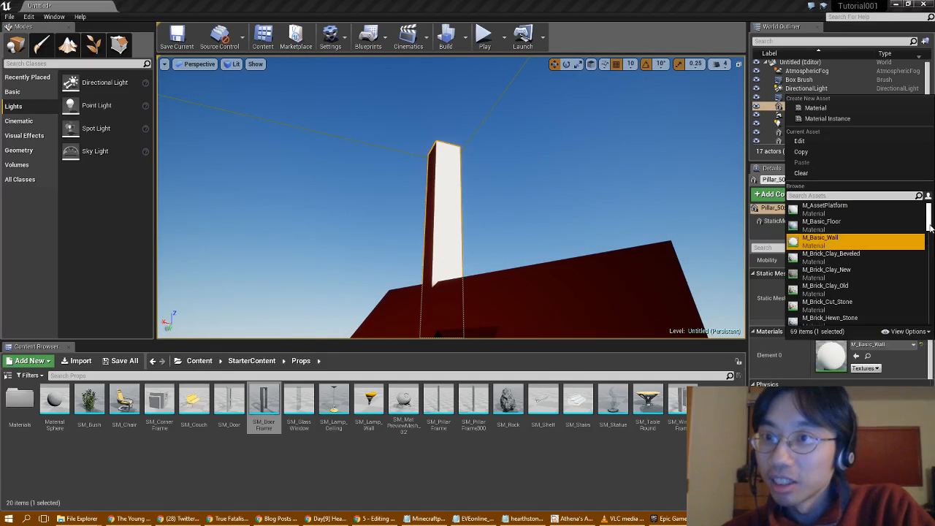
left_click_drag(931, 228, 931, 234)
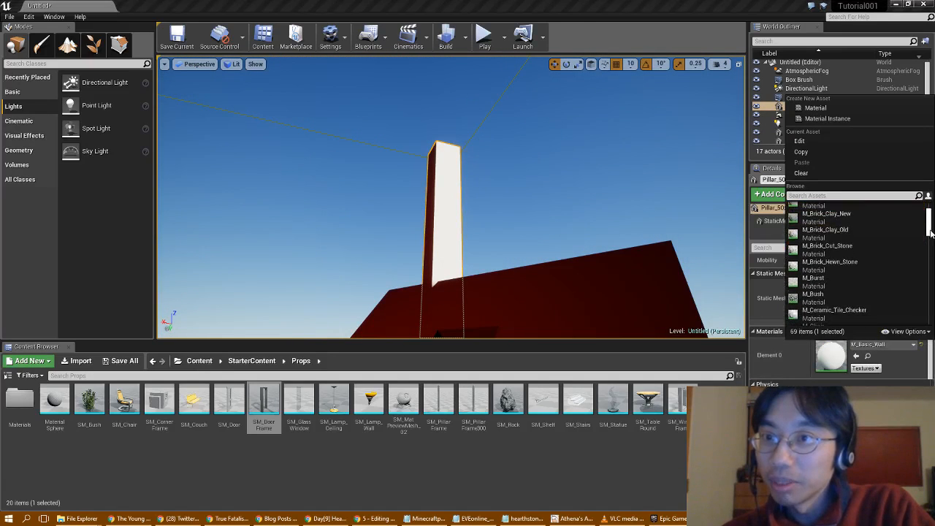
left_click(859, 270)
Step: Apply the M_Ceramic_Tile_Checker material to the wall with the window opening
key("w")
right_click_drag(679, 271, 661, 329)
key("s")
left_click(481, 255)
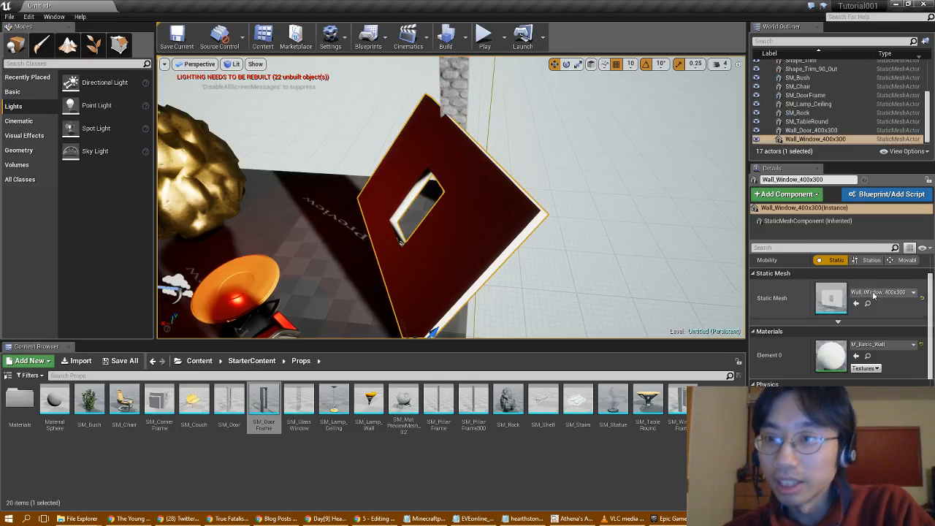
left_click(884, 344)
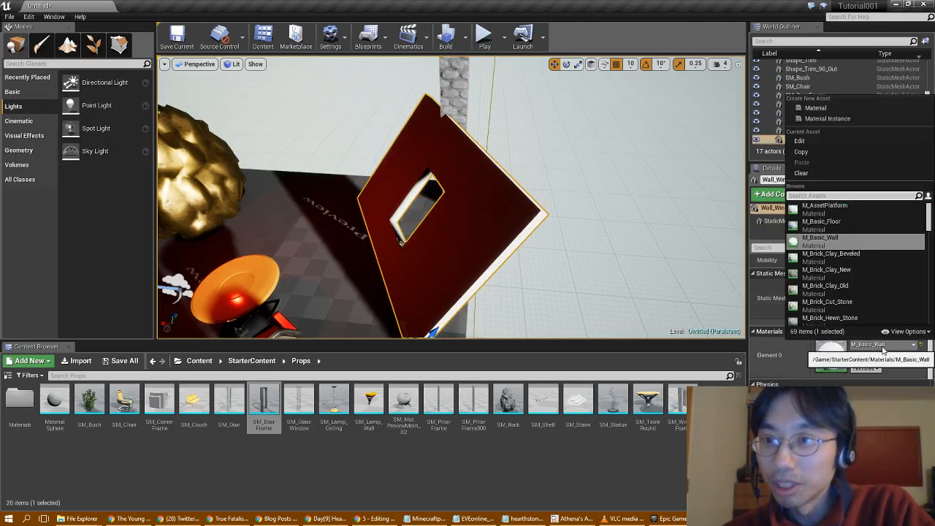
left_click_drag(928, 227, 930, 234)
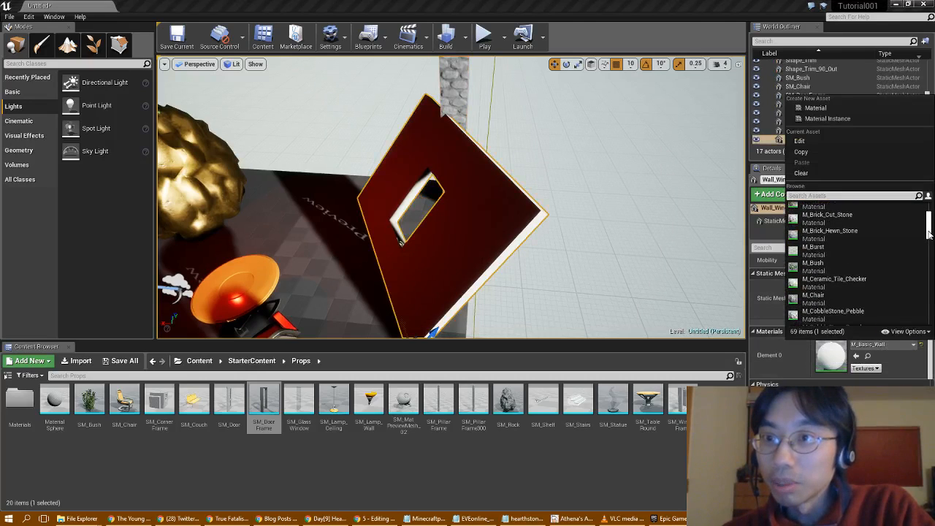
left_click(836, 281)
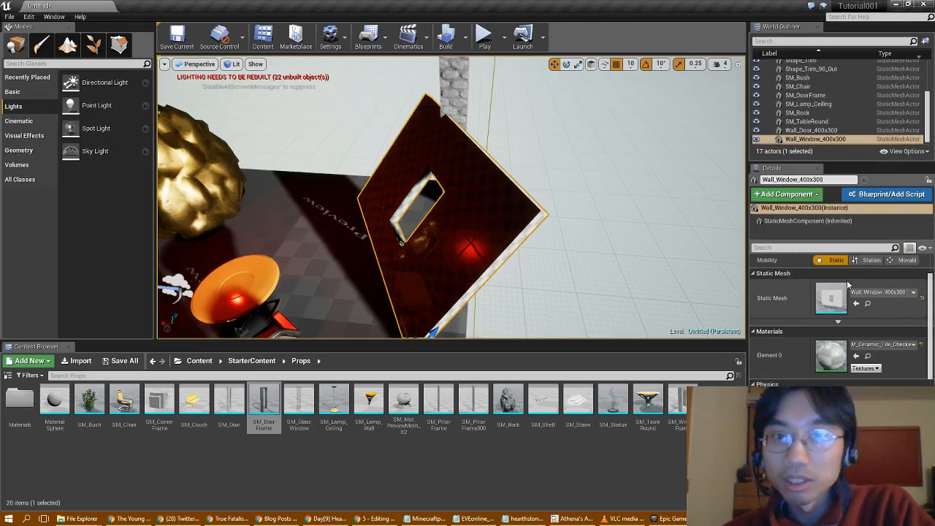
Step: View the whole scene and compare it with the example image and End Result section of the browser guide
right_click_drag(532, 234, 613, 165)
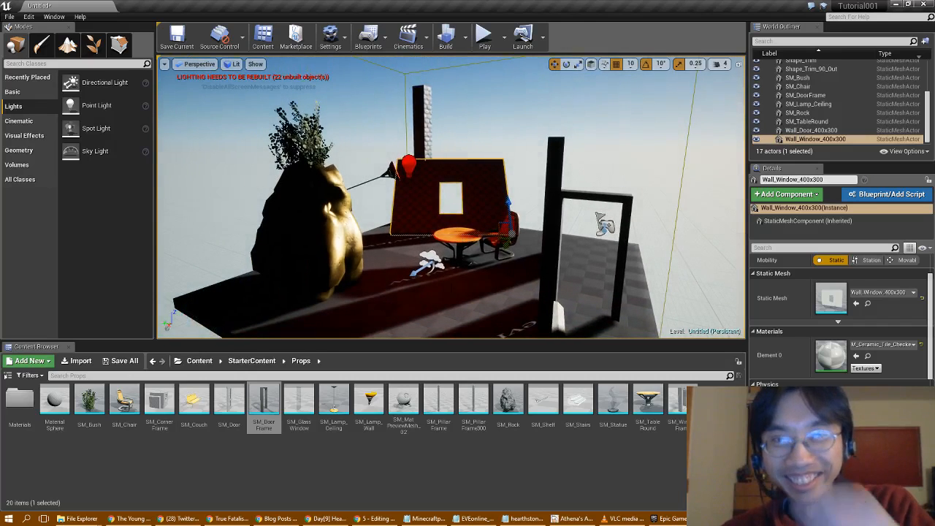
left_click(368, 520)
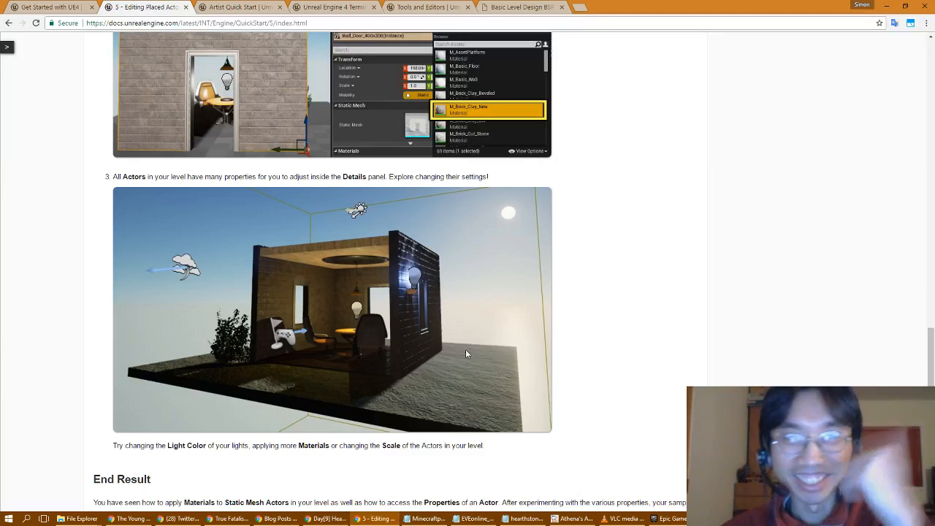
scroll(490, 365, "down", 2)
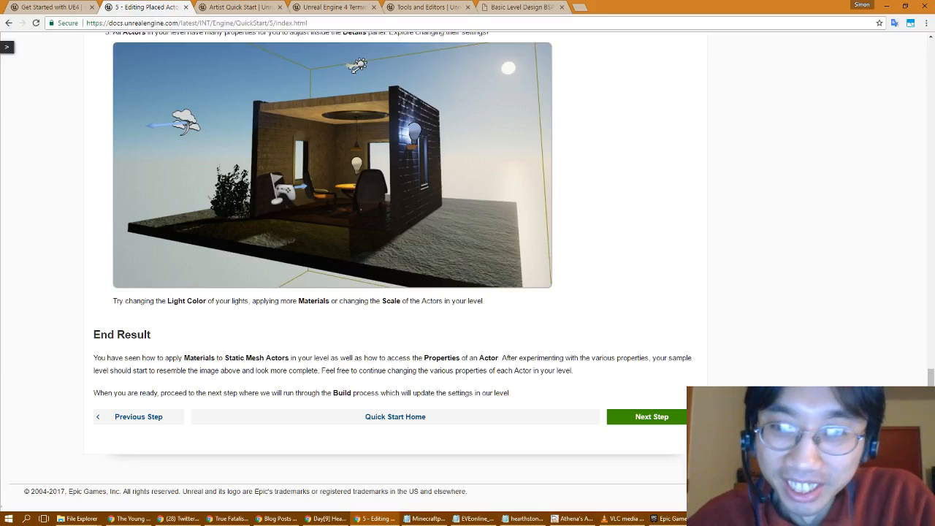
Step: Back in Unreal Editor, apply the M_Ground_Moss material to the top surface of the Box Brush floor
left_click(716, 518)
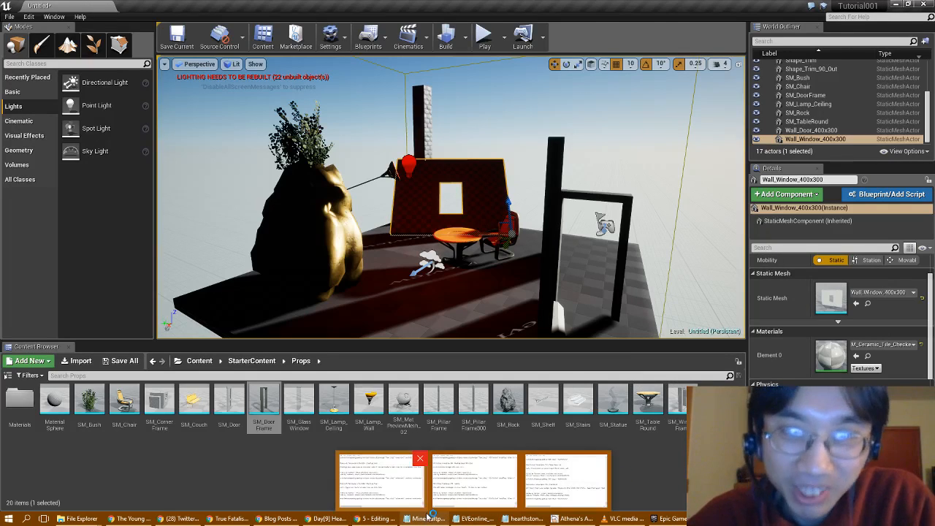
left_click(463, 314)
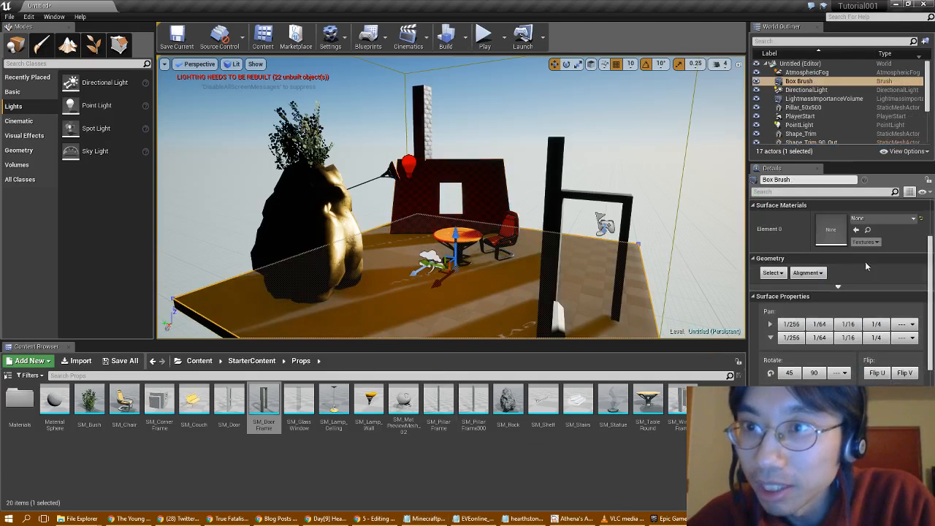
left_click(883, 217)
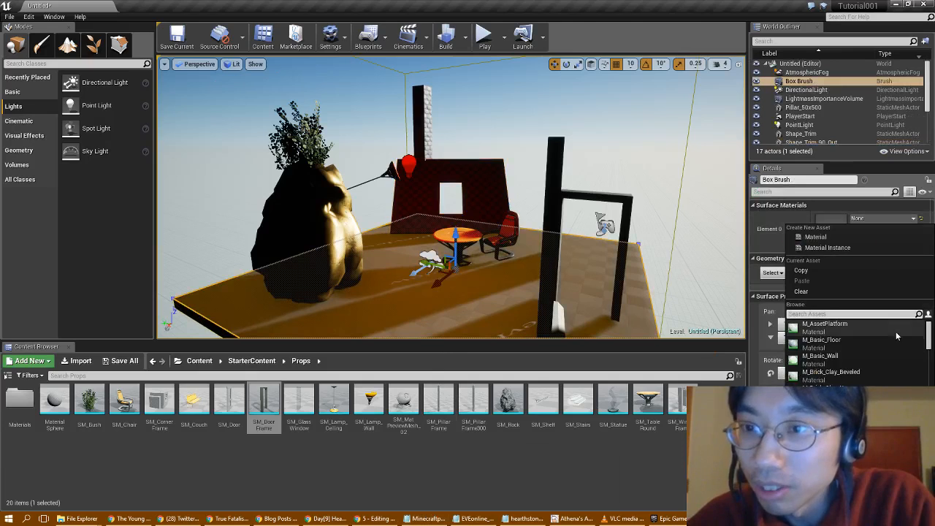
scroll(894, 362, "down", 5)
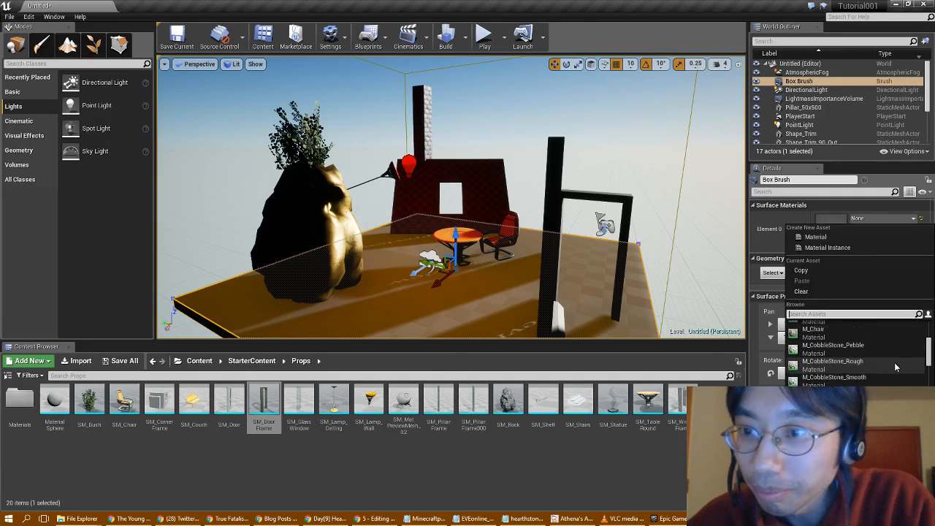
scroll(894, 362, "down", 5)
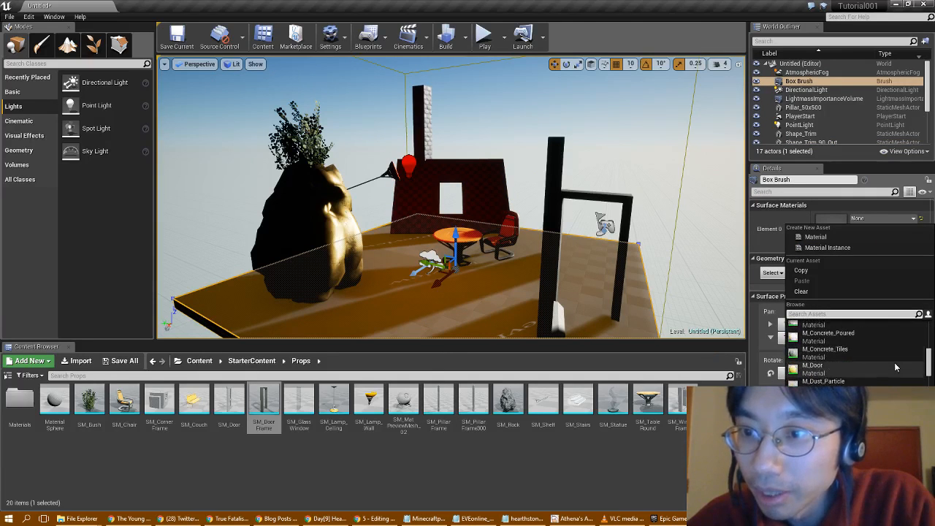
scroll(895, 363, "down", 3)
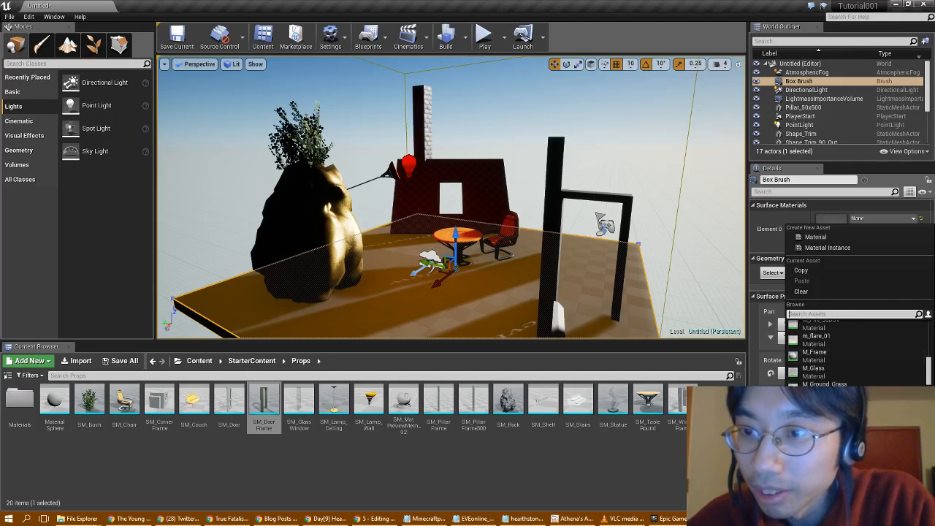
left_click(855, 420)
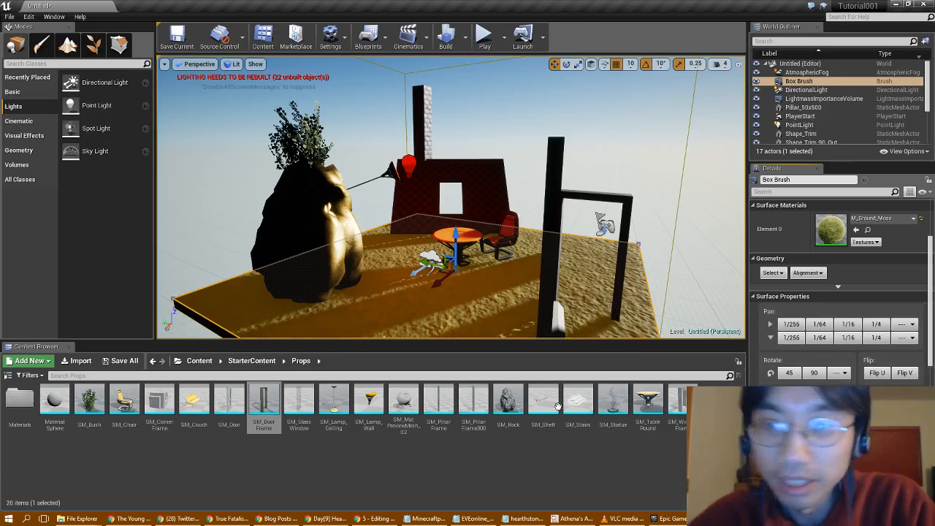
Step: In the browser, advance to the guide's Running the Build Process page, read its lighting build instructions and return to Unreal Editor
left_click(374, 518)
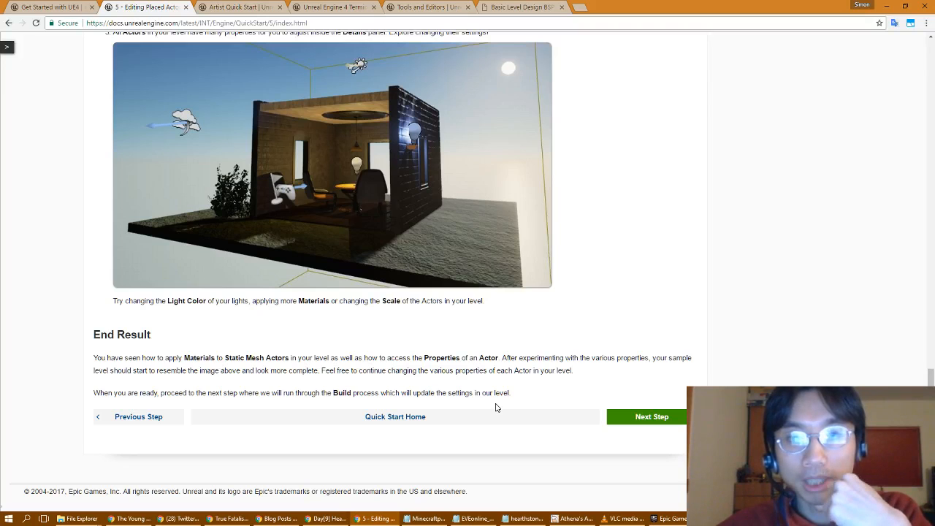
left_click(627, 419)
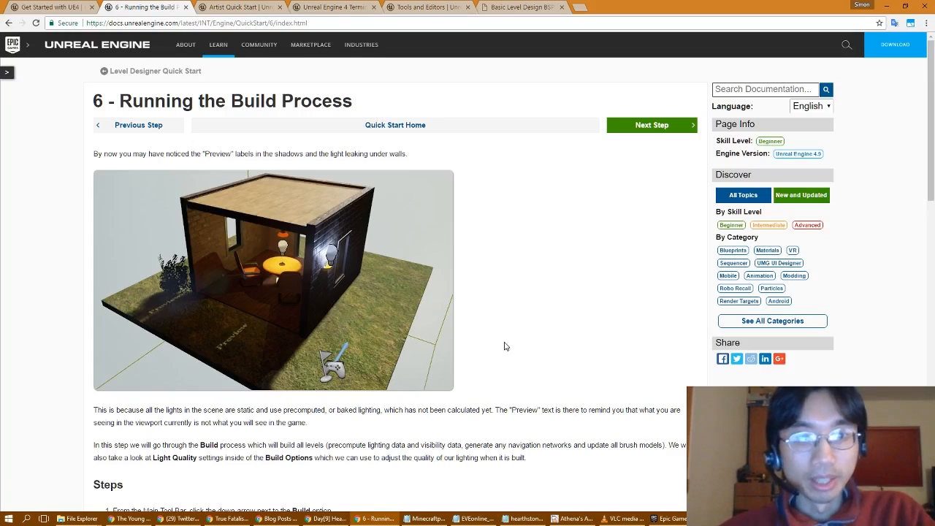
scroll(504, 346, "down", 2)
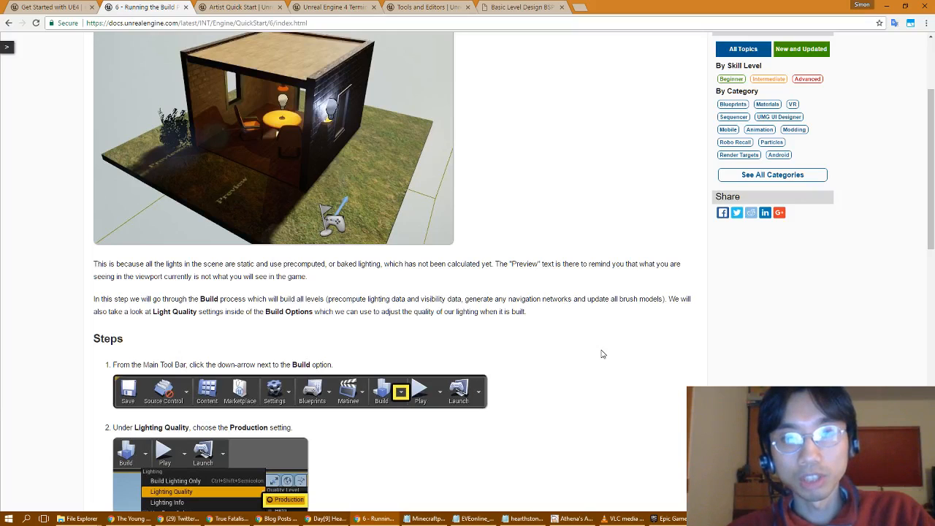
scroll(603, 354, "down", 3)
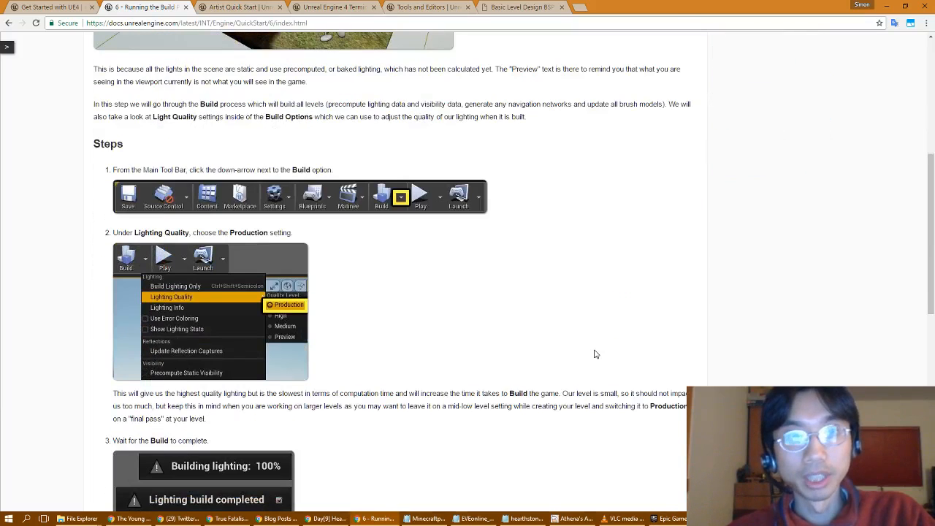
scroll(595, 354, "down", 1)
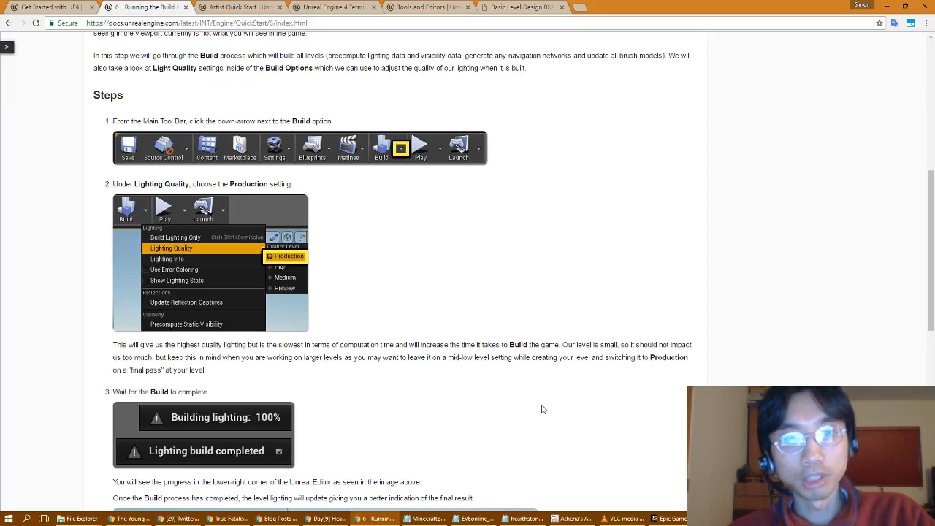
scroll(542, 410, "down", 2)
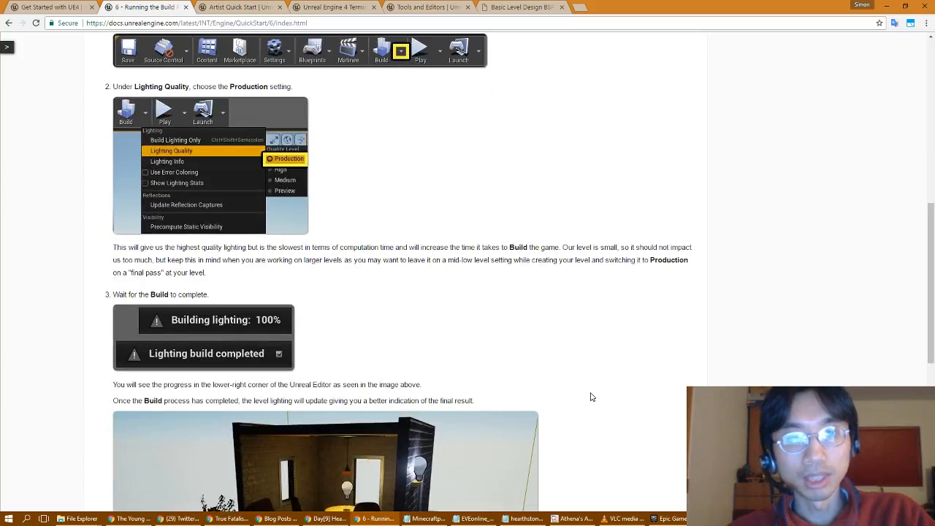
scroll(590, 394, "down", 1)
key("alt+Tab")
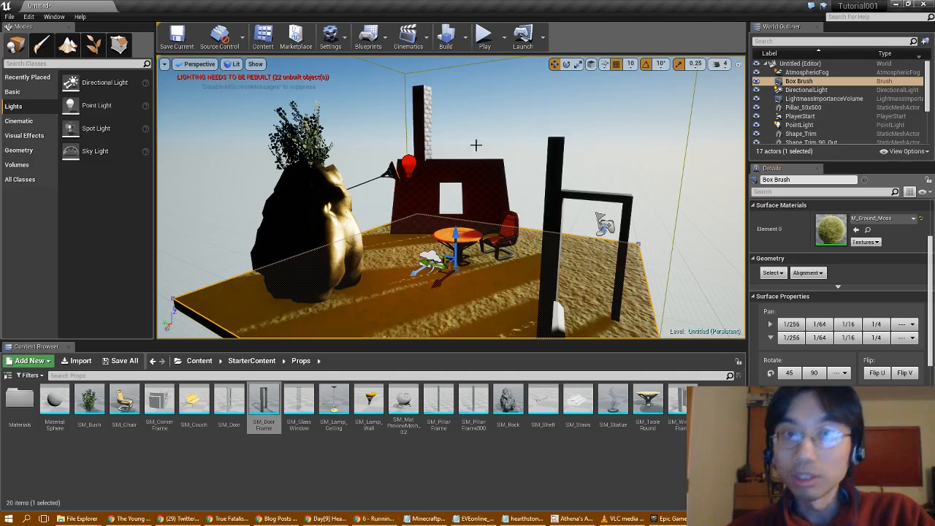
Step: Set the Lighting Quality of the level build to Production
left_click(465, 47)
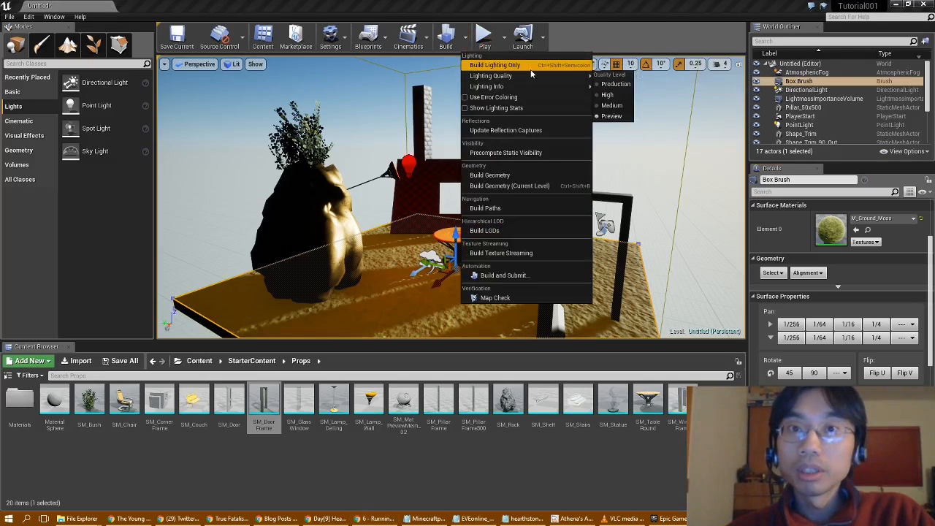
mouse_move(533, 76)
left_click(623, 93)
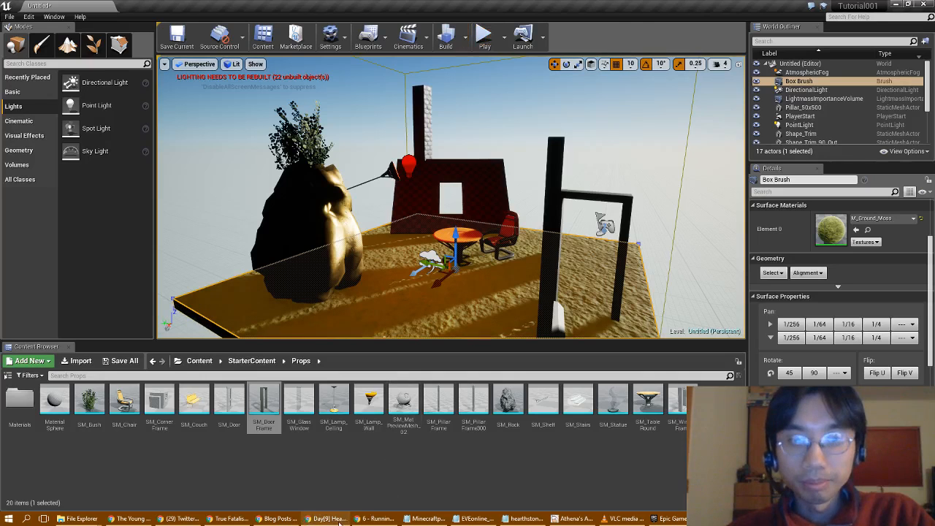
Step: Check the browser guide's build instructions, then build the level in Unreal Editor and close the Message Log
left_click(378, 519)
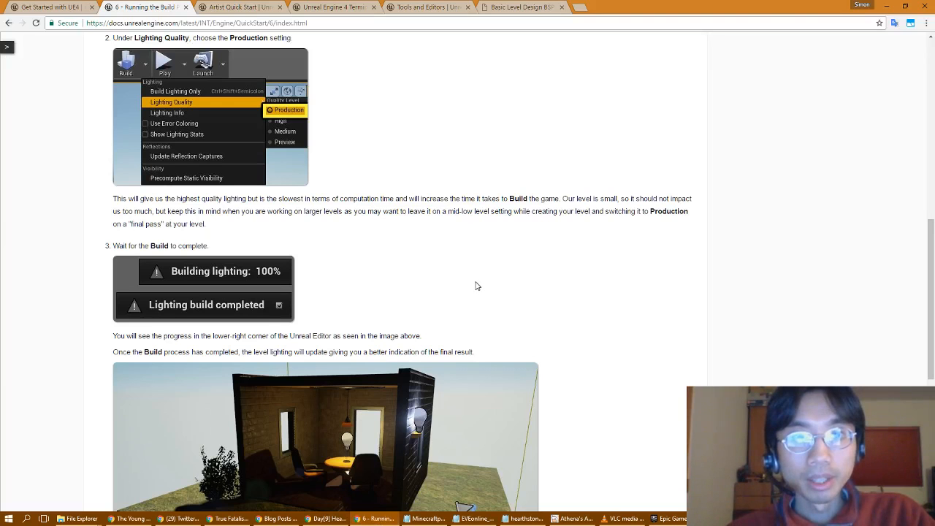
scroll(476, 283, "down", 2)
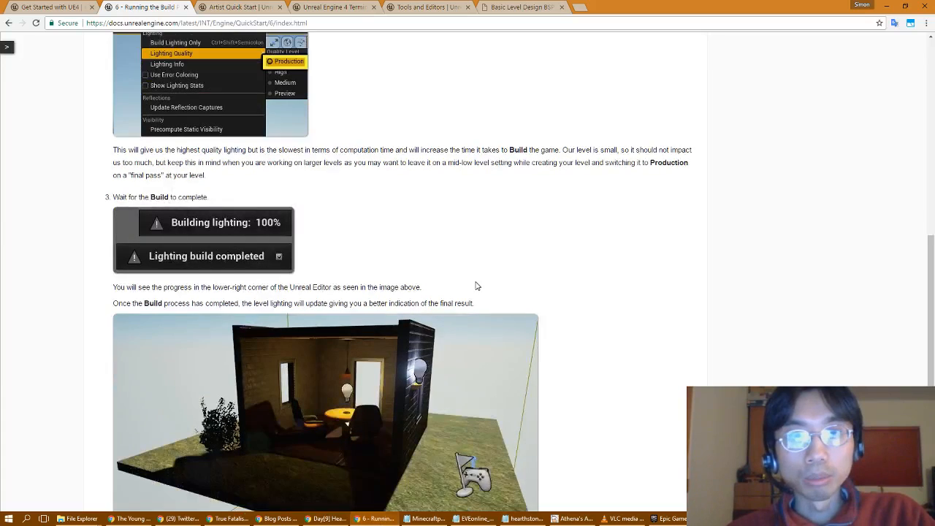
left_click(725, 518)
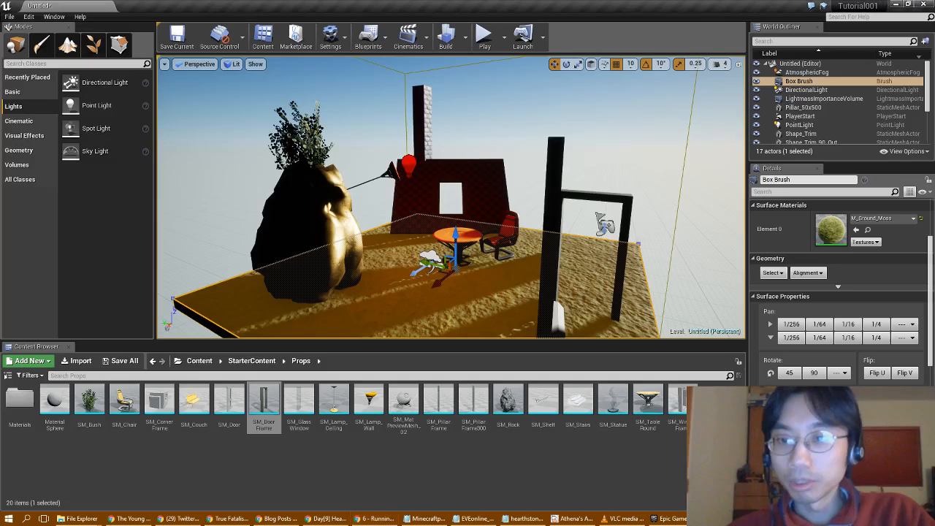
left_click(445, 37)
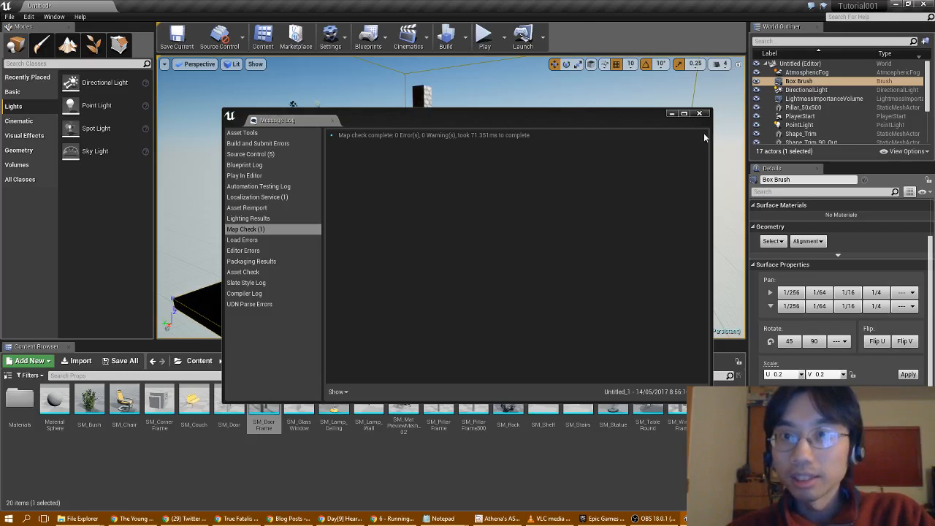
left_click(700, 113)
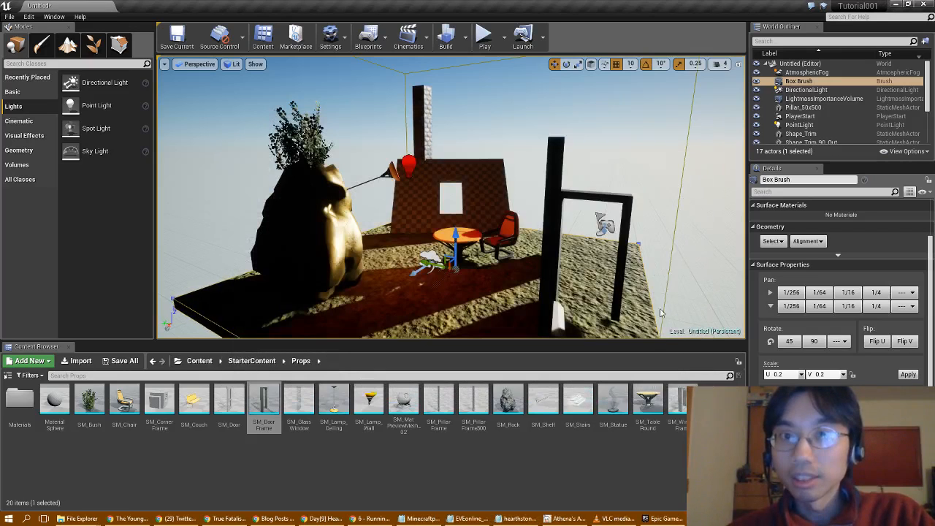
Step: In the browser, read the guide's instructions for playing the level in the editor and return to Unreal Editor
left_click(374, 519)
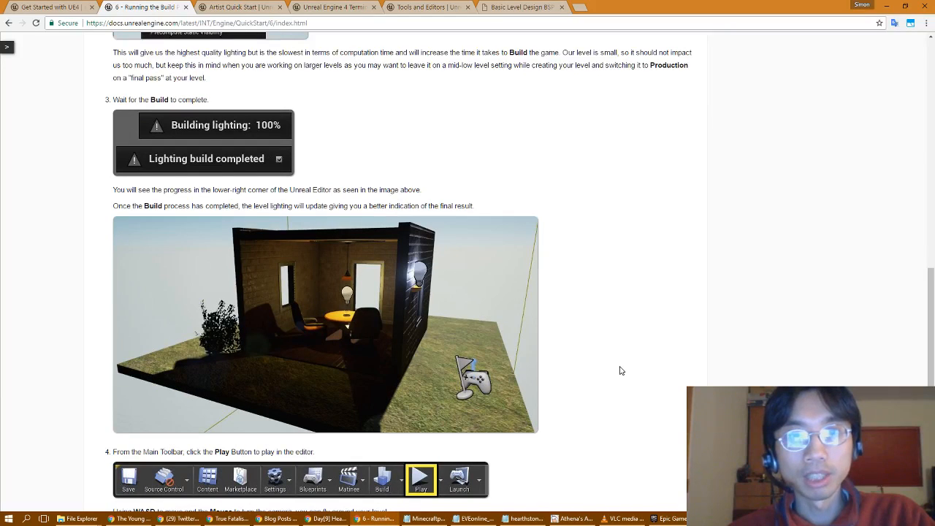
scroll(619, 370, "down", 3)
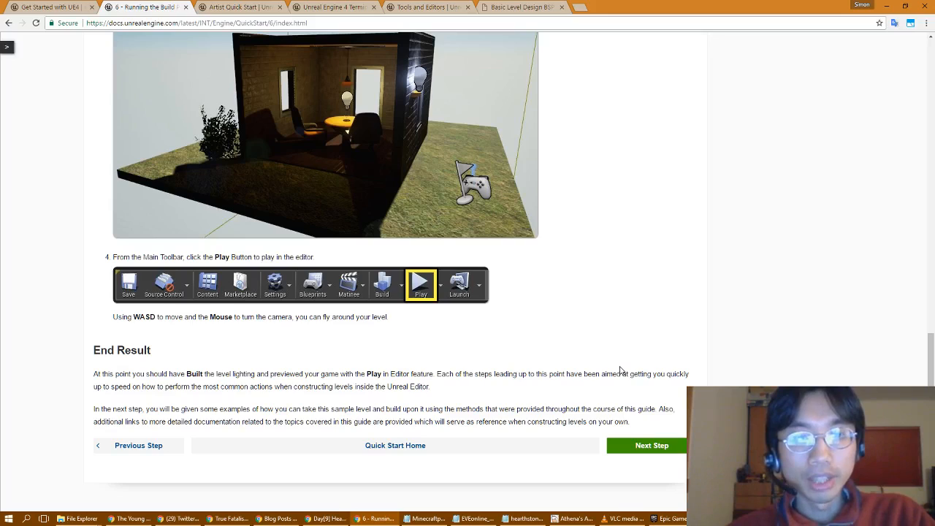
key("alt+Tab")
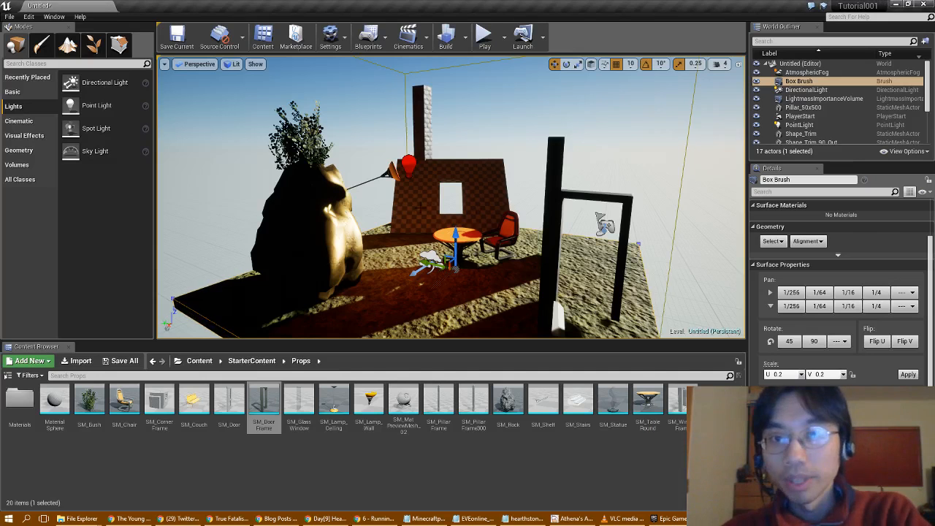
Step: Play the level in the editor, fly around the brick wall, door frame, table, chair and gold rock, and stop the session
right_click_drag(420, 207, 350, 249)
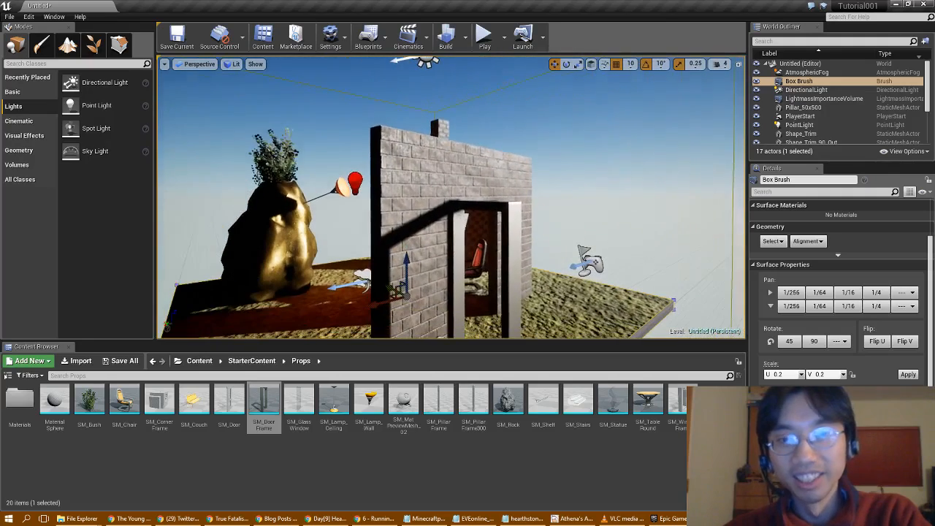
left_click(484, 45)
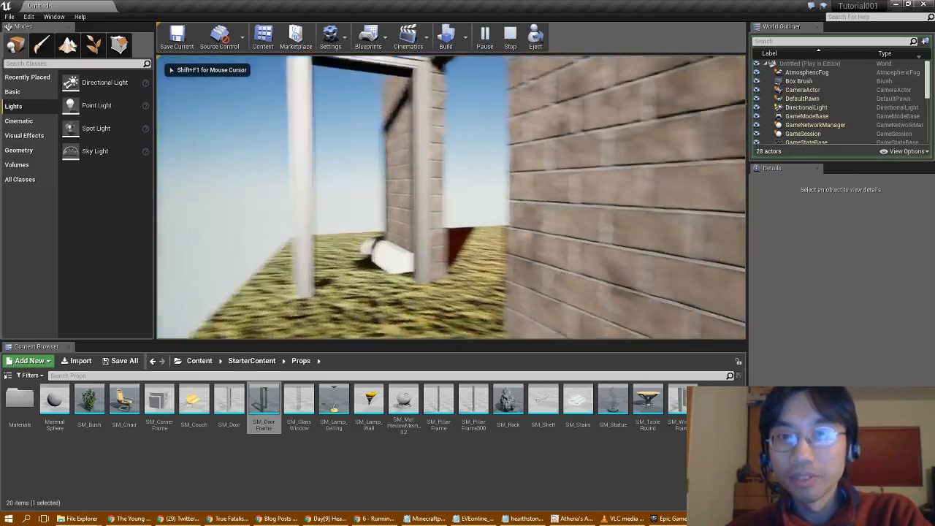
key("w")
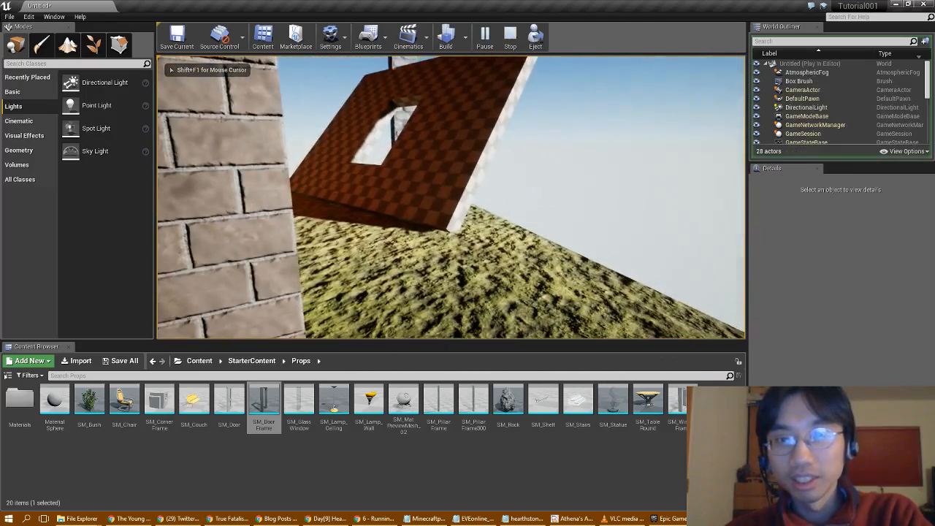
key("w")
key("a")
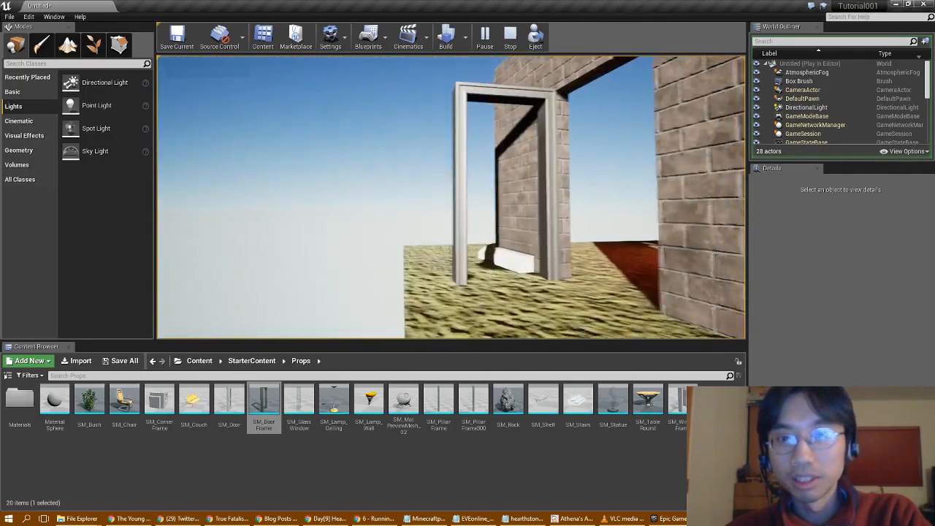
key("w")
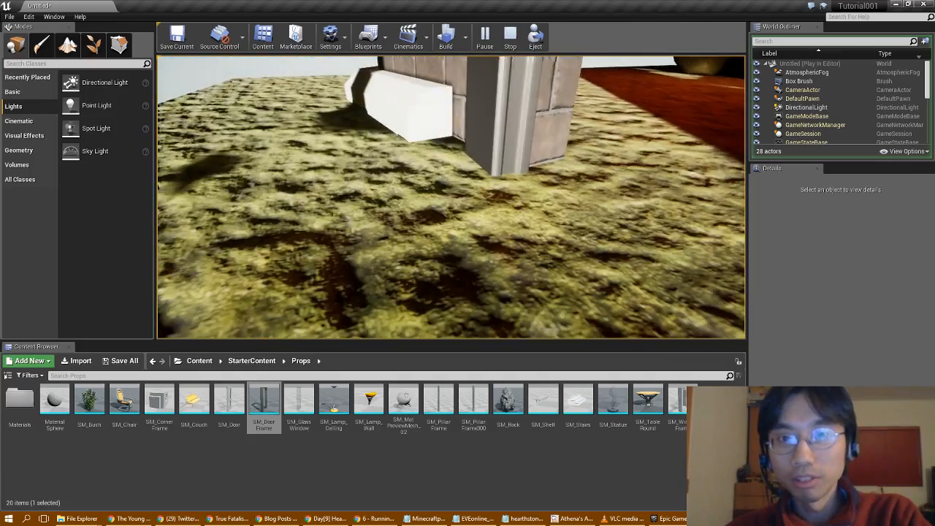
key("s")
key("w")
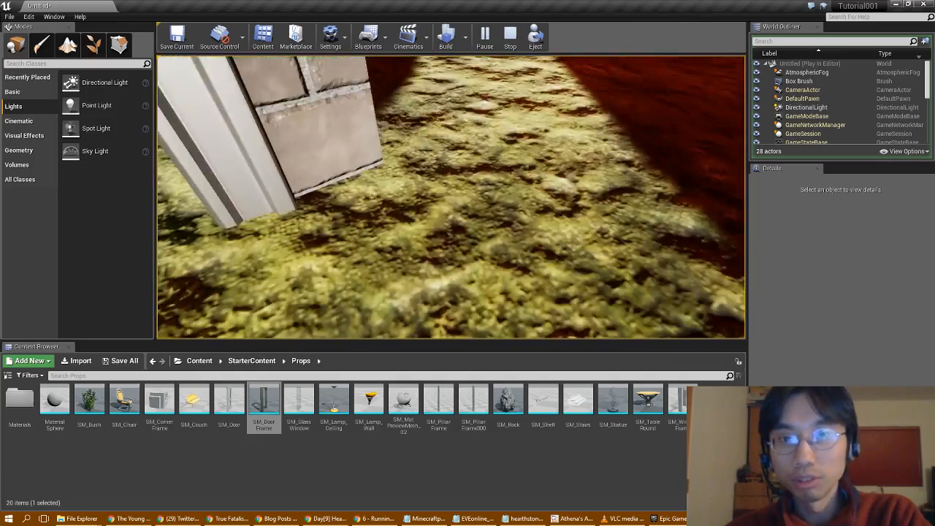
key("w")
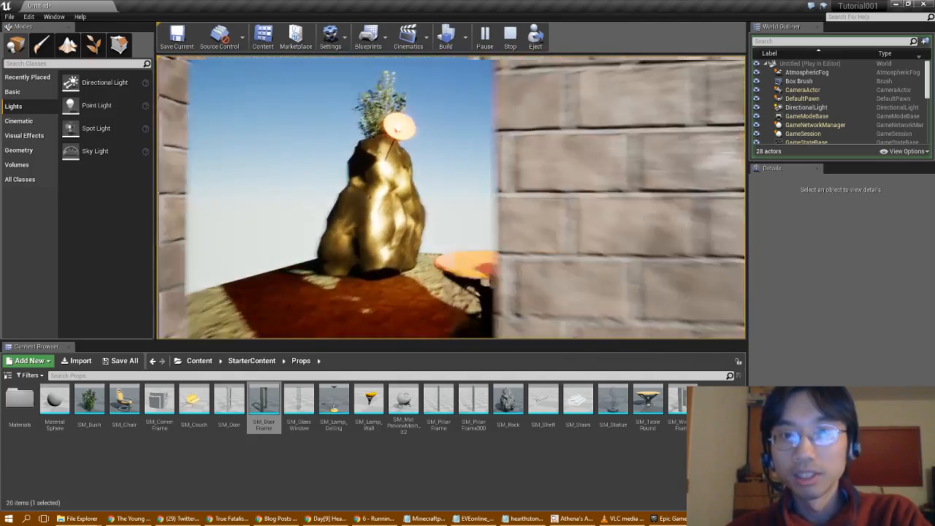
key("w")
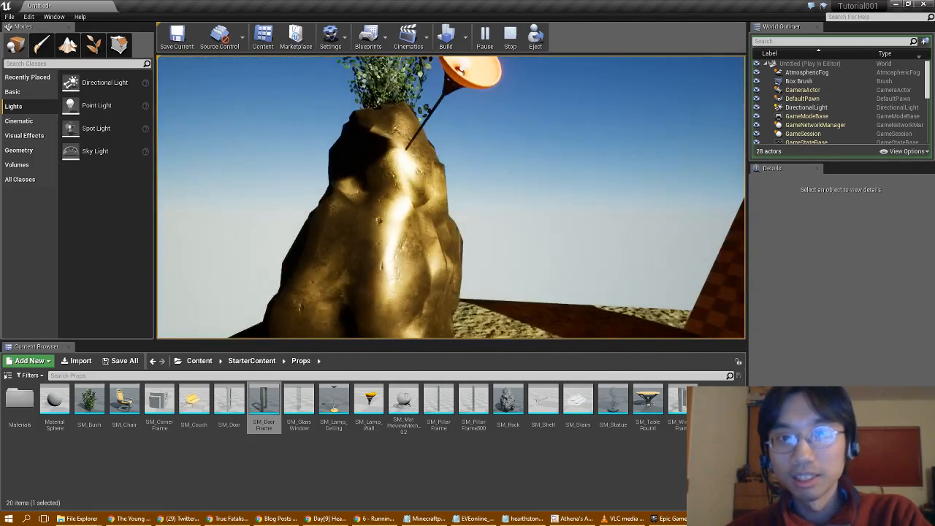
key("a")
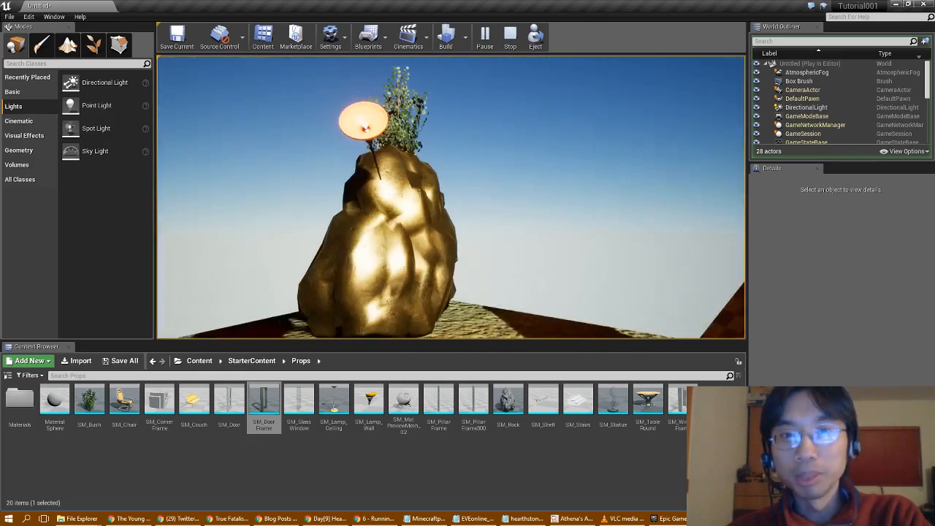
key("w")
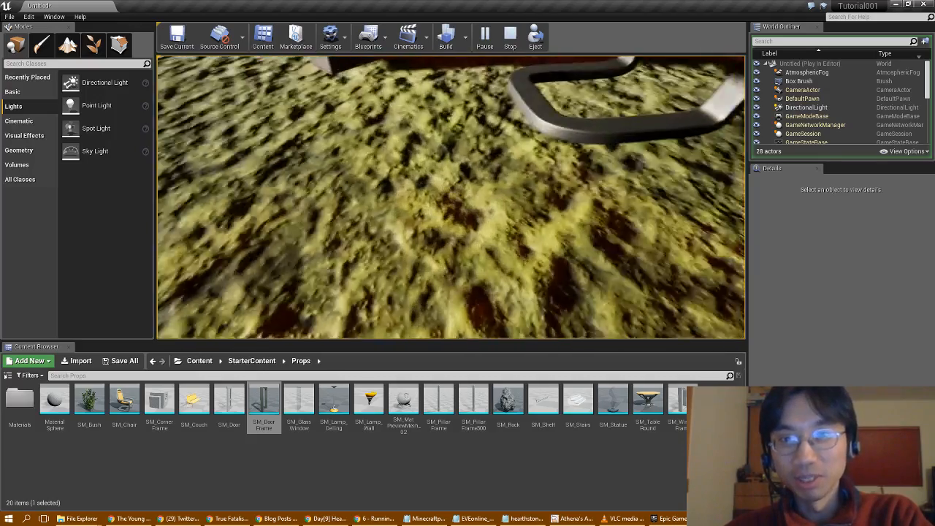
key("s")
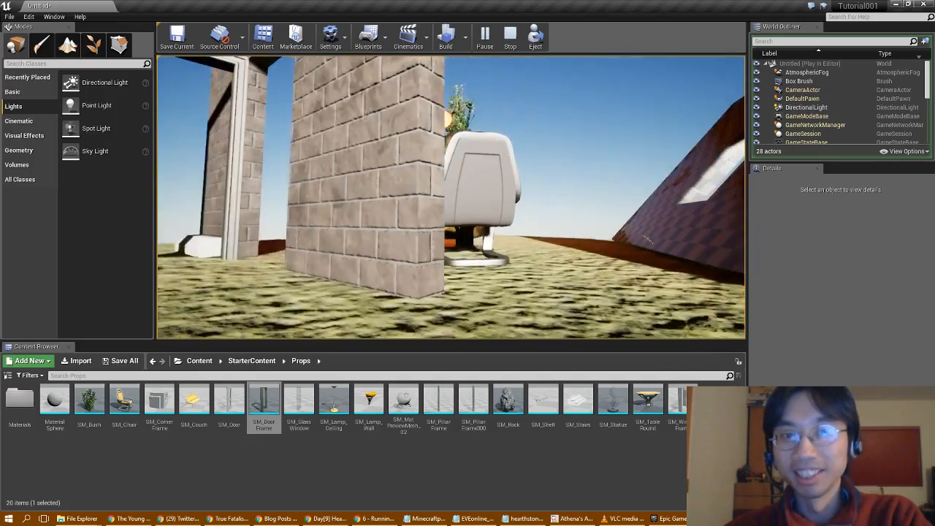
key("w")
key("d")
key("w")
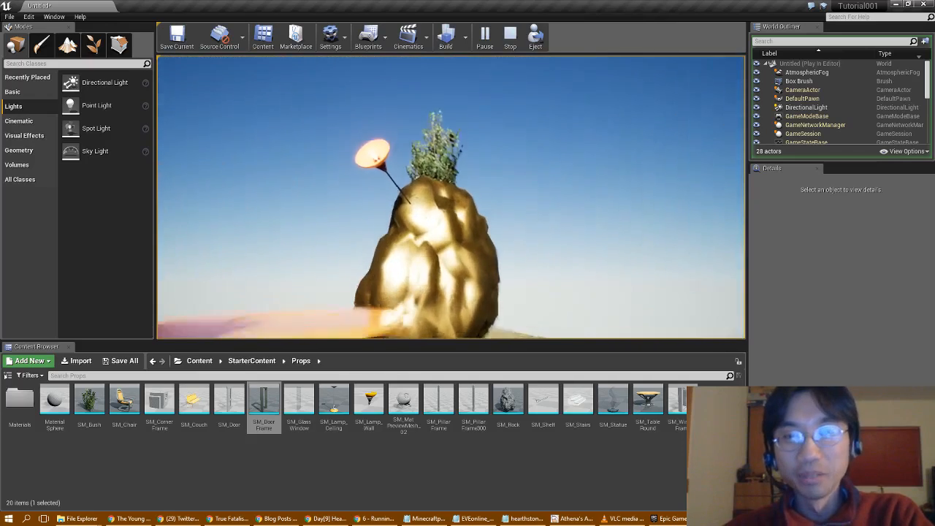
key("w")
key("d")
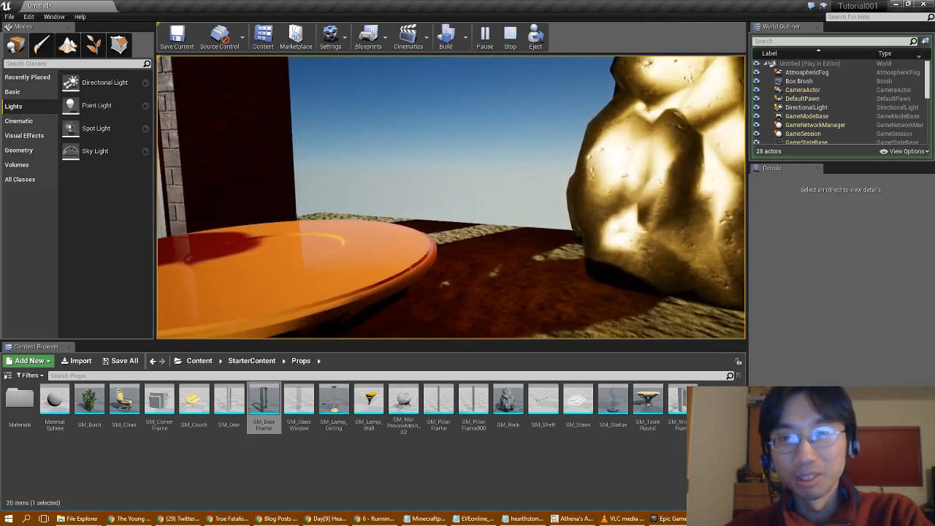
key("w")
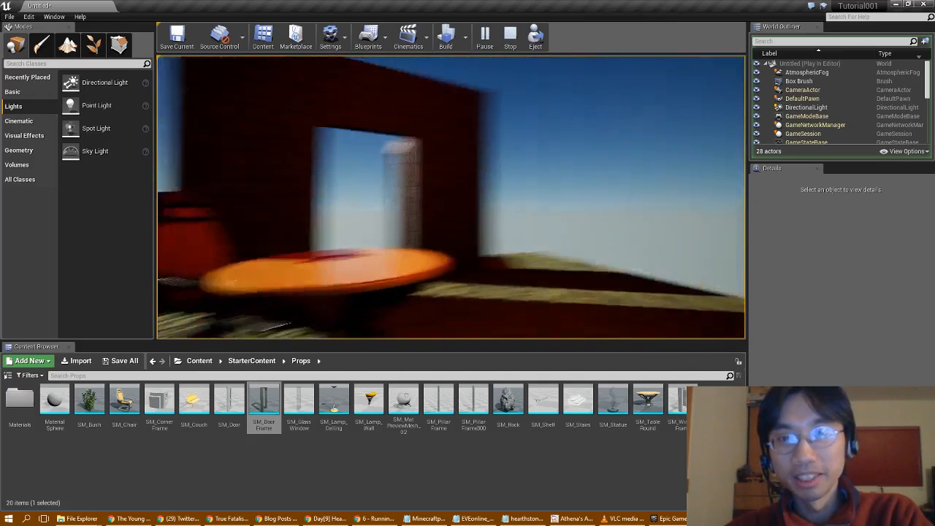
key("s")
key("w")
key("a")
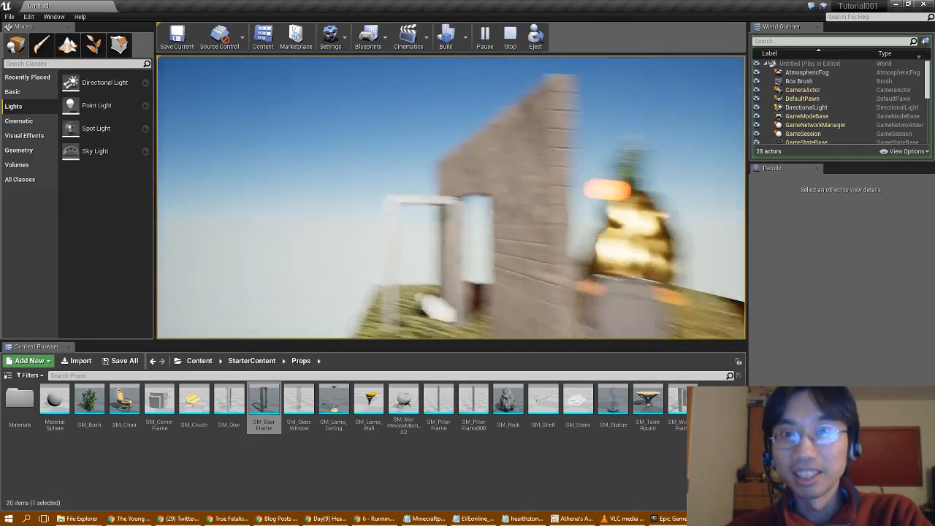
key("Escape")
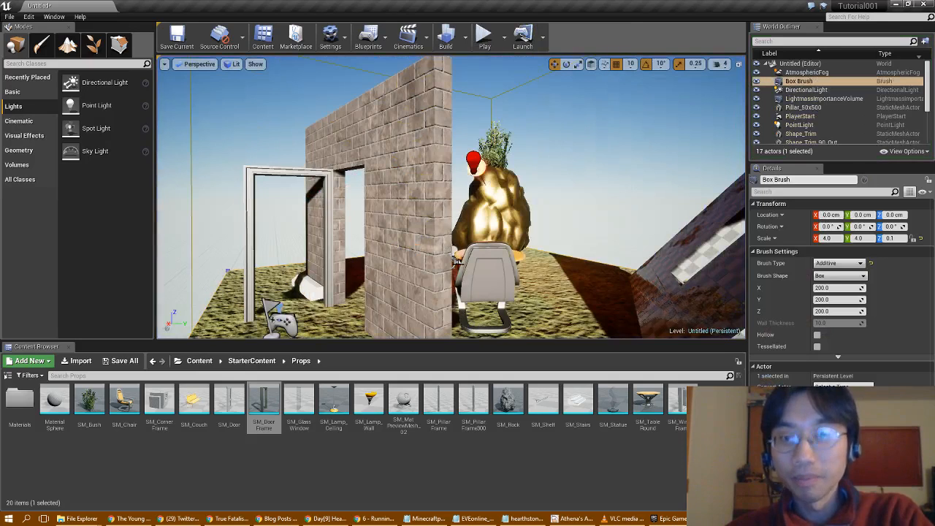
Step: In the browser, read the End Result section, advance to the guide's 7 - On Your Own! page and review its exercises
left_click(376, 518)
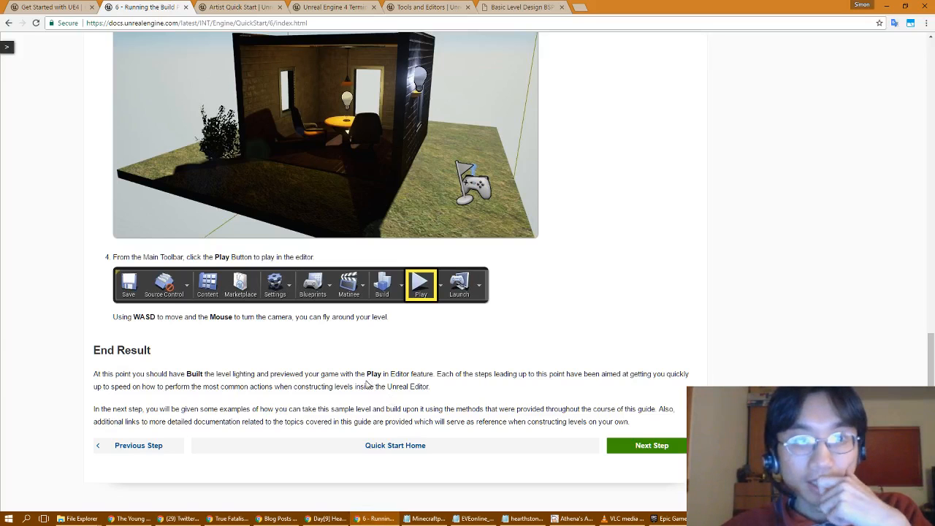
scroll(361, 391, "down", 1)
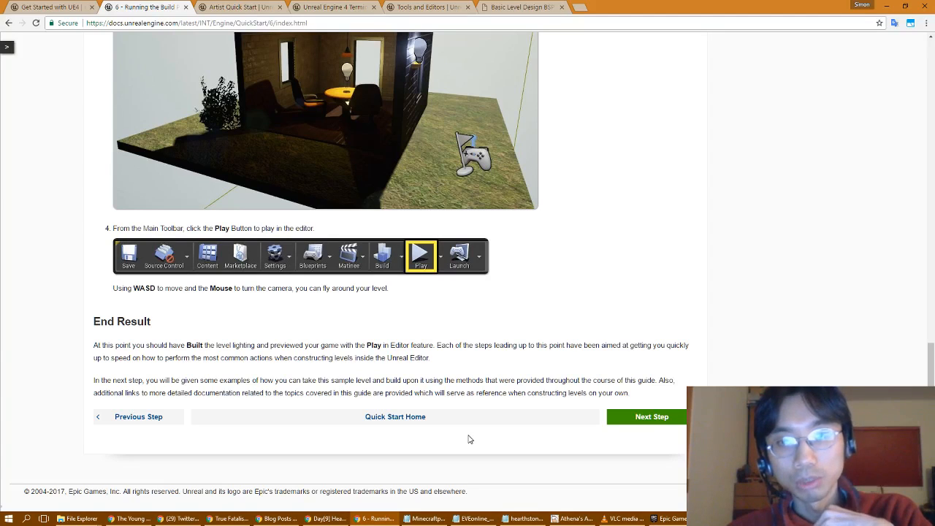
left_click(643, 422)
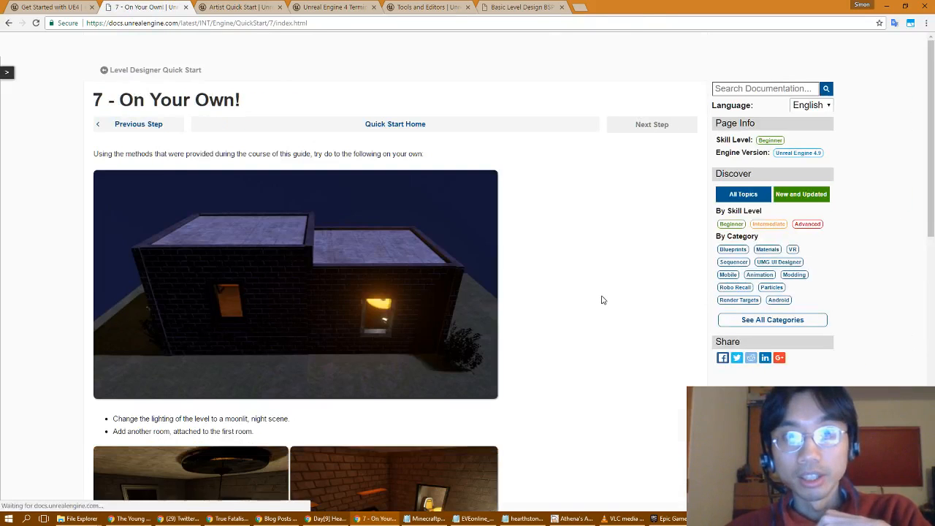
scroll(603, 300, "down", 1)
scroll(603, 300, "up", 1)
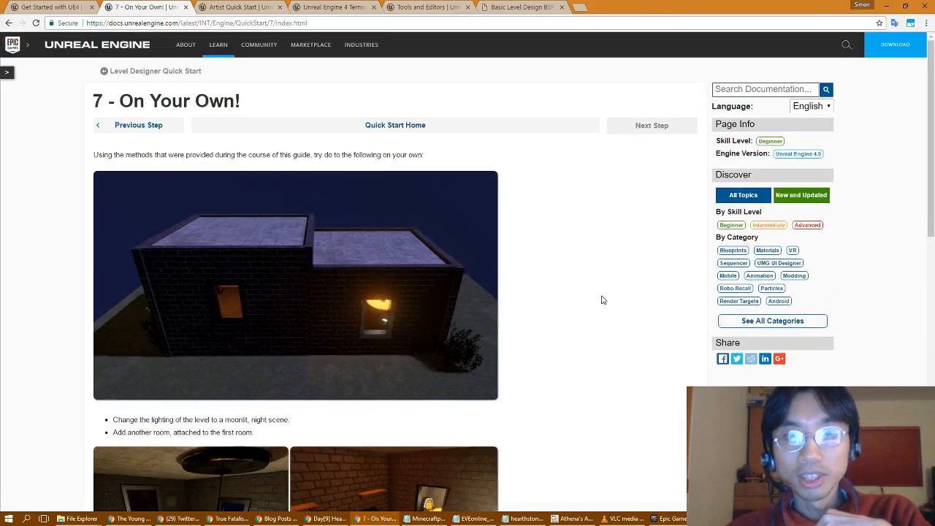
scroll(604, 299, "down", 3)
scroll(604, 307, "up", 3)
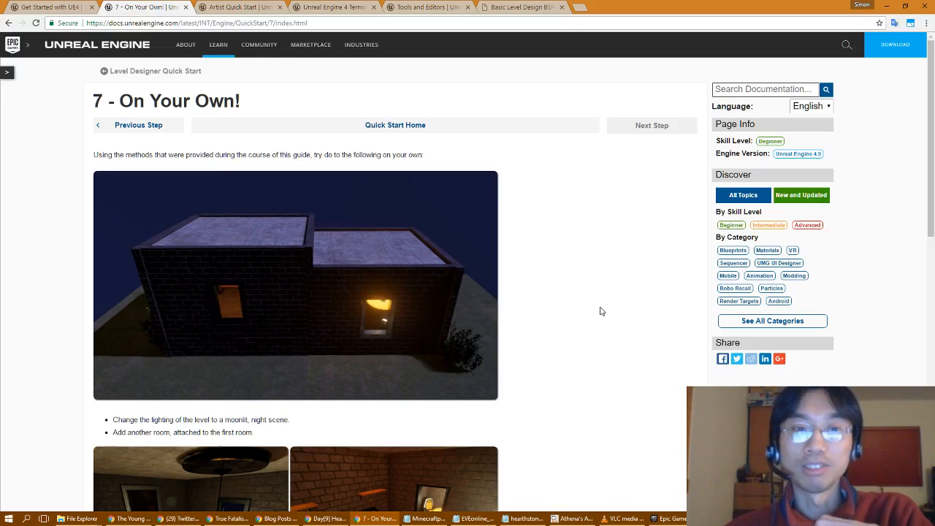
scroll(601, 312, "down", 2)
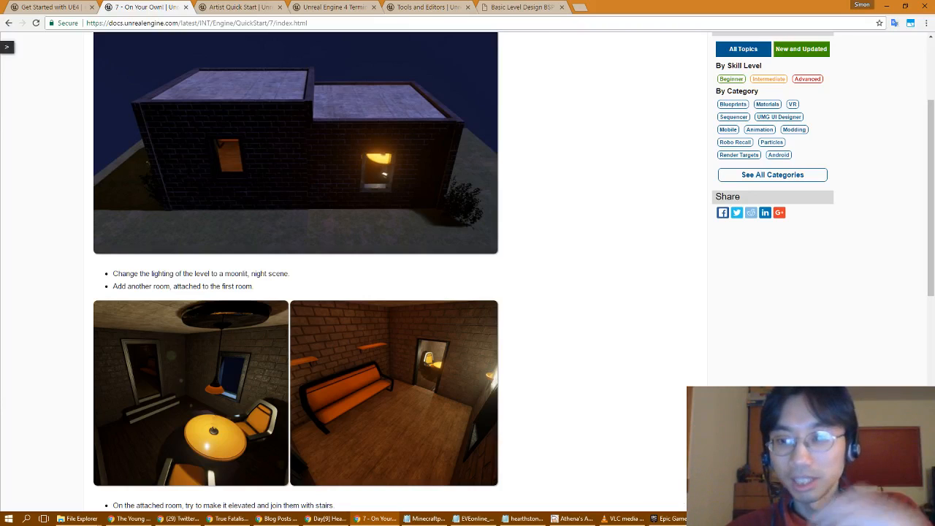
Step: Switch to Unreal Editor and rotate the directional light to about 34° on Y so the sky goes dark
key("alt+Tab")
right_click_drag(539, 288, 577, 213)
mouse_move(440, 229)
right_mouse_down()
mouse_move(413, 274)
mouse_move(440, 229)
right_mouse_up()
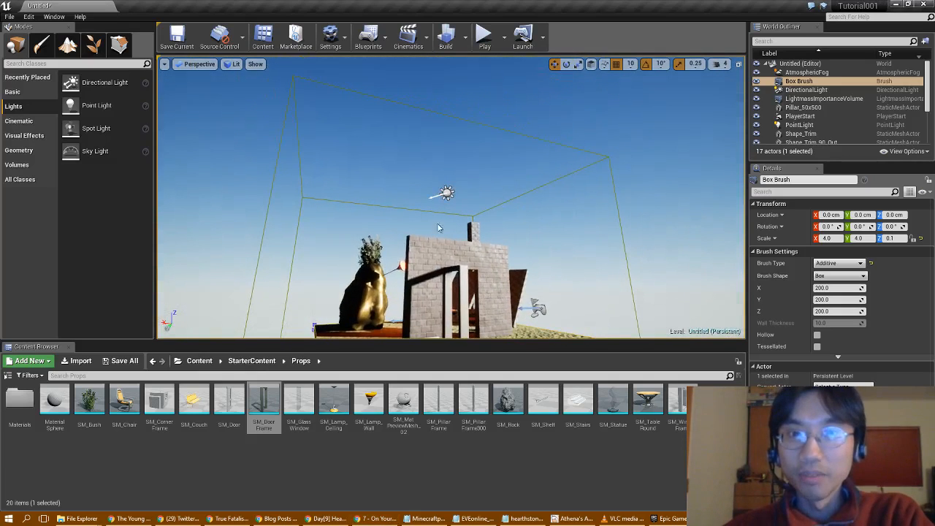
left_click(446, 191)
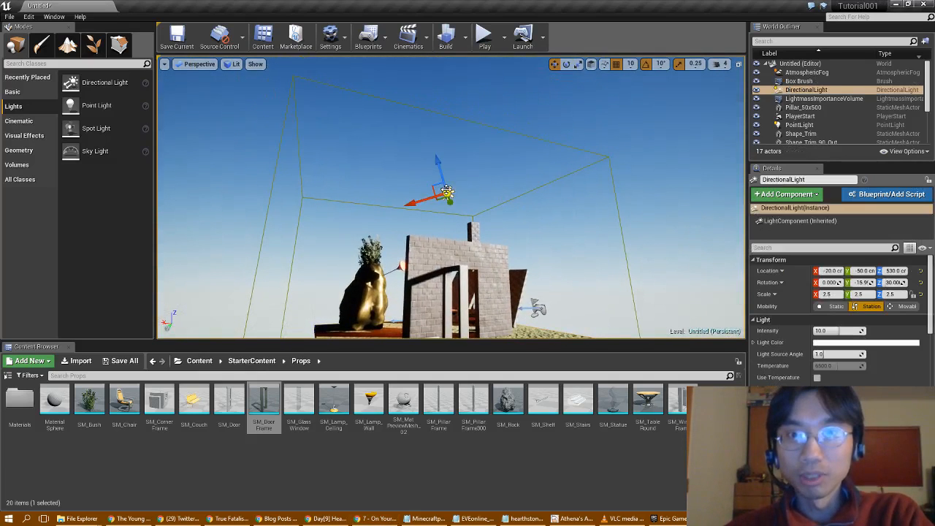
left_click(568, 65)
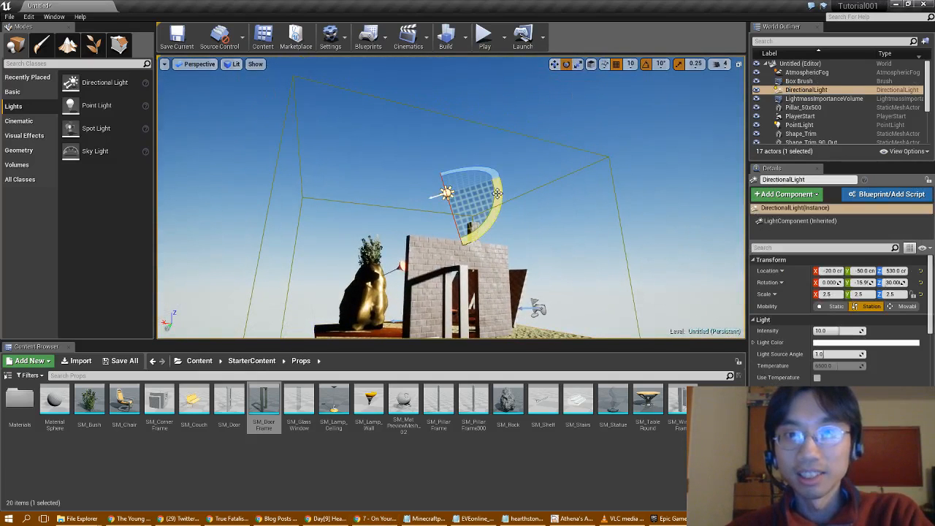
left_click_drag(498, 197, 403, 228)
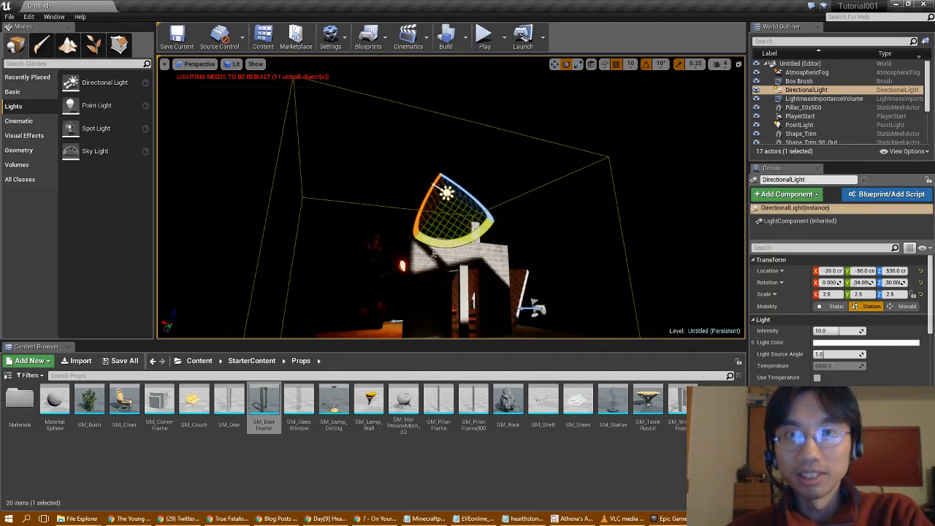
right_click_drag(459, 186, 575, 245)
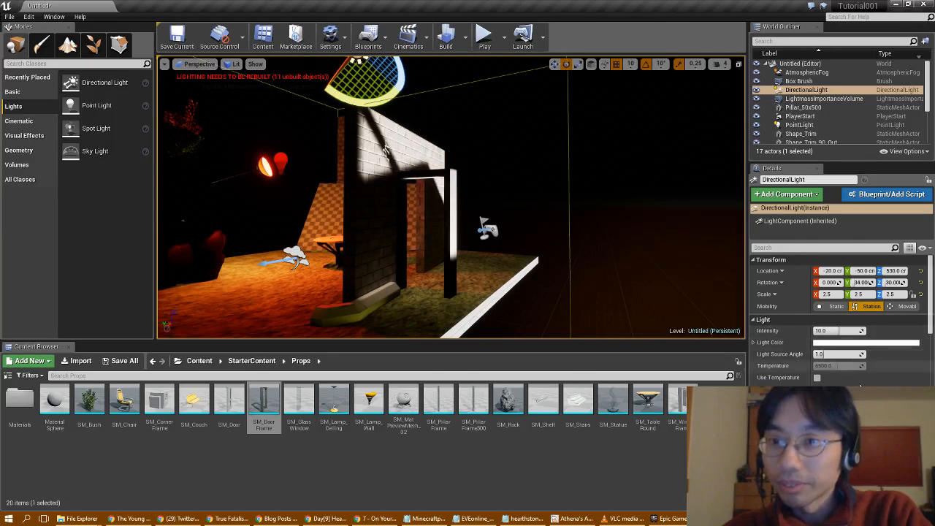
Step: Review the directional light's properties, recheck the moonlit night scene exercise in the browser guide, and return to Unreal Editor
scroll(862, 384, "down", 2)
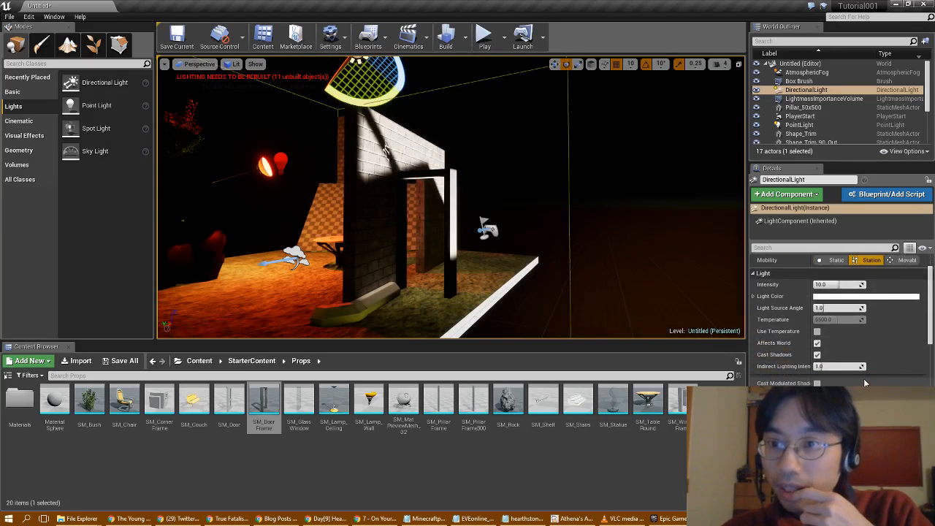
scroll(864, 382, "down", 1)
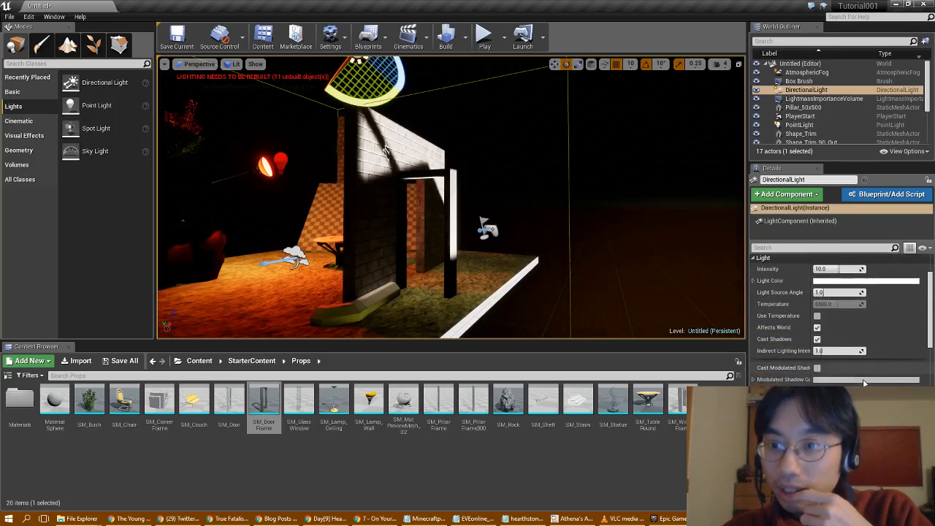
scroll(864, 382, "down", 1)
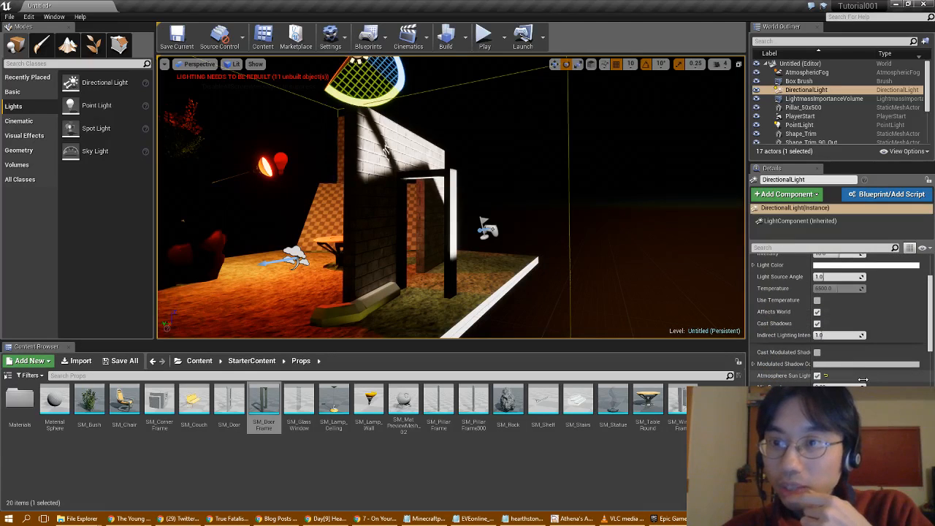
scroll(863, 380, "up", 2)
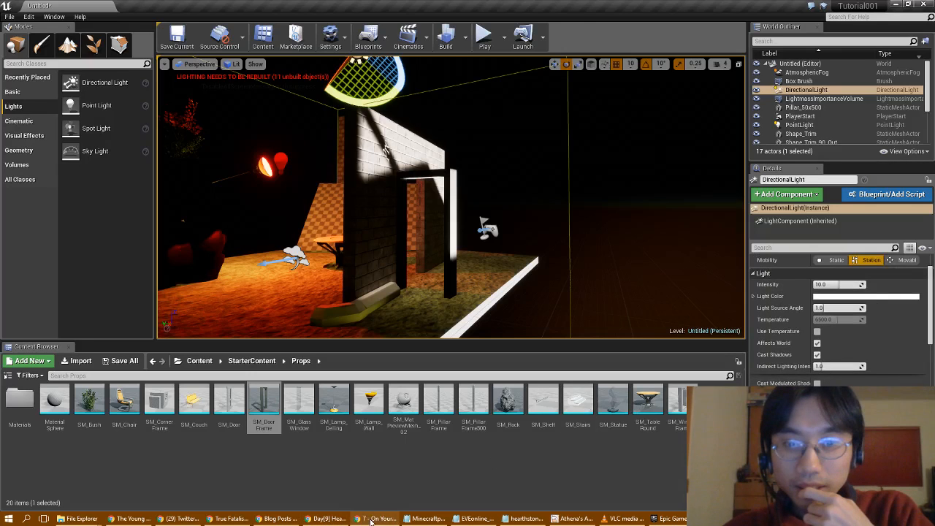
mouse_move(371, 520)
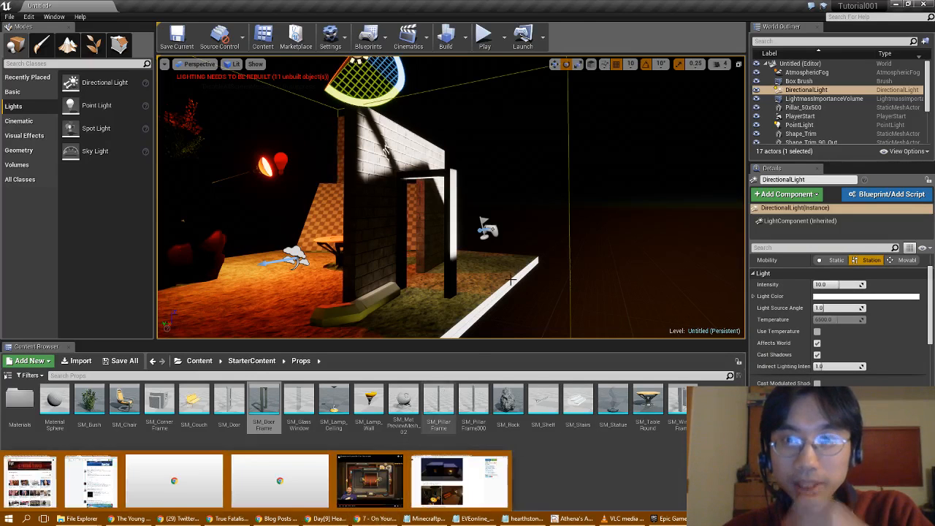
right_click_drag(511, 280, 487, 234)
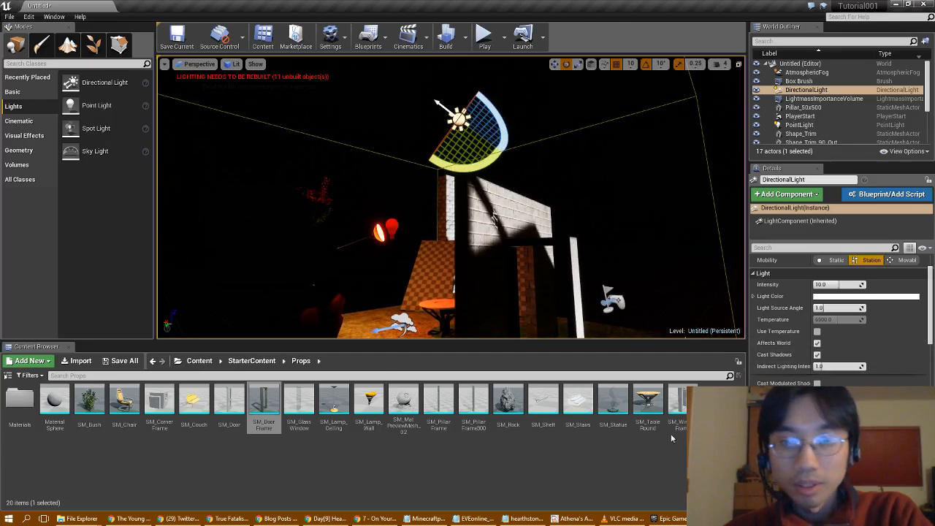
left_click(375, 518)
scroll(424, 340, "up", 1)
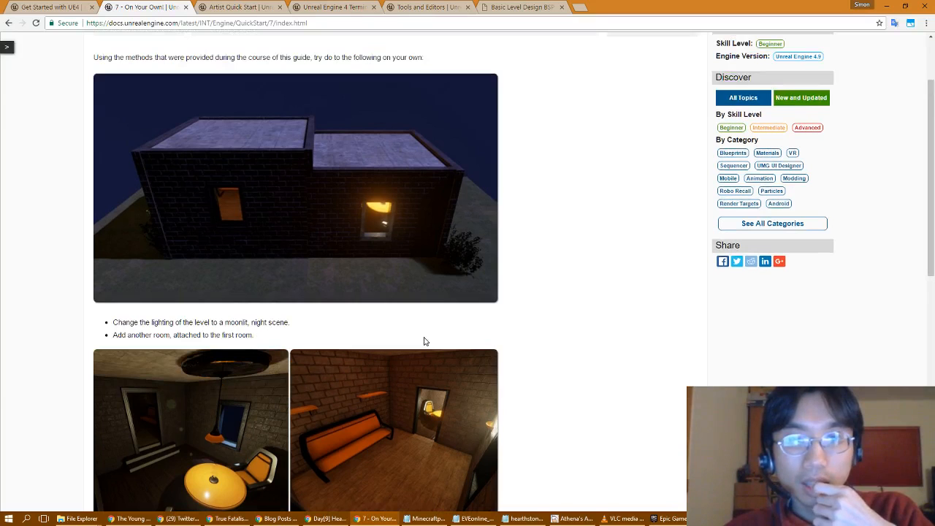
scroll(479, 378, "down", 1)
left_click(720, 519)
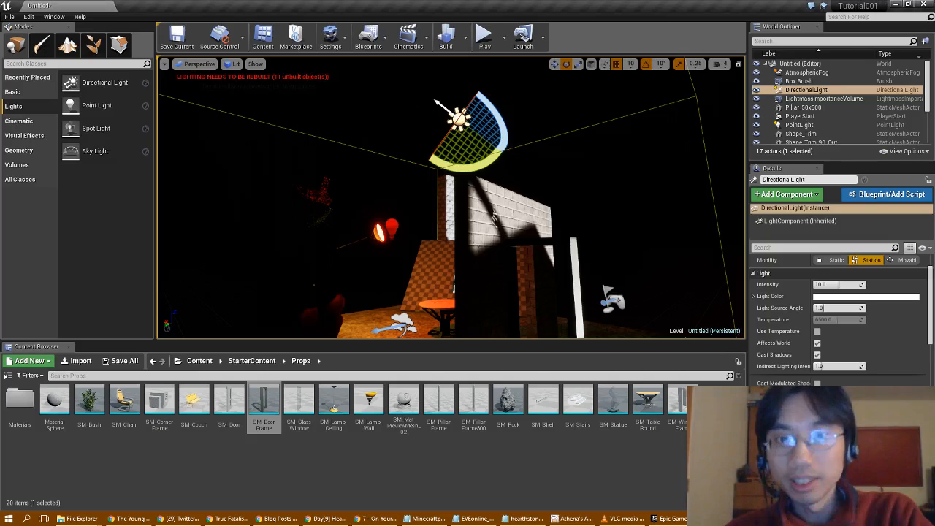
Step: Rotate the directional light back until the sky is bright again and set its intensity to 1
left_click_drag(452, 167, 409, 131)
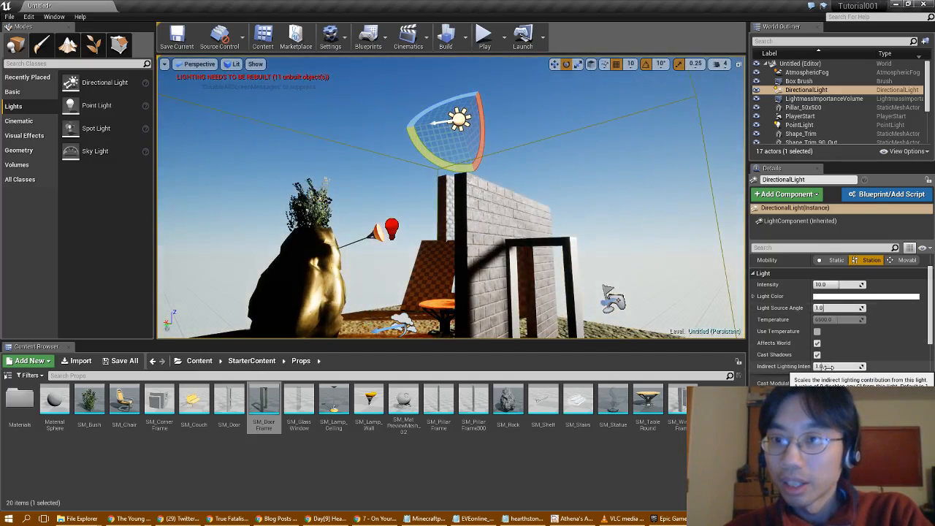
scroll(822, 329, "up", 1)
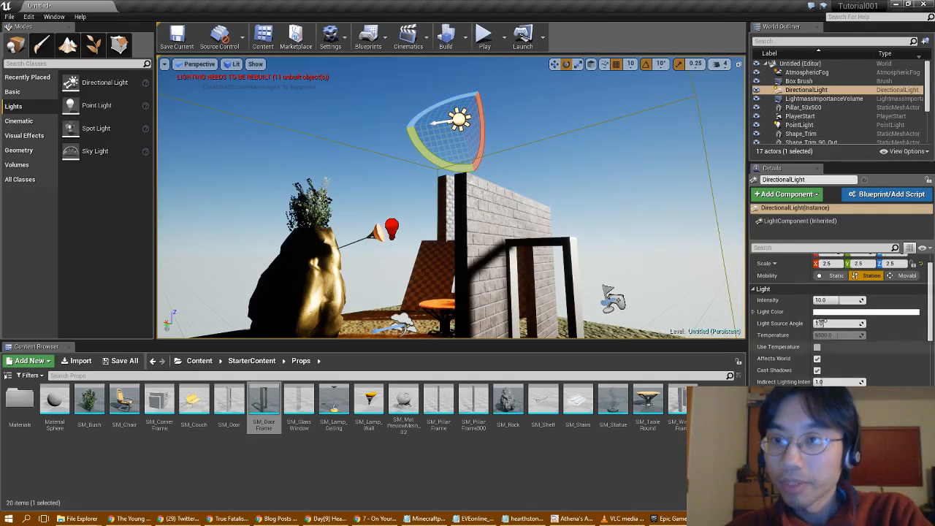
left_click(830, 299)
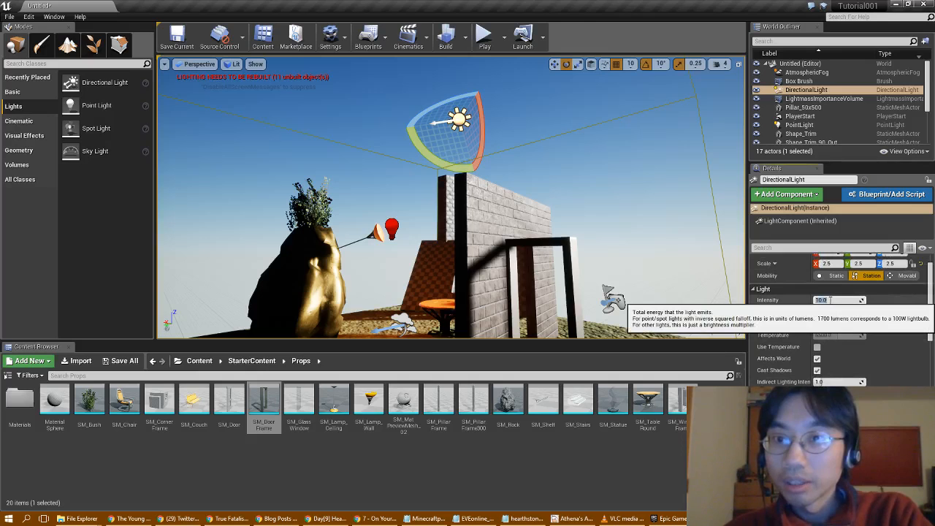
type("1")
key("Return")
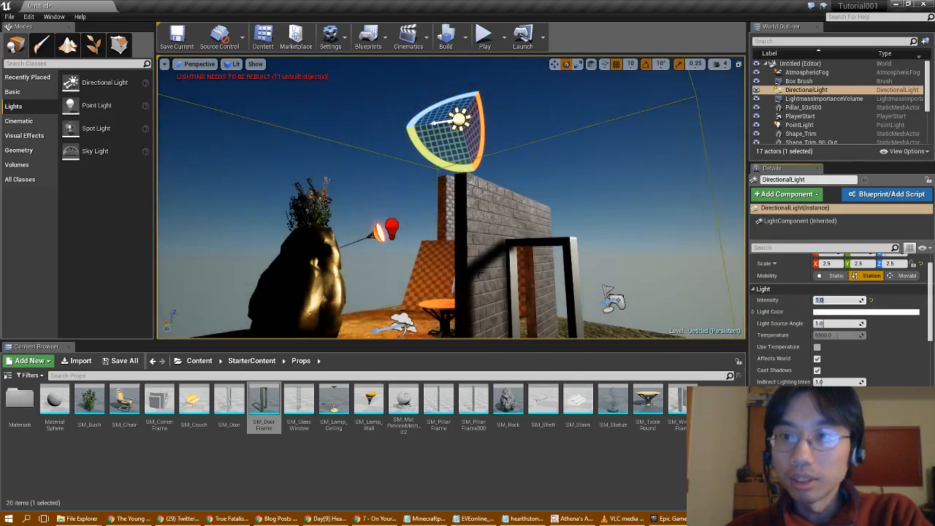
Step: Try dimmer directional light intensities of 0.2, 0.1, 0.01 and 0.03 for the night scene
type("0.2")
key("Return")
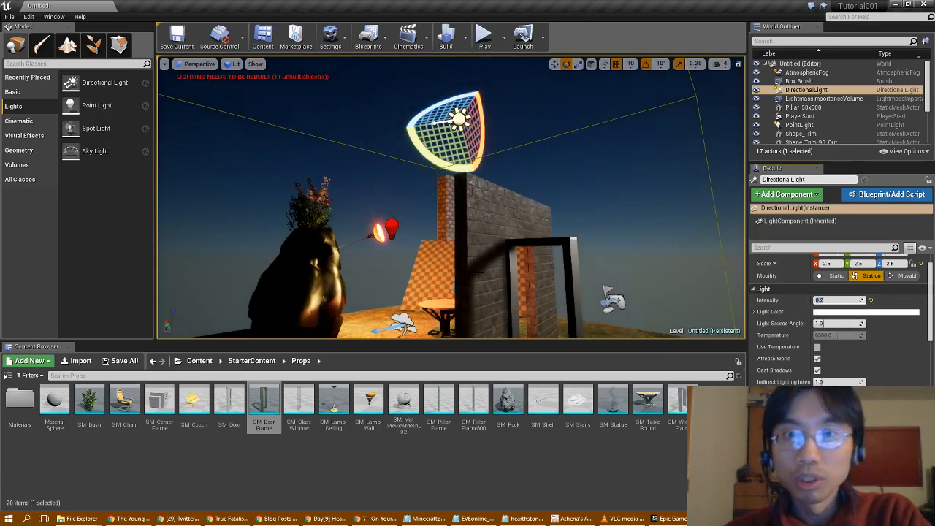
type("0.1")
key("Return")
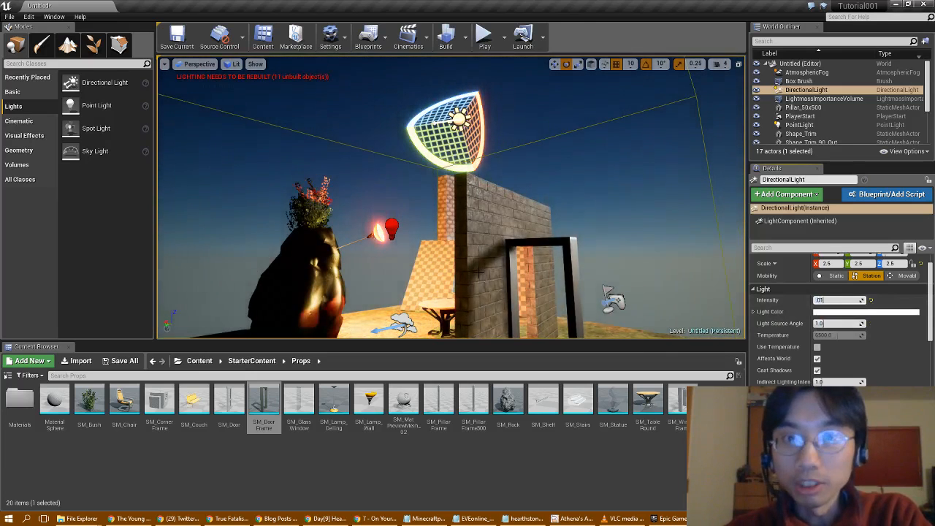
key("Return")
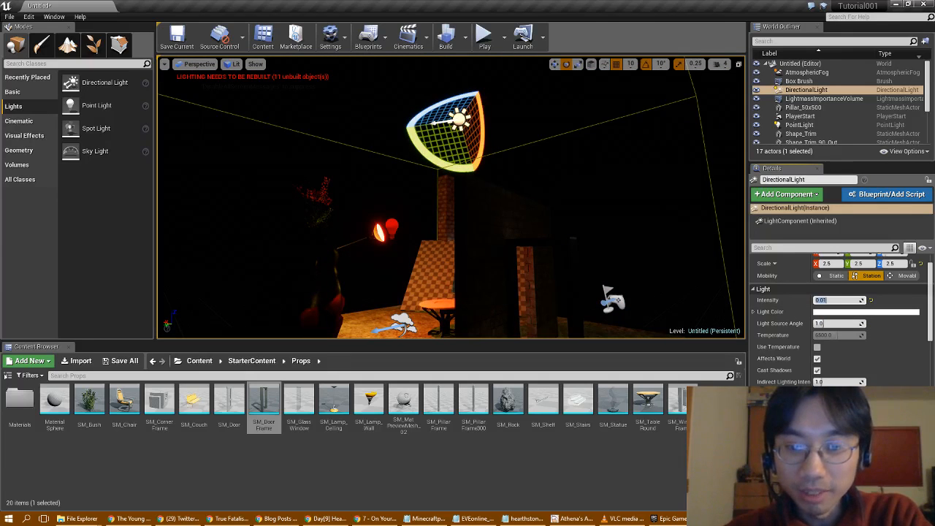
key("Return")
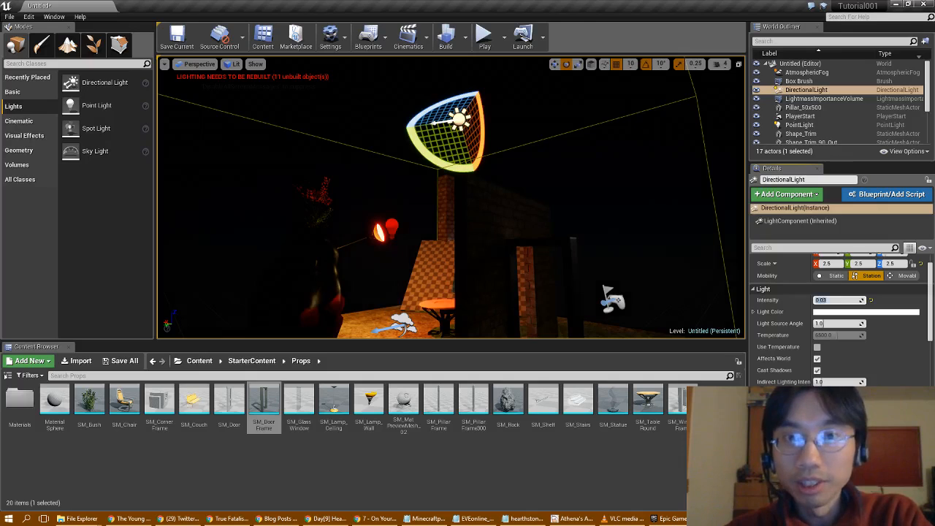
Step: Try directional light intensities of 0.05, 0.1 and 0.06
type(".05")
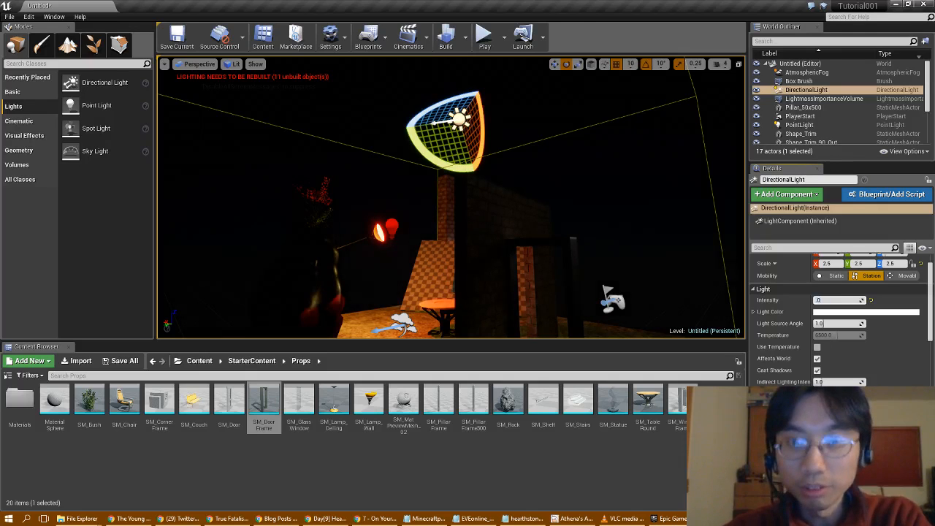
key("Return")
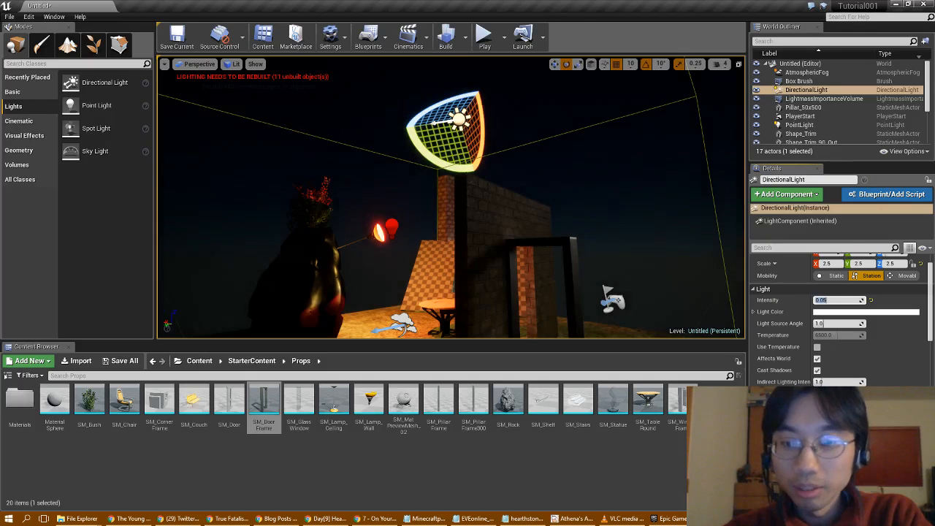
type(".5")
key("Return")
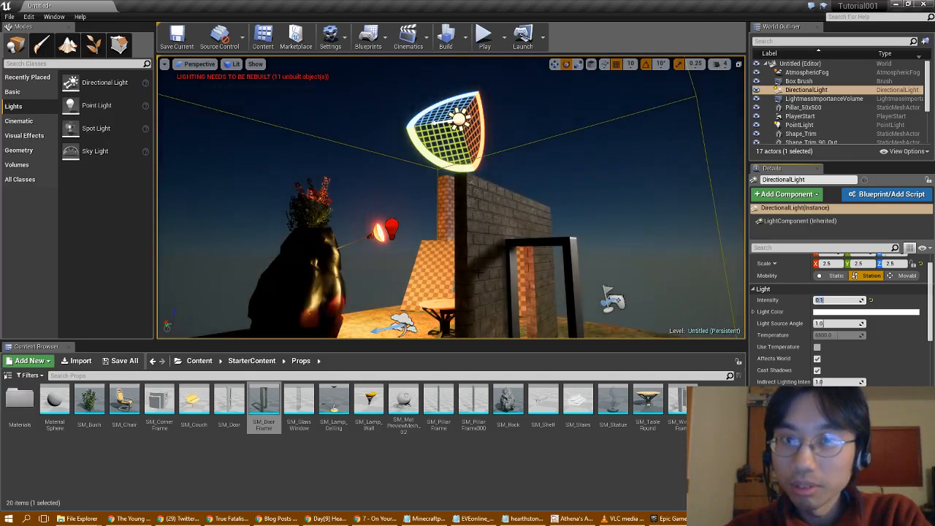
type(".")
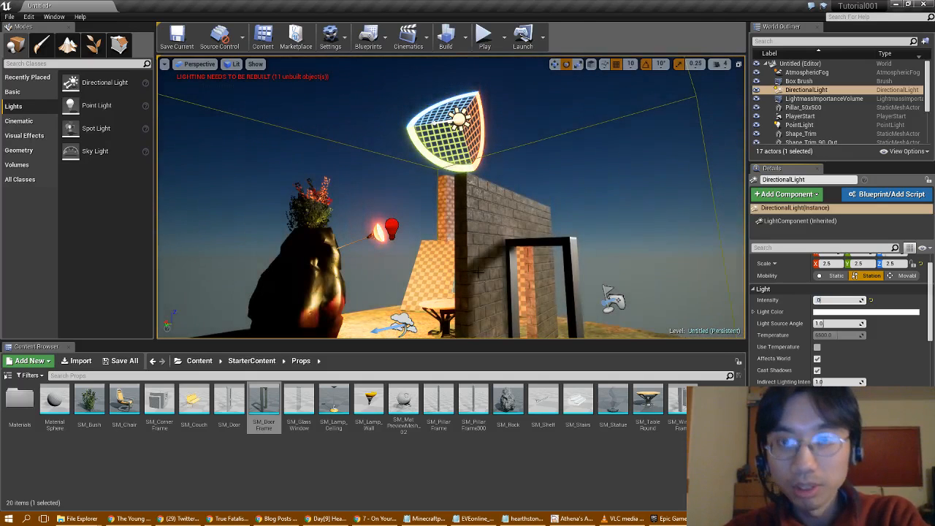
type("06")
key("Return")
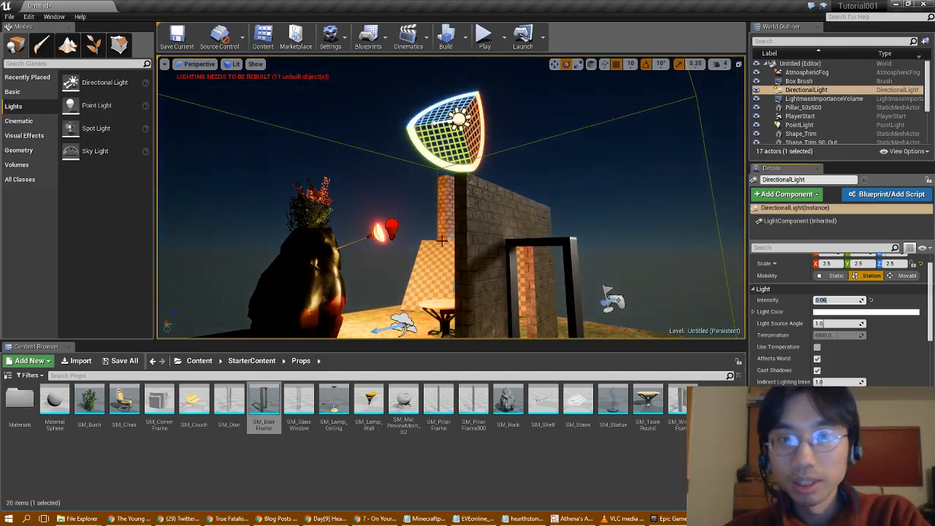
Step: View the scene against the sky and try directional light intensities of 0.03 and 0.04
right_click_drag(477, 273, 563, 211)
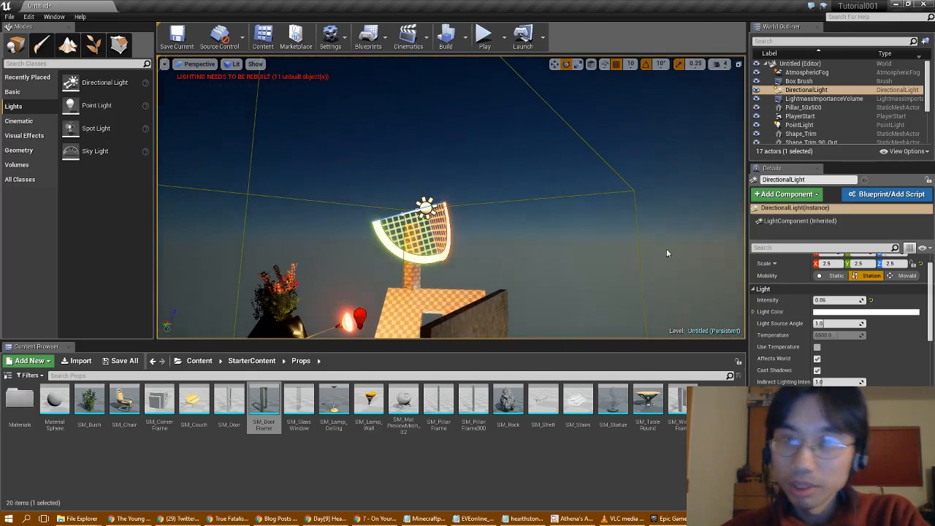
left_click(818, 299)
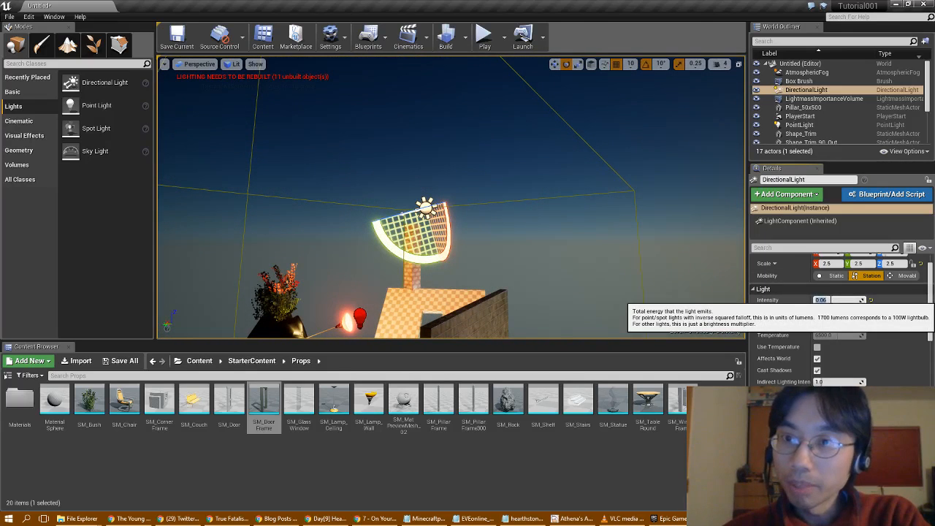
type("0.03")
key("Return")
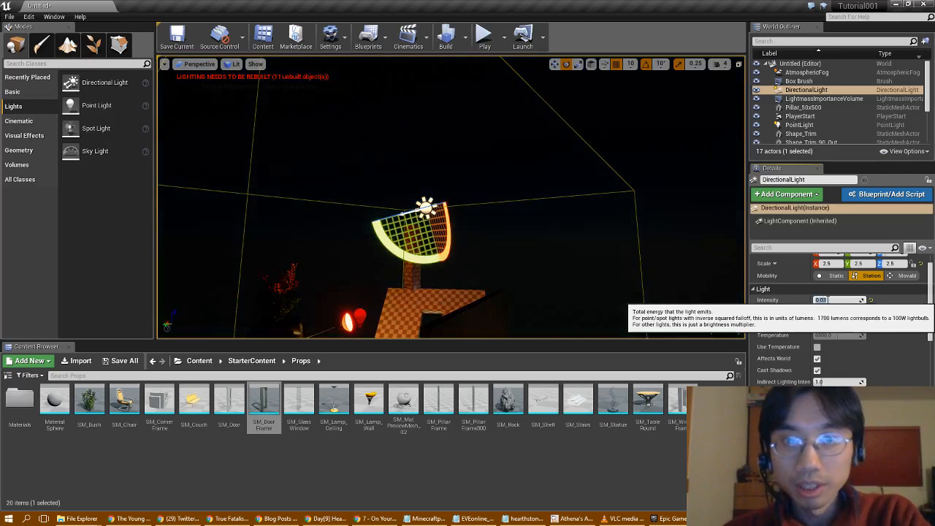
right_click_drag(535, 257, 566, 242)
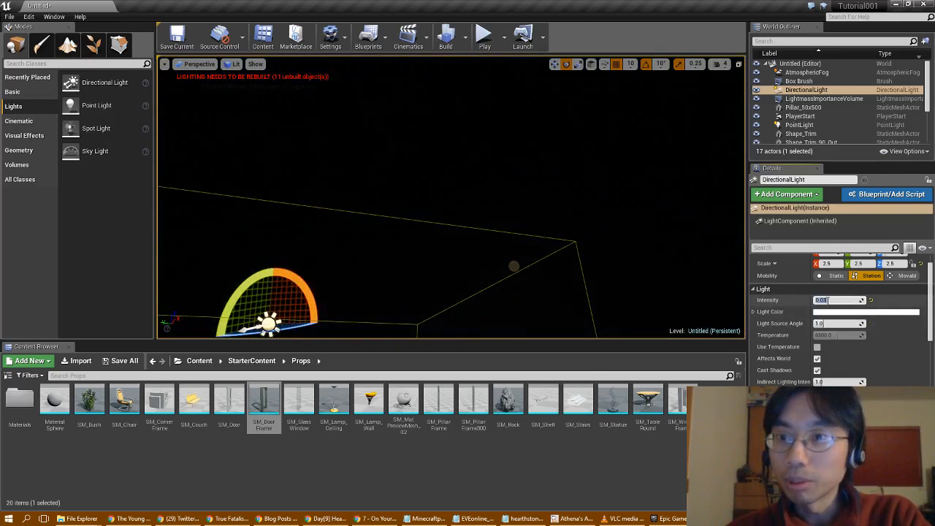
type("0.04")
key("Return")
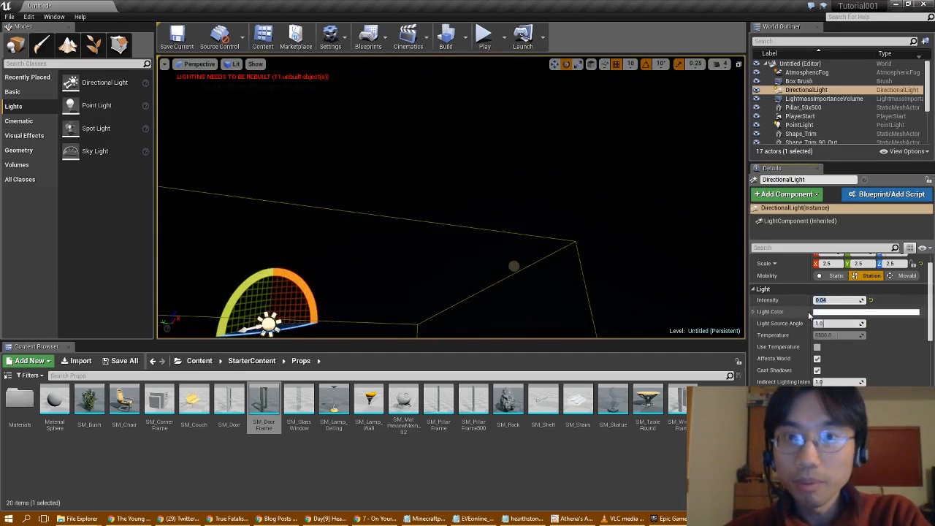
Step: Try a directional light intensity of 5 for comparison and set it back down to 0.05
type("5.0")
key("Return")
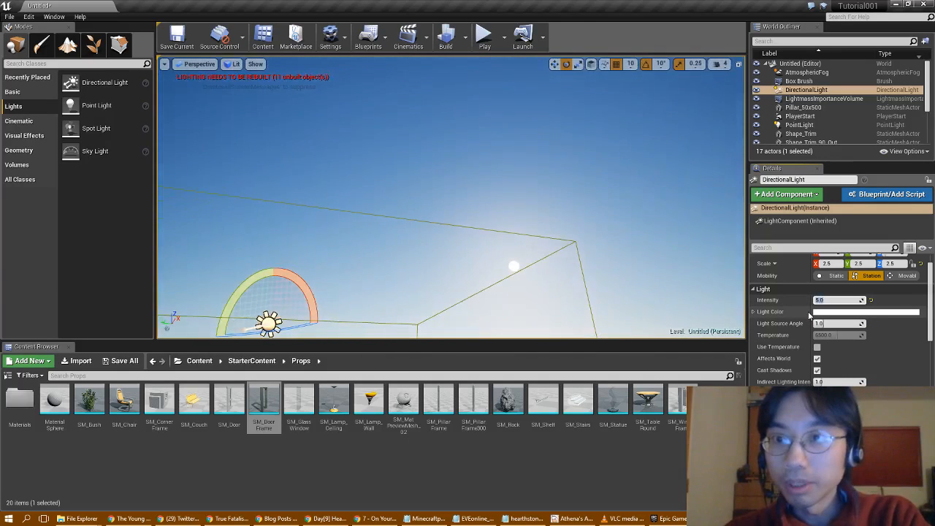
type(".05")
key("Return")
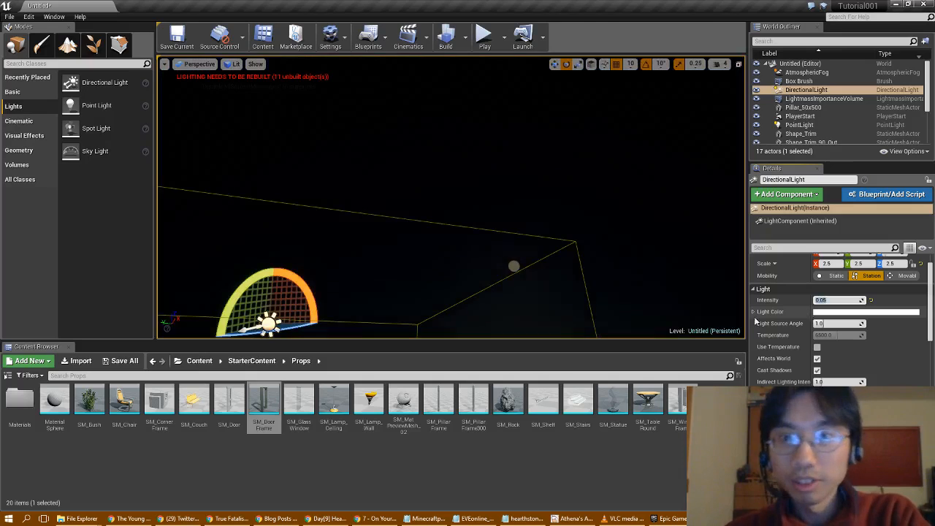
Step: Try a directional light intensity of 0.04 against the sky and lower it to 0.03
right_click_drag(584, 249, 490, 212)
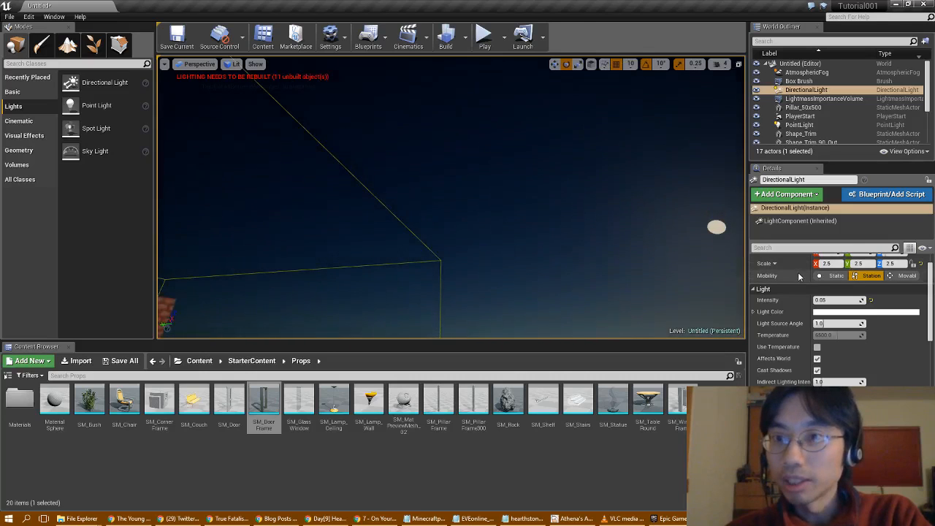
left_click(834, 299)
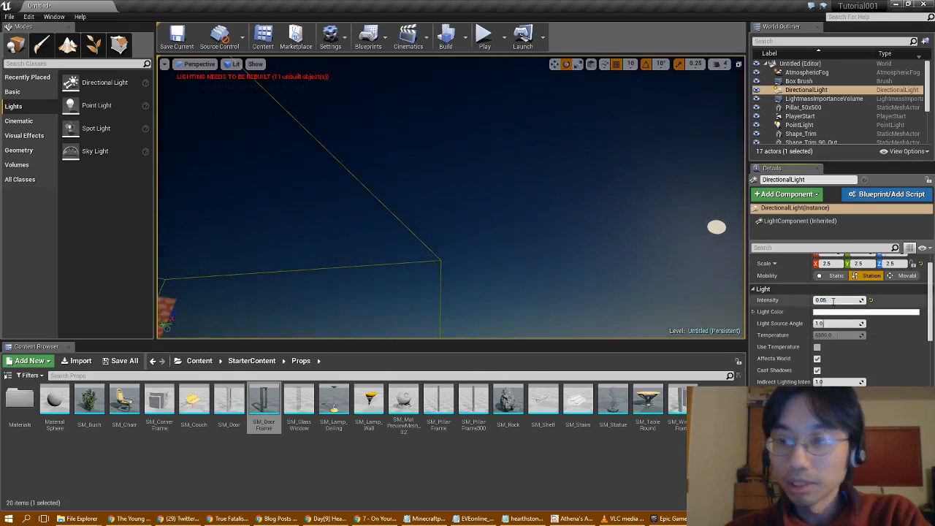
type("0.04")
key("Return")
right_click_drag(555, 212, 497, 248)
left_click(838, 299)
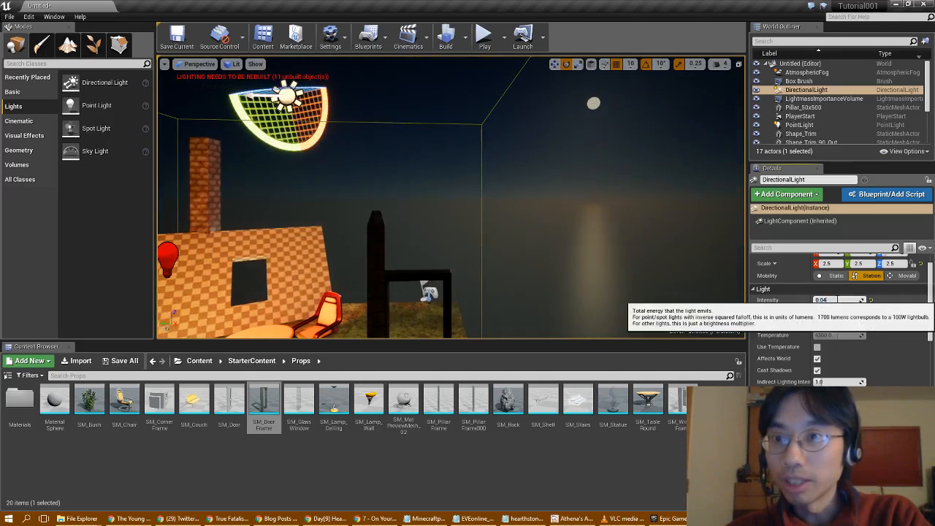
type("0.03")
key("Return")
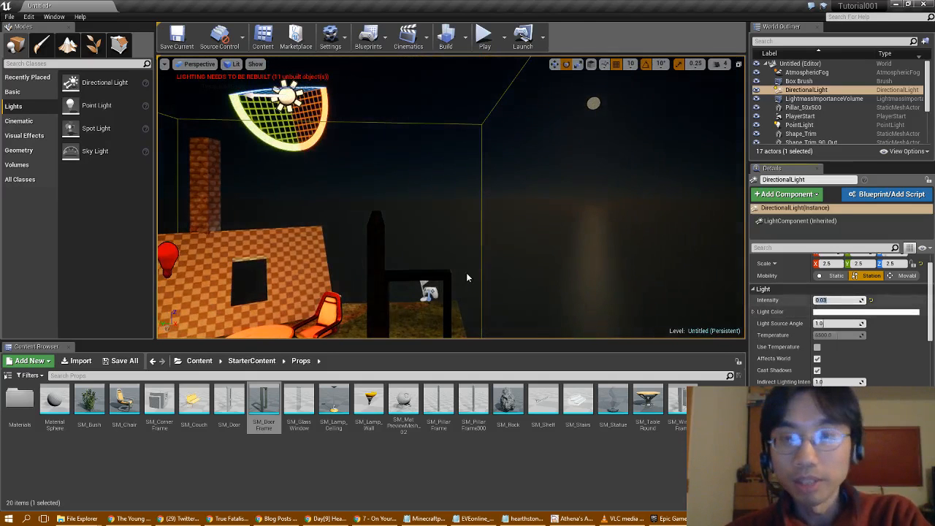
Step: Compare the night-lit house and its surroundings with the reference images on the On Your Own page in the browser
right_click_drag(467, 277, 447, 306)
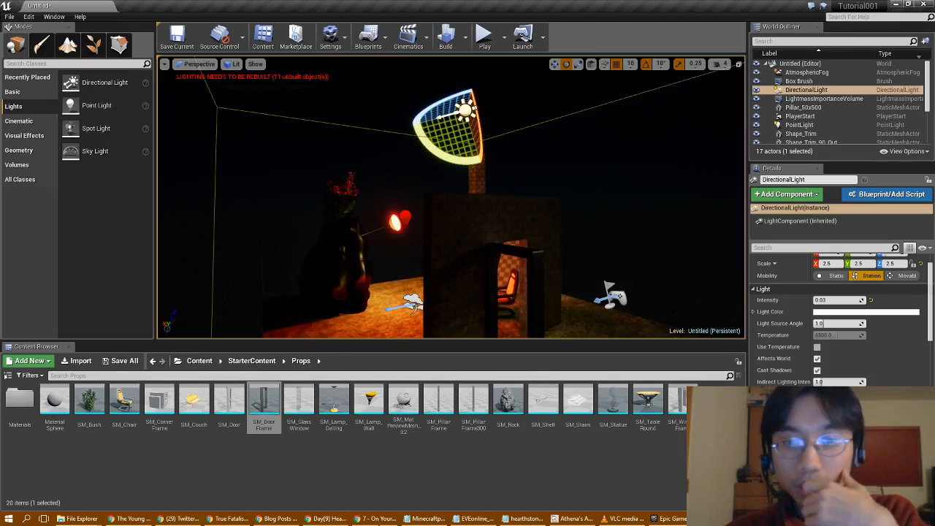
left_click(376, 519)
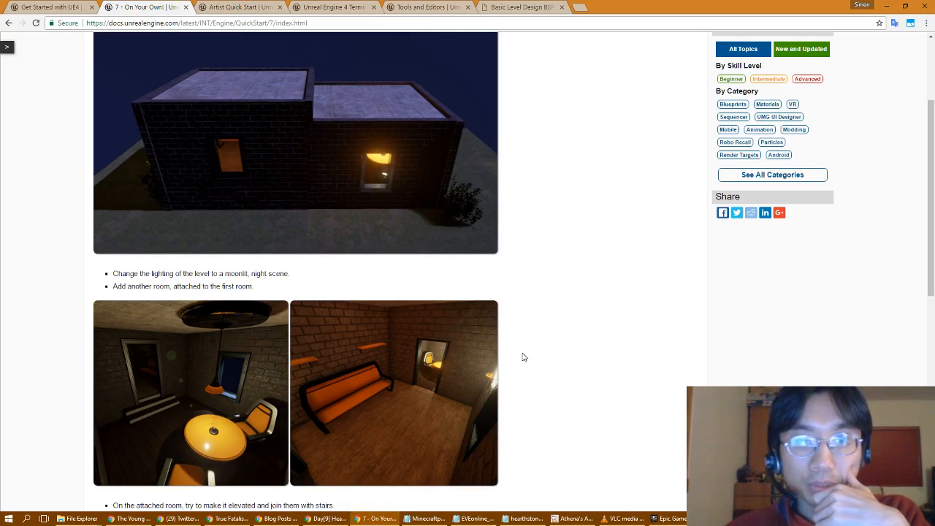
scroll(523, 356, "down", 1)
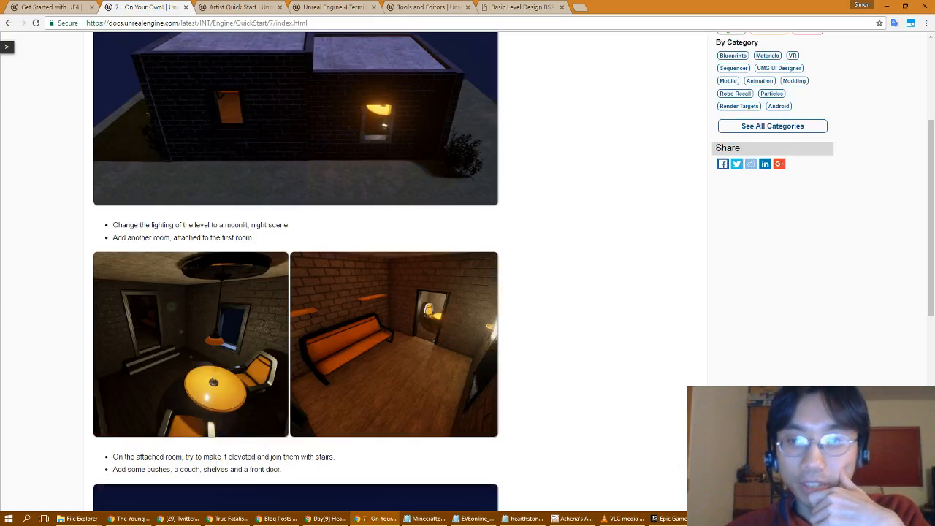
key("alt+Tab")
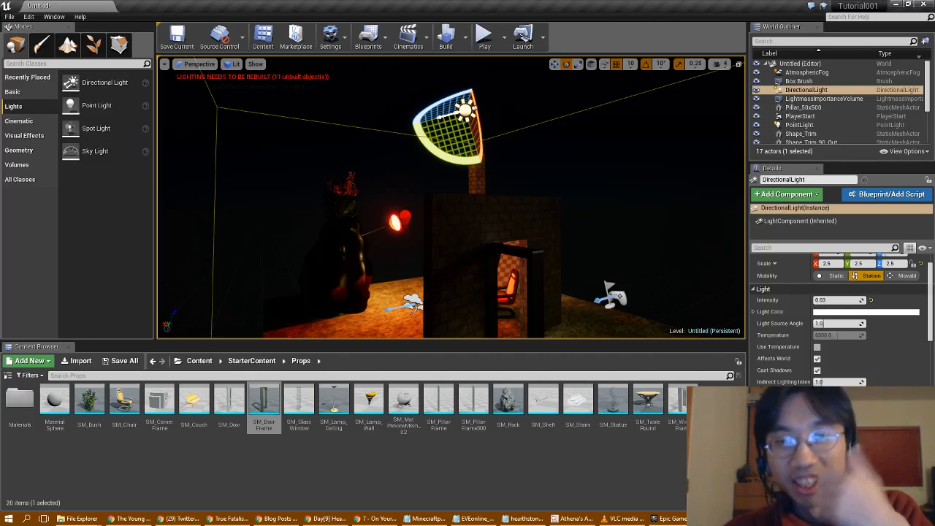
key("w")
mouse_move(452, 197)
right_mouse_down()
mouse_move(459, 219)
mouse_move(437, 223)
mouse_move(443, 214)
right_mouse_up()
key("s")
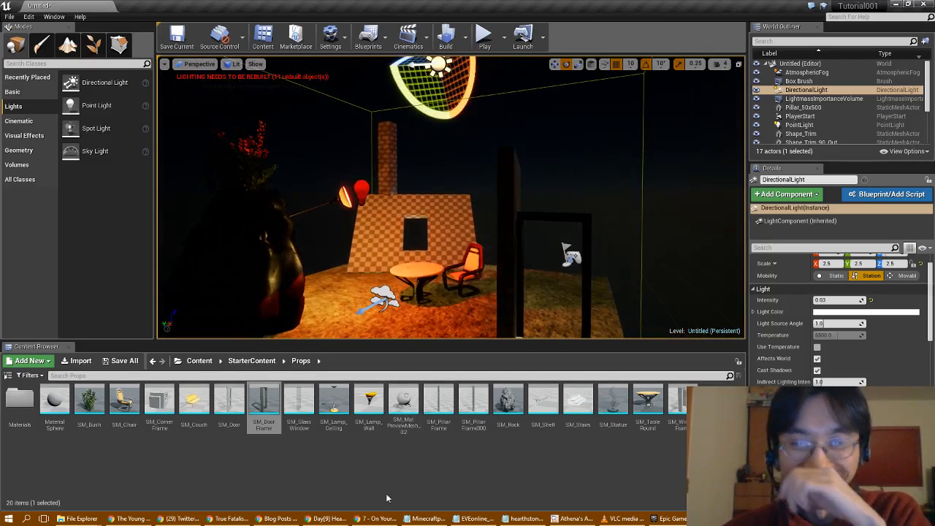
Step: Switch to the browser and read the remaining On Your Own exercises and the further-information links beneath them
left_click(373, 519)
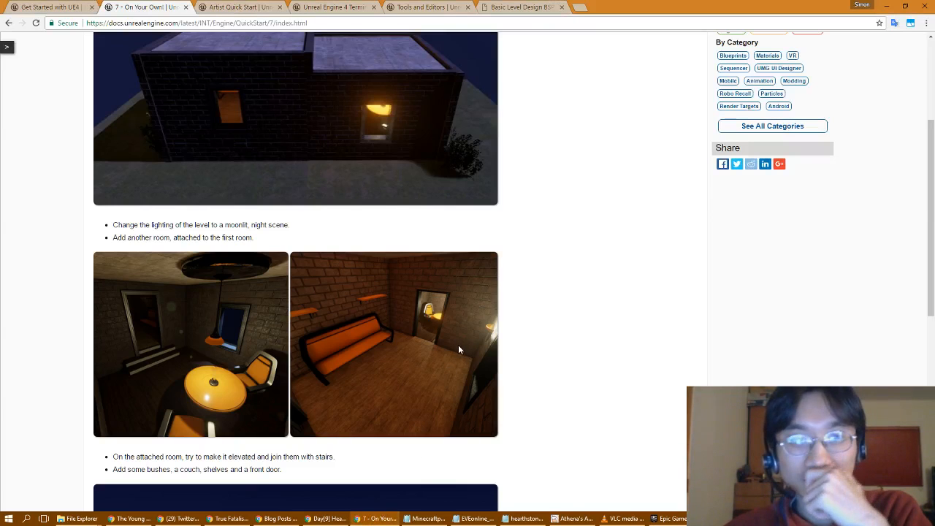
scroll(453, 350, "down", 1)
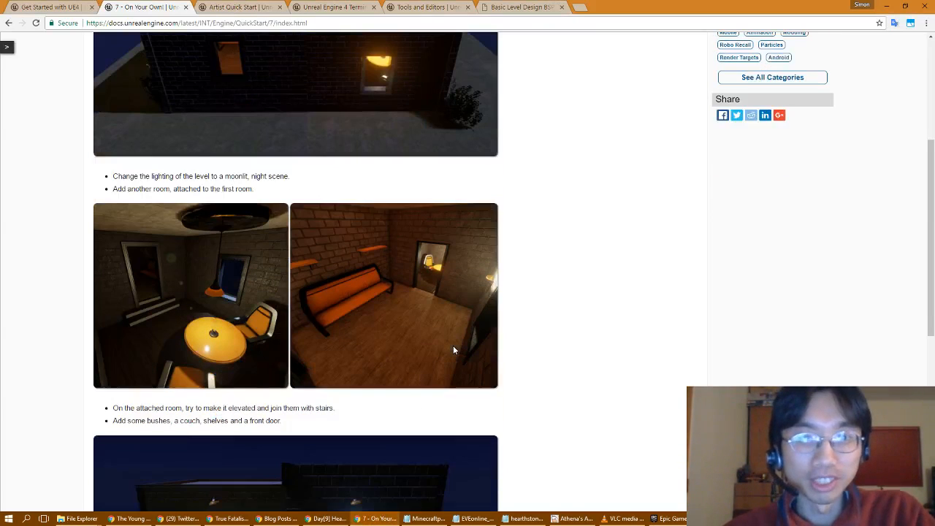
scroll(453, 350, "down", 2)
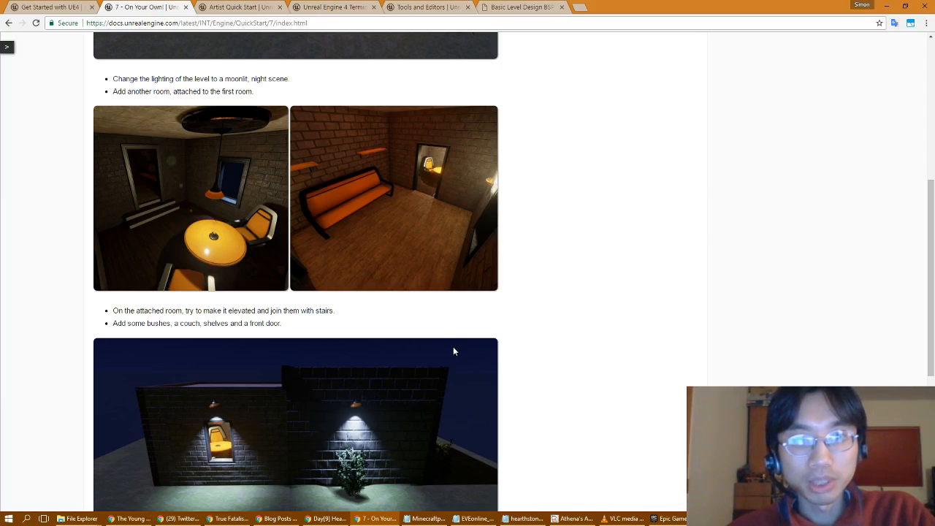
scroll(453, 351, "down", 1)
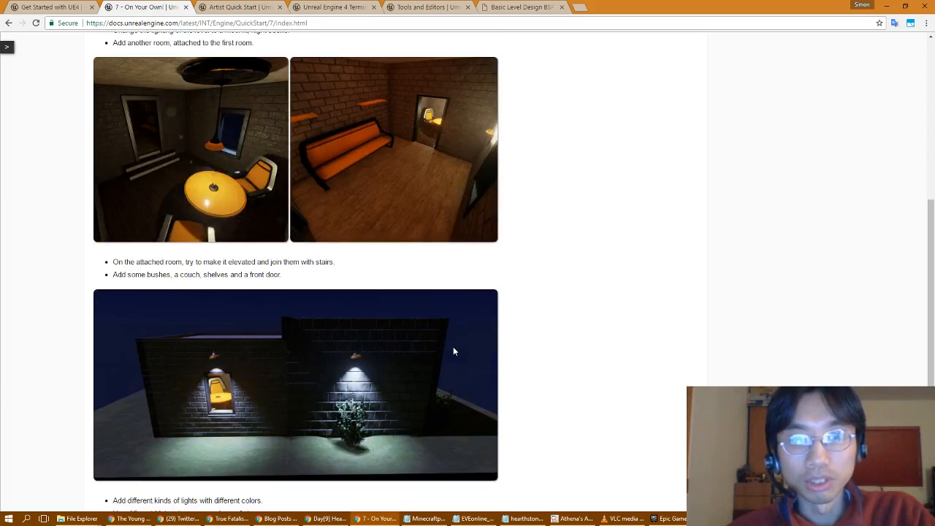
scroll(453, 351, "down", 3)
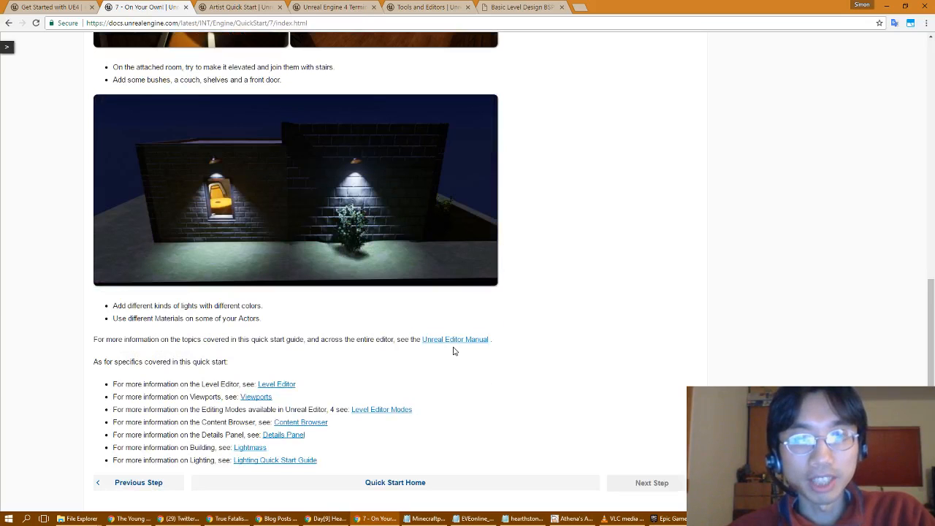
scroll(453, 352, "up", 7)
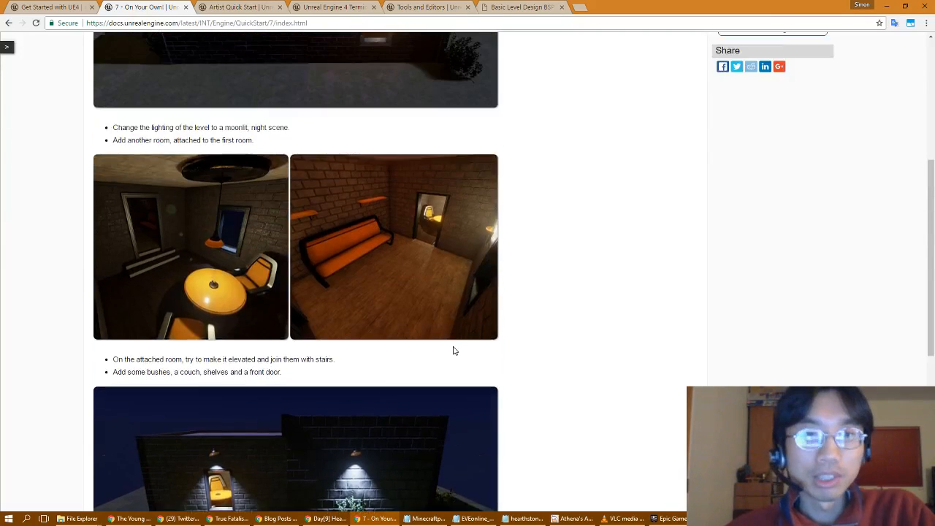
scroll(453, 352, "down", 8)
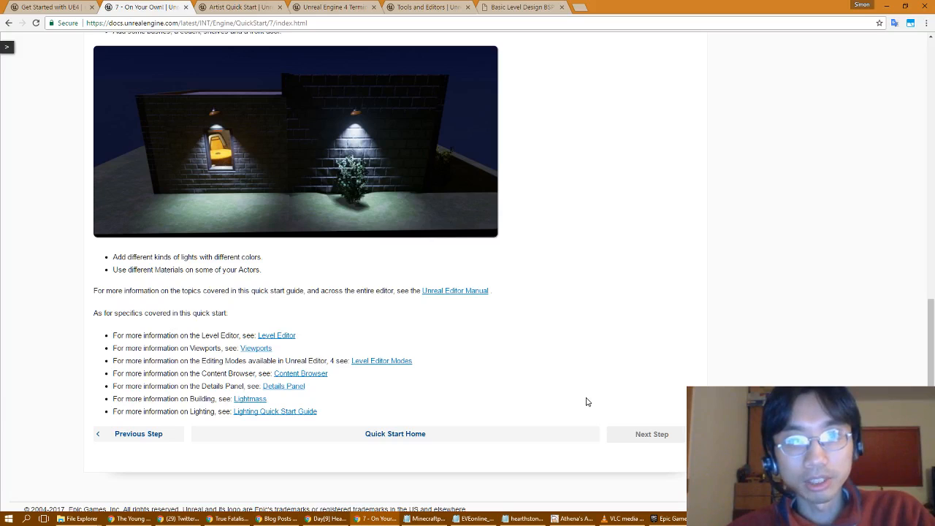
Step: Open the Unreal Editor Manual, Lightmass and Lighting Quick Start Guide links in separate browser tabs
middle_click(444, 290)
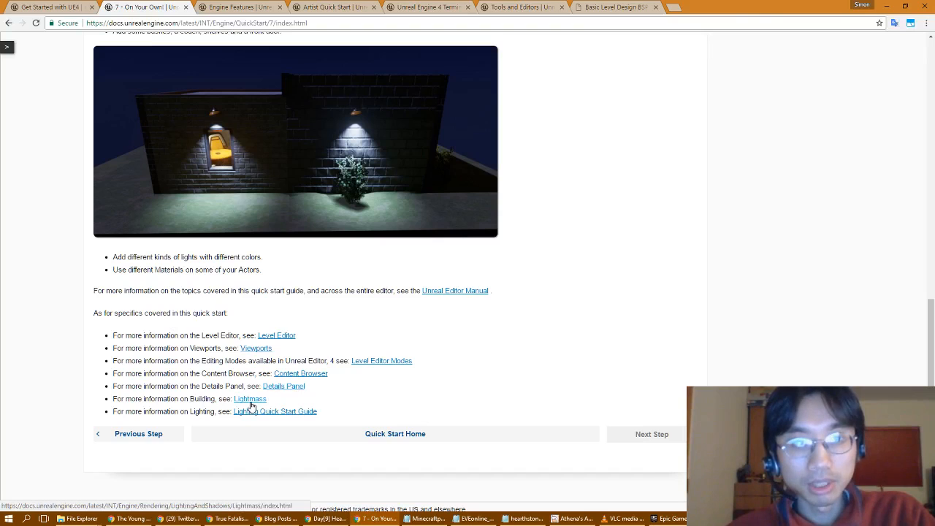
middle_click(251, 399)
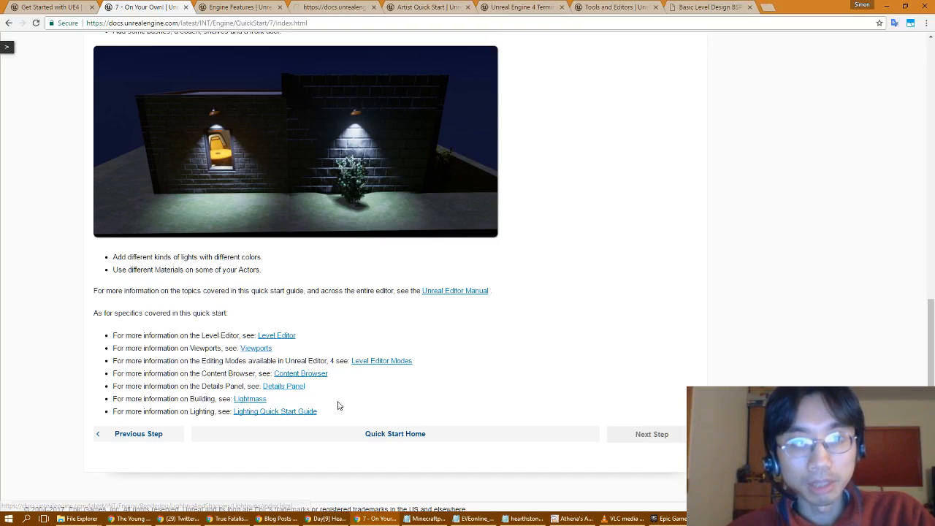
middle_click(300, 413)
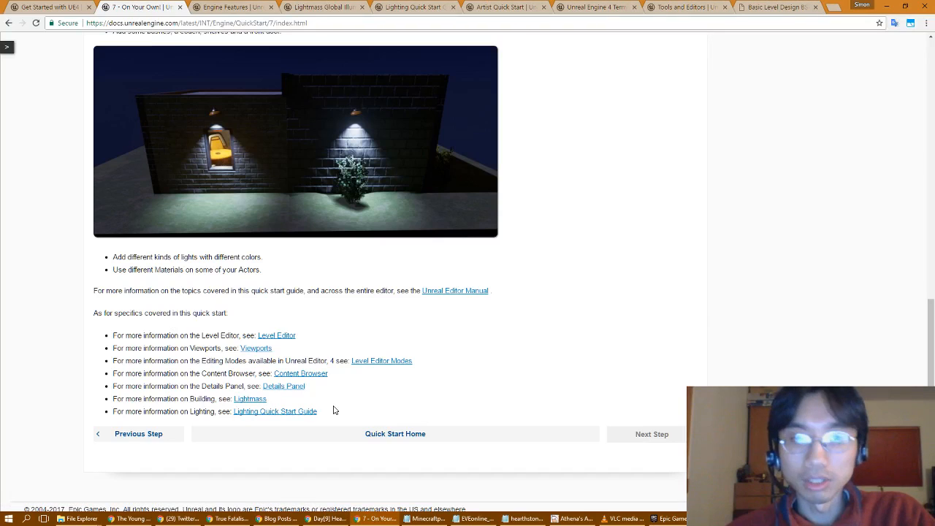